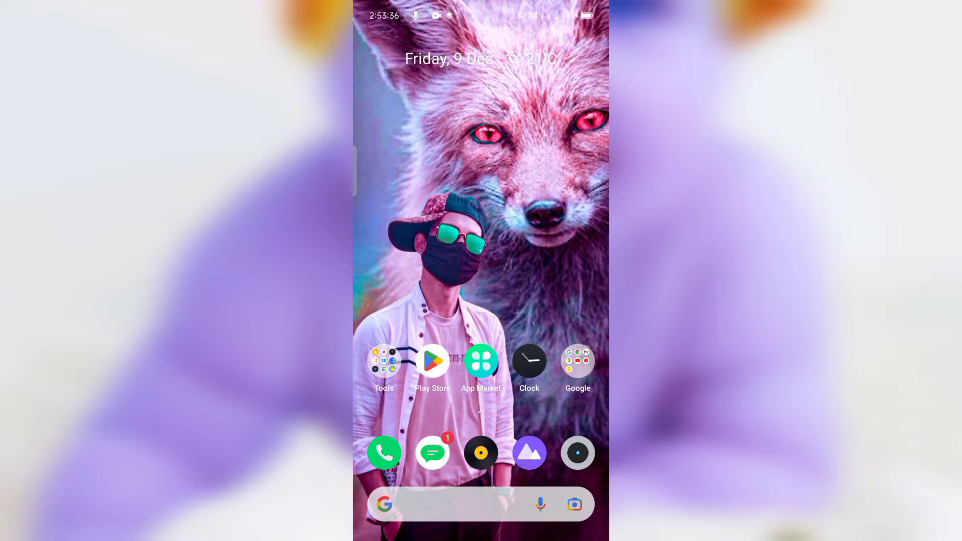
# Launch SketchBook with the baby photo and fit it to the screen
pyautogui.moveTo(481, 426); pyautogui.dragTo(482, 226)
pyautogui.click(530, 361)
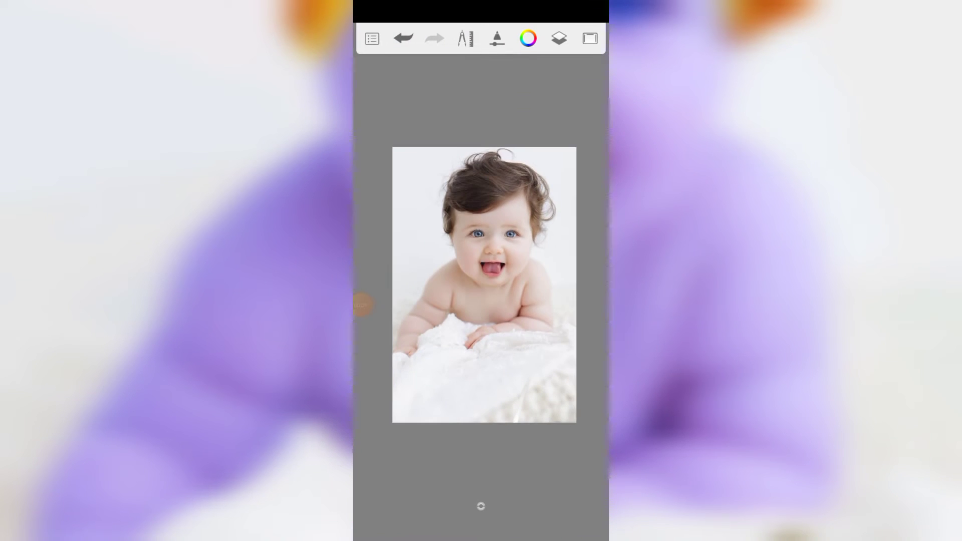
pyautogui.scroll(2, 482, 280)
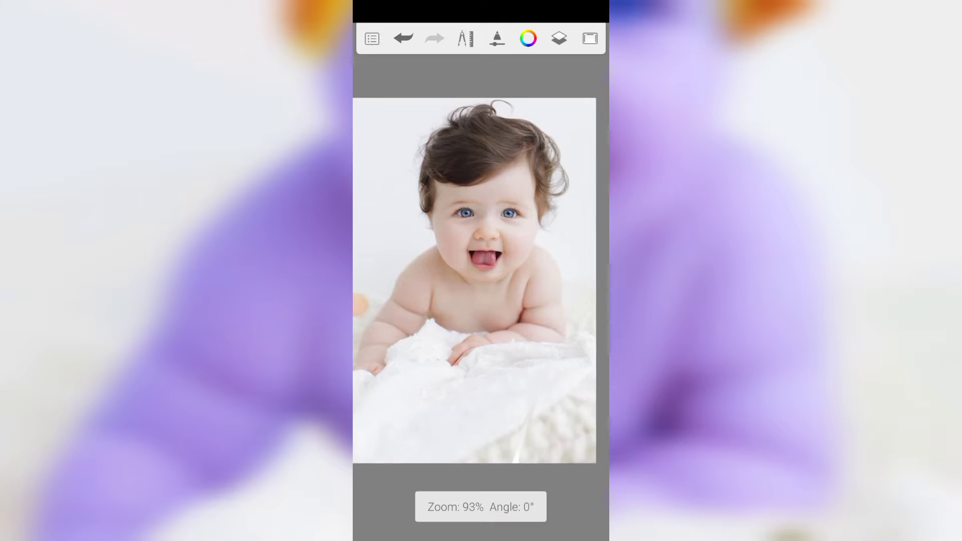
pyautogui.scroll(-1, 481, 281)
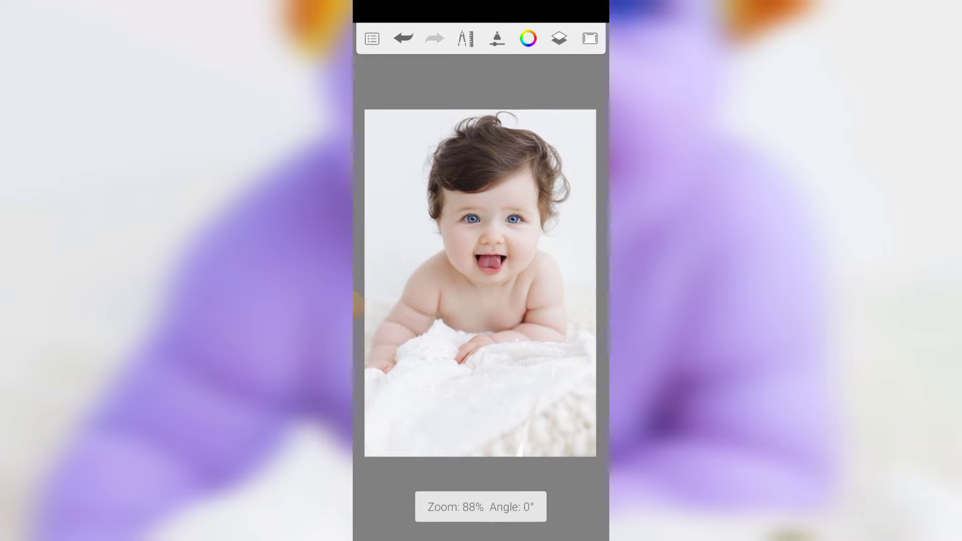
pyautogui.scroll(-1, 481, 281)
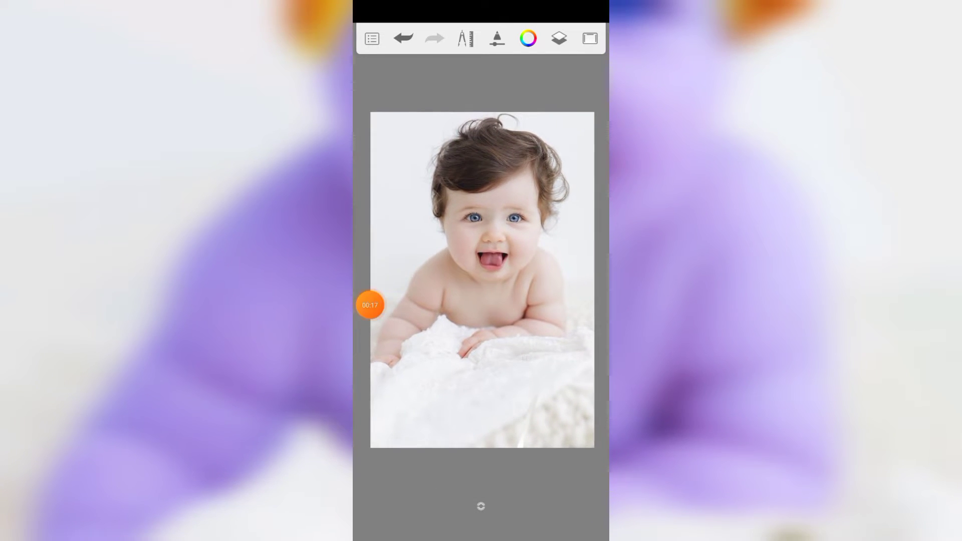
pyautogui.click(465, 38)
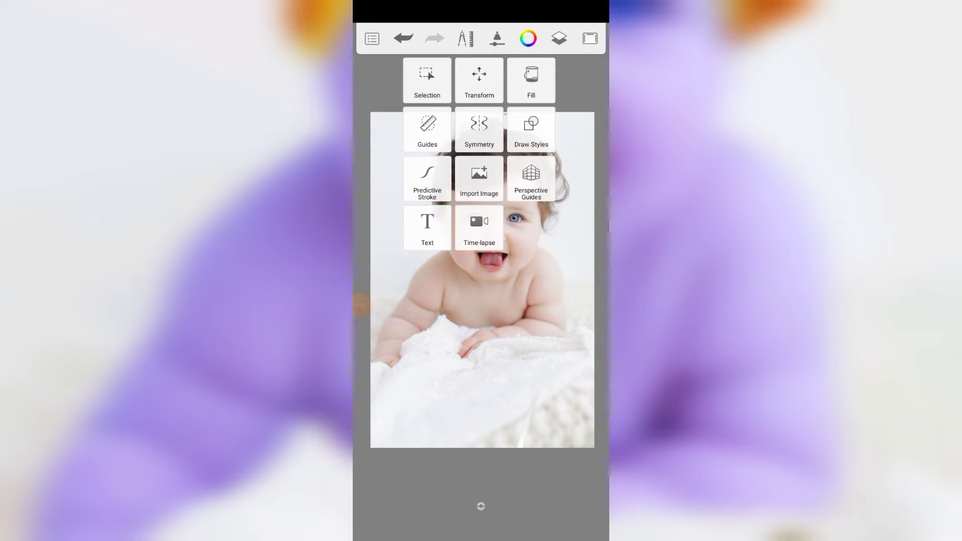
# Import the turban-and-peacock-feather picture, enlarged and placed over the baby's head
pyautogui.click(476, 170)
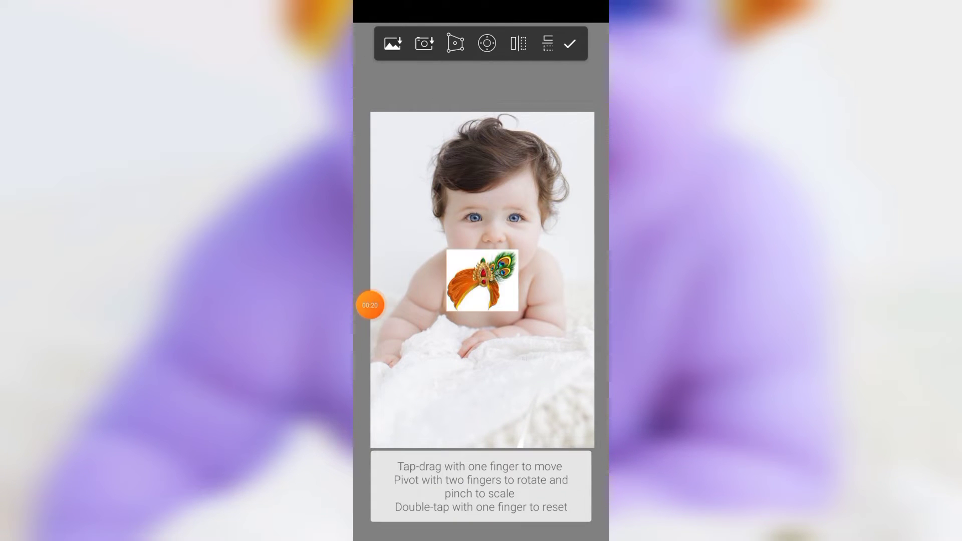
pyautogui.moveTo(482, 281)
pyautogui.mouseDown()
pyautogui.moveTo(515, 172)
pyautogui.moveTo(521, 183)
pyautogui.moveTo(506, 168)
pyautogui.moveTo(506, 176)
pyautogui.mouseUp()
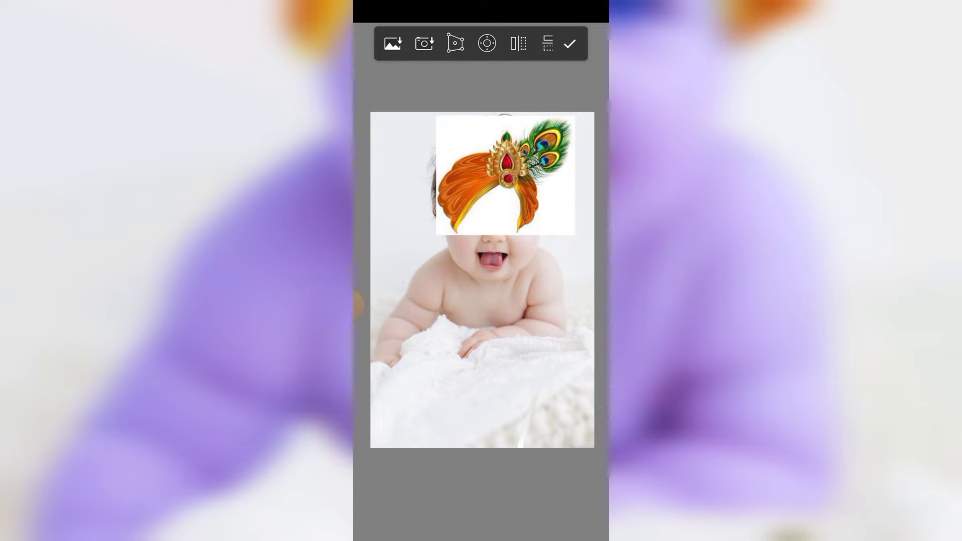
pyautogui.click(570, 44)
pyautogui.scroll(1, 482, 280)
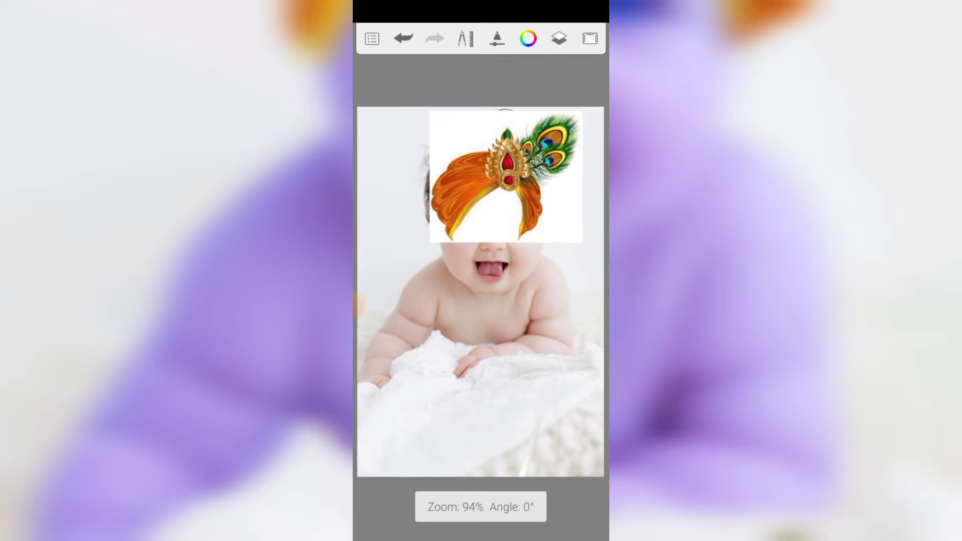
pyautogui.click(589, 39)
# Select the Legacy Hard Eraser, adjust its size and zoom in on the turban
pyautogui.click(481, 263)
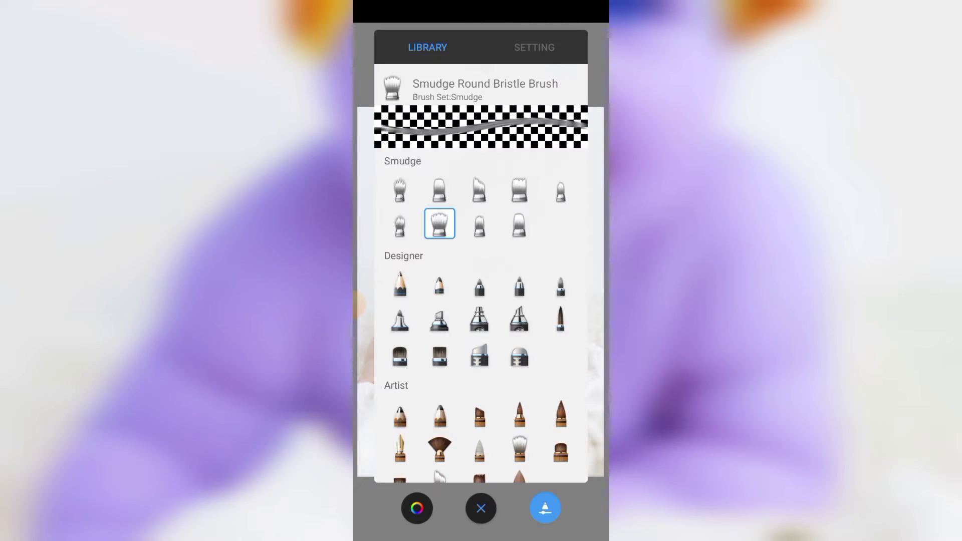
pyautogui.scroll(10, 481, 301)
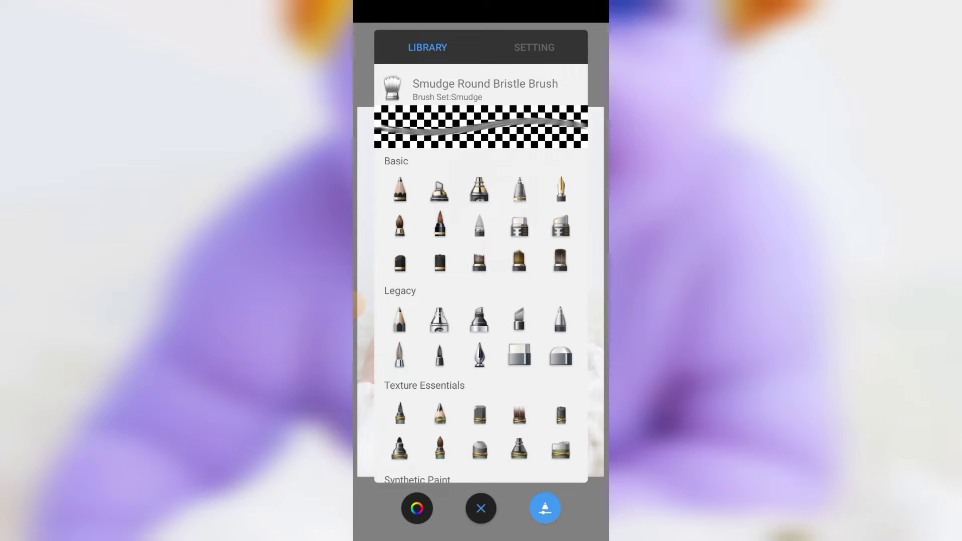
pyautogui.click(520, 353)
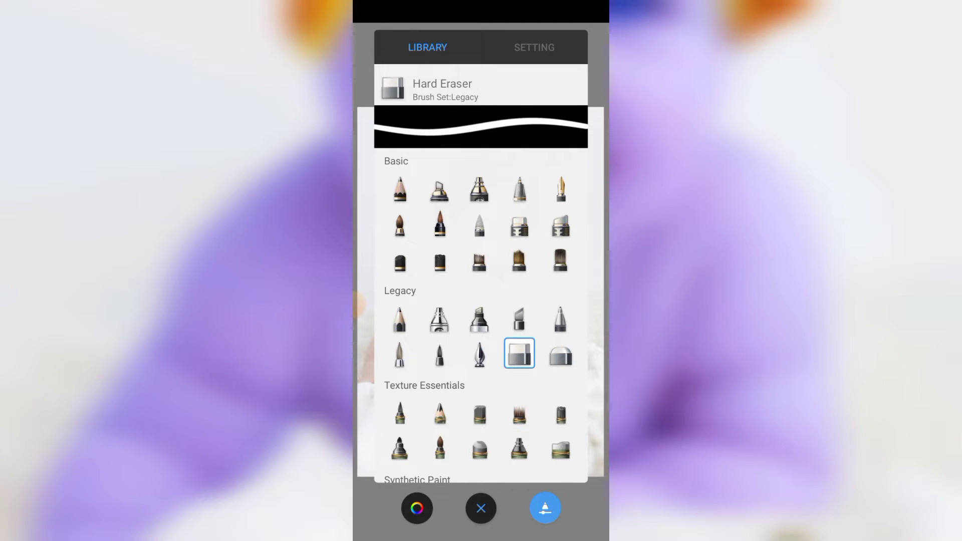
pyautogui.click(481, 508)
pyautogui.moveTo(481, 506); pyautogui.dragTo(481, 481)
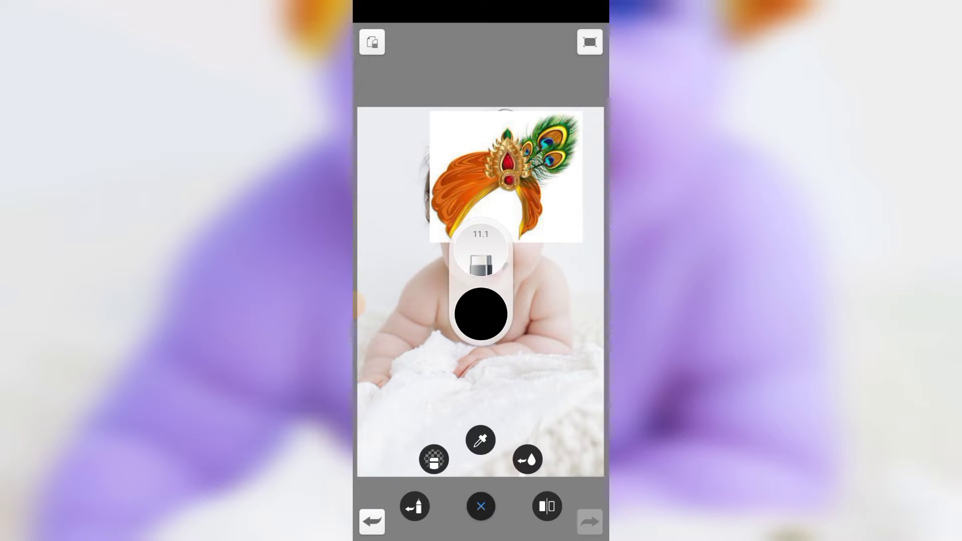
pyautogui.scroll(5, 501, 201)
pyautogui.scroll(3, 501, 201)
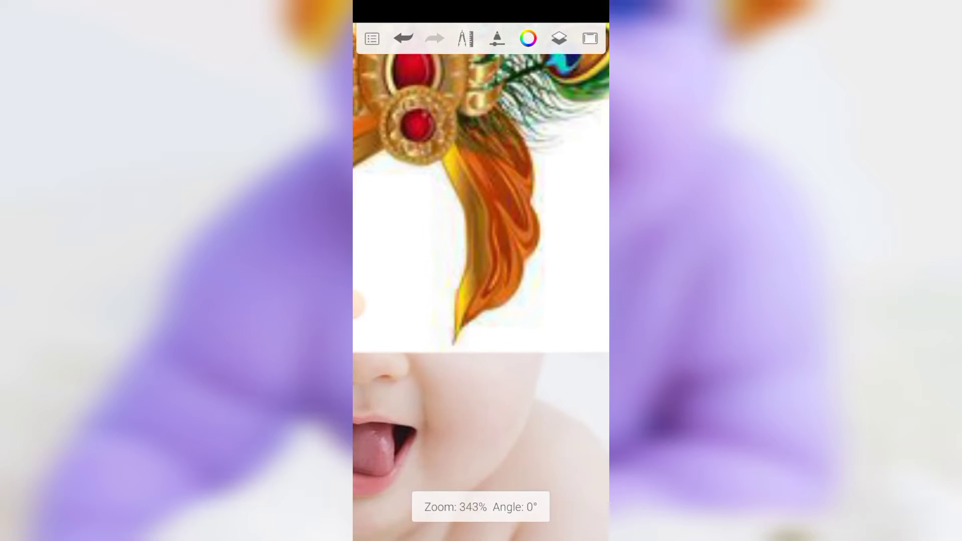
# Erase the turban's white background around the baby's ear and feather tip
pyautogui.moveTo(577, 261); pyautogui.dragTo(551, 345)
pyautogui.moveTo(541, 286); pyautogui.dragTo(502, 351)
pyautogui.moveTo(517, 311); pyautogui.dragTo(450, 347)
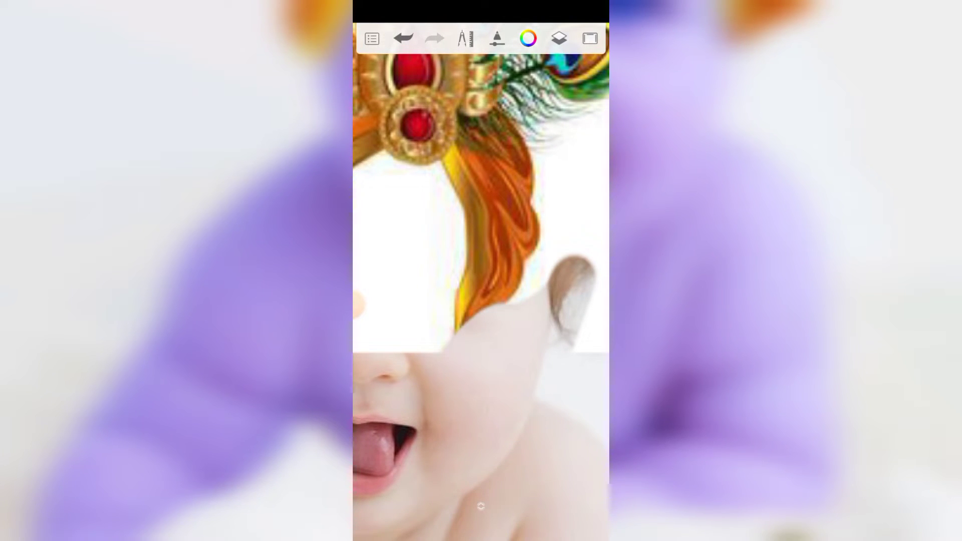
pyautogui.scroll(3, 481, 250)
pyautogui.moveTo(576, 260); pyautogui.dragTo(561, 427)
pyautogui.moveTo(591, 190); pyautogui.dragTo(531, 326)
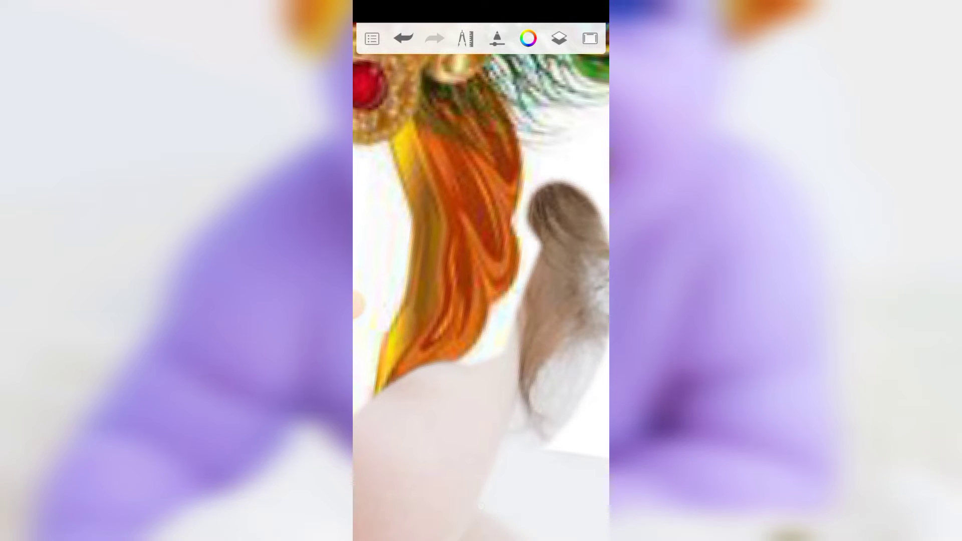
pyautogui.moveTo(536, 185); pyautogui.dragTo(483, 359)
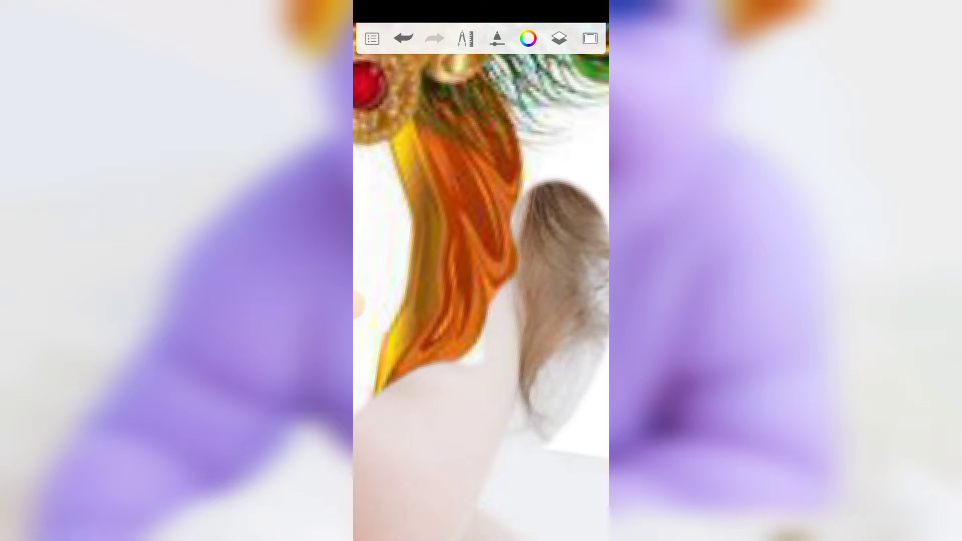
# Erase the remaining white patches beside the hair and over the face
pyautogui.scroll(-3, 481, 271)
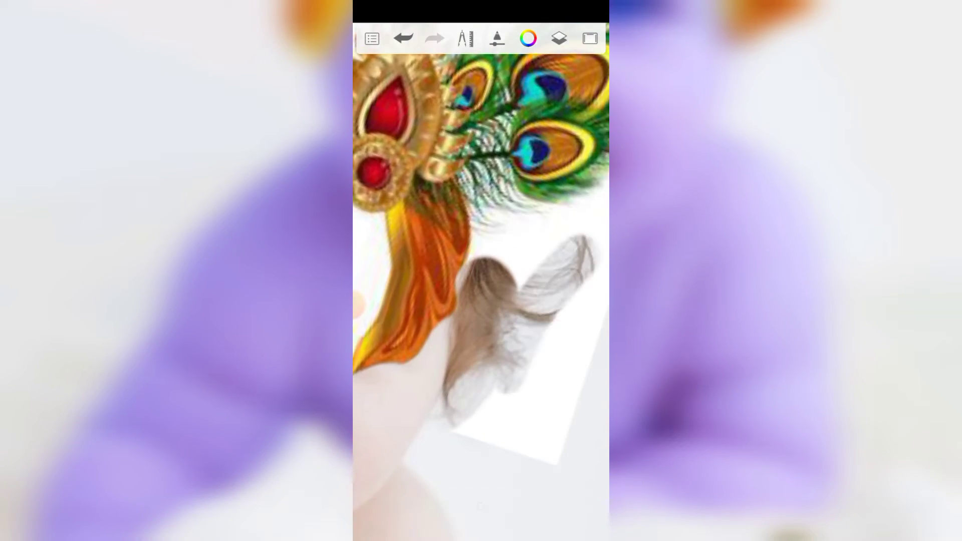
pyautogui.moveTo(550, 260); pyautogui.dragTo(497, 426)
pyautogui.scroll(-1, 481, 270)
pyautogui.moveTo(571, 220)
pyautogui.mouseDown()
pyautogui.moveTo(496, 276)
pyautogui.moveTo(531, 346)
pyautogui.mouseUp()
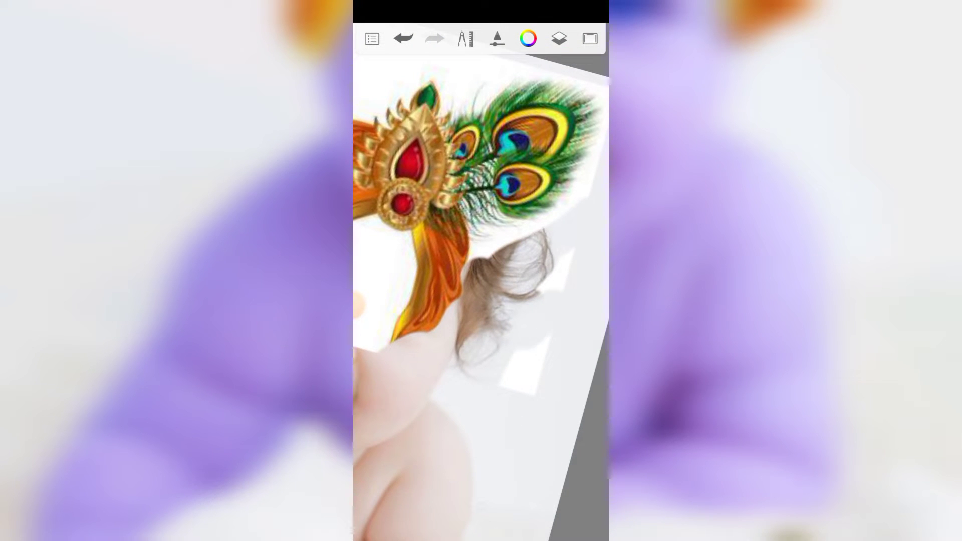
pyautogui.moveTo(566, 251); pyautogui.dragTo(511, 391)
pyautogui.scroll(2, 480, 271)
pyautogui.moveTo(411, 401)
pyautogui.mouseDown()
pyautogui.moveTo(441, 320)
pyautogui.moveTo(496, 397)
pyautogui.mouseUp()
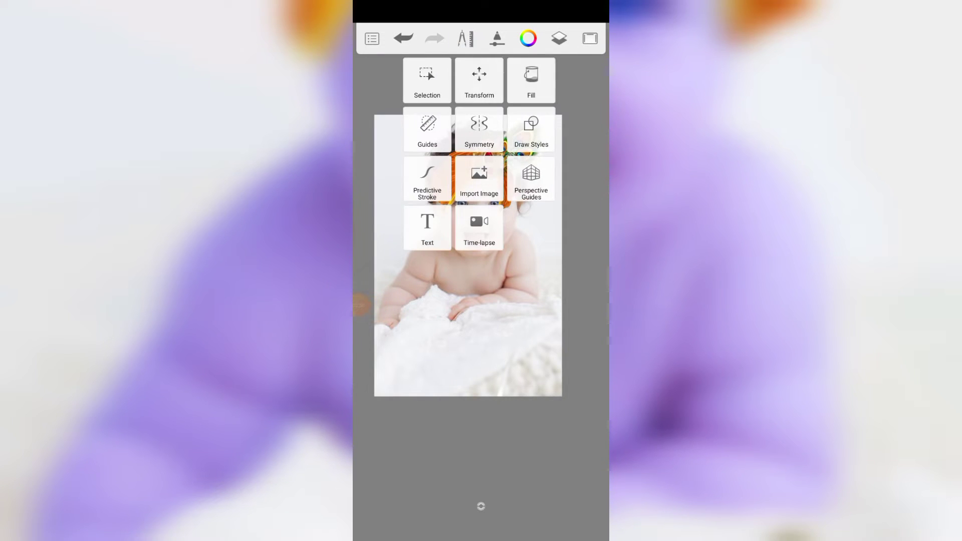
# Transform the turban larger and drag it down snugly onto the baby's head
pyautogui.click(479, 81)
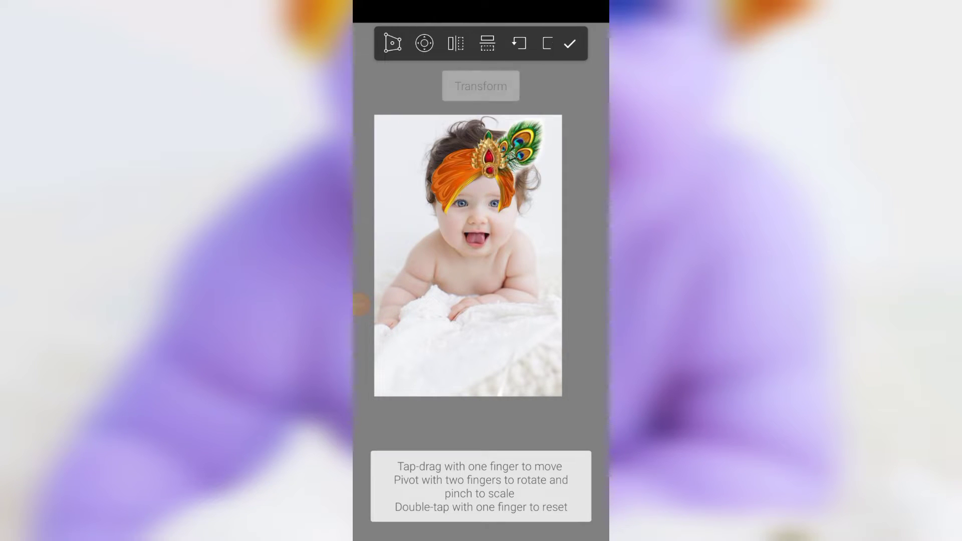
pyautogui.moveTo(481, 165)
pyautogui.mouseDown()
pyautogui.moveTo(496, 151)
pyautogui.moveTo(484, 159)
pyautogui.mouseUp()
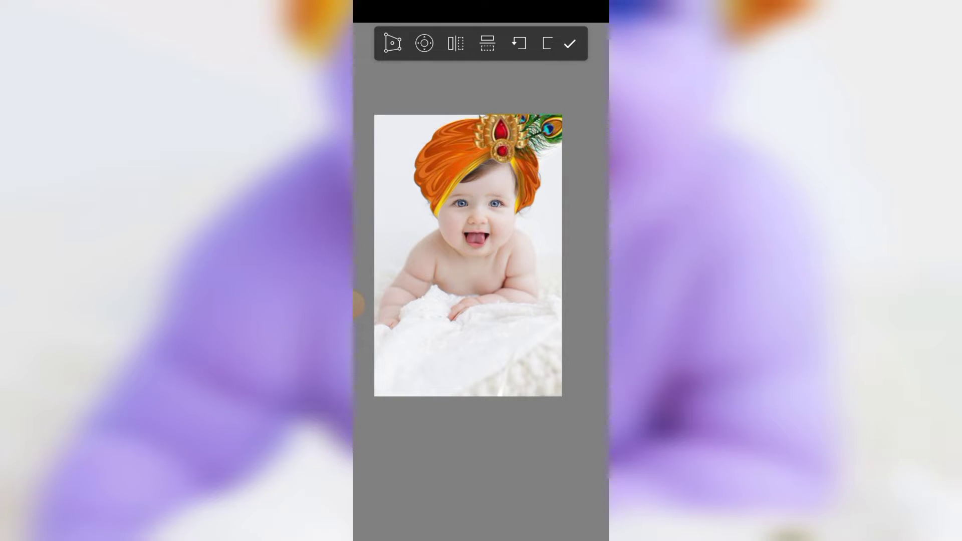
pyautogui.click(570, 44)
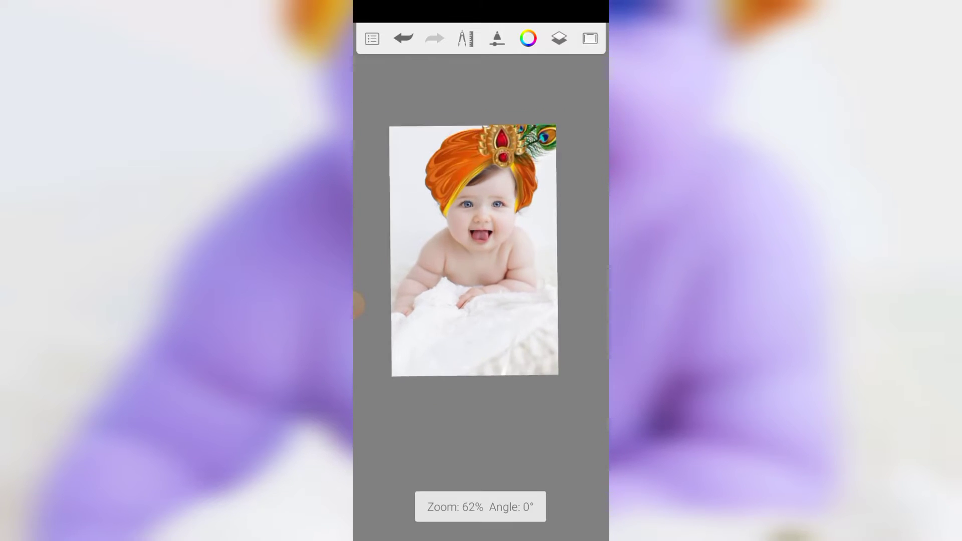
pyautogui.click(545, 507)
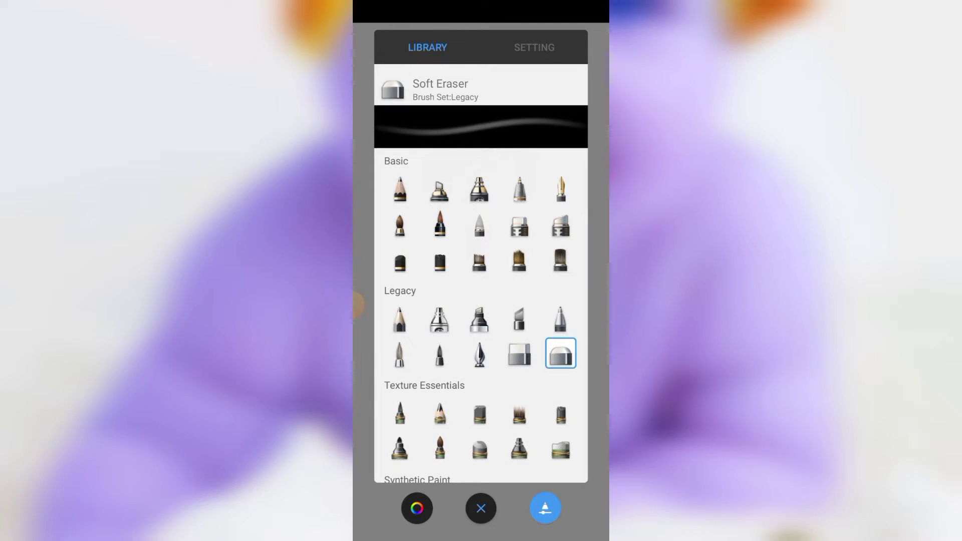
pyautogui.click(520, 353)
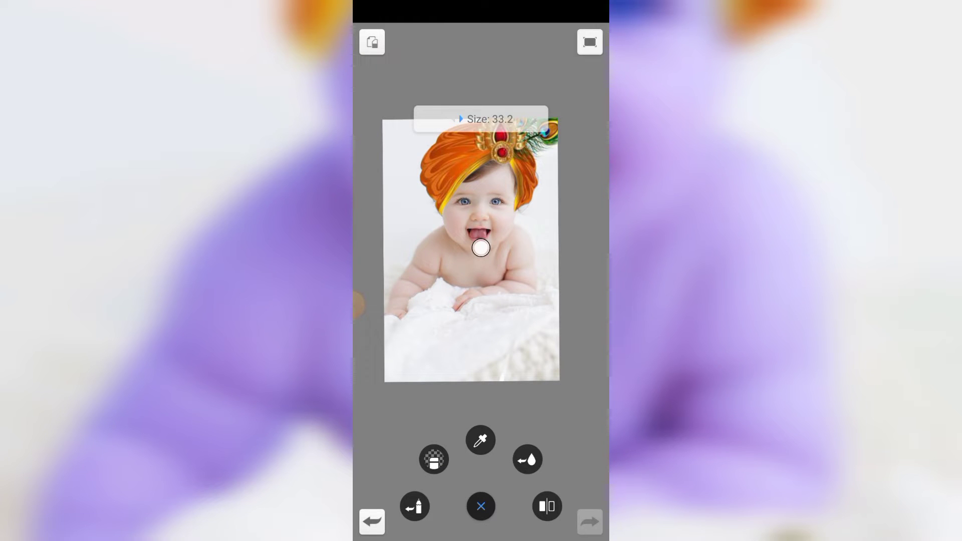
pyautogui.scroll(2, 482, 270)
pyautogui.scroll(5, 481, 271)
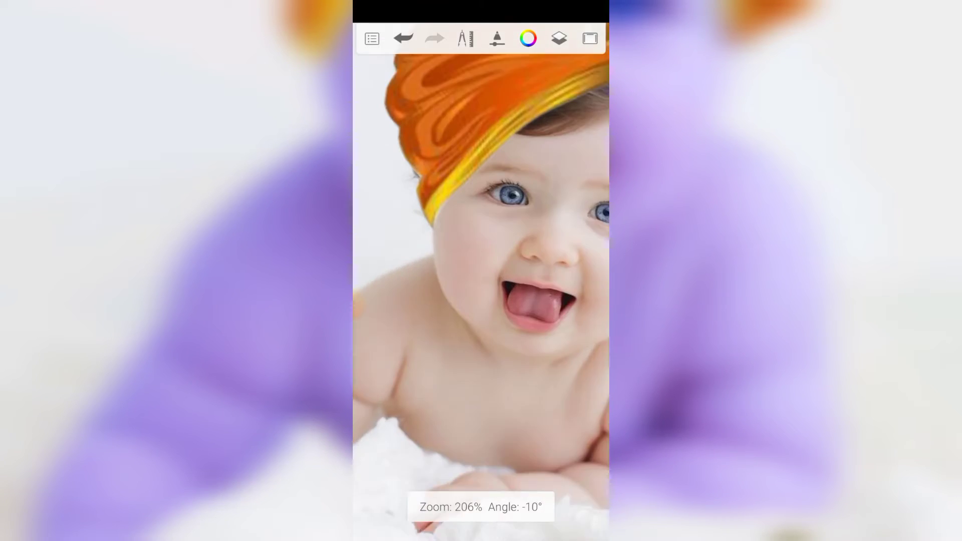
pyautogui.scroll(2, 480, 271)
pyautogui.scroll(4, 481, 271)
pyautogui.scroll(3, 481, 271)
pyautogui.hotkey('ctrl', 'z')
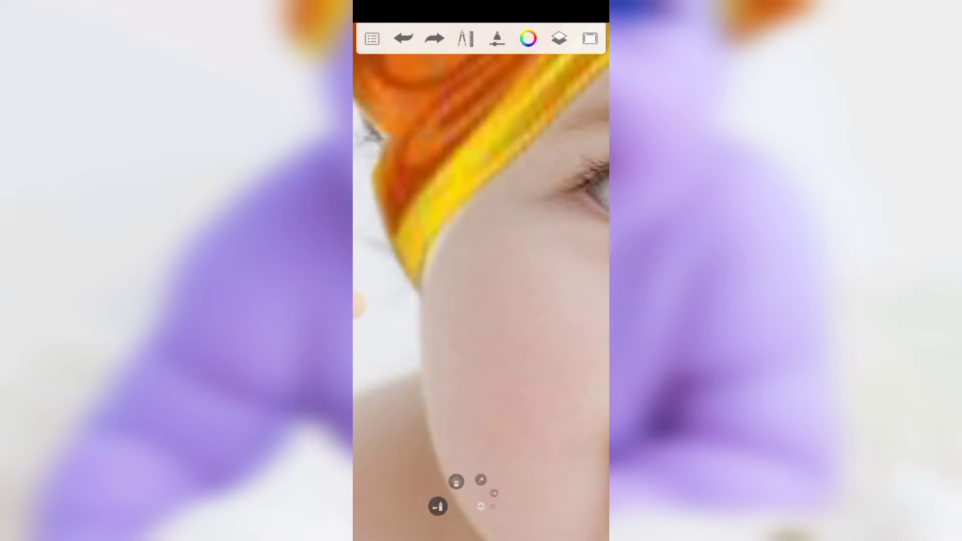
pyautogui.scroll(-3, 481, 271)
pyautogui.scroll(4, 481, 271)
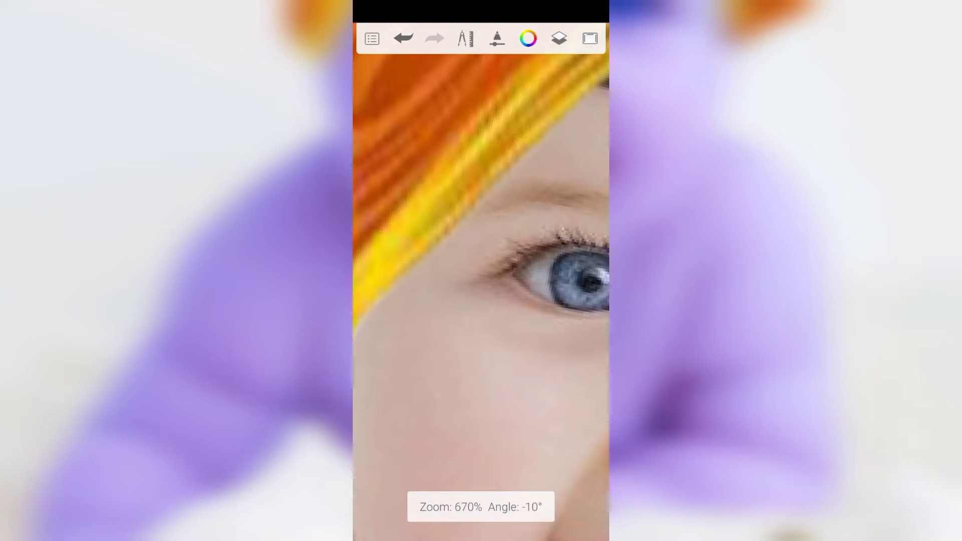
pyautogui.scroll(-4, 481, 270)
pyautogui.scroll(-3, 481, 271)
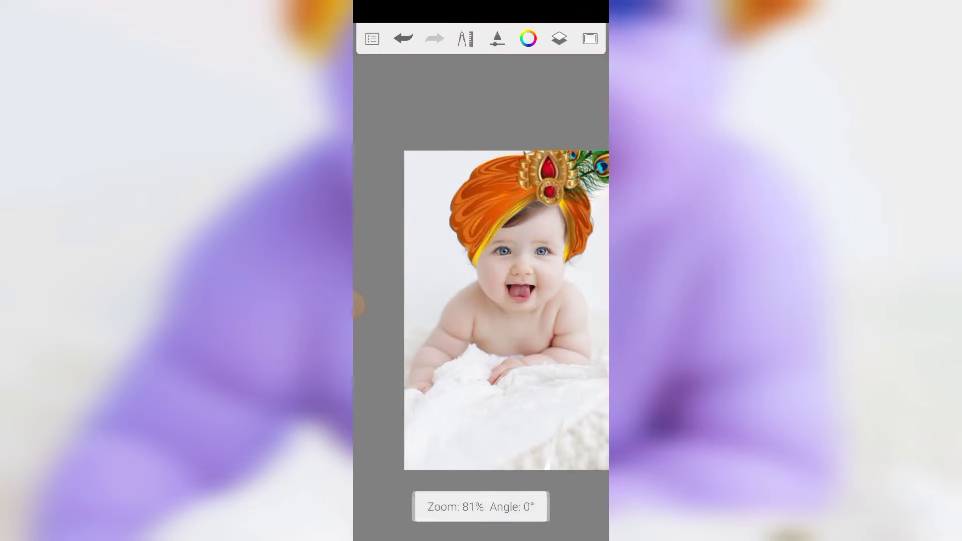
pyautogui.scroll(2, 481, 271)
pyautogui.scroll(1, 482, 271)
pyautogui.scroll(1, 481, 271)
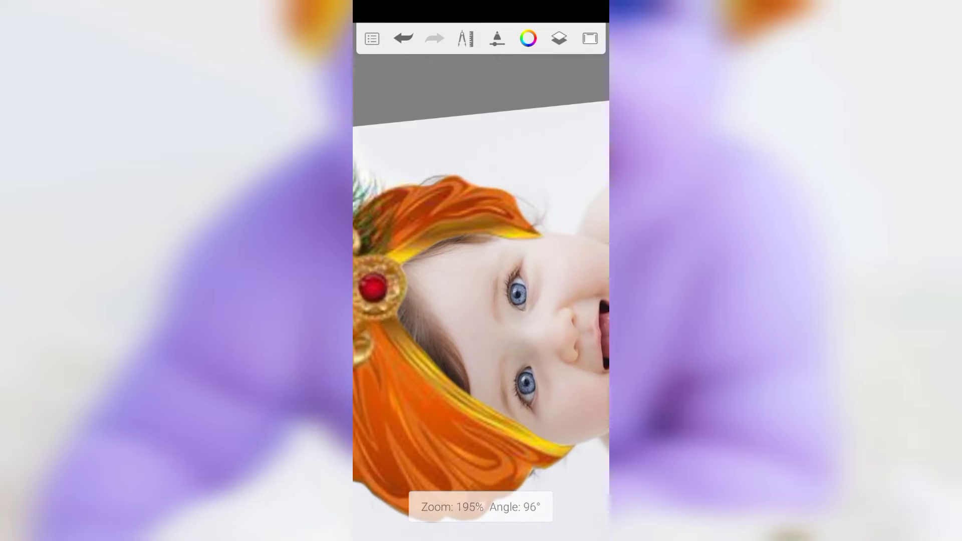
pyautogui.scroll(4, 480, 271)
pyautogui.scroll(2, 482, 270)
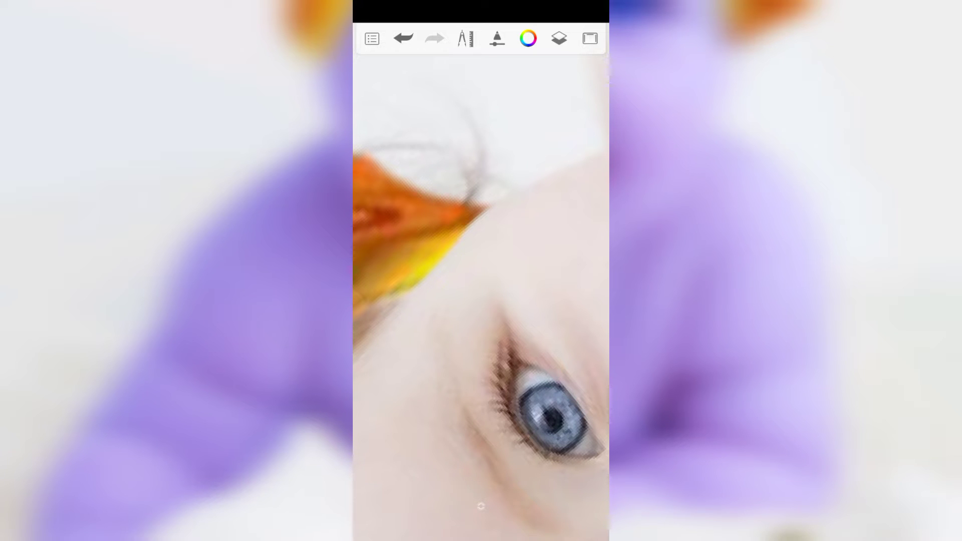
pyautogui.scroll(-5, 481, 280)
pyautogui.scroll(-3, 481, 281)
pyautogui.scroll(-2, 481, 281)
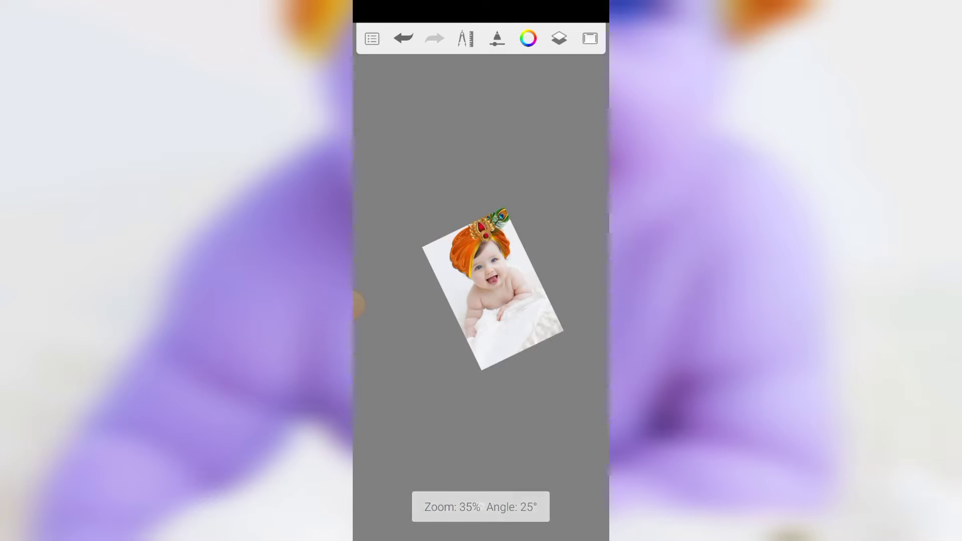
pyautogui.scroll(2, 481, 280)
pyautogui.scroll(1, 460, 281)
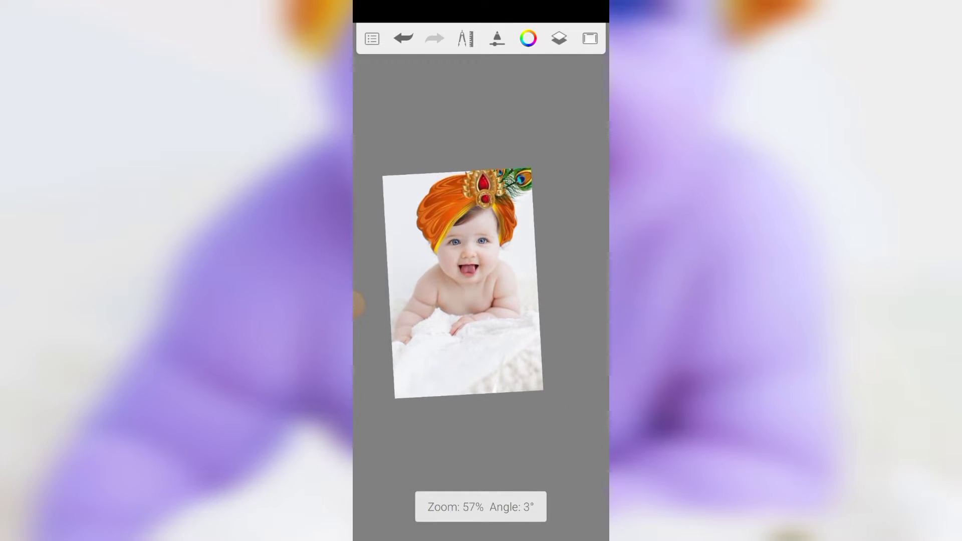
pyautogui.scroll(2, 481, 280)
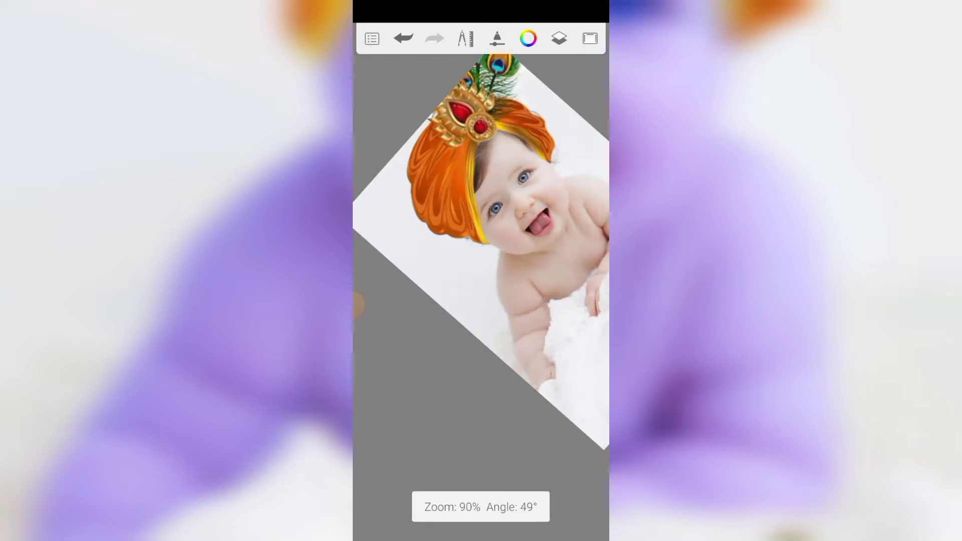
pyautogui.scroll(3, 481, 280)
pyautogui.scroll(4, 481, 280)
pyautogui.scroll(3, 481, 280)
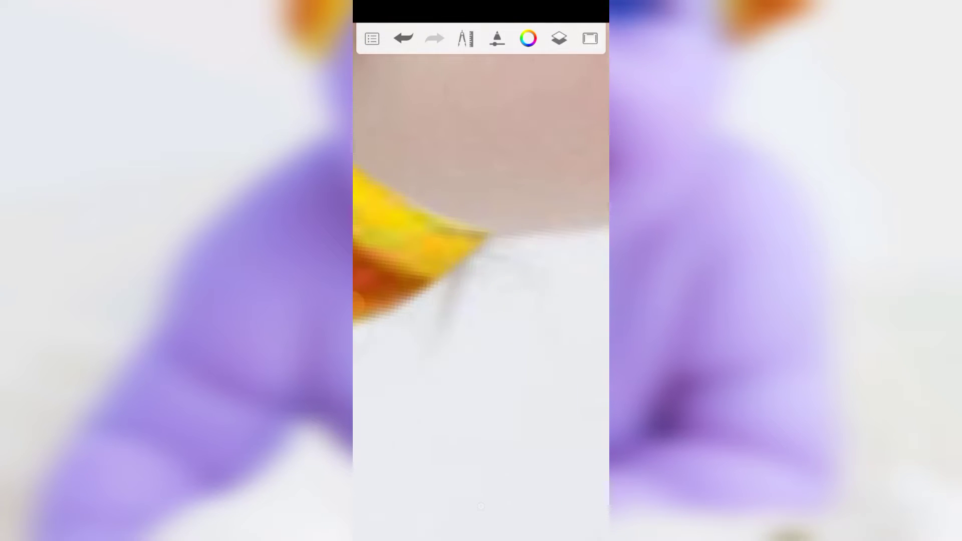
pyautogui.scroll(-2, 482, 280)
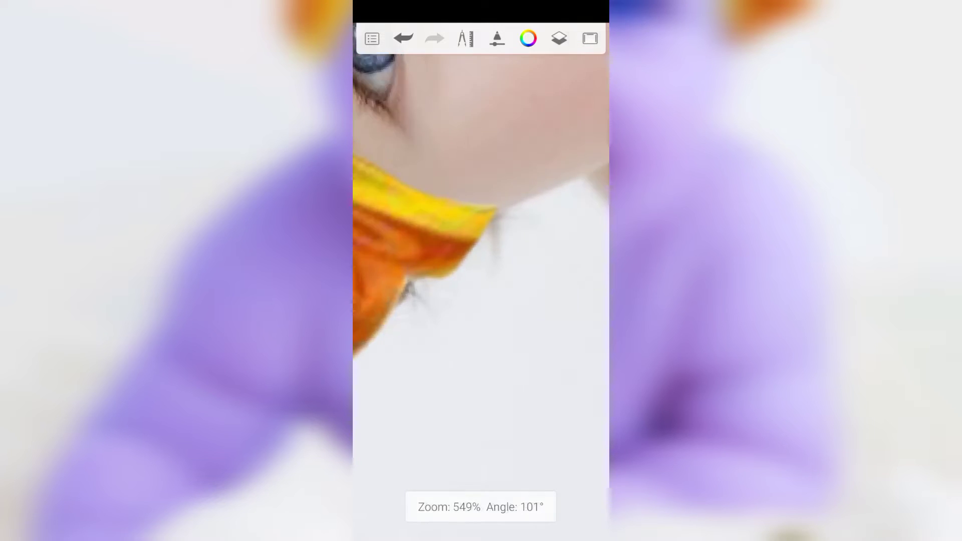
pyautogui.scroll(-2, 480, 280)
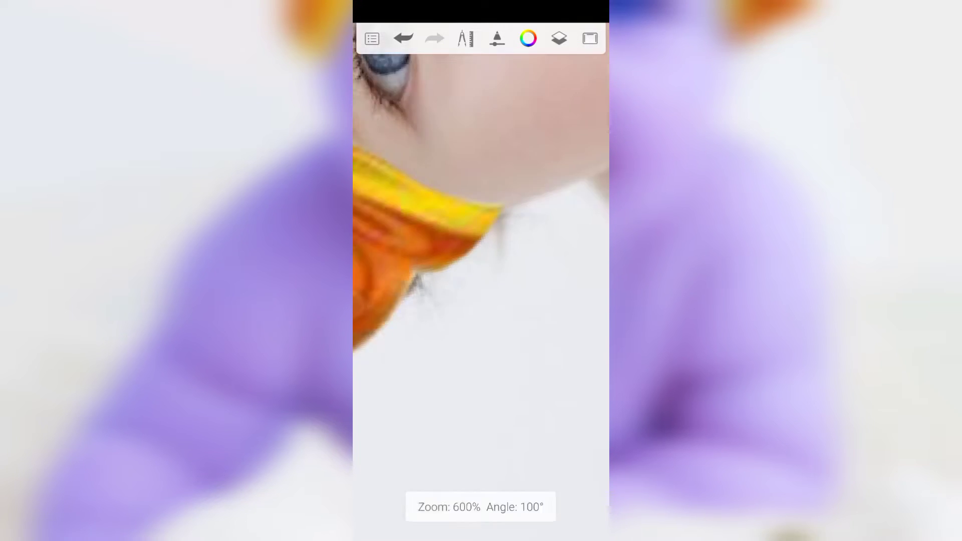
pyautogui.scroll(-4, 481, 280)
pyautogui.scroll(-2, 482, 280)
pyautogui.scroll(-1, 481, 280)
pyautogui.scroll(-1, 481, 255)
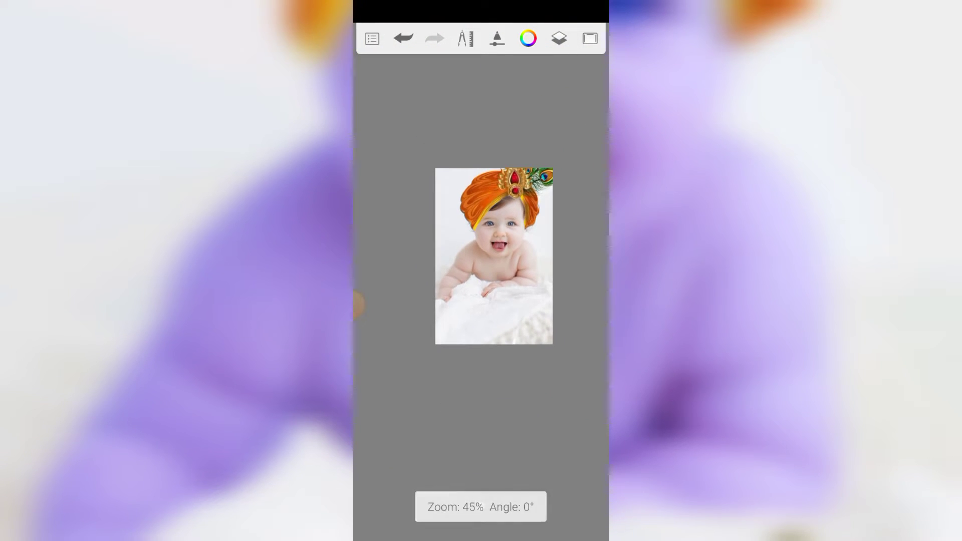
pyautogui.scroll(2, 481, 256)
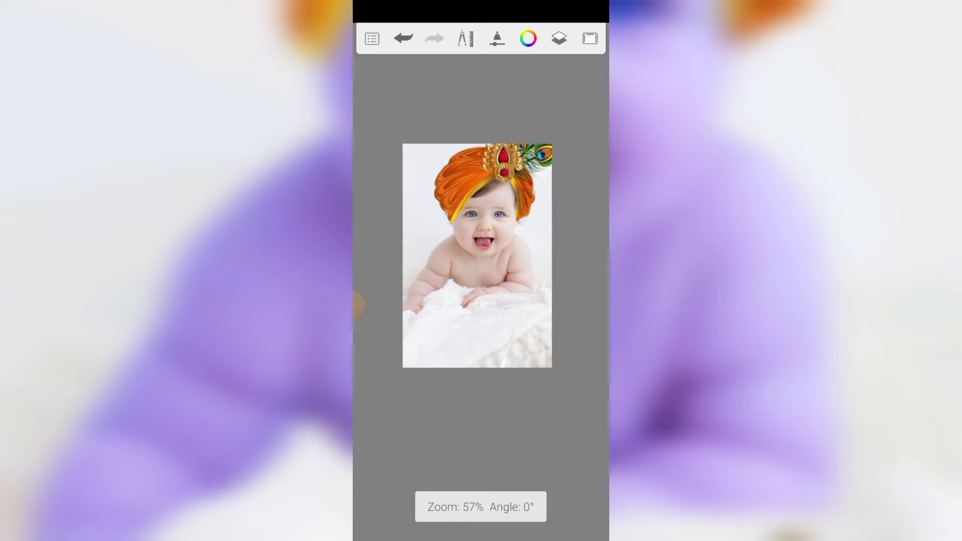
# Choose the Smudge Round Bristle Brush from the brush library
pyautogui.click(589, 38)
pyautogui.click(433, 459)
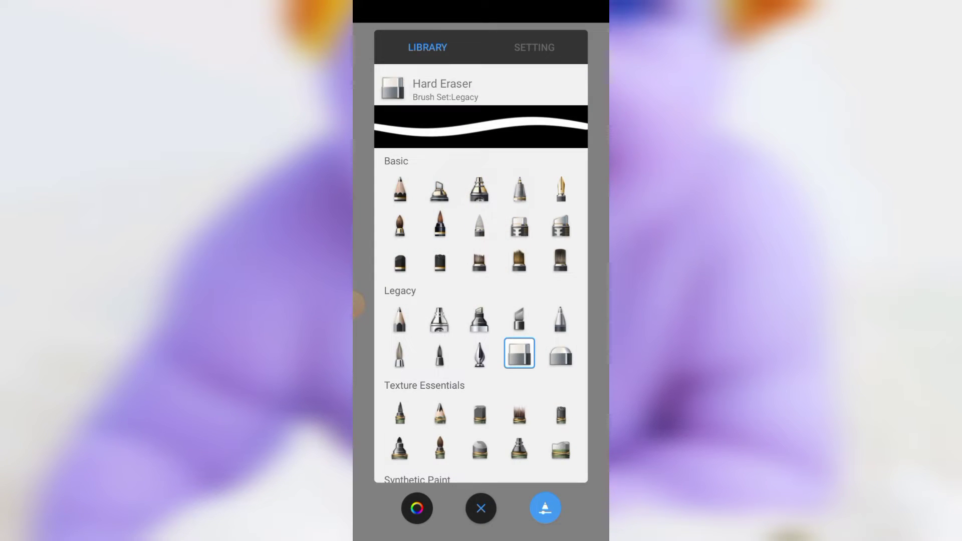
pyautogui.scroll(-10, 482, 316)
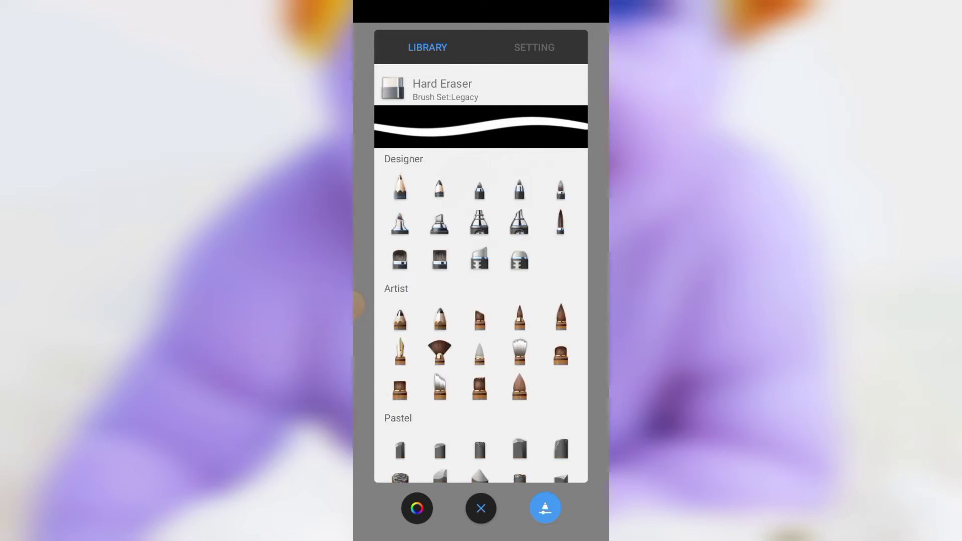
pyautogui.scroll(5, 481, 316)
pyautogui.scroll(3, 481, 316)
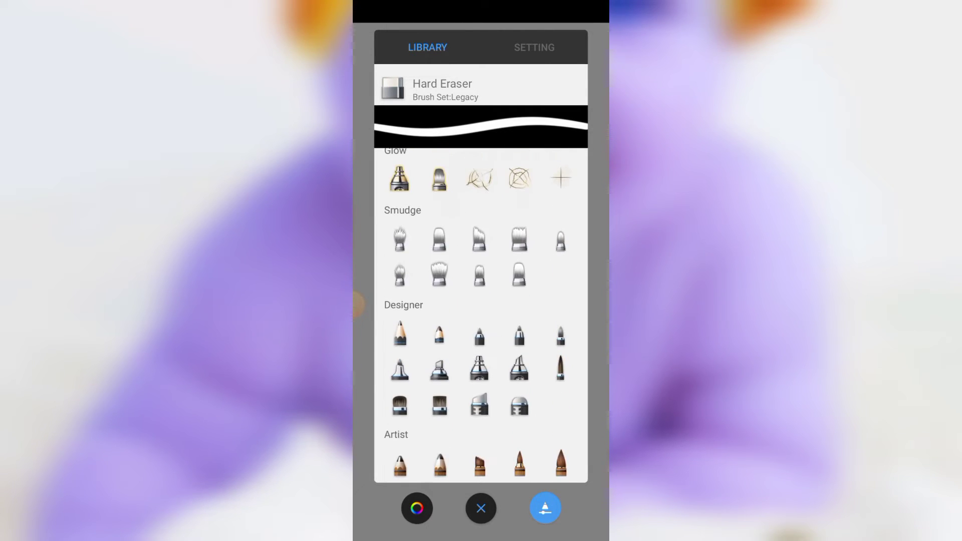
pyautogui.click(439, 321)
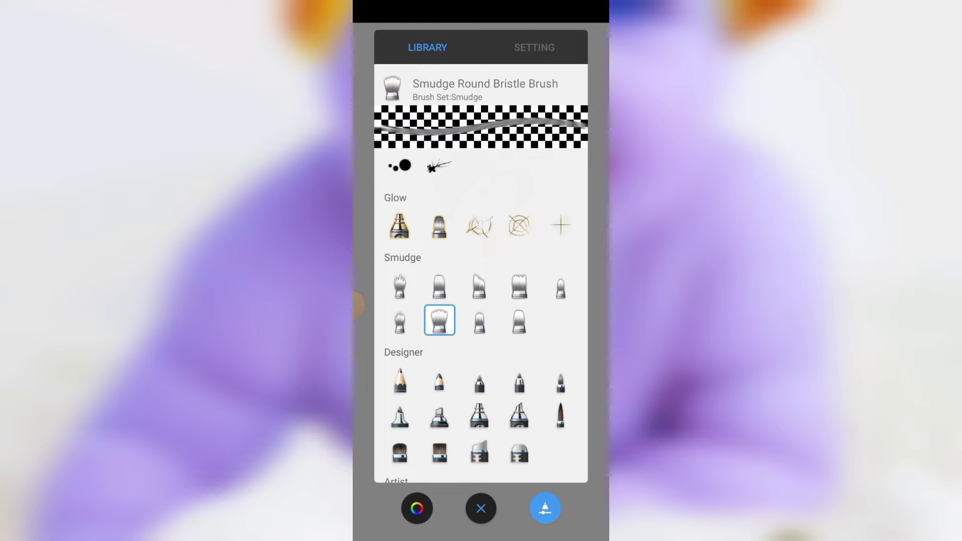
pyautogui.click(480, 508)
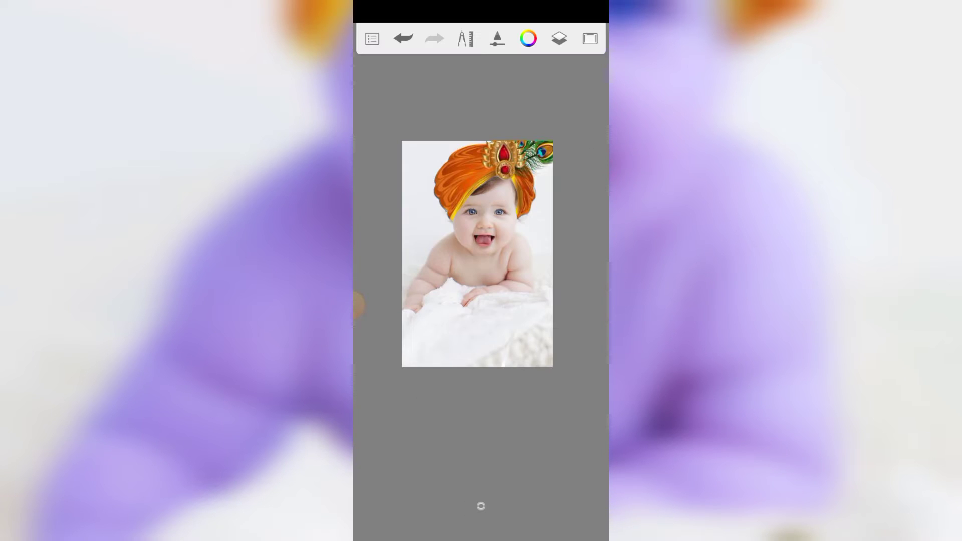
# Check the smudge brush settings: size 17.7, 72% flow, 30% strength
pyautogui.click(481, 506)
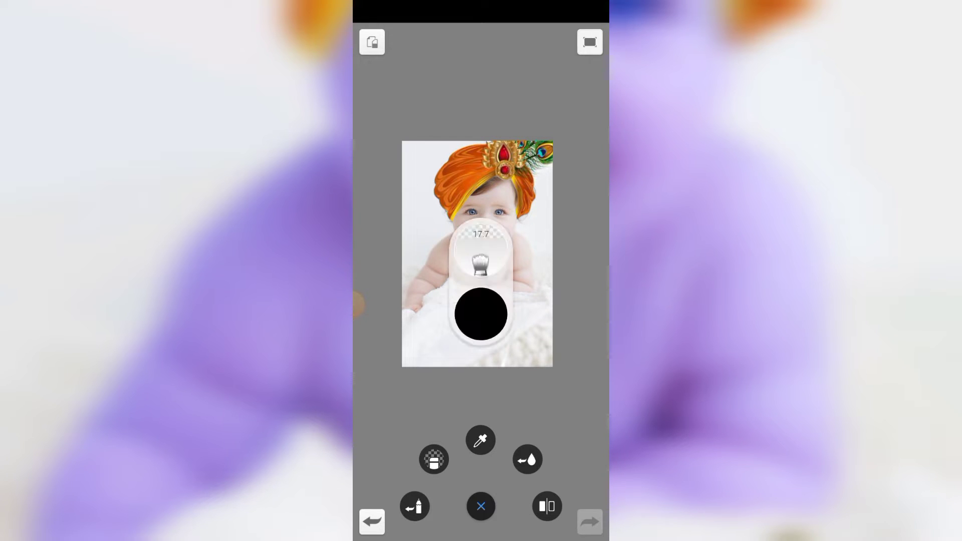
pyautogui.scroll(5, 481, 280)
pyautogui.scroll(5, 481, 281)
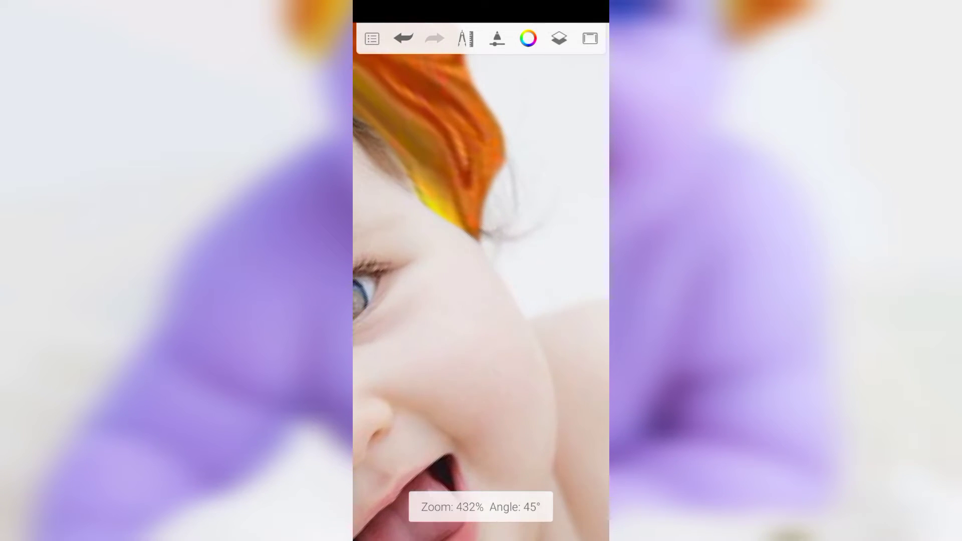
pyautogui.click(481, 506)
pyautogui.click(481, 255)
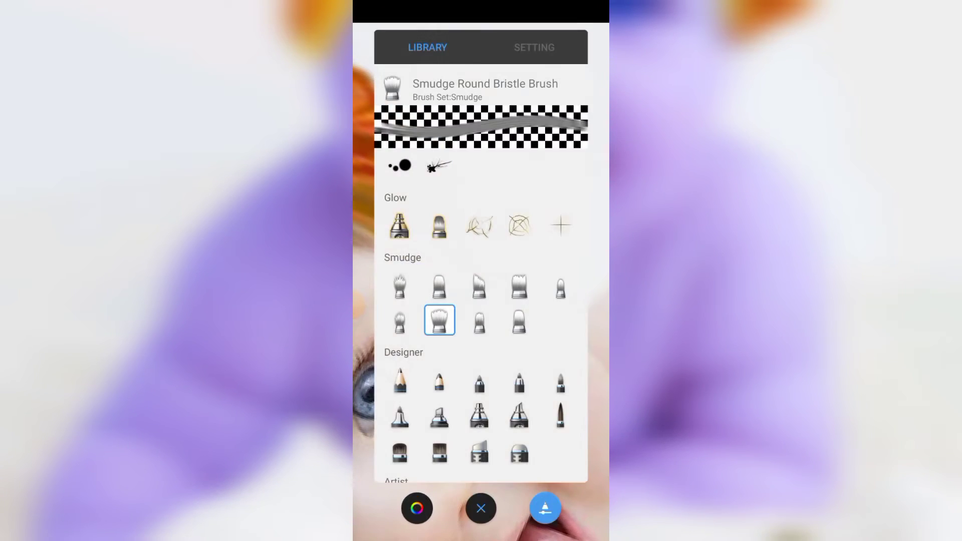
pyautogui.moveTo(446, 179); pyautogui.dragTo(381, 178)
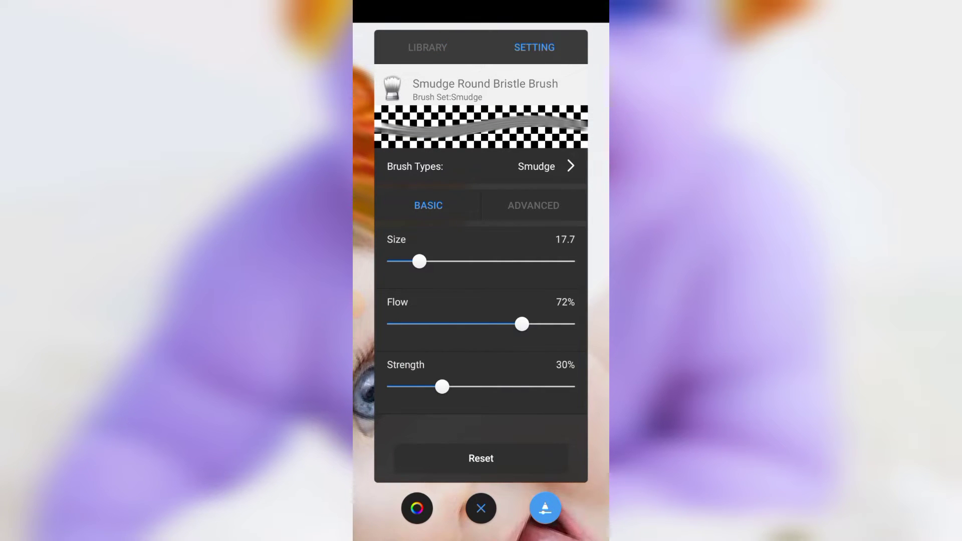
pyautogui.click(480, 508)
pyautogui.click(481, 505)
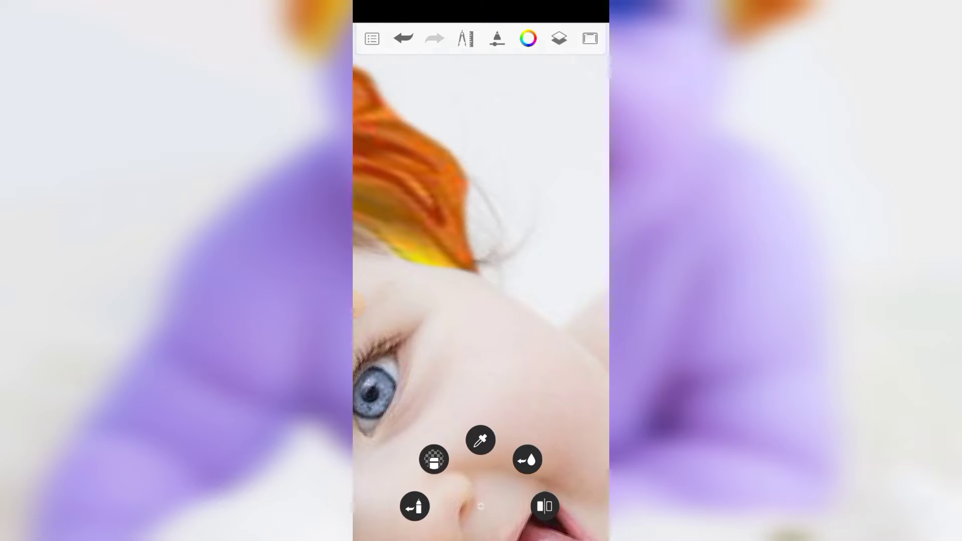
pyautogui.scroll(3, 481, 300)
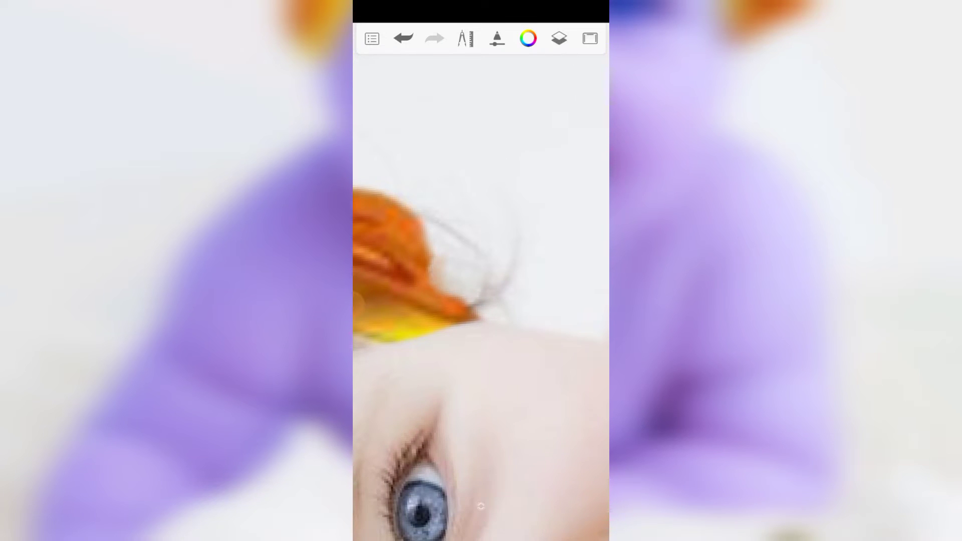
pyautogui.click(481, 505)
pyautogui.click(482, 506)
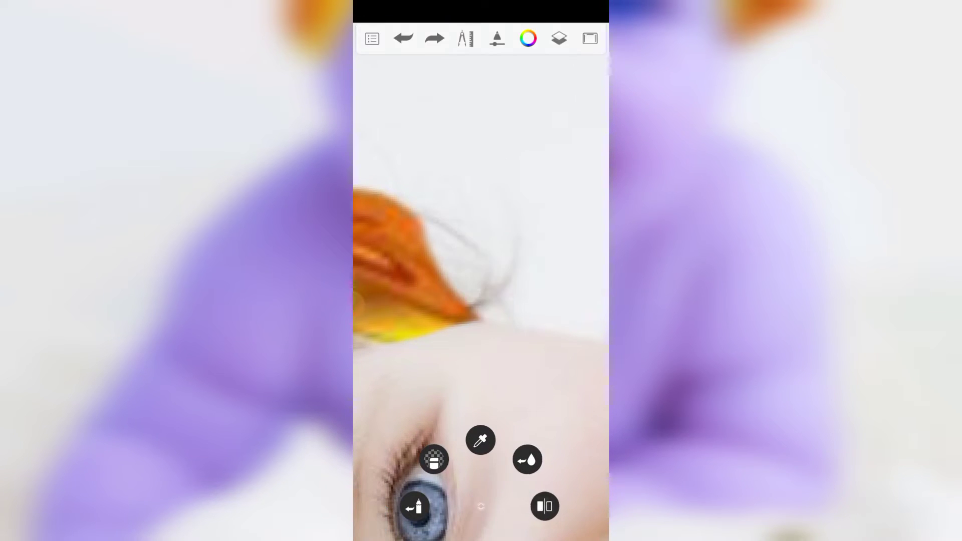
pyautogui.click(559, 39)
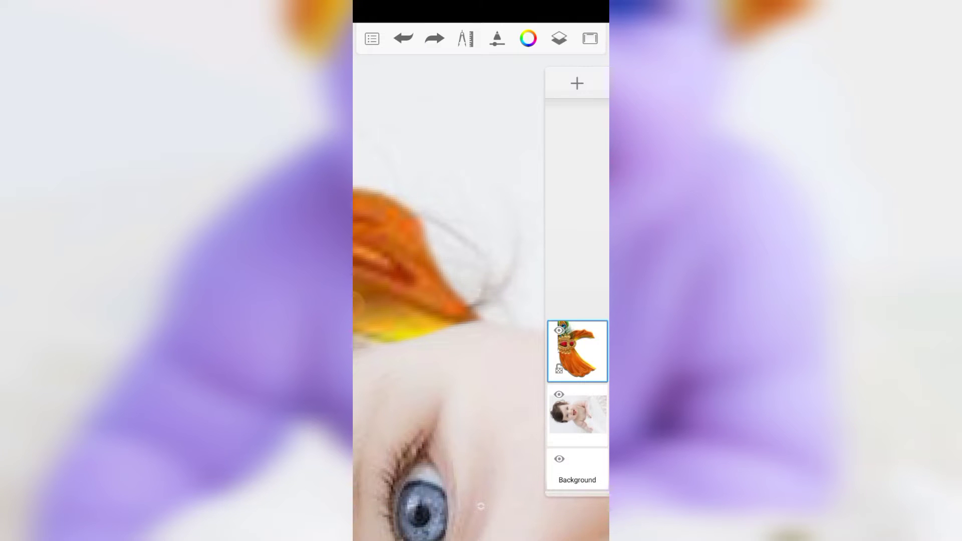
pyautogui.click(577, 414)
pyautogui.click(559, 38)
pyautogui.scroll(2, 480, 300)
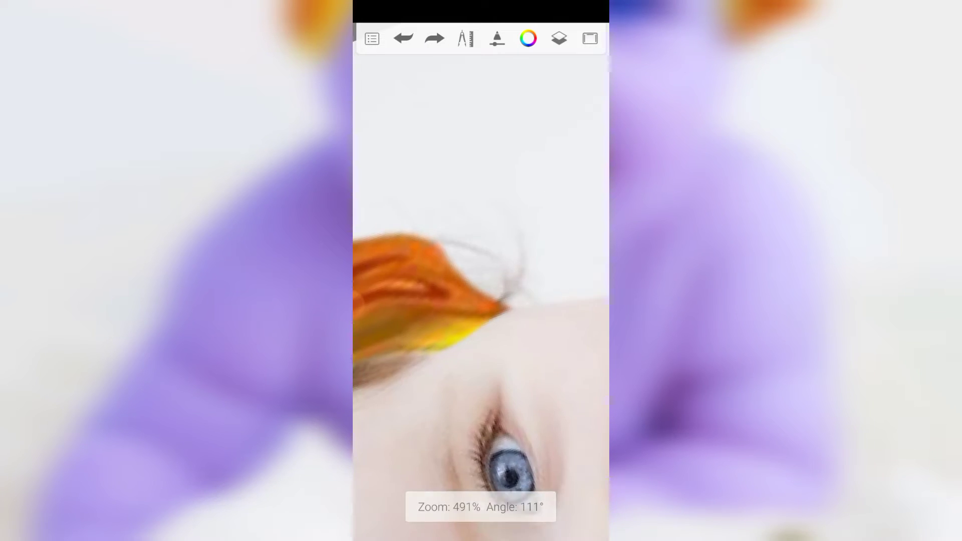
pyautogui.scroll(2, 481, 301)
pyautogui.scroll(-2, 480, 301)
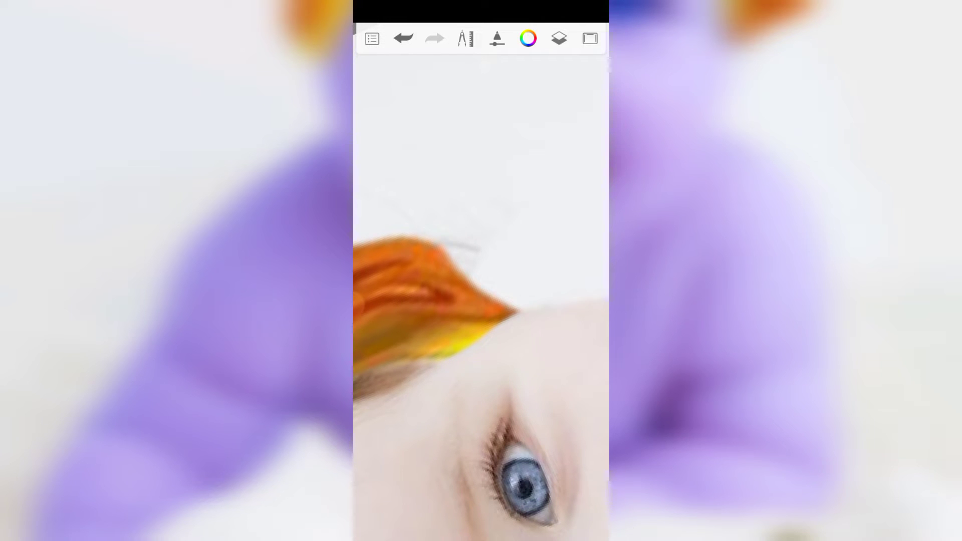
pyautogui.scroll(-2, 481, 301)
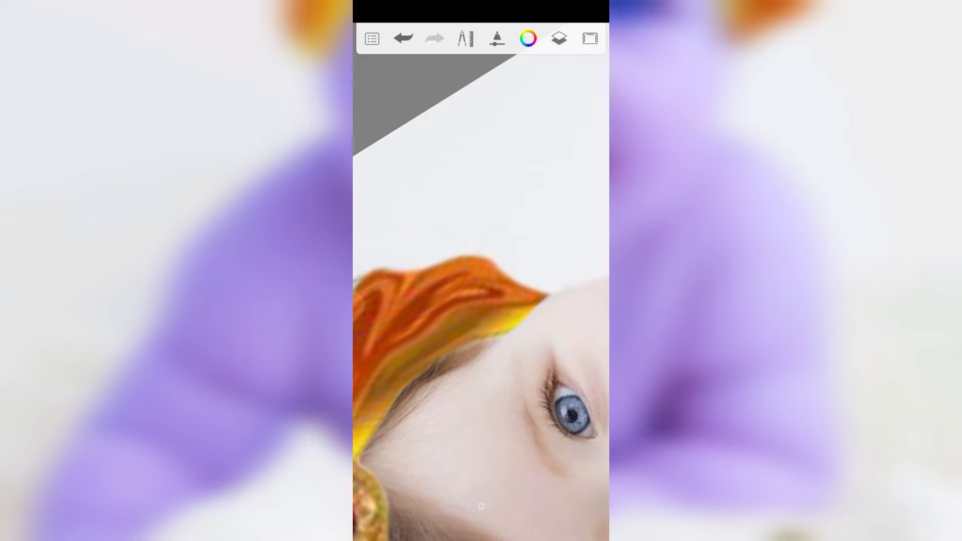
pyautogui.scroll(-3, 481, 300)
pyautogui.scroll(-1, 481, 301)
pyautogui.scroll(1, 482, 301)
pyautogui.scroll(3, 481, 302)
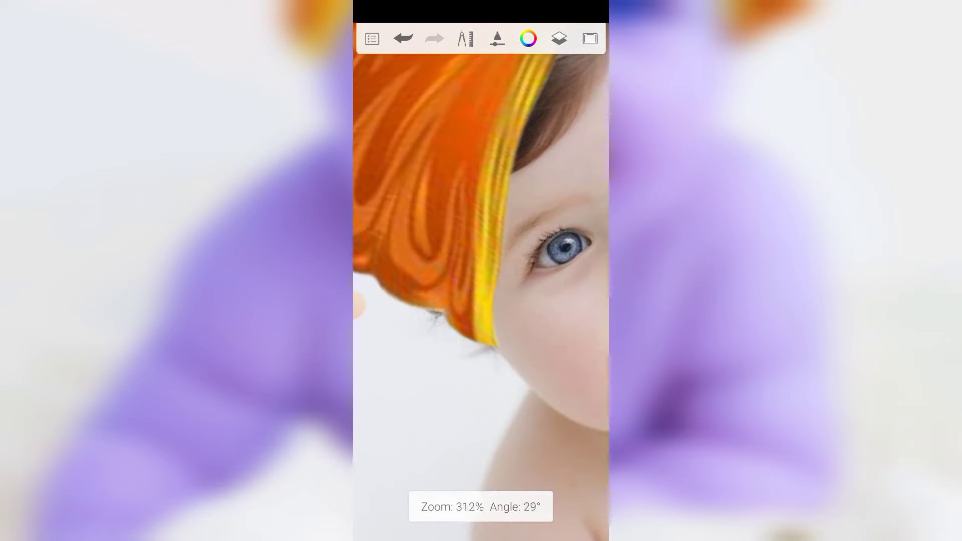
pyautogui.scroll(2, 481, 301)
pyautogui.scroll(2, 481, 300)
pyautogui.scroll(1, 481, 301)
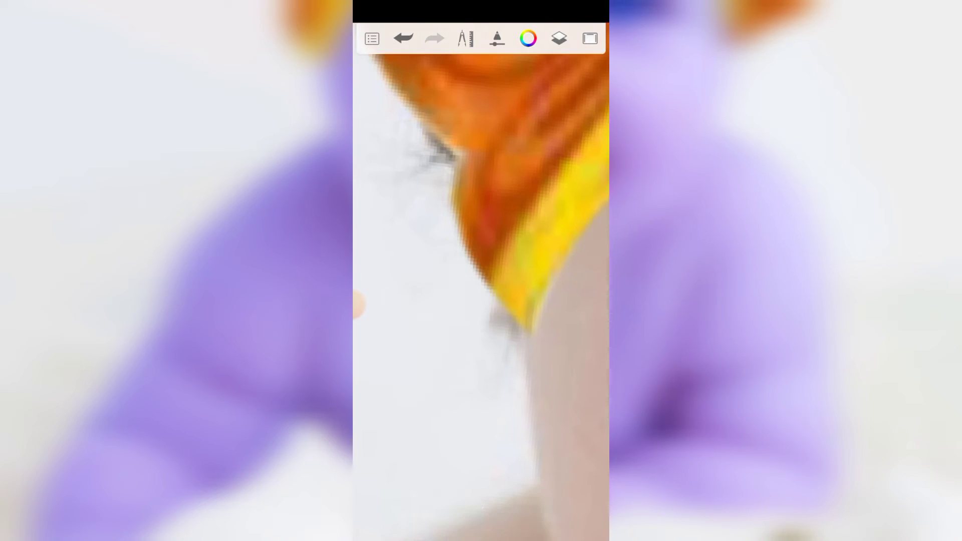
pyautogui.moveTo(441, 181); pyautogui.dragTo(454, 208)
pyautogui.moveTo(494, 306); pyautogui.dragTo(516, 371)
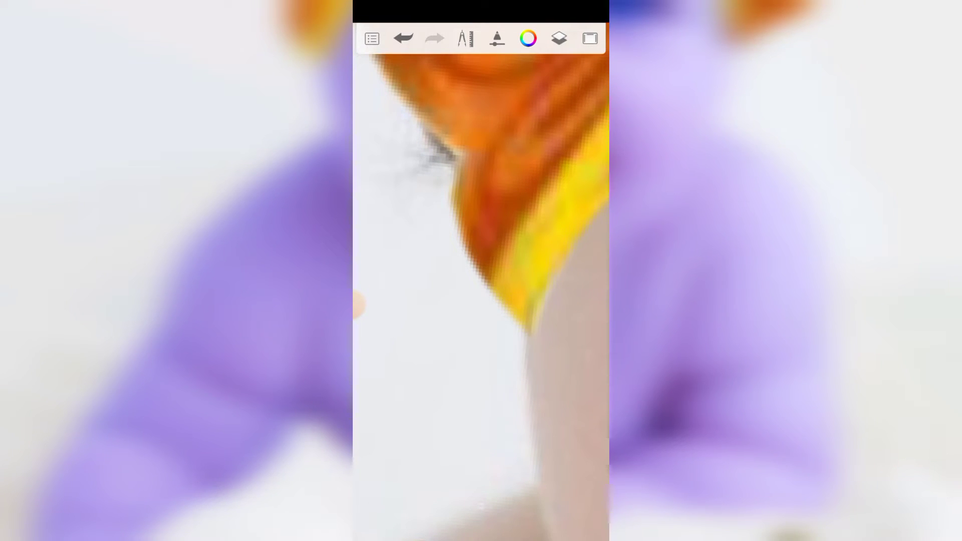
pyautogui.scroll(-2, 480, 301)
pyautogui.scroll(-1, 481, 301)
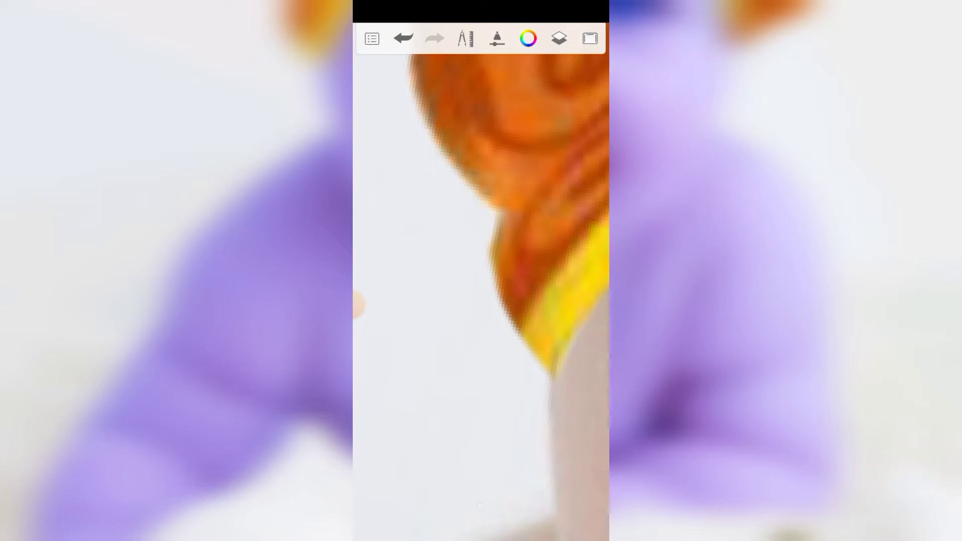
pyautogui.scroll(-3, 481, 300)
pyautogui.scroll(-3, 481, 301)
pyautogui.scroll(-1, 481, 300)
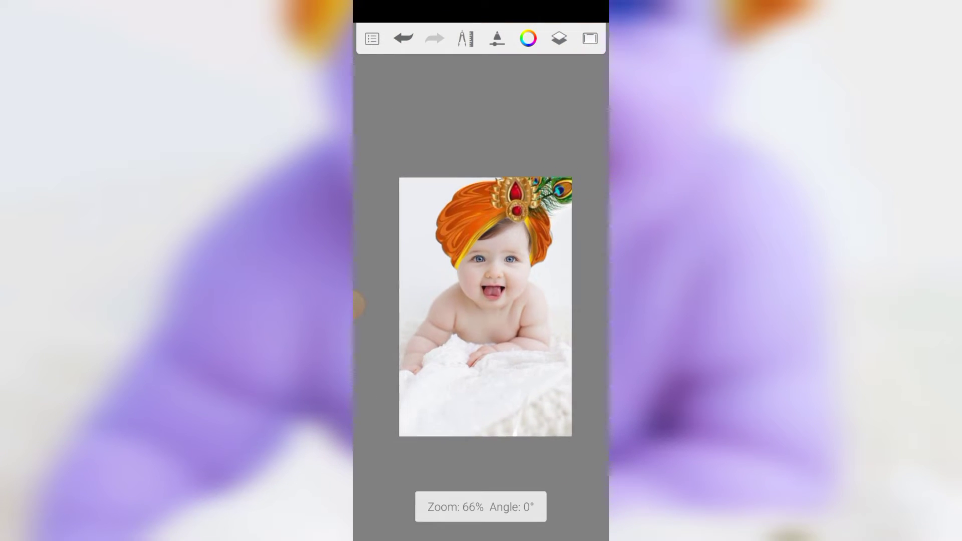
pyautogui.scroll(3, 481, 300)
pyautogui.scroll(3, 482, 301)
pyautogui.scroll(2, 481, 301)
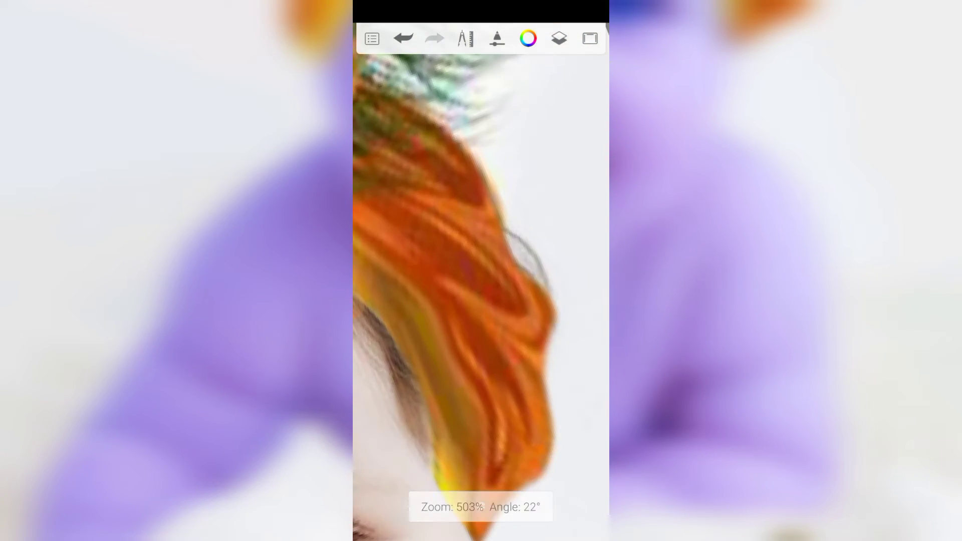
pyautogui.scroll(-3, 481, 300)
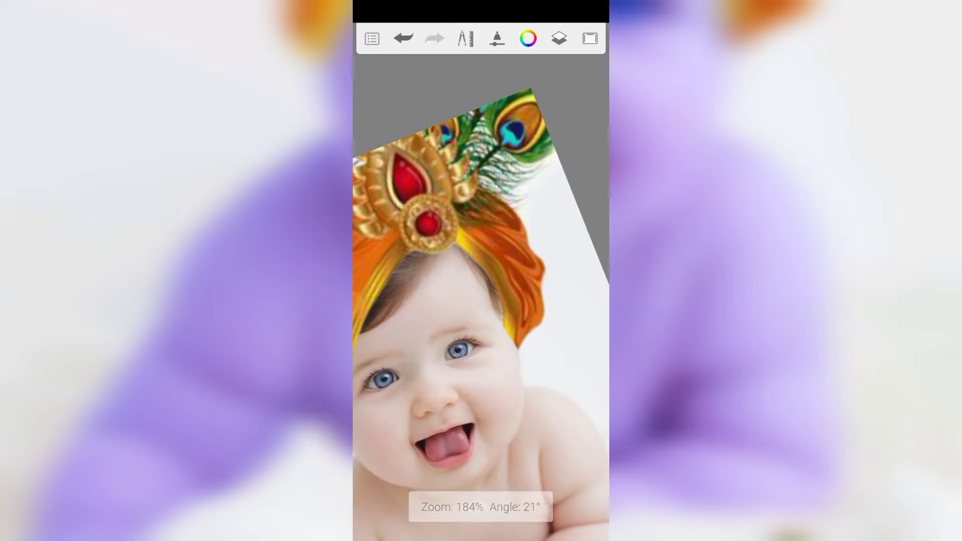
pyautogui.scroll(-3, 481, 301)
pyautogui.scroll(-2, 481, 301)
pyautogui.scroll(2, 481, 301)
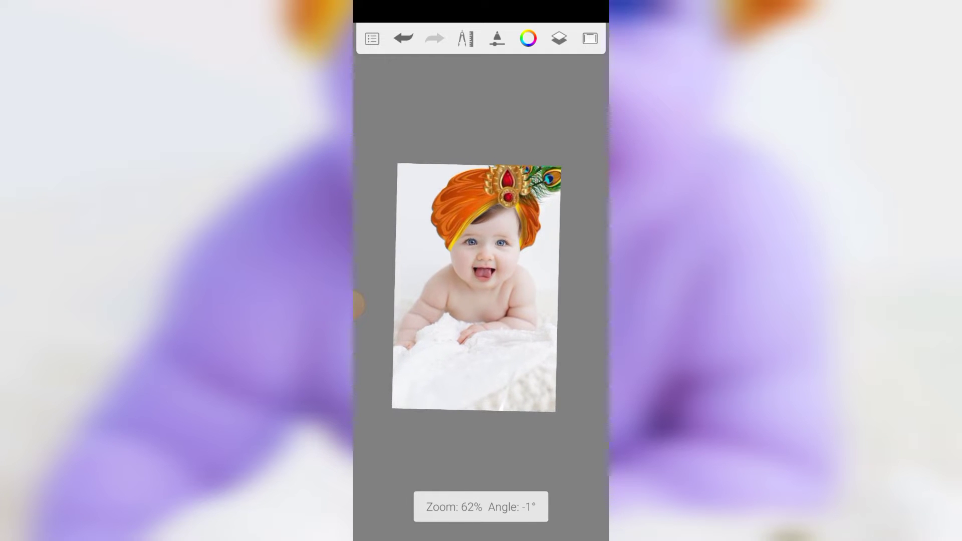
# Add a blank layer above the baby photo layer and set the paint colour to black
pyautogui.click(558, 38)
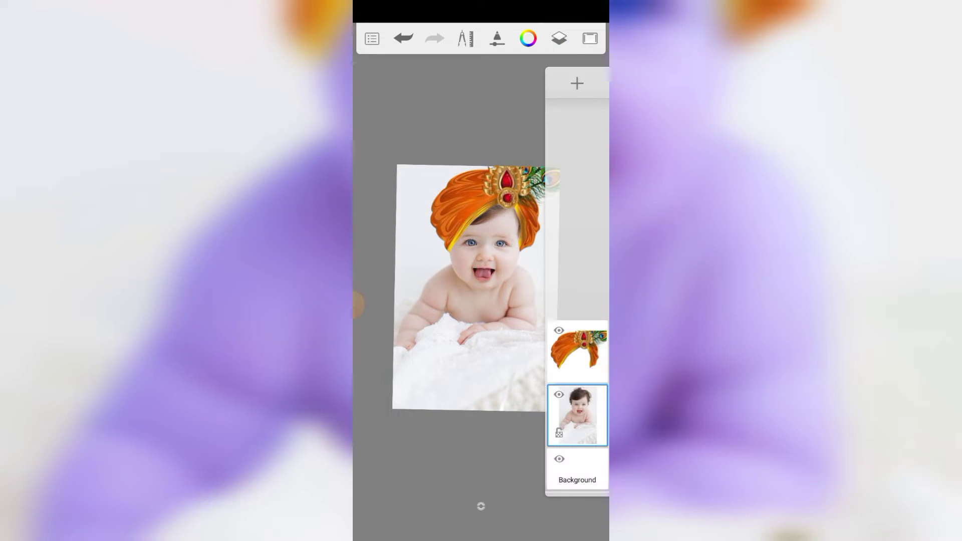
pyautogui.click(576, 83)
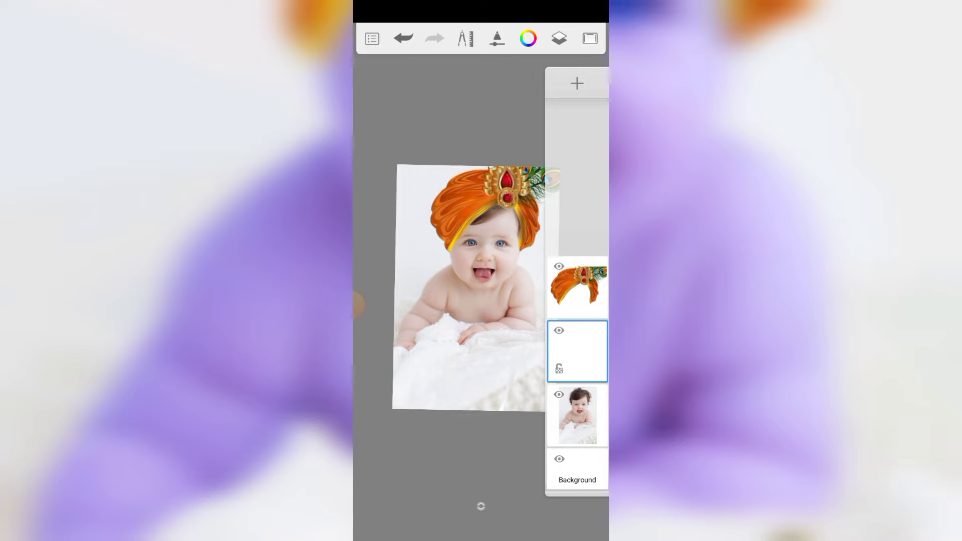
pyautogui.click(528, 38)
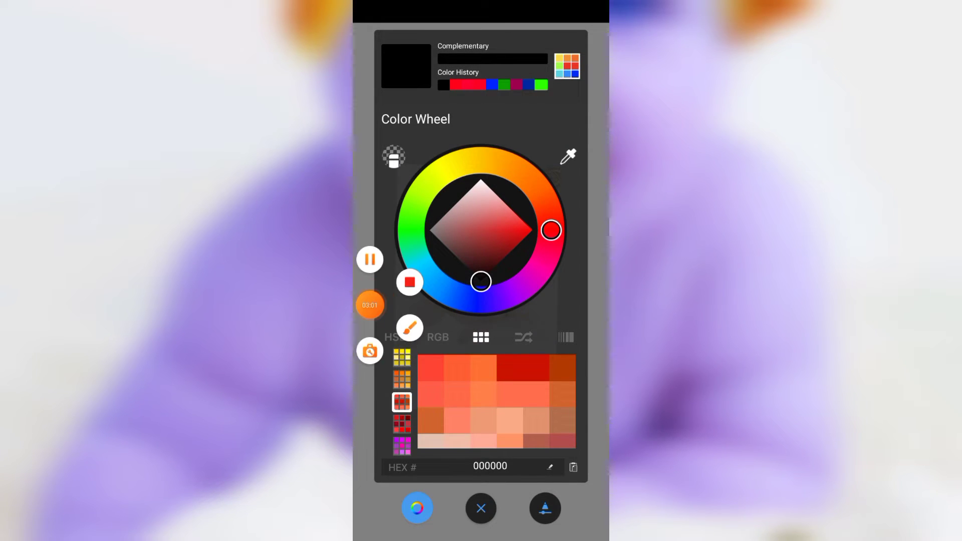
pyautogui.click(531, 229)
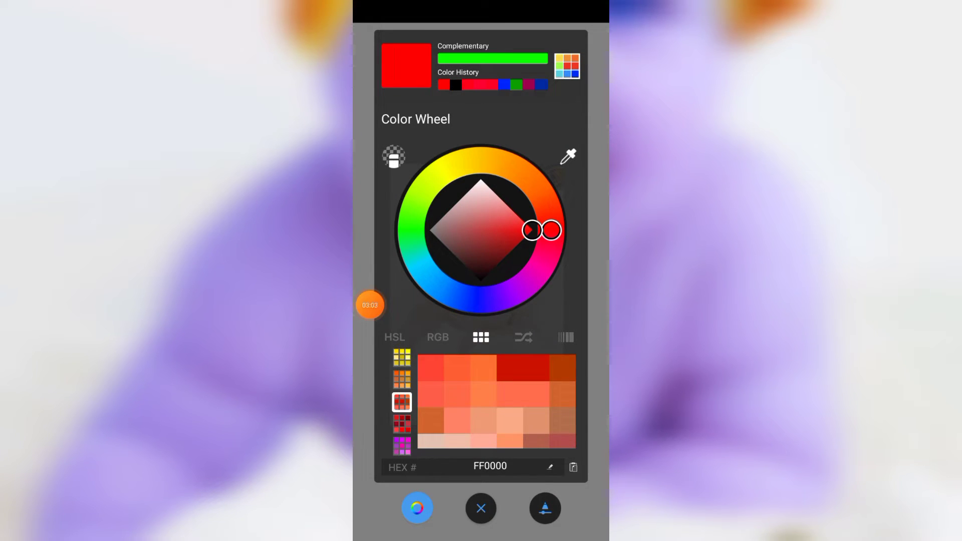
pyautogui.click(481, 281)
pyautogui.click(417, 508)
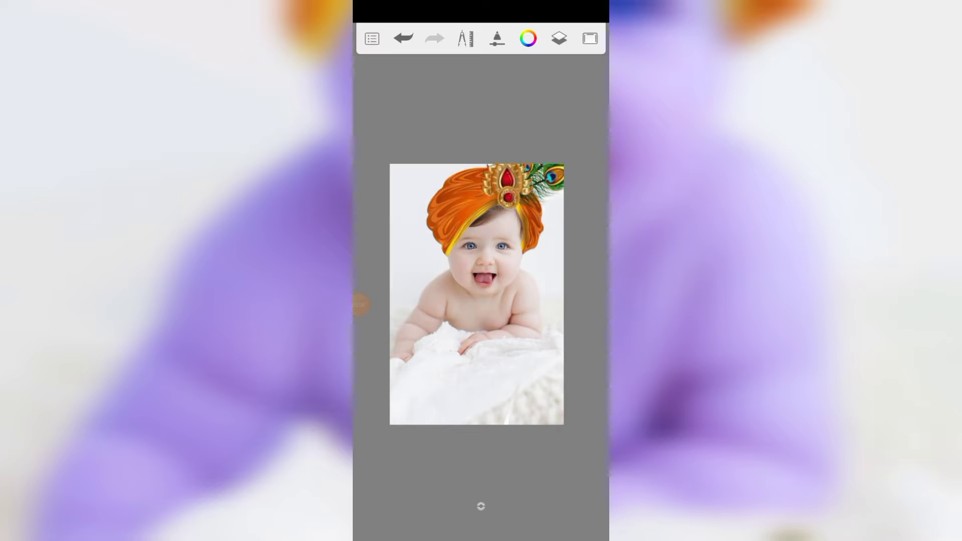
# Pick the Legacy Airbrush from the brush library
pyautogui.click(545, 508)
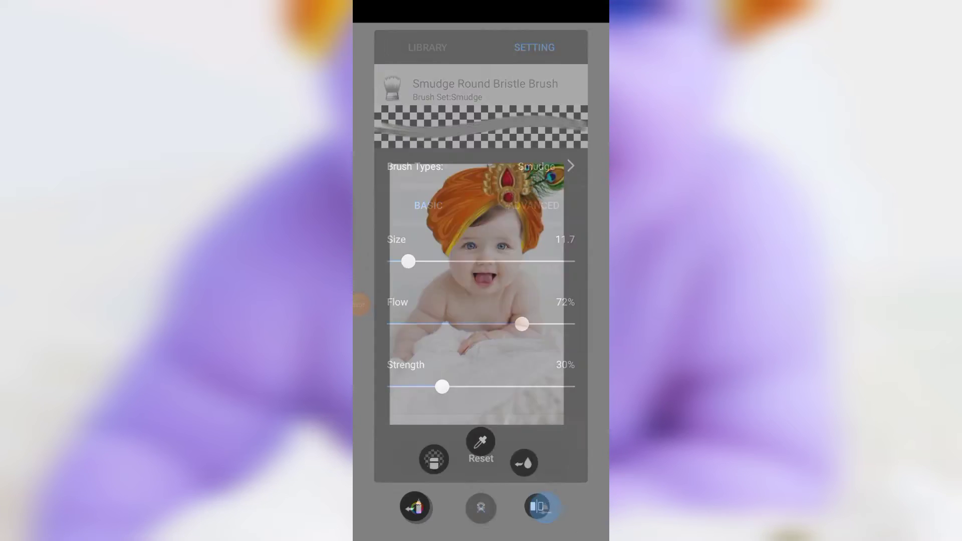
pyautogui.click(427, 48)
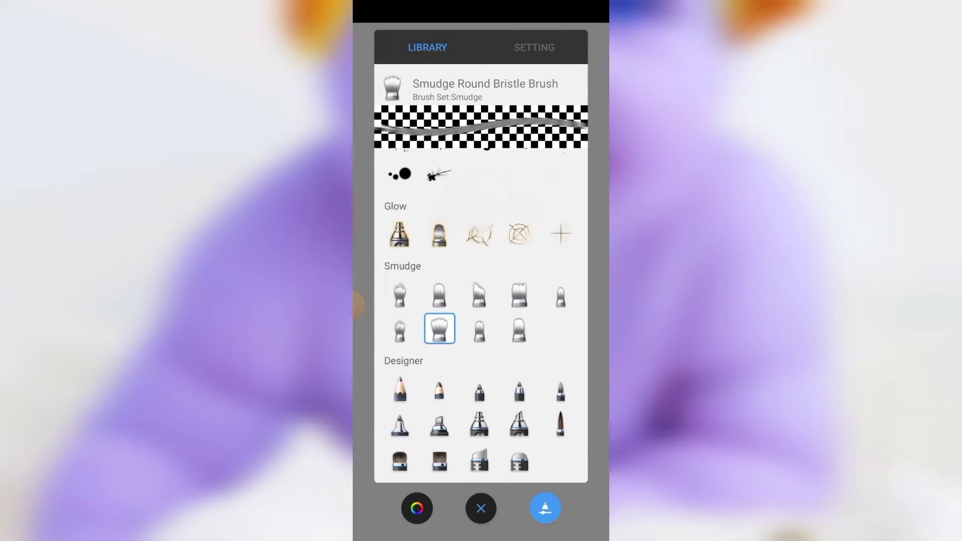
pyautogui.scroll(10, 481, 315)
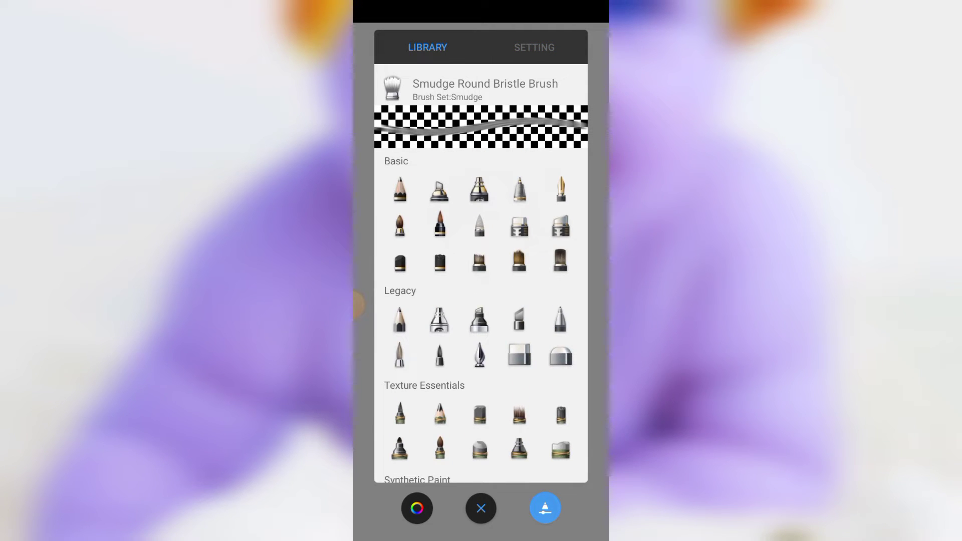
pyautogui.click(440, 318)
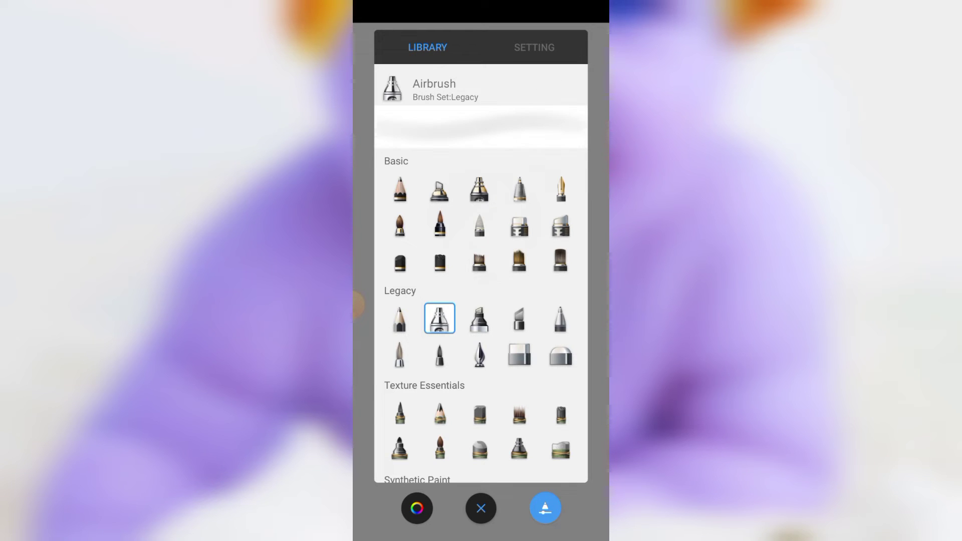
pyautogui.click(481, 508)
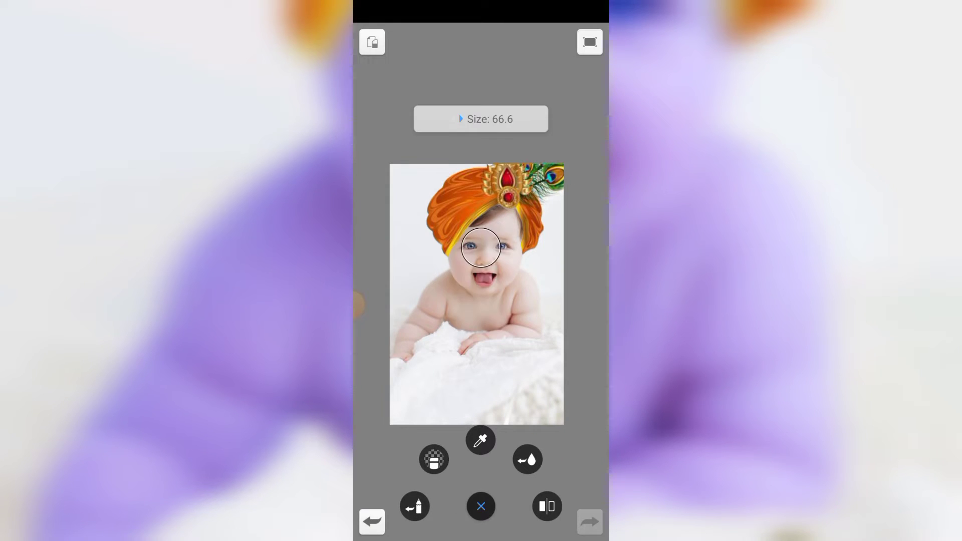
# Zoom out and paint a dark airbrush stroke along the turban's edge
pyautogui.scroll(3, 481, 280)
pyautogui.scroll(3, 482, 281)
pyautogui.scroll(5, 482, 280)
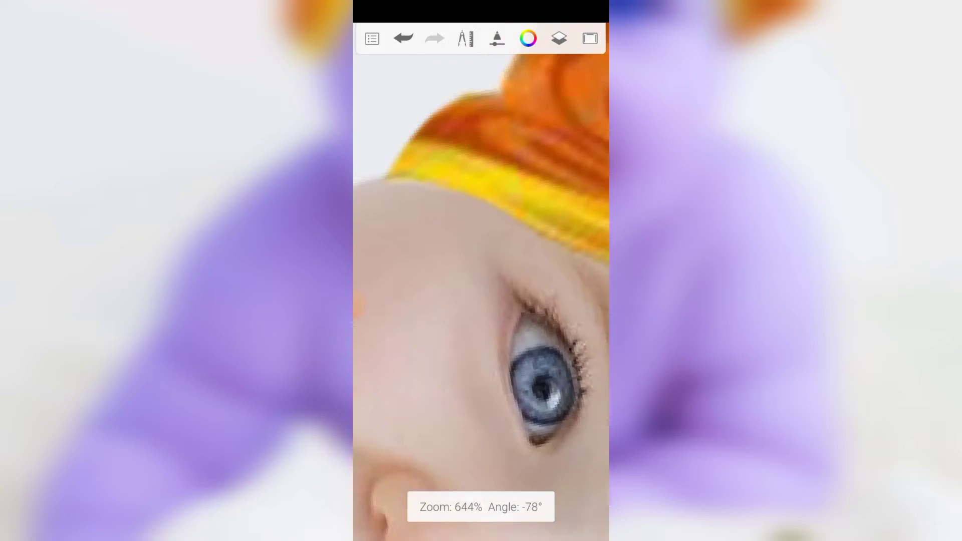
pyautogui.scroll(3, 481, 281)
pyautogui.scroll(2, 481, 281)
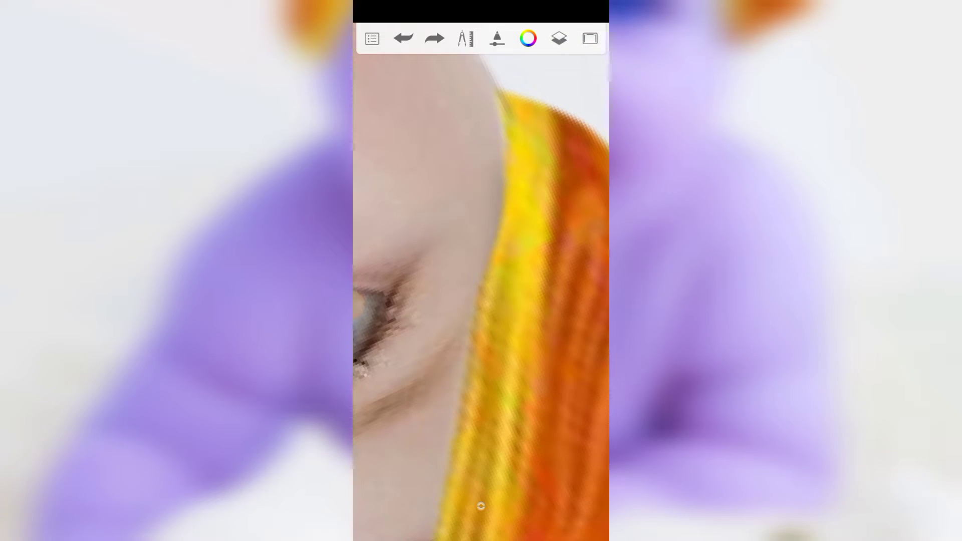
pyautogui.scroll(3, 480, 280)
pyautogui.click(480, 506)
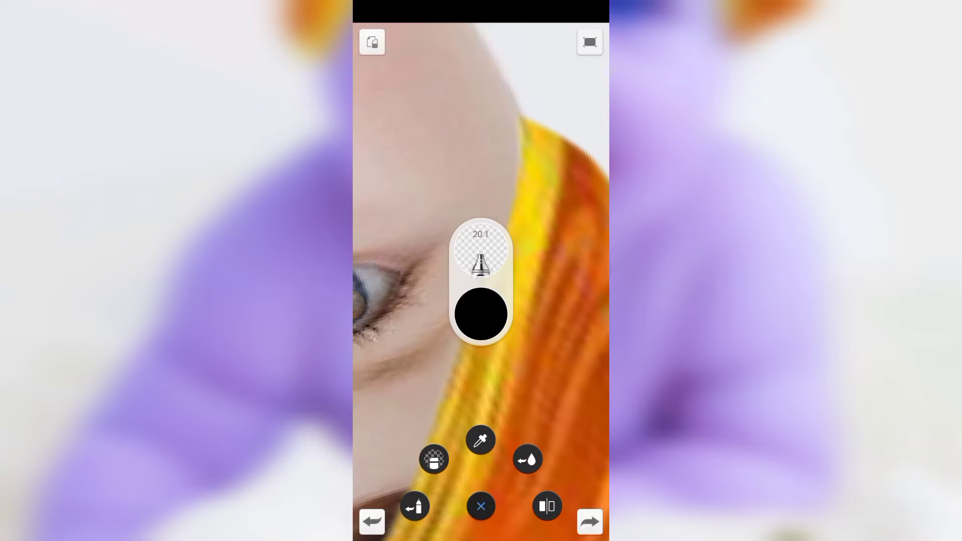
pyautogui.click(481, 505)
pyautogui.moveTo(539, 117); pyautogui.dragTo(573, 137)
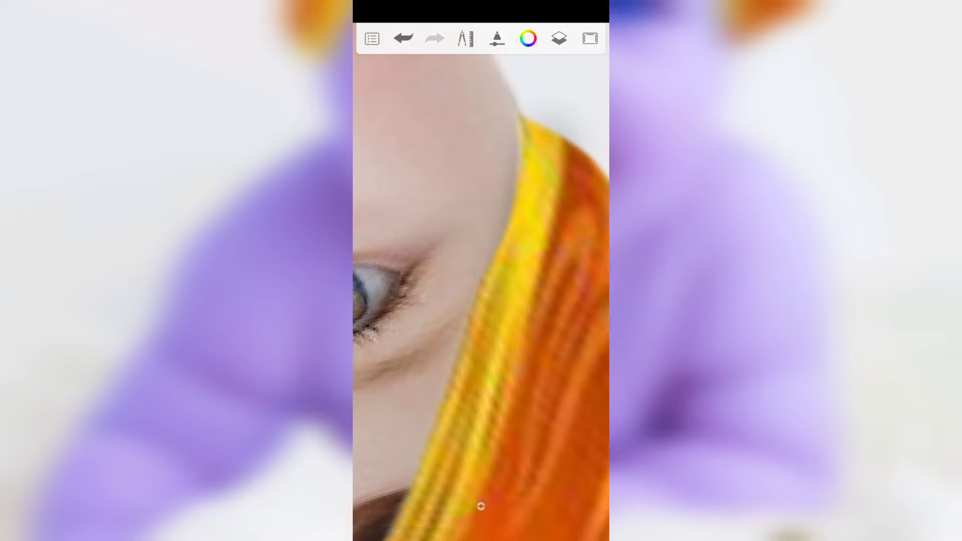
# Zoom and straighten the view to show the whole baby photo with its turban
pyautogui.scroll(-2, 482, 280)
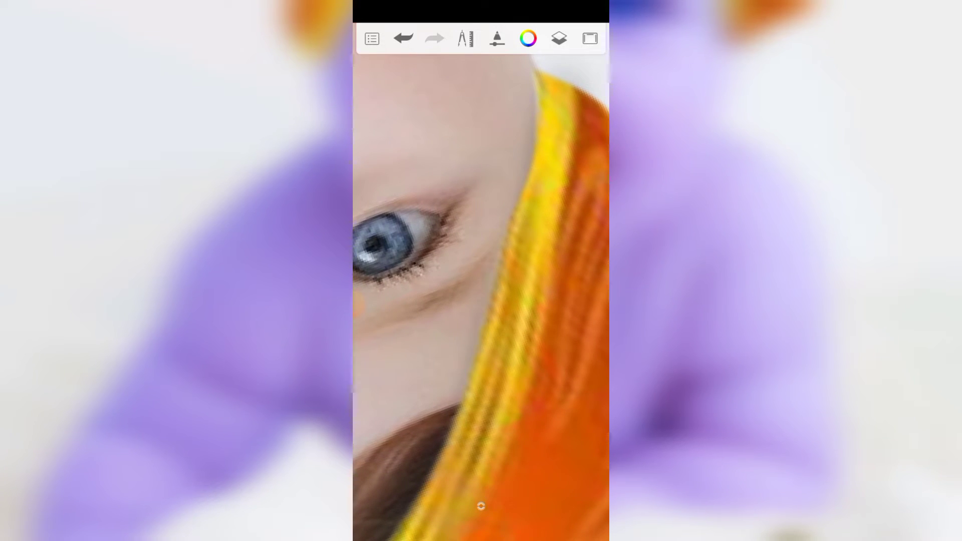
pyautogui.scroll(-3, 482, 280)
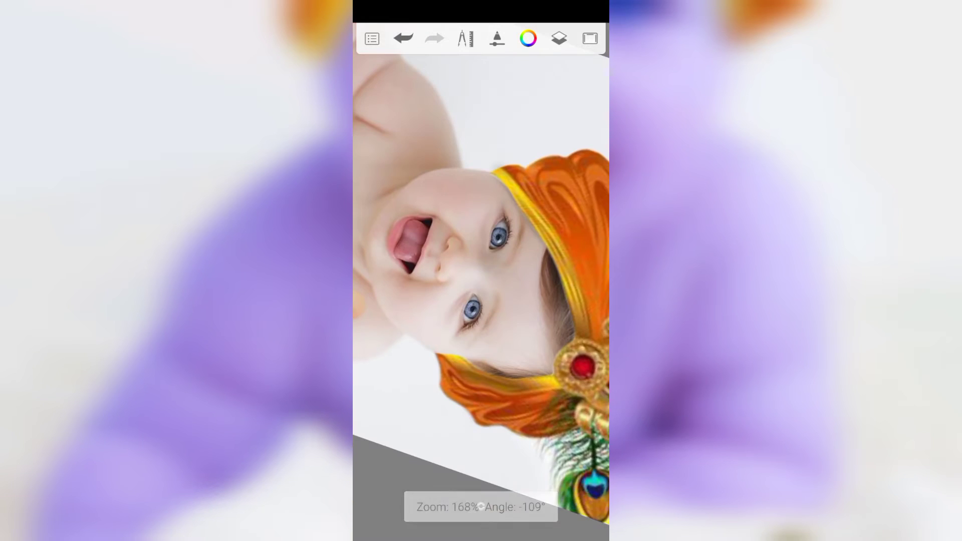
pyautogui.scroll(3, 481, 280)
pyautogui.click(590, 38)
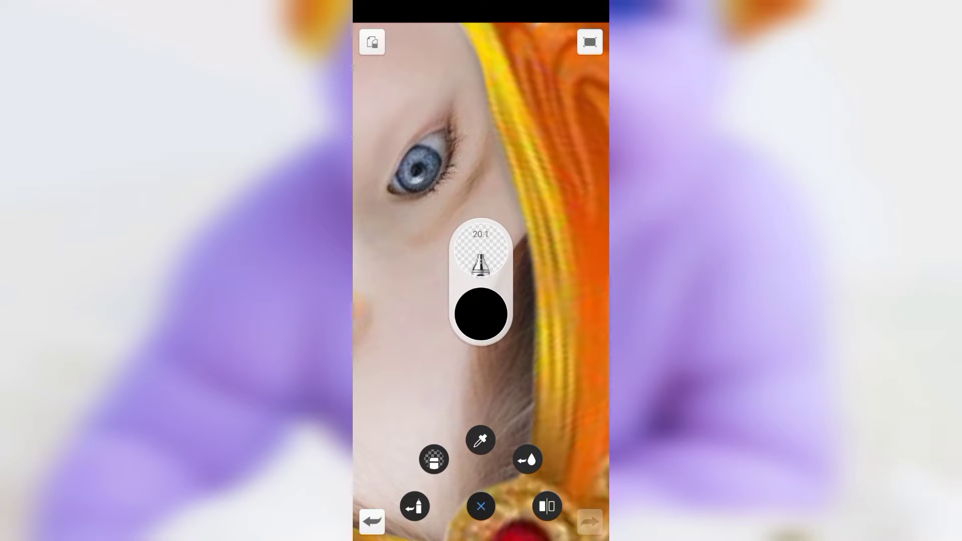
pyautogui.click(481, 506)
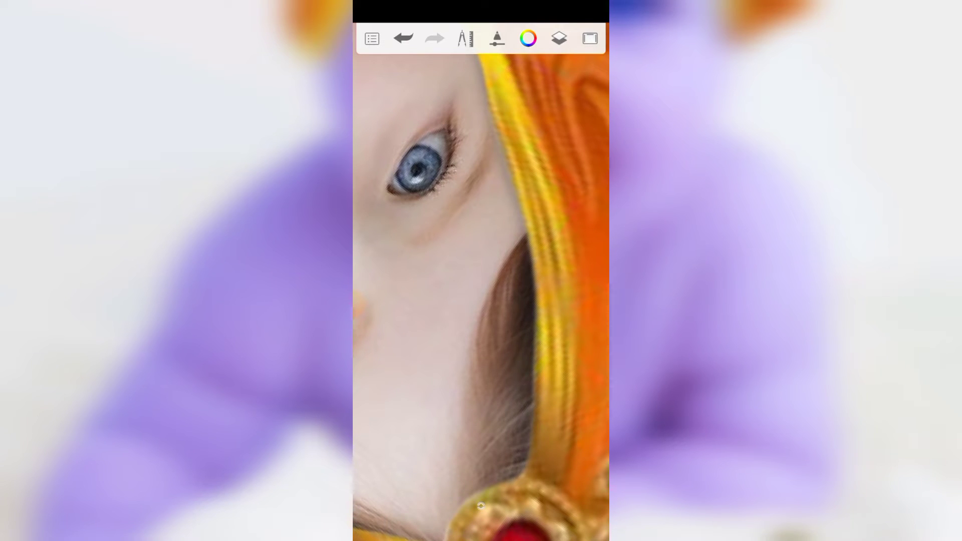
pyautogui.scroll(-3, 481, 280)
pyautogui.scroll(2, 481, 280)
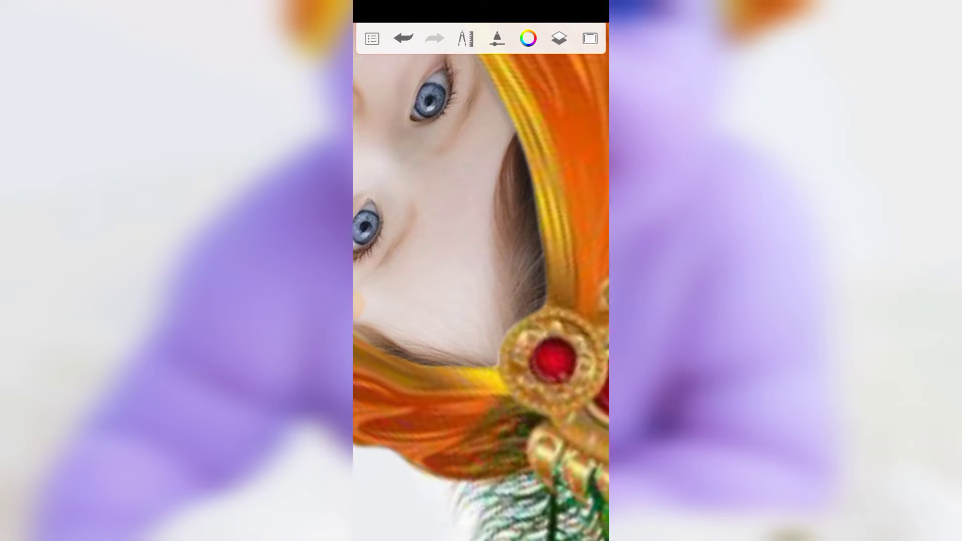
pyautogui.scroll(-2, 481, 280)
pyautogui.scroll(-3, 480, 280)
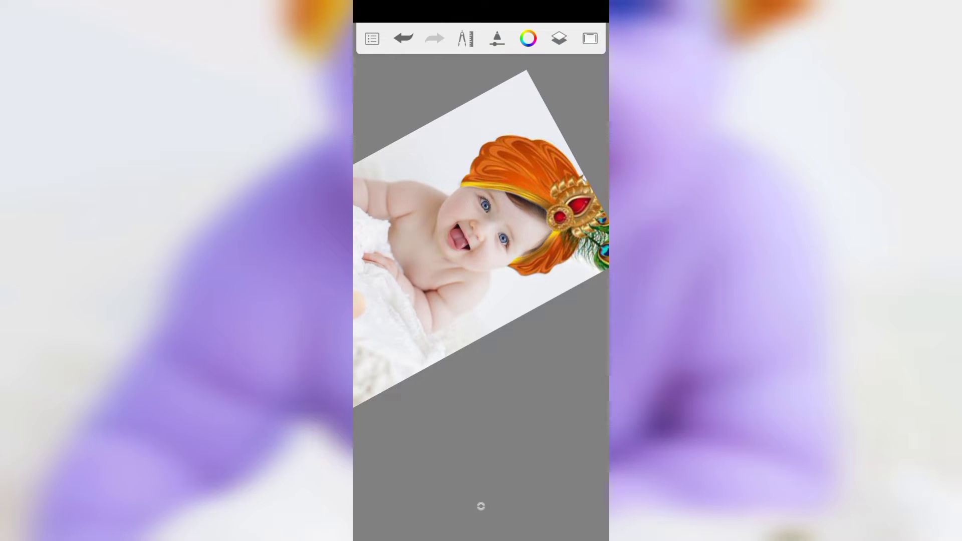
pyautogui.scroll(4, 480, 280)
pyautogui.scroll(3, 481, 281)
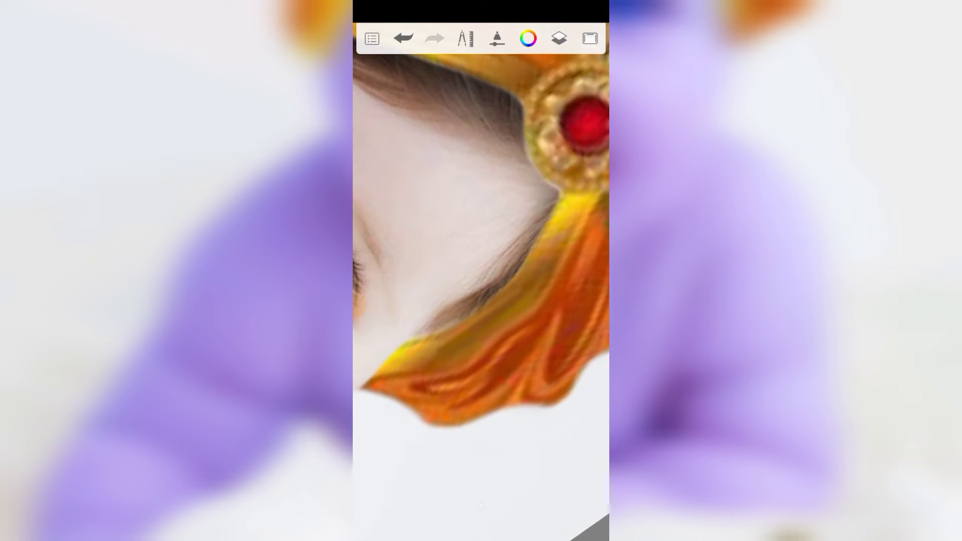
pyautogui.scroll(-2, 481, 281)
pyautogui.scroll(2, 480, 280)
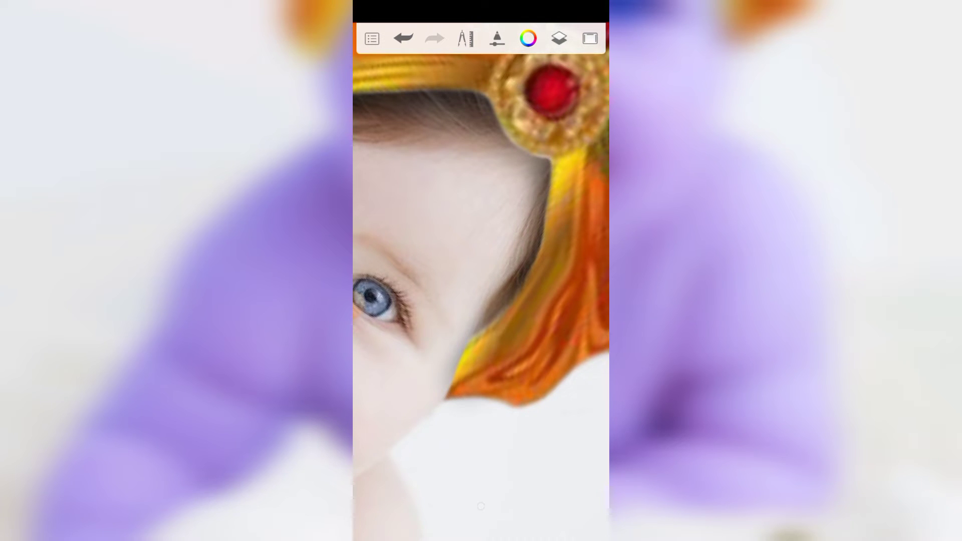
pyautogui.scroll(-1, 481, 281)
pyautogui.scroll(-3, 481, 280)
pyautogui.scroll(-2, 481, 281)
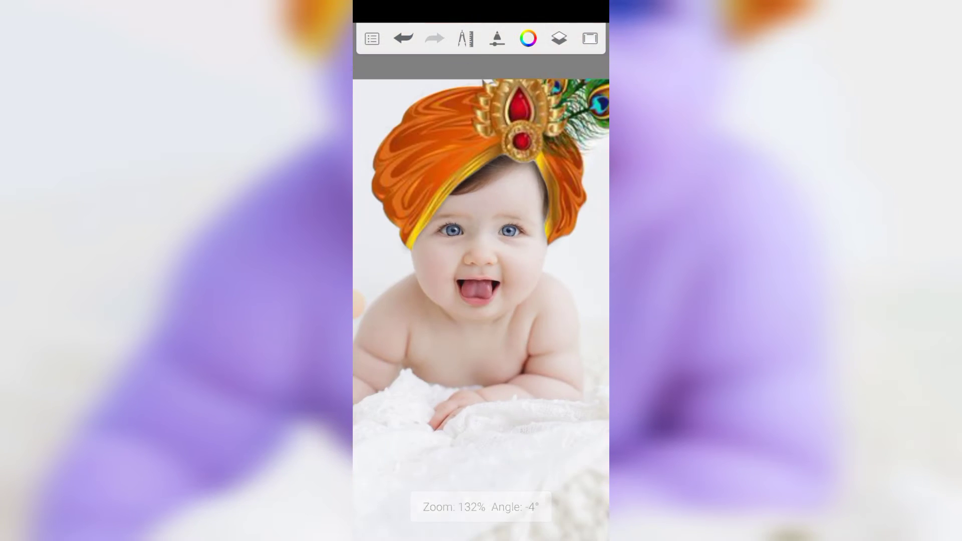
pyautogui.scroll(2, 481, 280)
pyautogui.scroll(1, 482, 280)
pyautogui.scroll(3, 481, 281)
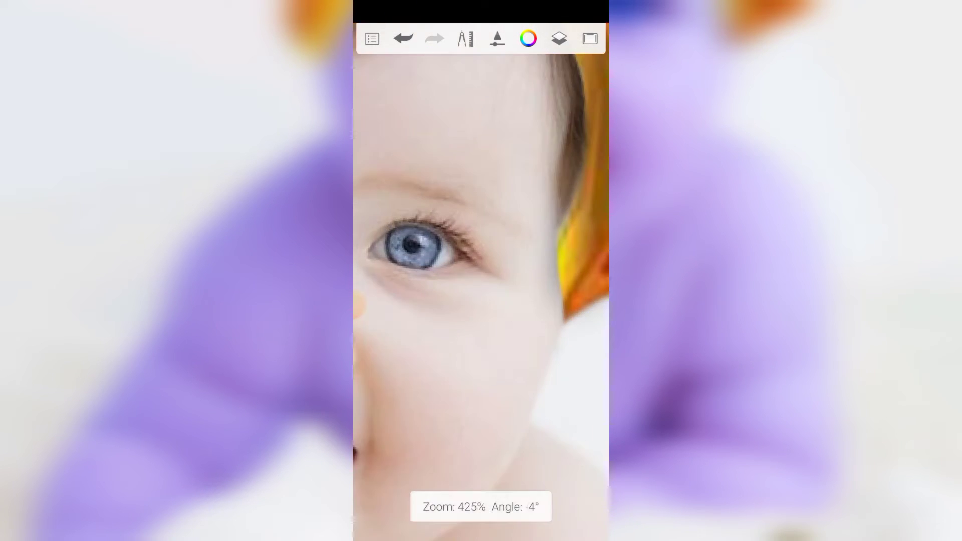
pyautogui.scroll(2, 481, 281)
pyautogui.scroll(-1, 481, 280)
pyautogui.scroll(-3, 481, 280)
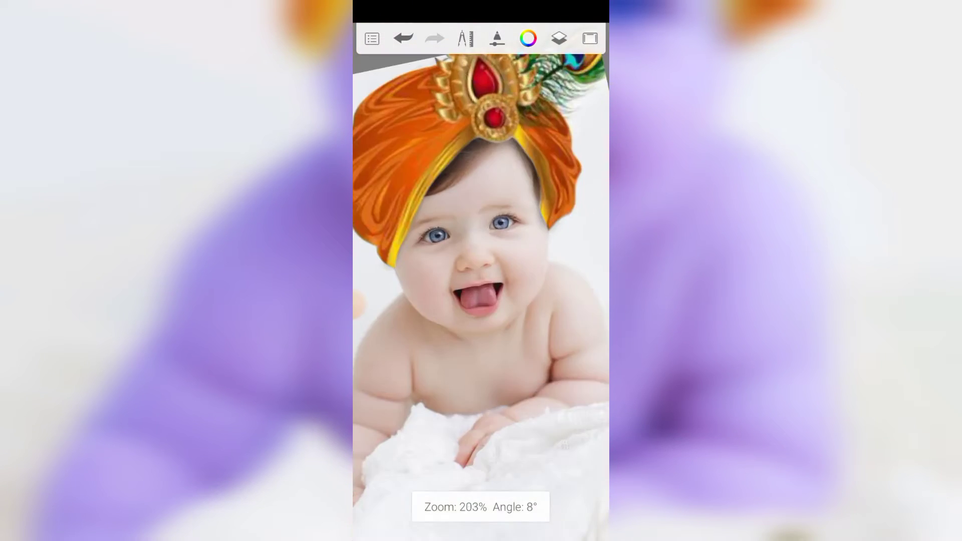
pyautogui.scroll(-2, 481, 280)
pyautogui.scroll(-2, 482, 281)
pyautogui.scroll(1, 482, 281)
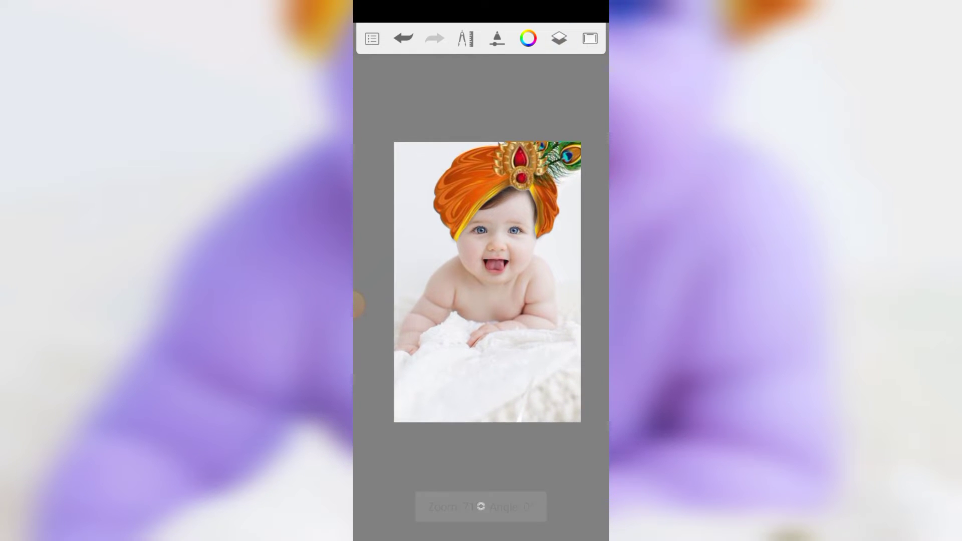
# Set the dark shadow-stroke layer to 71% opacity and add a blank layer above it
pyautogui.click(559, 39)
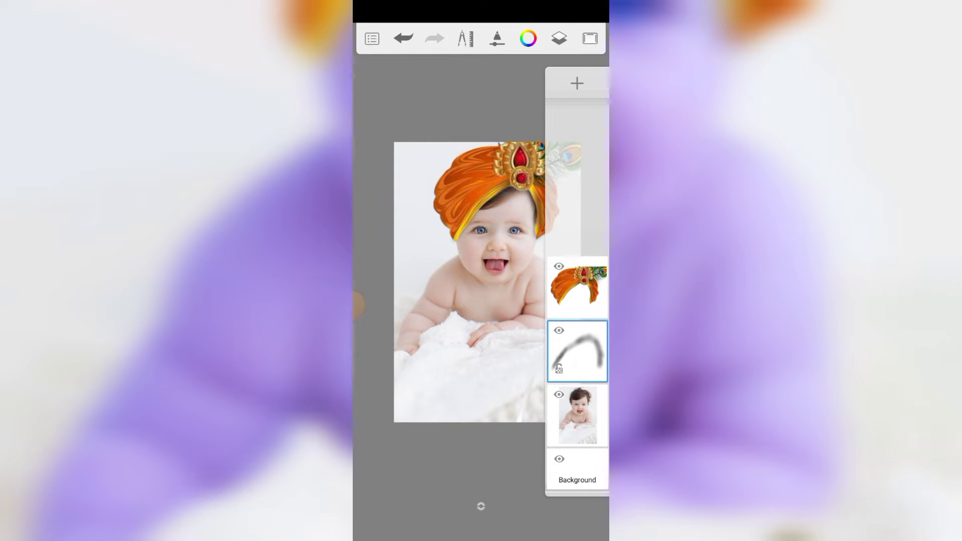
pyautogui.click(578, 351)
pyautogui.moveTo(573, 248); pyautogui.dragTo(519, 249)
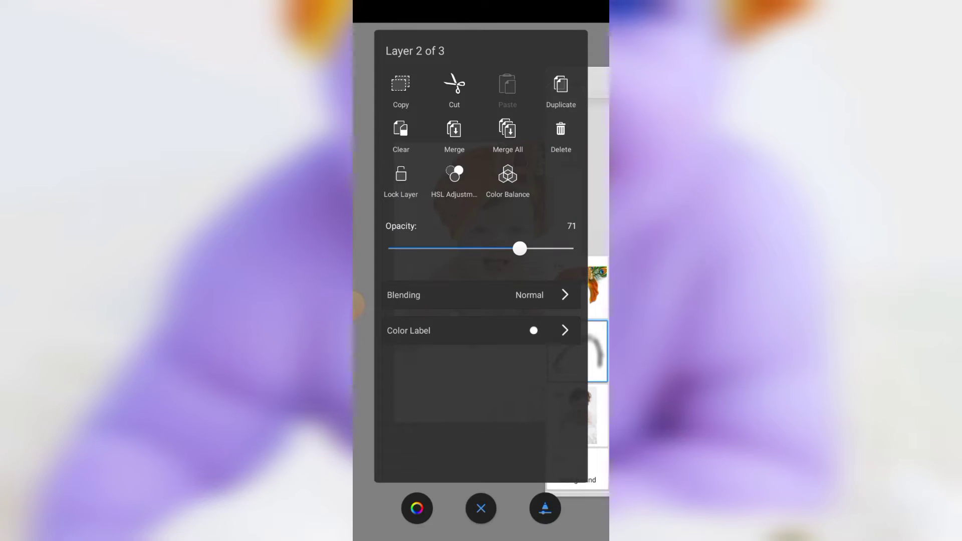
pyautogui.click(481, 507)
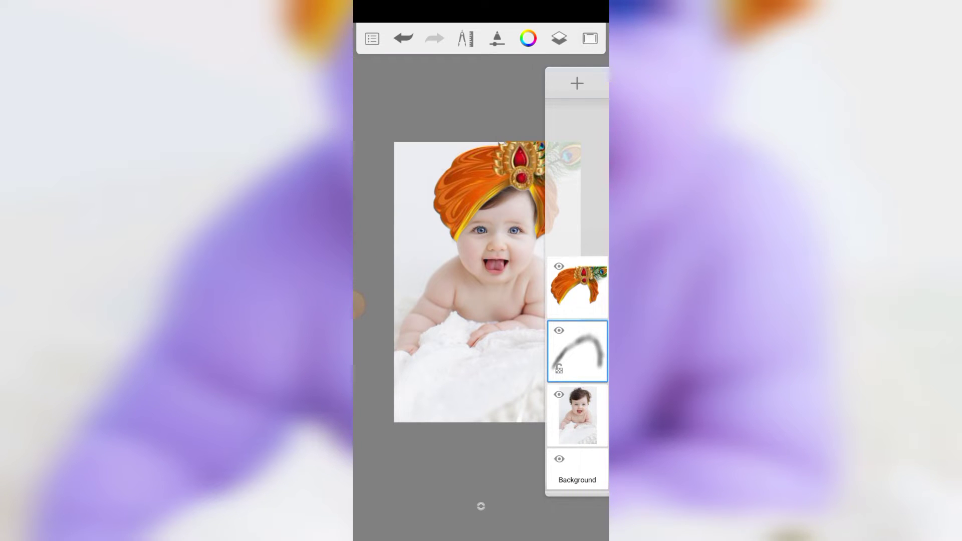
pyautogui.click(577, 84)
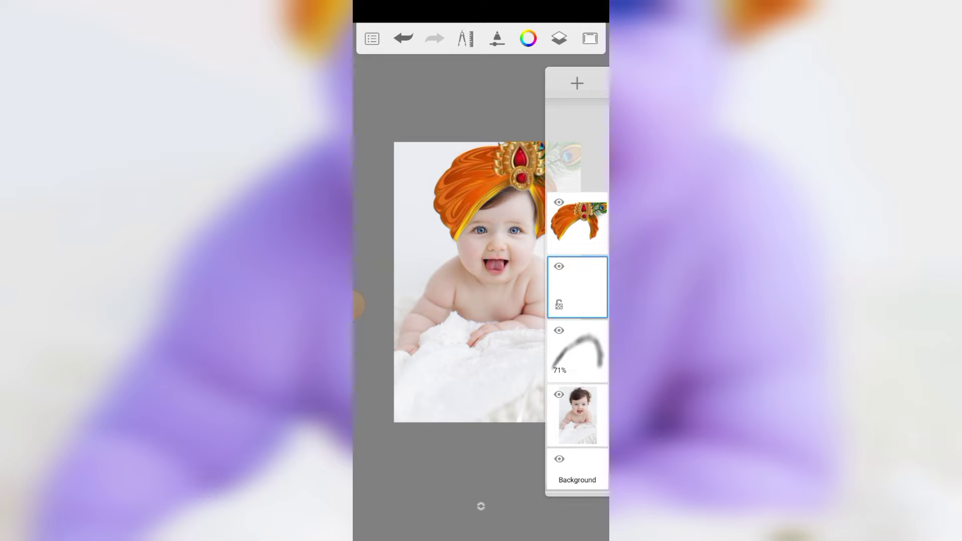
# Move the new layer to the top of the stack and pick bright blue paint
pyautogui.moveTo(577, 287)
pyautogui.mouseDown()
pyautogui.moveTo(578, 354)
pyautogui.moveTo(577, 173)
pyautogui.moveTo(577, 223)
pyautogui.mouseUp()
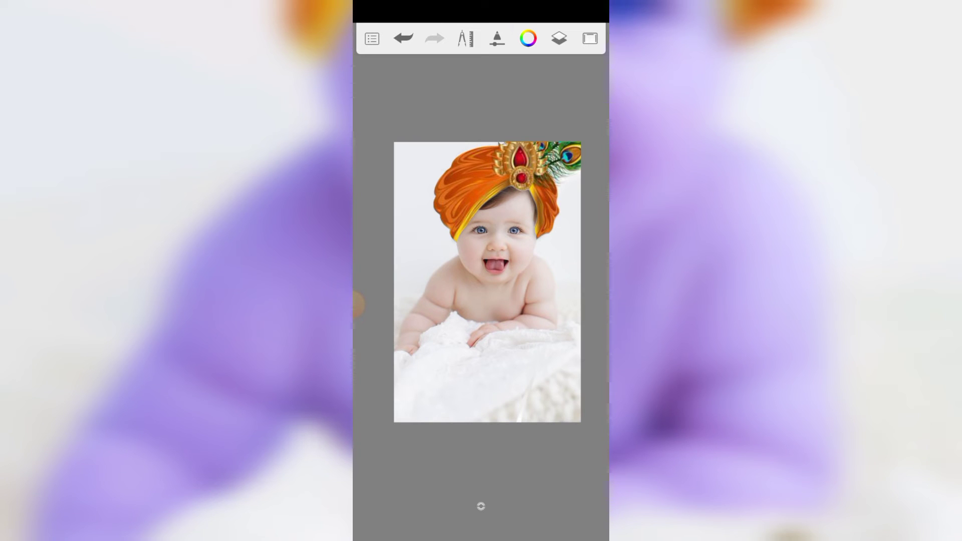
pyautogui.click(528, 38)
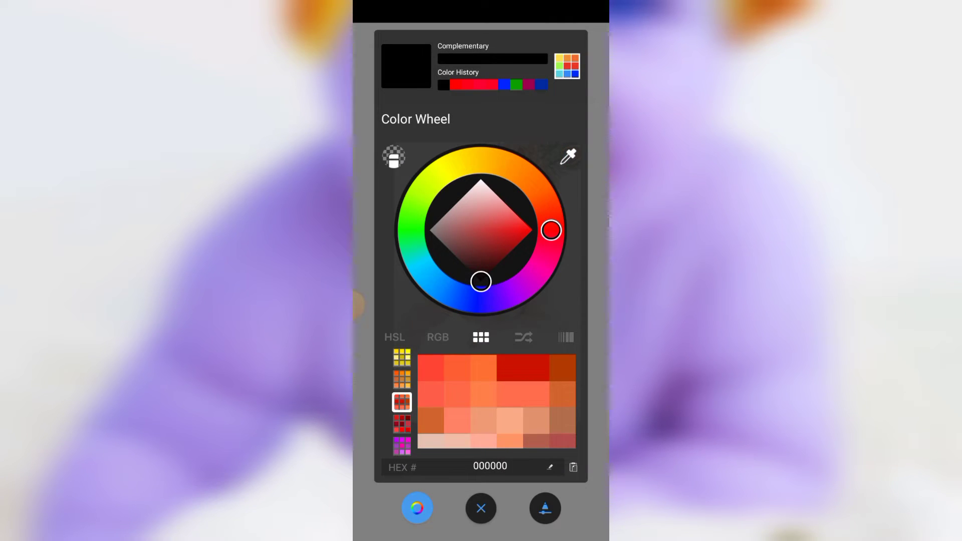
pyautogui.click(504, 84)
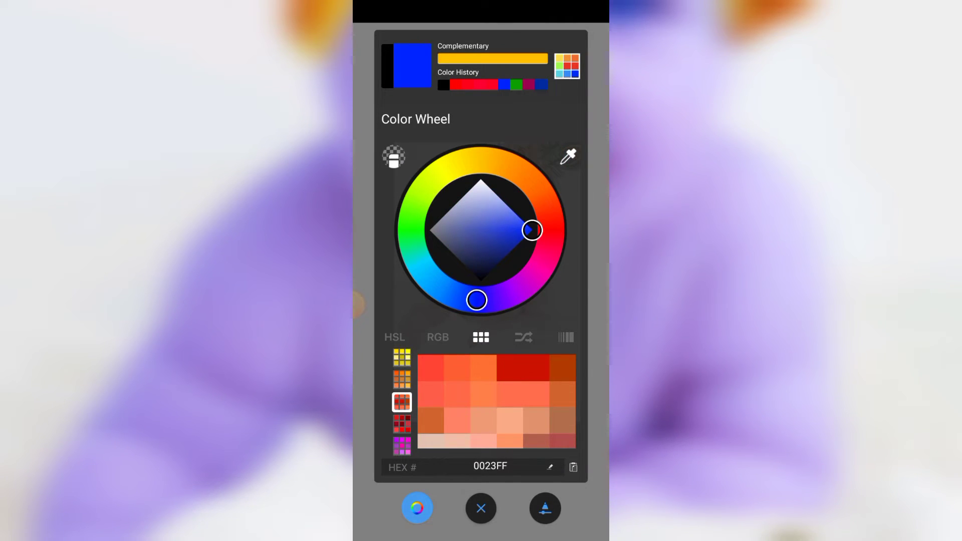
pyautogui.click(480, 508)
# Set the top layer's blending mode to Soft Light
pyautogui.click(559, 39)
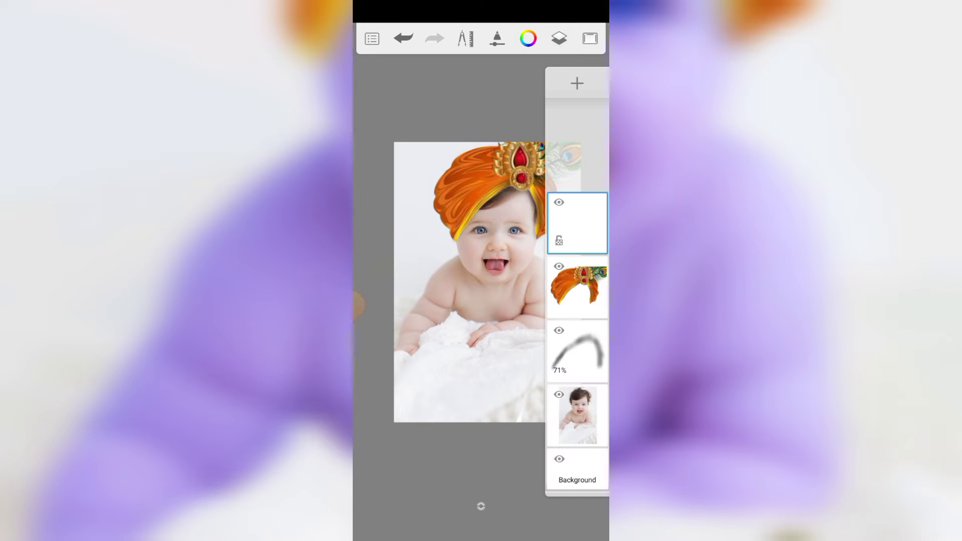
pyautogui.click(577, 223)
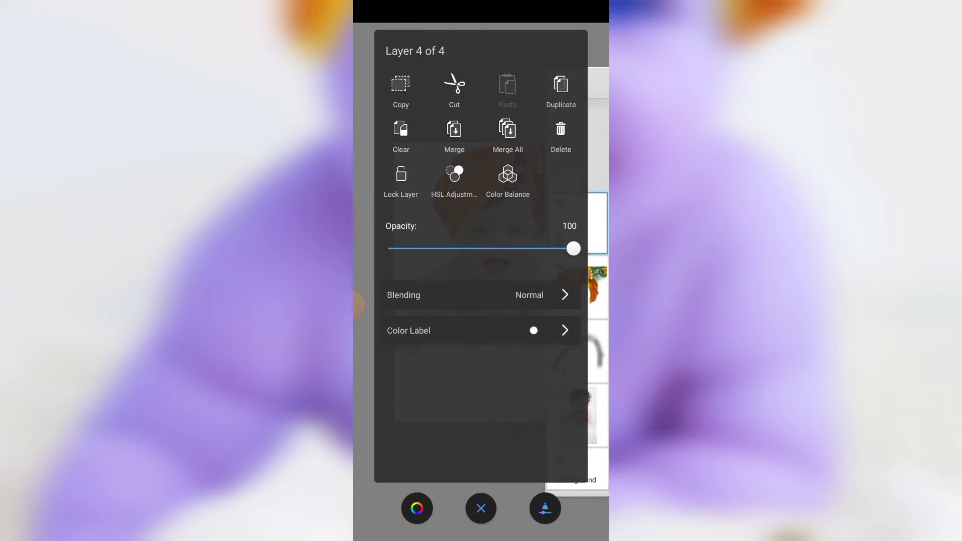
pyautogui.click(481, 295)
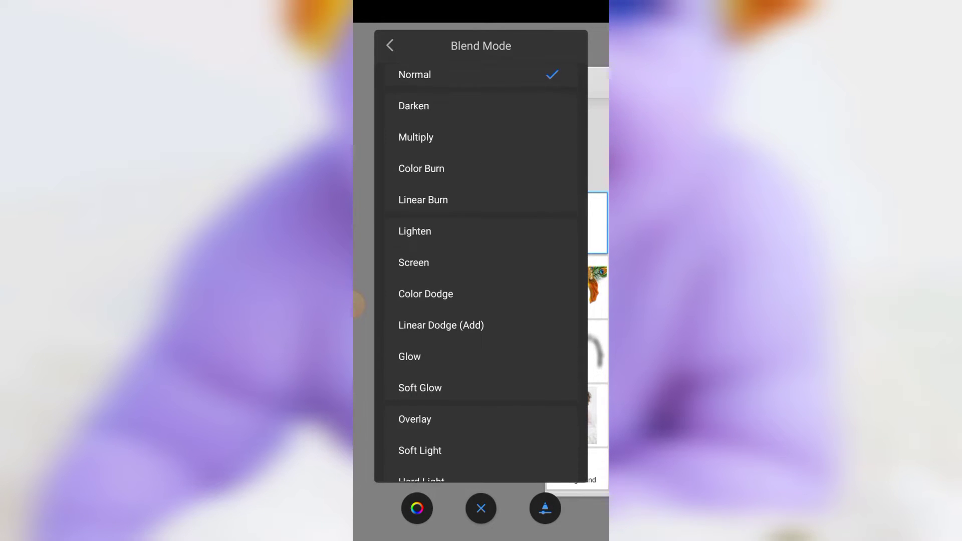
pyautogui.scroll(-3, 481, 270)
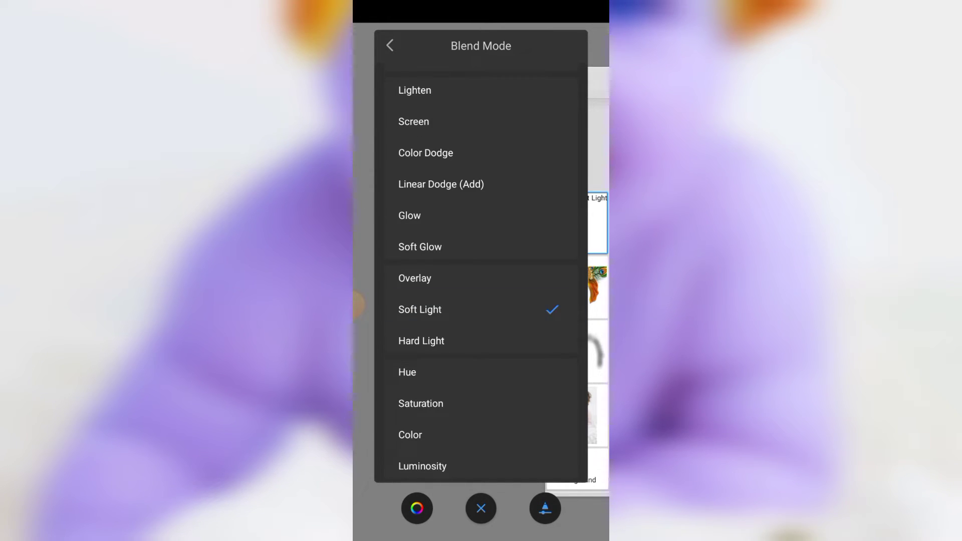
pyautogui.click(545, 508)
pyautogui.click(451, 301)
# Choose the Legacy Paintbrush from the brush library
pyautogui.click(484, 301)
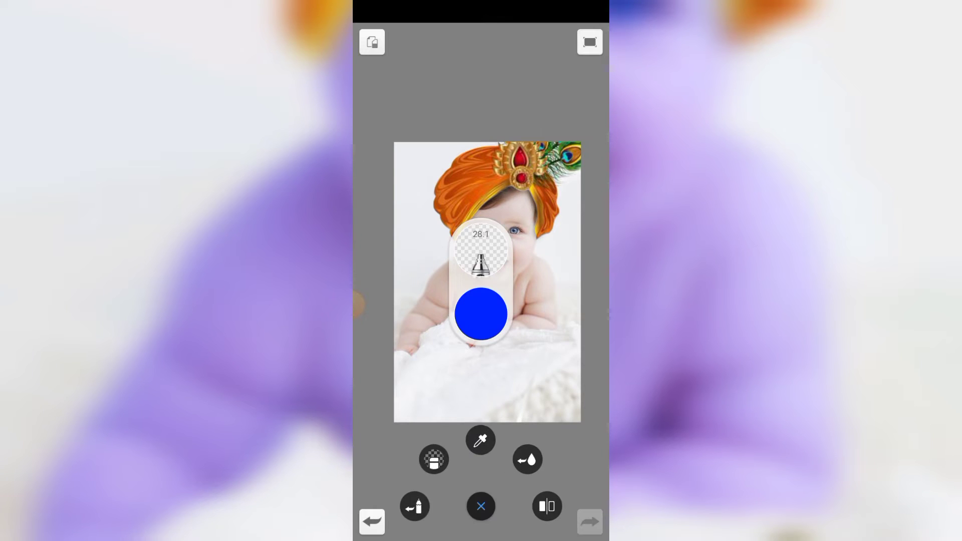
pyautogui.click(484, 261)
pyautogui.click(399, 353)
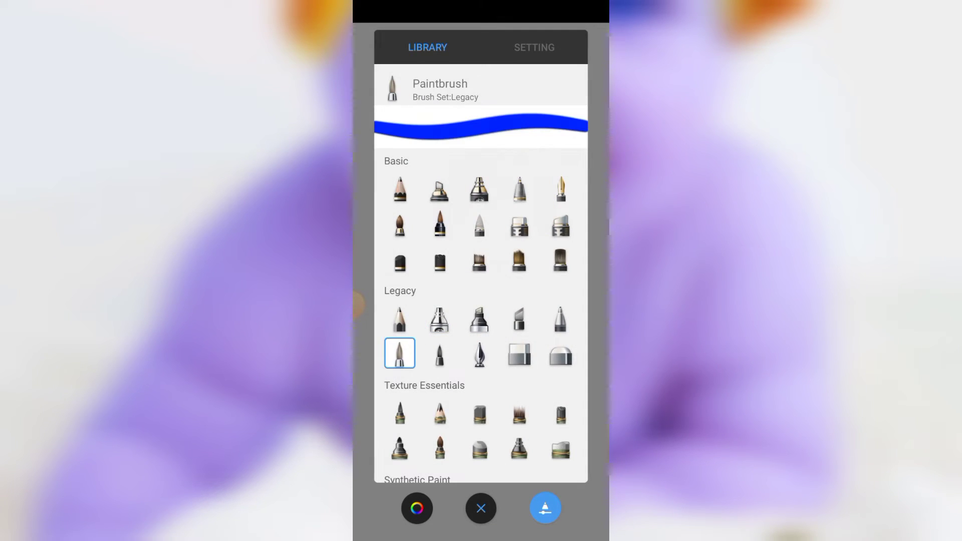
# Paint violet over the left eye, nose, mouth, chin and the other cheek
pyautogui.click(481, 509)
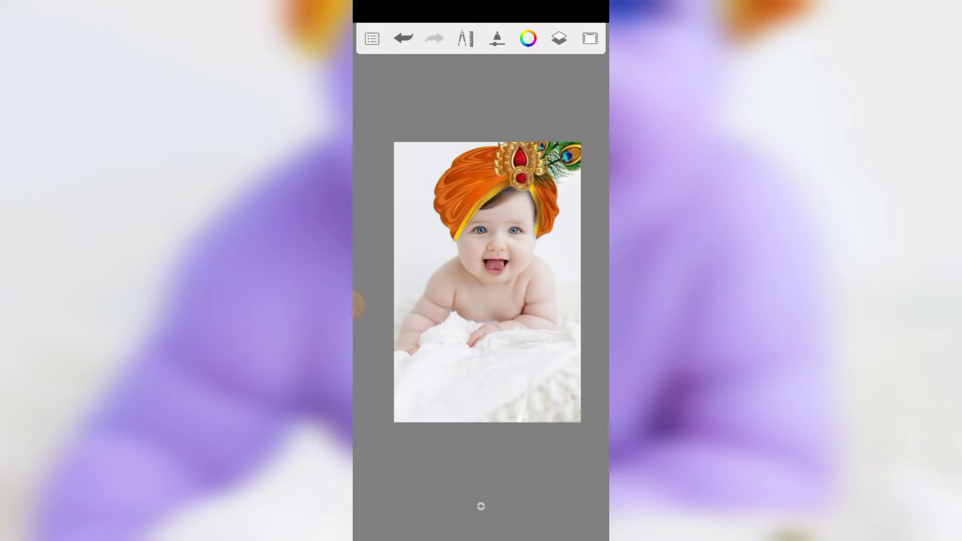
pyautogui.moveTo(481, 506); pyautogui.dragTo(480, 501)
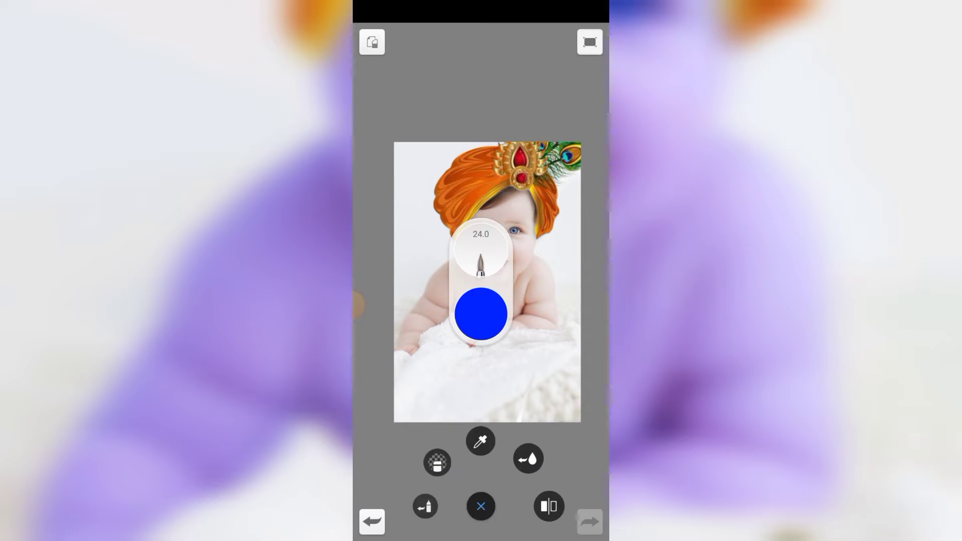
pyautogui.scroll(3, 481, 281)
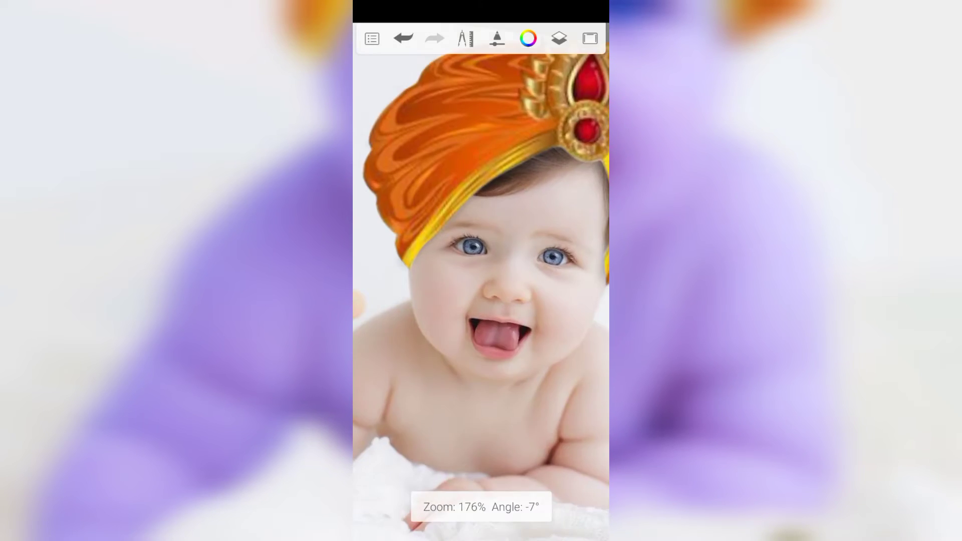
pyautogui.scroll(2, 481, 280)
pyautogui.moveTo(551, 220); pyautogui.dragTo(411, 321)
pyautogui.moveTo(396, 260)
pyautogui.mouseDown()
pyautogui.moveTo(385, 301)
pyautogui.moveTo(451, 426)
pyautogui.mouseUp()
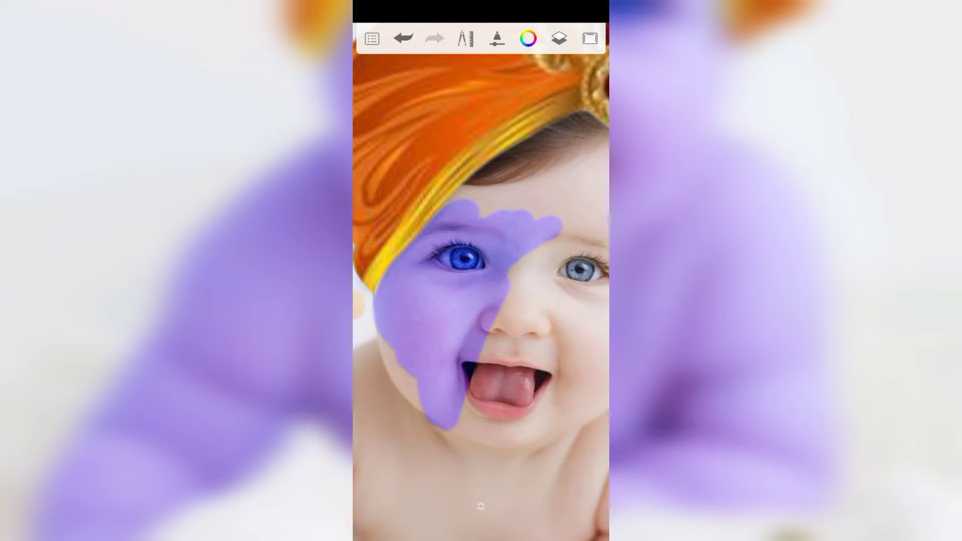
pyautogui.moveTo(486, 310); pyautogui.dragTo(466, 427)
pyautogui.moveTo(511, 296); pyautogui.dragTo(451, 441)
pyautogui.moveTo(566, 315); pyautogui.dragTo(511, 443)
pyautogui.moveTo(571, 351); pyautogui.dragTo(531, 475)
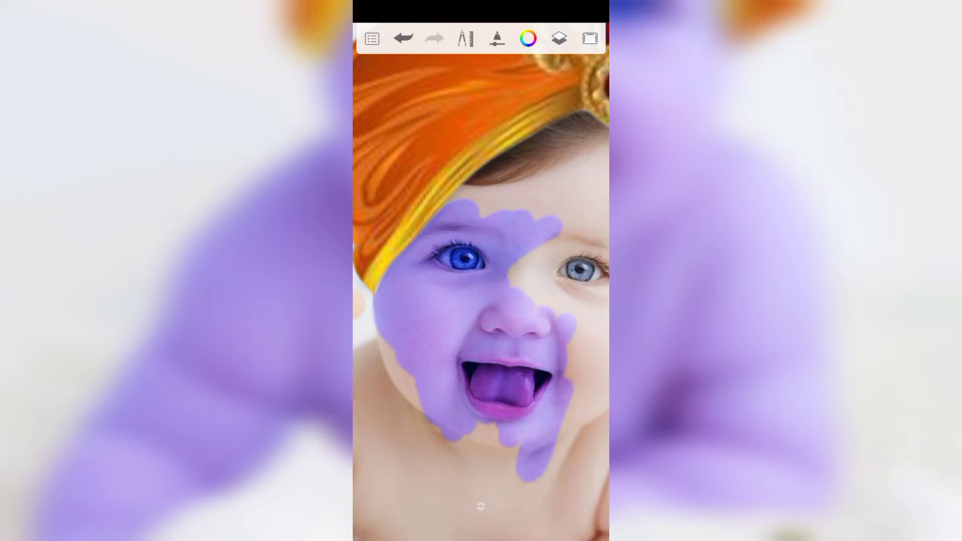
# Paint violet across the forehead and over the second eye
pyautogui.scroll(3, 481, 280)
pyautogui.scroll(3, 481, 280)
pyautogui.moveTo(571, 190)
pyautogui.mouseDown()
pyautogui.moveTo(551, 280)
pyautogui.moveTo(481, 301)
pyautogui.mouseUp()
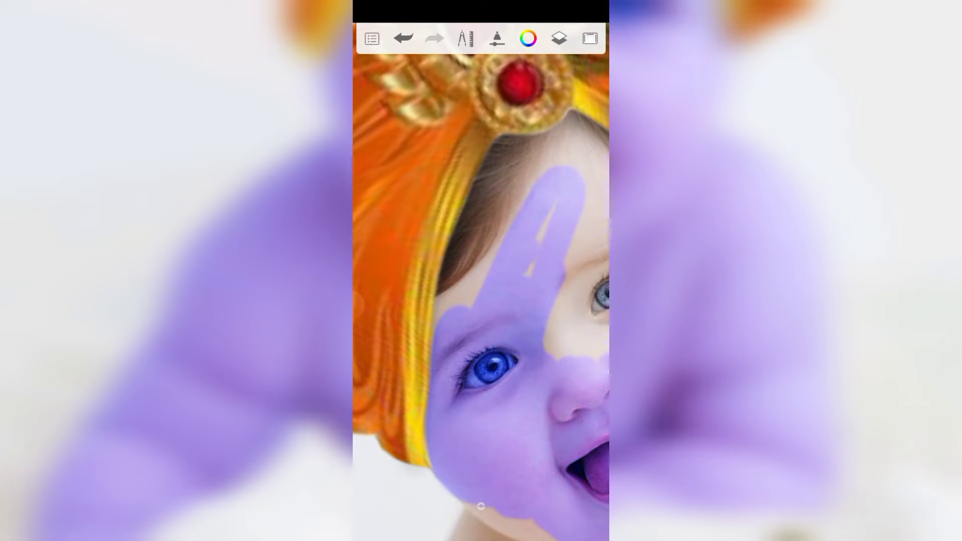
pyautogui.moveTo(547, 211); pyautogui.dragTo(529, 273)
pyautogui.moveTo(496, 241)
pyautogui.mouseDown()
pyautogui.moveTo(446, 301)
pyautogui.moveTo(431, 346)
pyautogui.mouseUp()
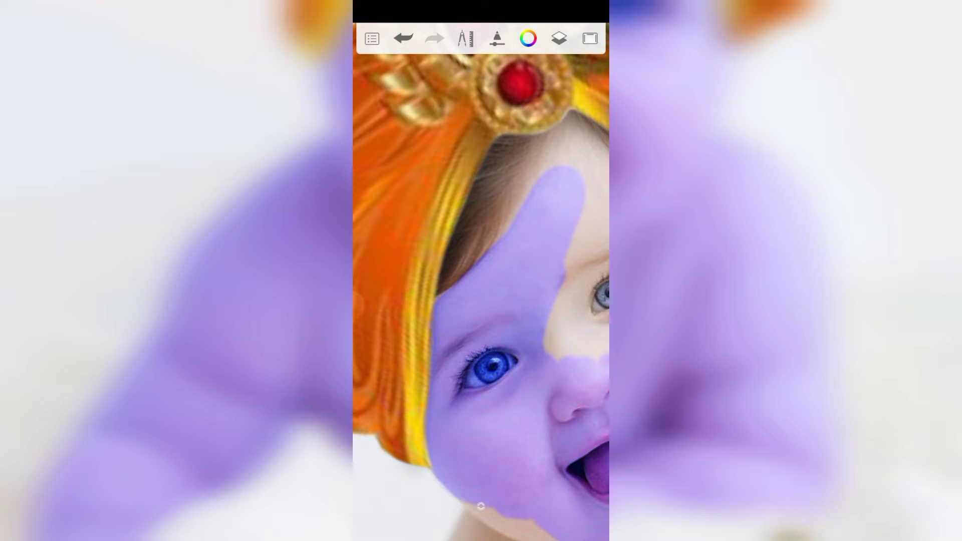
pyautogui.scroll(-3, 481, 281)
pyautogui.scroll(3, 481, 281)
pyautogui.moveTo(501, 245); pyautogui.dragTo(532, 401)
pyautogui.moveTo(541, 280); pyautogui.dragTo(581, 411)
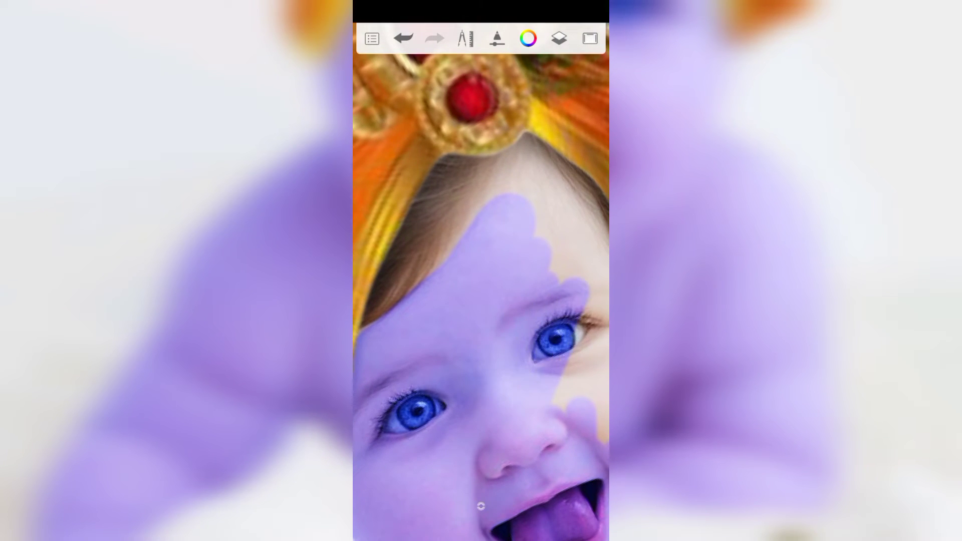
# Fill the arc above the eye and the cheek skin with violet
pyautogui.scroll(-1, 481, 280)
pyautogui.scroll(-3, 480, 281)
pyautogui.scroll(-2, 481, 281)
pyautogui.scroll(2, 481, 280)
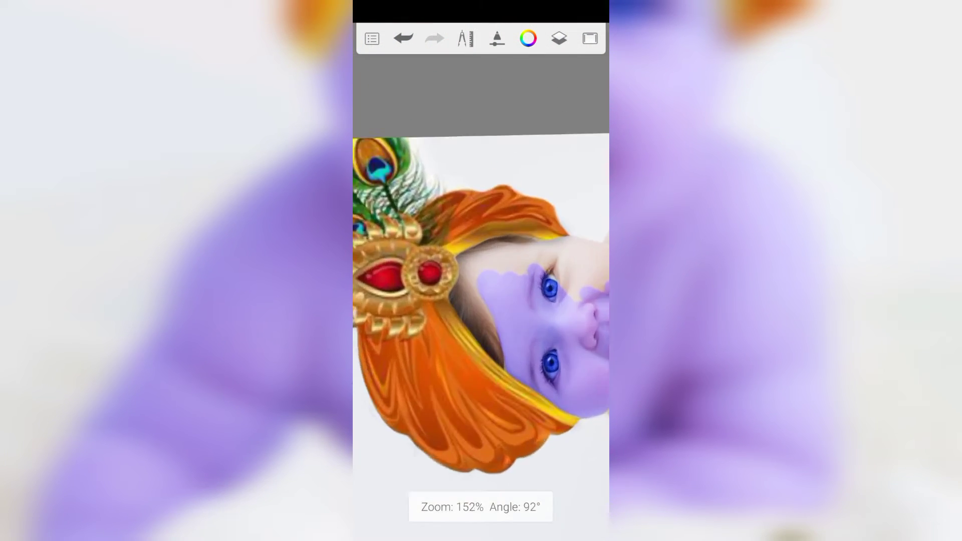
pyautogui.scroll(3, 480, 281)
pyautogui.scroll(1, 481, 281)
pyautogui.scroll(1, 481, 281)
pyautogui.scroll(2, 481, 281)
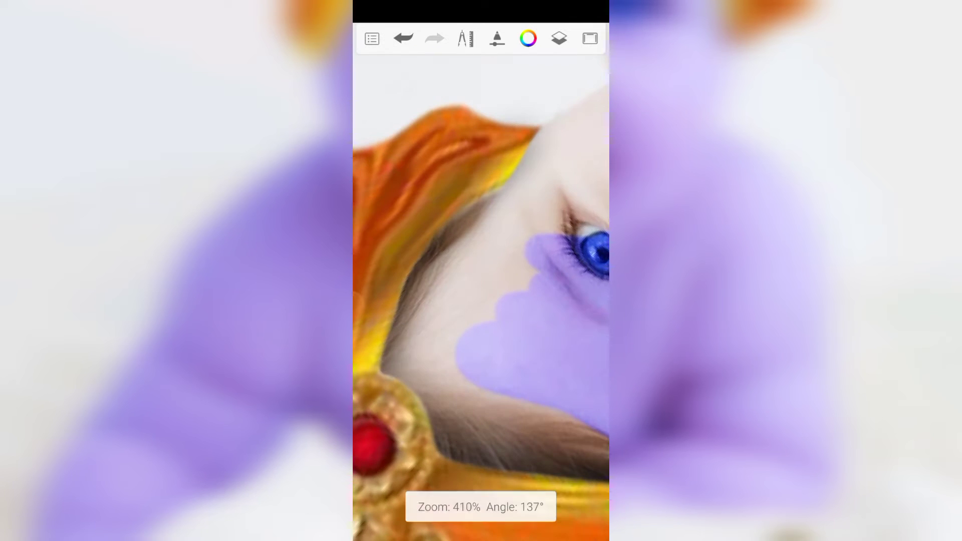
pyautogui.scroll(1, 481, 281)
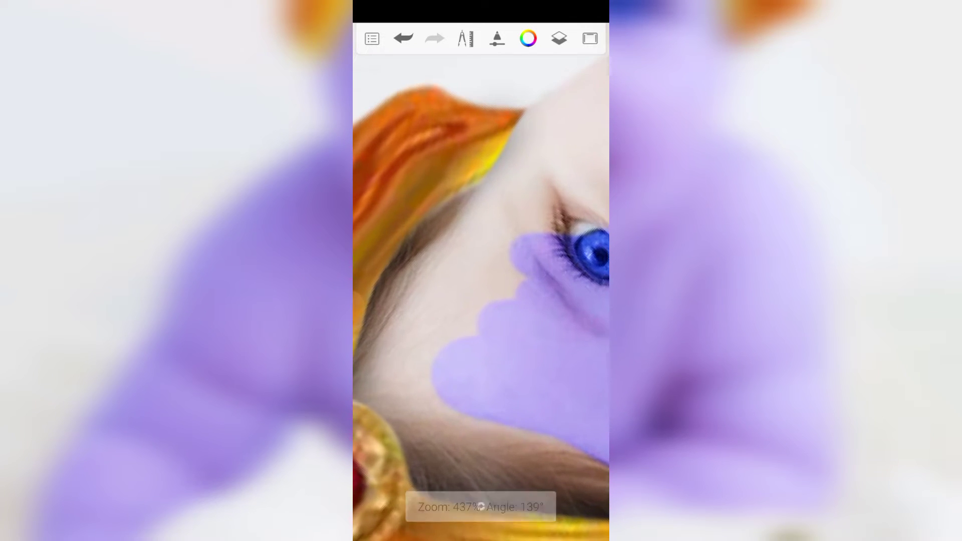
pyautogui.scroll(1, 481, 280)
pyautogui.scroll(-1, 481, 281)
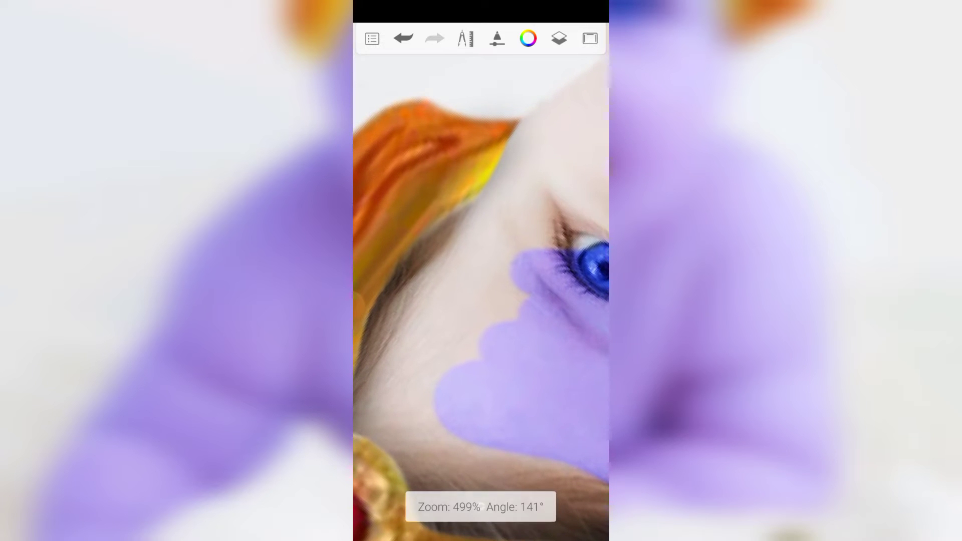
pyautogui.moveTo(516, 295)
pyautogui.mouseDown()
pyautogui.moveTo(586, 150)
pyautogui.moveTo(489, 261)
pyautogui.mouseUp()
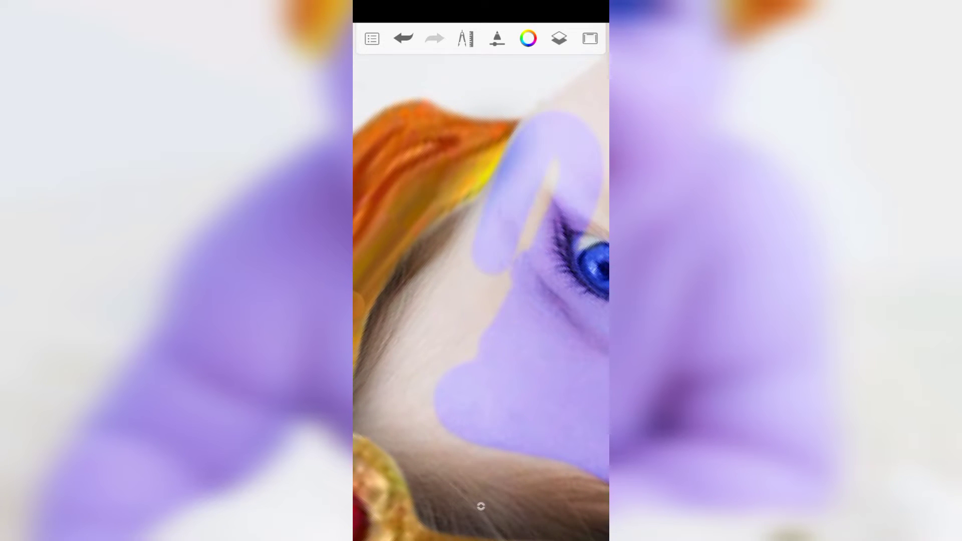
pyautogui.moveTo(497, 171); pyautogui.dragTo(426, 356)
pyautogui.moveTo(421, 301)
pyautogui.mouseDown()
pyautogui.moveTo(481, 426)
pyautogui.moveTo(391, 406)
pyautogui.mouseUp()
# Cover the remaining tan streaks along the diagonal skin edge in violet
pyautogui.scroll(2, 481, 280)
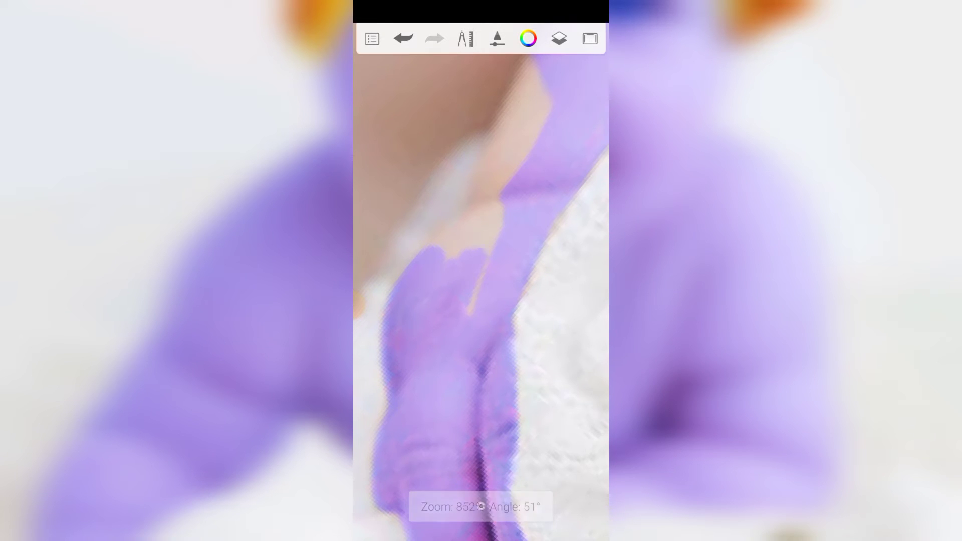
pyautogui.moveTo(501, 185); pyautogui.dragTo(426, 246)
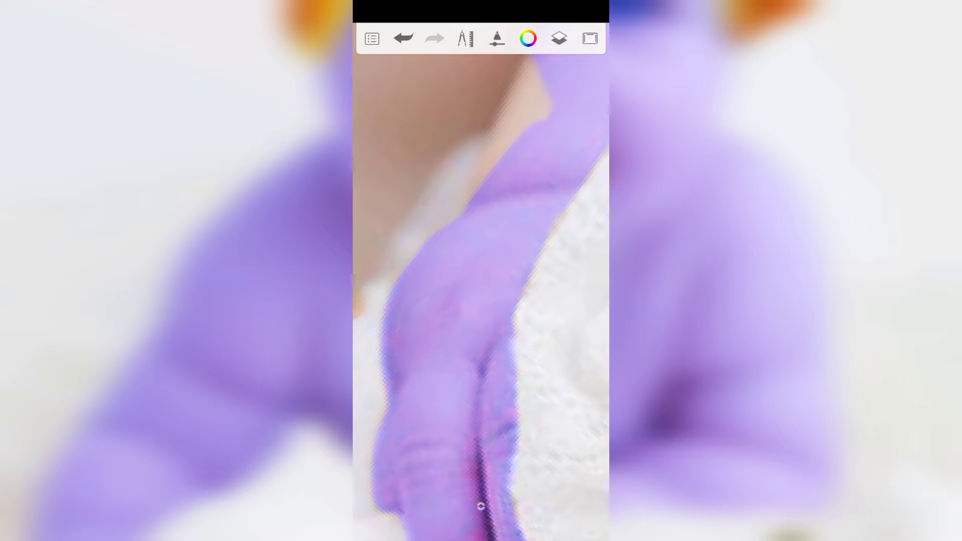
pyautogui.scroll(-1, 482, 281)
pyautogui.moveTo(503, 146); pyautogui.dragTo(451, 305)
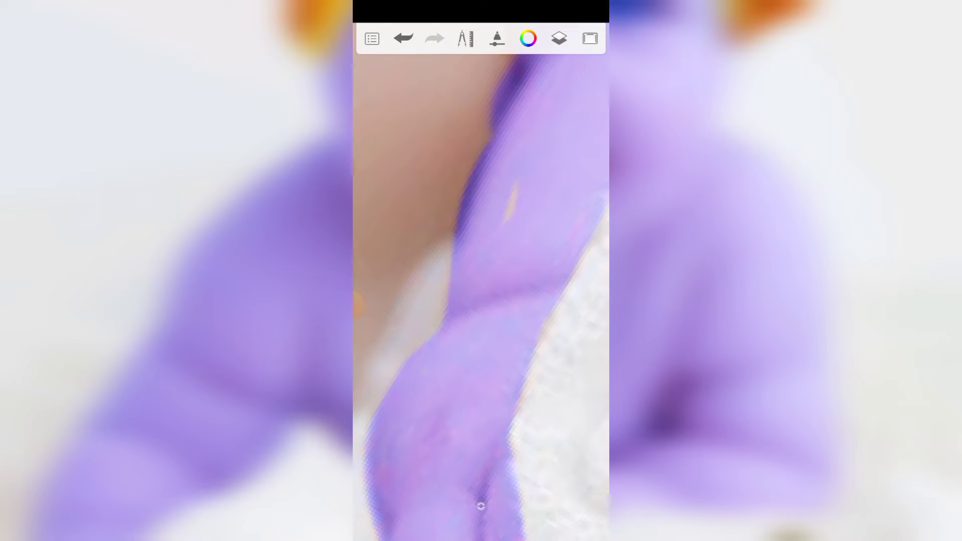
pyautogui.moveTo(515, 221)
pyautogui.mouseDown()
pyautogui.moveTo(508, 187)
pyautogui.moveTo(464, 321)
pyautogui.moveTo(406, 415)
pyautogui.moveTo(508, 180)
pyautogui.mouseUp()
pyautogui.scroll(-1, 481, 280)
pyautogui.scroll(2, 481, 280)
pyautogui.moveTo(451, 333); pyautogui.dragTo(538, 128)
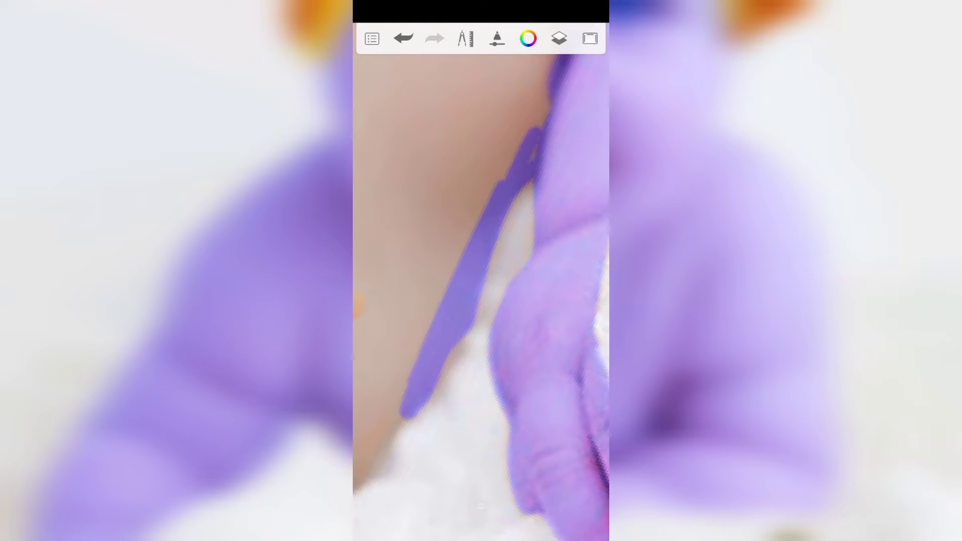
pyautogui.moveTo(510, 167); pyautogui.dragTo(425, 323)
pyautogui.scroll(-3, 481, 280)
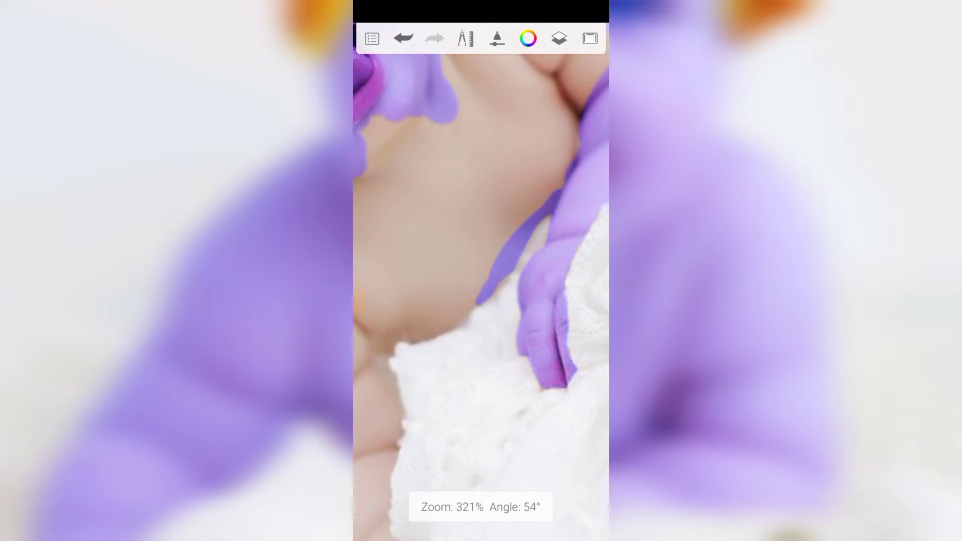
pyautogui.scroll(-2, 481, 280)
pyautogui.scroll(-2, 481, 281)
pyautogui.scroll(-1, 482, 281)
pyautogui.scroll(1, 481, 281)
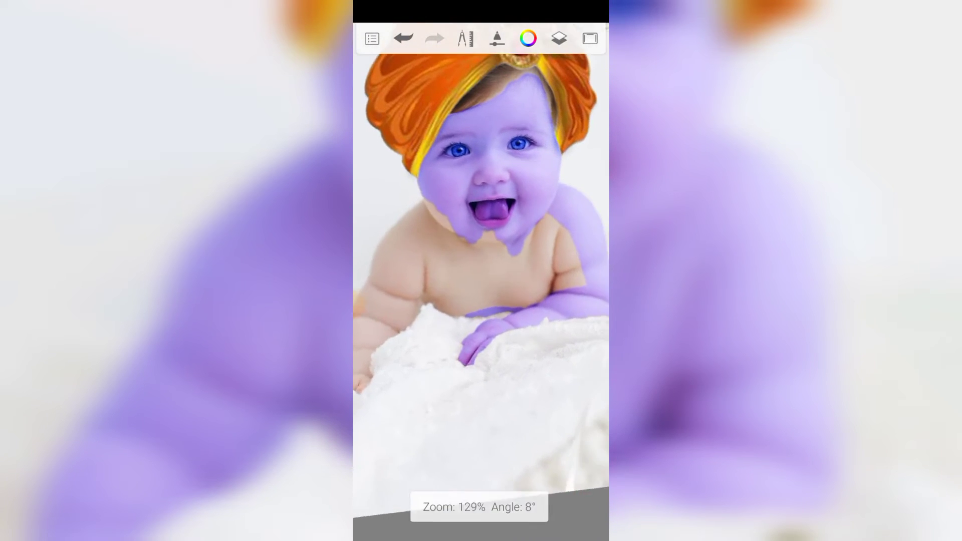
# Resize the brush and paint the baby's left shoulder and chest violet
pyautogui.click(481, 506)
pyautogui.moveTo(481, 506); pyautogui.dragTo(481, 491)
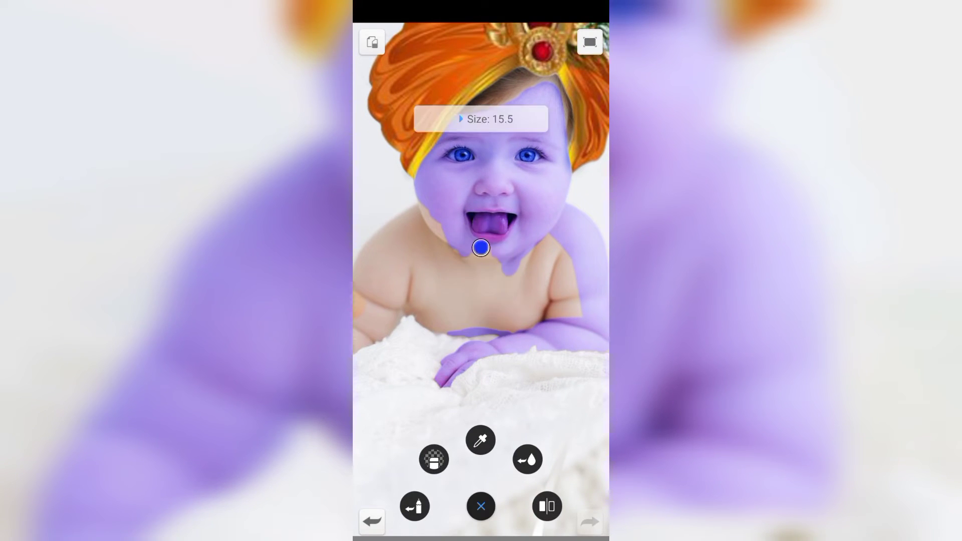
pyautogui.moveTo(451, 235)
pyautogui.mouseDown()
pyautogui.moveTo(391, 275)
pyautogui.moveTo(416, 211)
pyautogui.mouseUp()
pyautogui.moveTo(382, 270); pyautogui.dragTo(481, 281)
pyautogui.moveTo(430, 302); pyautogui.dragTo(486, 261)
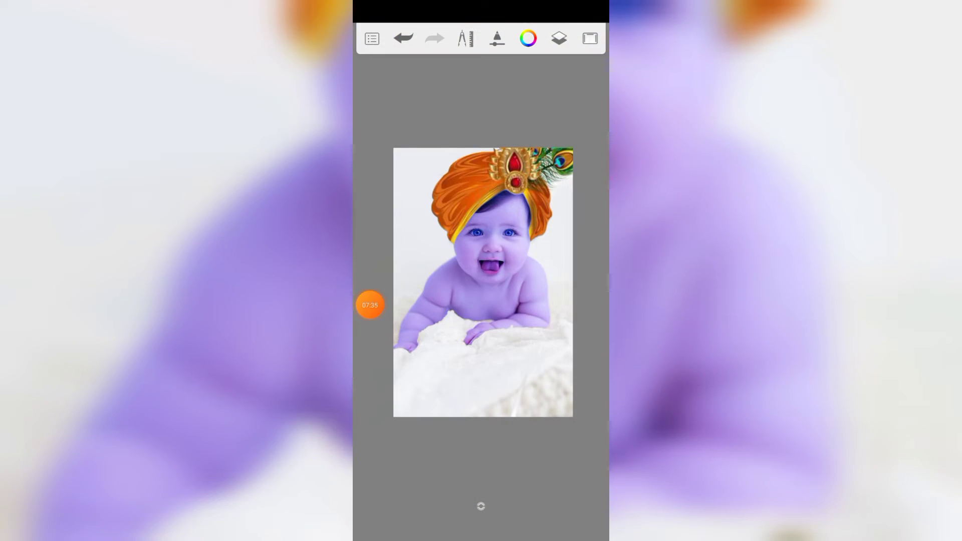
# Switch to the Soft Eraser from the Brush Library and enlarge its size
pyautogui.click(481, 506)
pyautogui.click(434, 459)
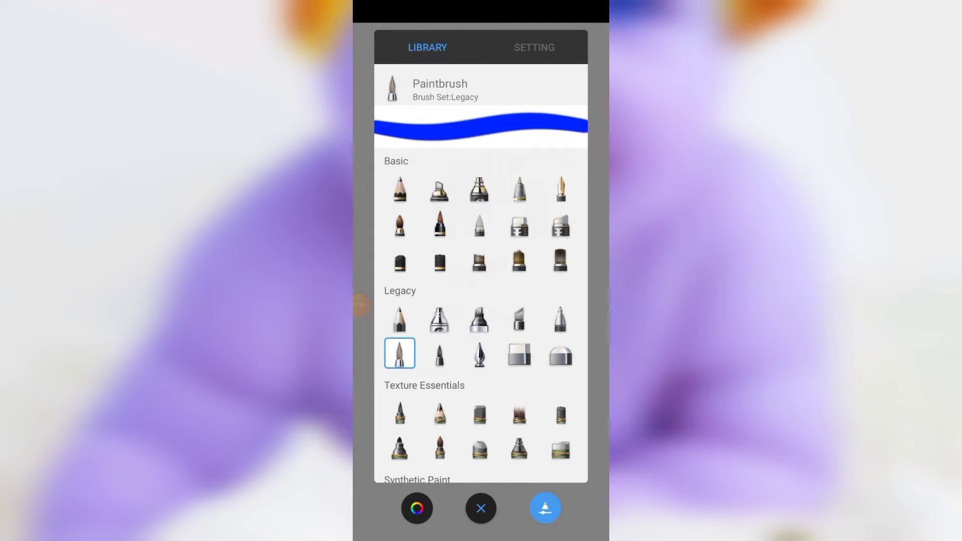
pyautogui.click(560, 354)
pyautogui.click(481, 508)
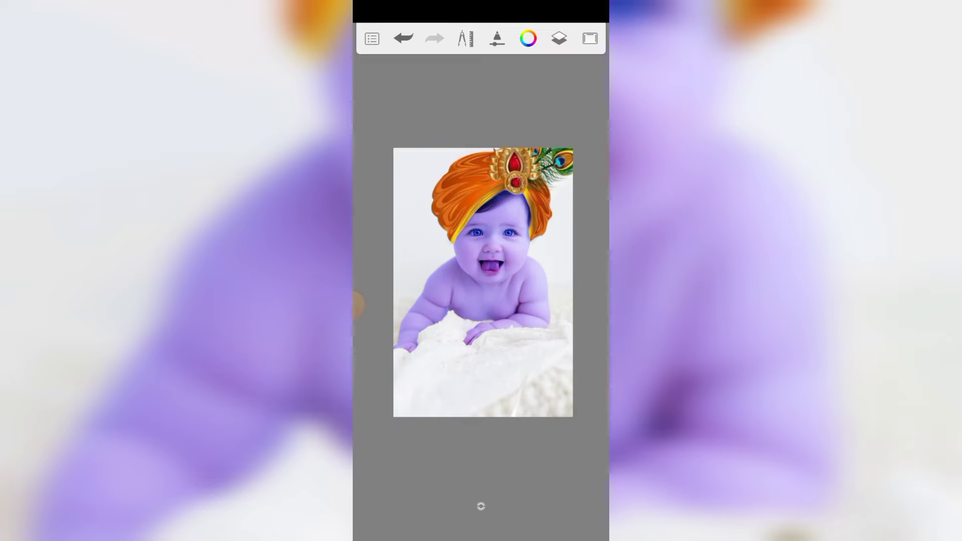
pyautogui.moveTo(481, 506); pyautogui.dragTo(546, 506)
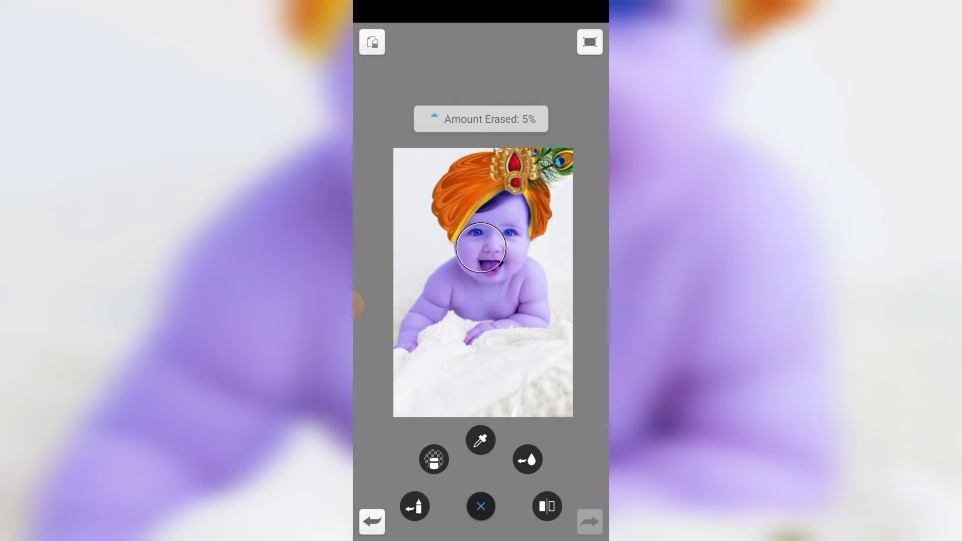
# Set the eraser strength and zoom to view the whole violet-tinted picture
pyautogui.click(372, 41)
pyautogui.scroll(3, 480, 280)
pyautogui.scroll(3, 482, 280)
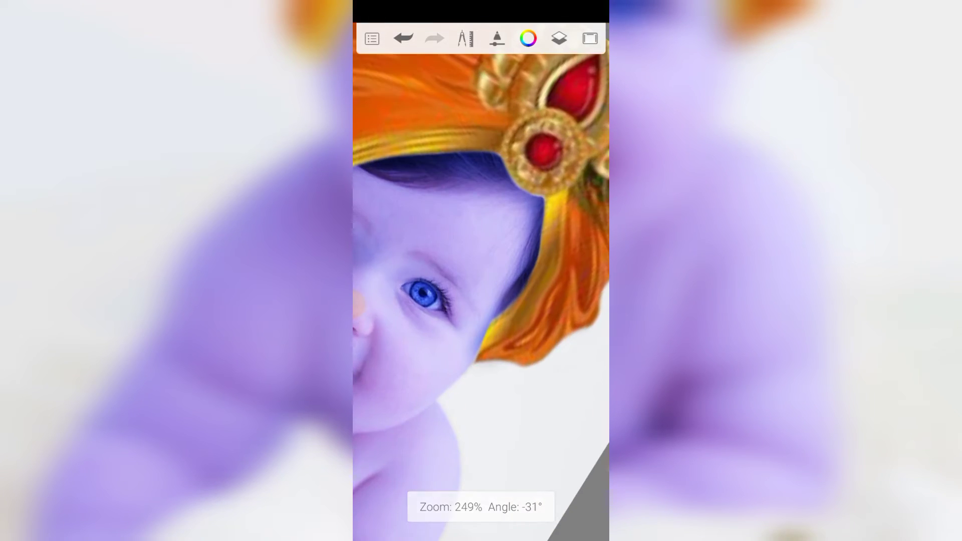
pyautogui.scroll(3, 482, 281)
pyautogui.scroll(1, 482, 280)
pyautogui.scroll(2, 481, 280)
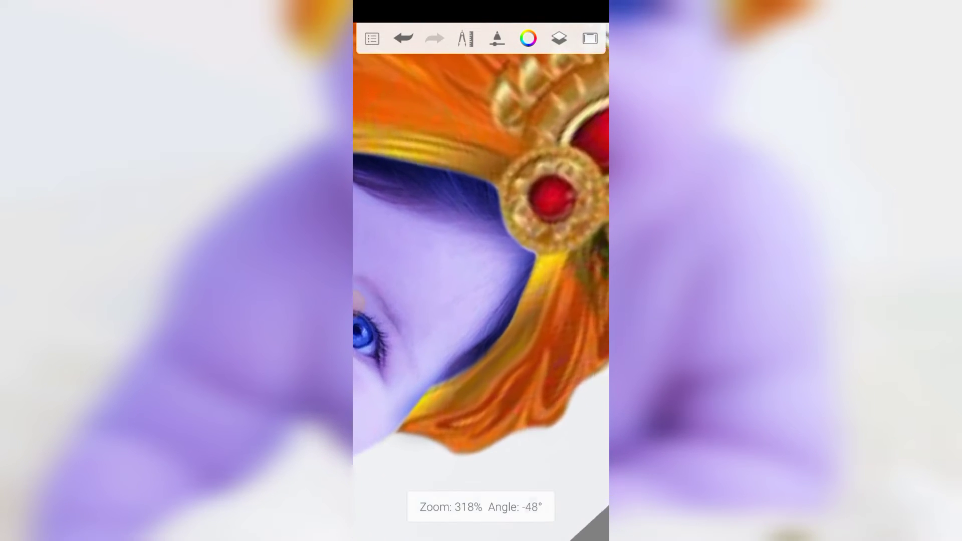
pyautogui.scroll(1, 481, 280)
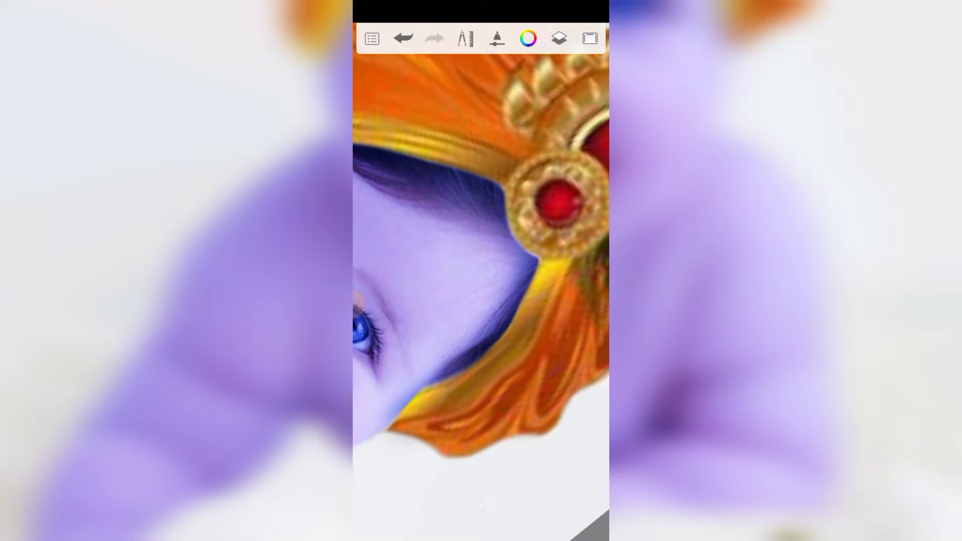
pyautogui.scroll(-3, 482, 280)
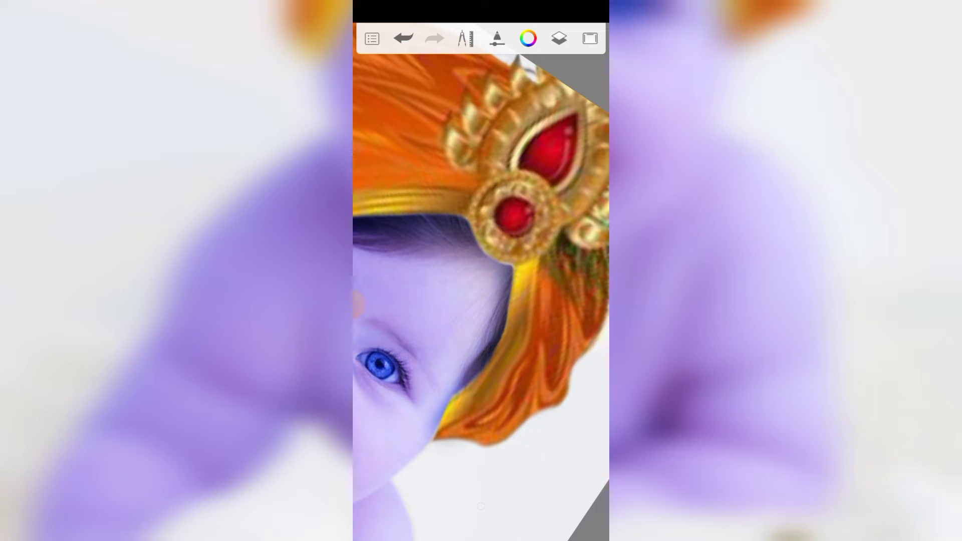
pyautogui.scroll(-5, 481, 295)
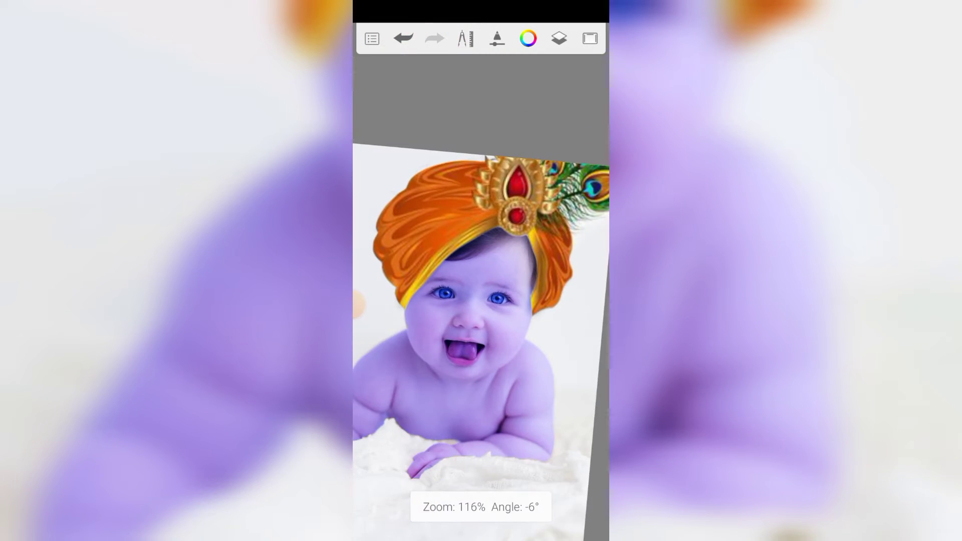
pyautogui.scroll(2, 481, 296)
pyautogui.scroll(2, 481, 295)
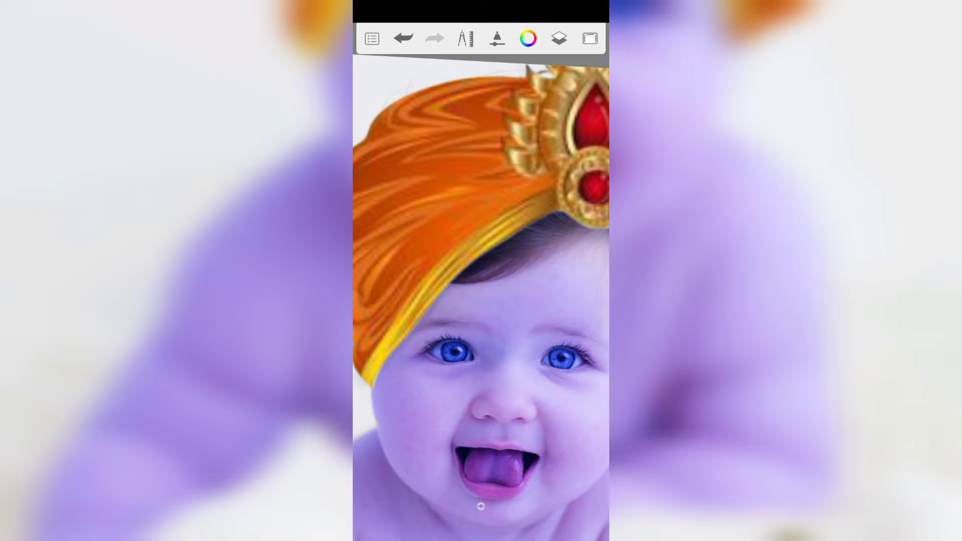
pyautogui.scroll(-3, 481, 296)
pyautogui.scroll(1, 482, 295)
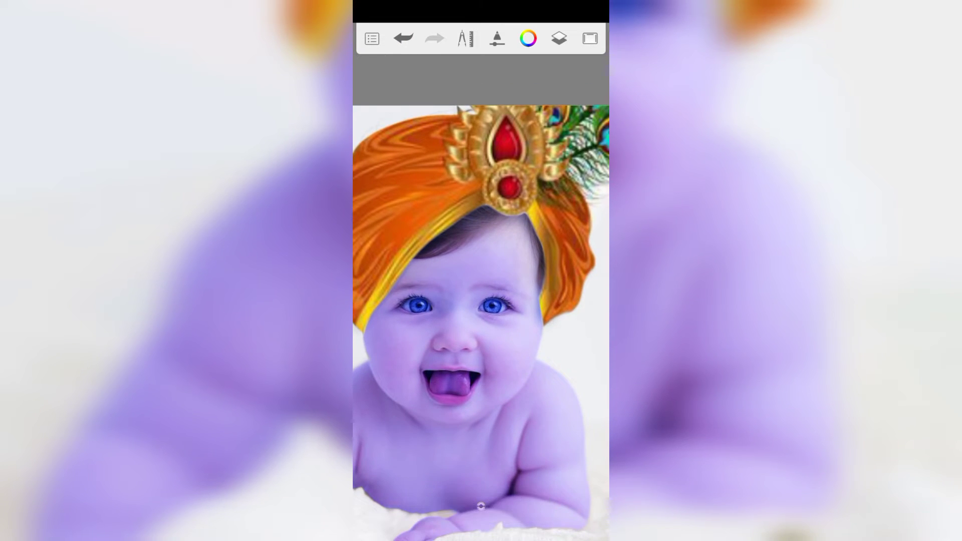
pyautogui.scroll(-5, 481, 295)
pyautogui.scroll(-1, 481, 295)
pyautogui.scroll(1, 481, 295)
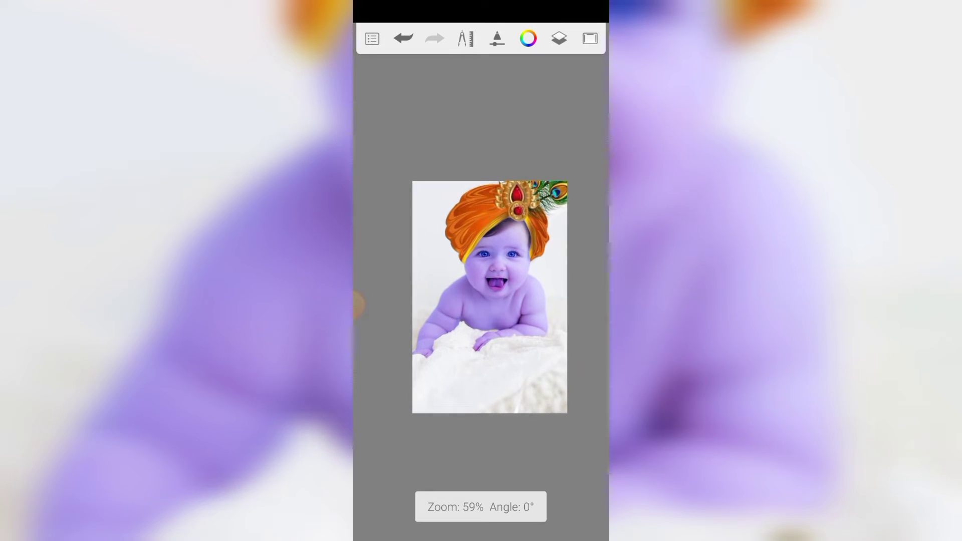
# Undo the last two changes
pyautogui.click(590, 38)
pyautogui.click(480, 505)
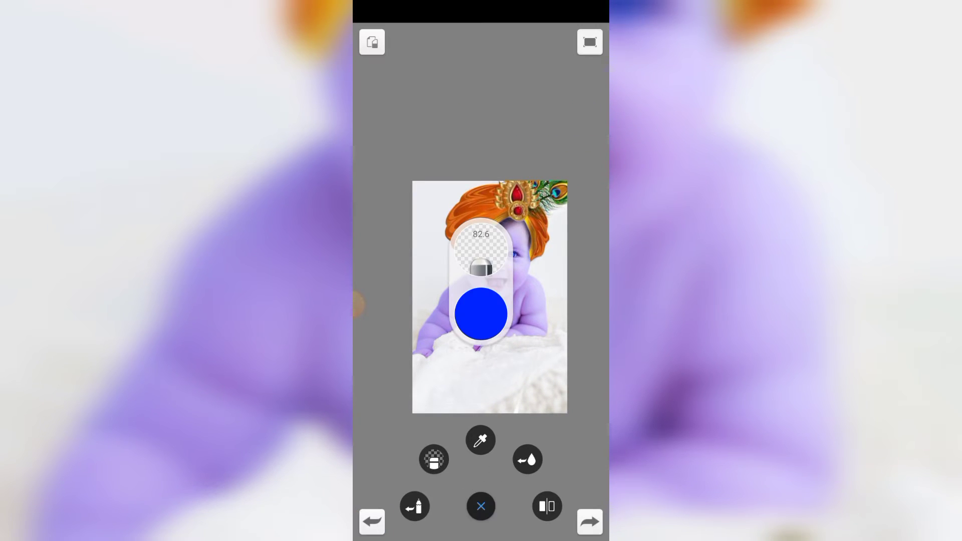
pyautogui.click(372, 522)
pyautogui.click(373, 522)
pyautogui.click(590, 43)
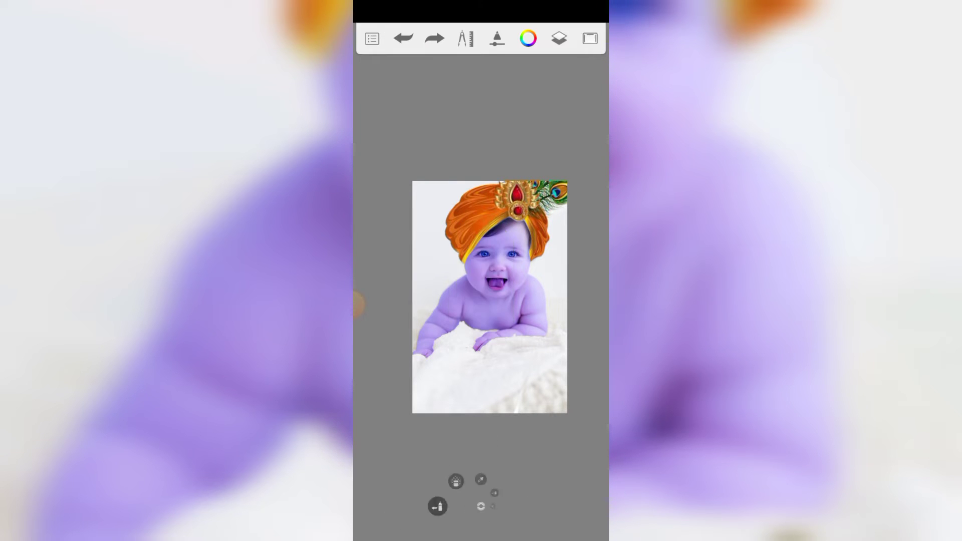
# Shrink the eraser and erase the violet tint from the baby's tongue
pyautogui.scroll(2, 484, 303)
pyautogui.scroll(1, 483, 281)
pyautogui.scroll(2, 484, 280)
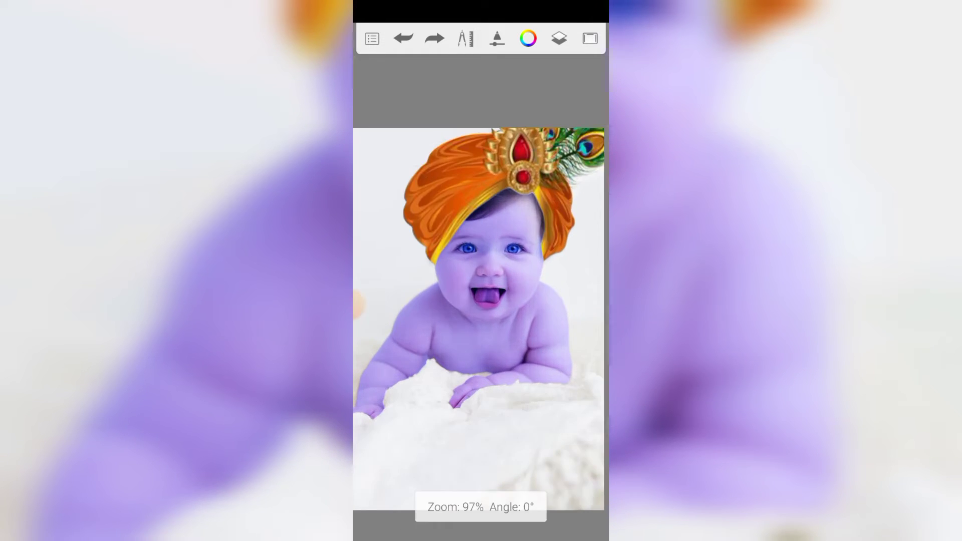
pyautogui.scroll(2, 484, 280)
pyautogui.scroll(3, 483, 280)
pyautogui.scroll(3, 481, 280)
pyautogui.scroll(2, 481, 280)
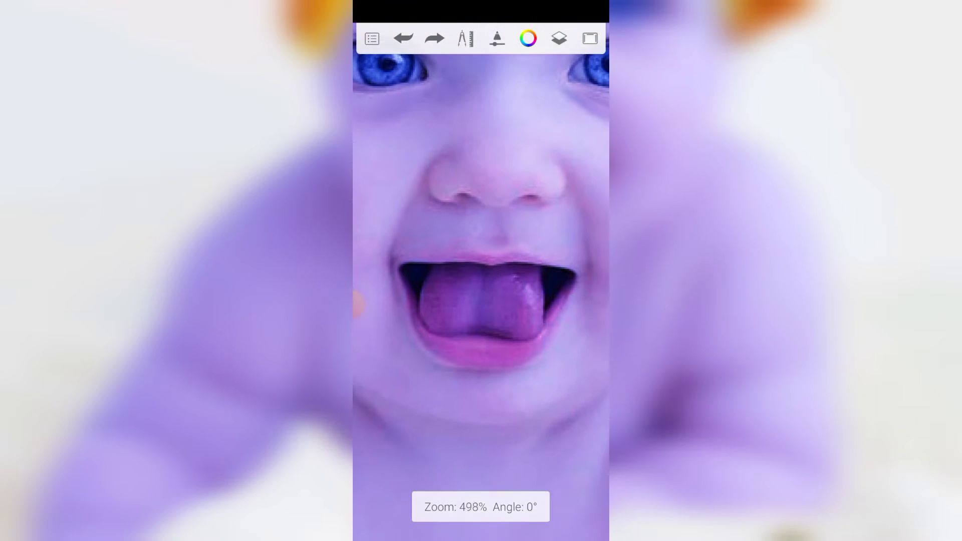
pyautogui.moveTo(481, 301); pyautogui.dragTo(482, 280)
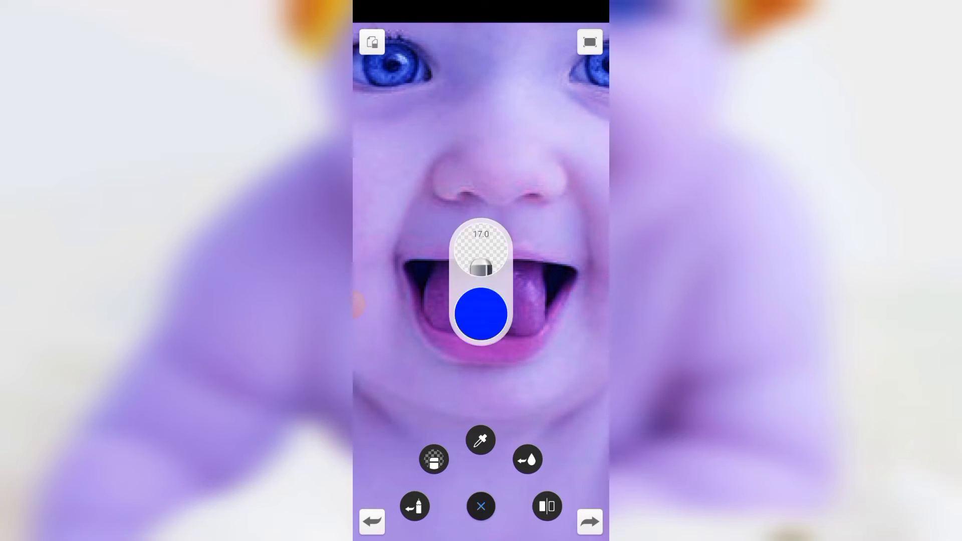
pyautogui.click(480, 506)
pyautogui.scroll(2, 480, 280)
pyautogui.scroll(2, 481, 280)
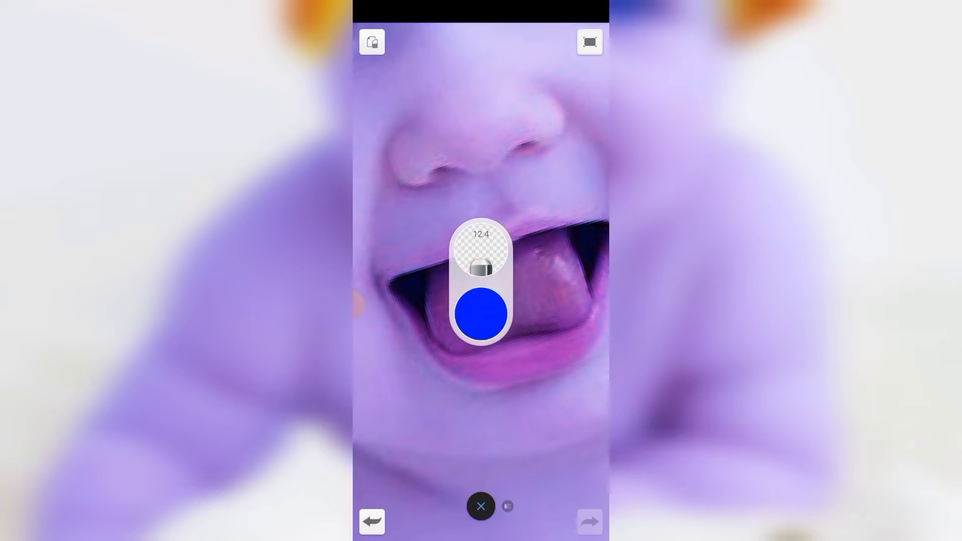
pyautogui.moveTo(482, 289)
pyautogui.mouseDown()
pyautogui.moveTo(501, 290)
pyautogui.moveTo(440, 278)
pyautogui.mouseUp()
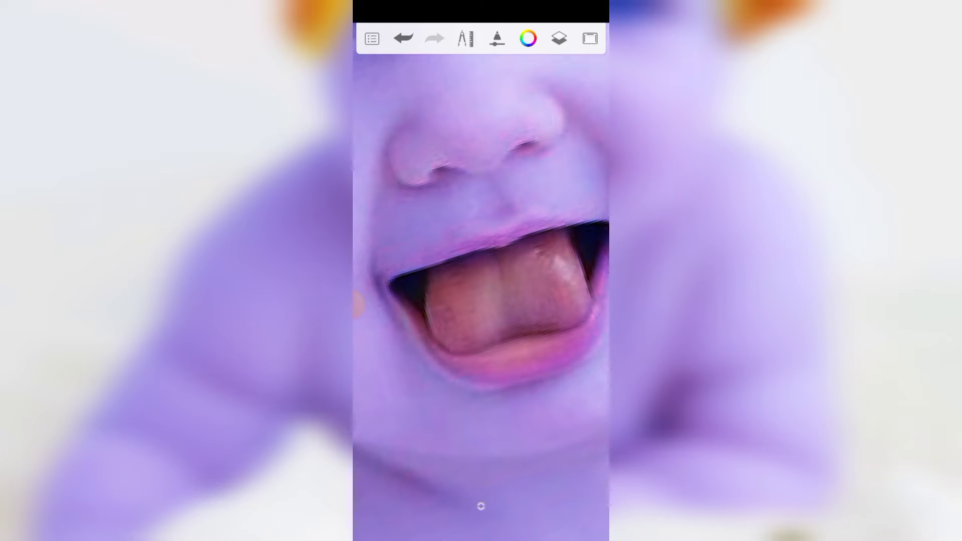
# Zoom out to about 81% so the whole picture fits the screen
pyautogui.scroll(2, 481, 251)
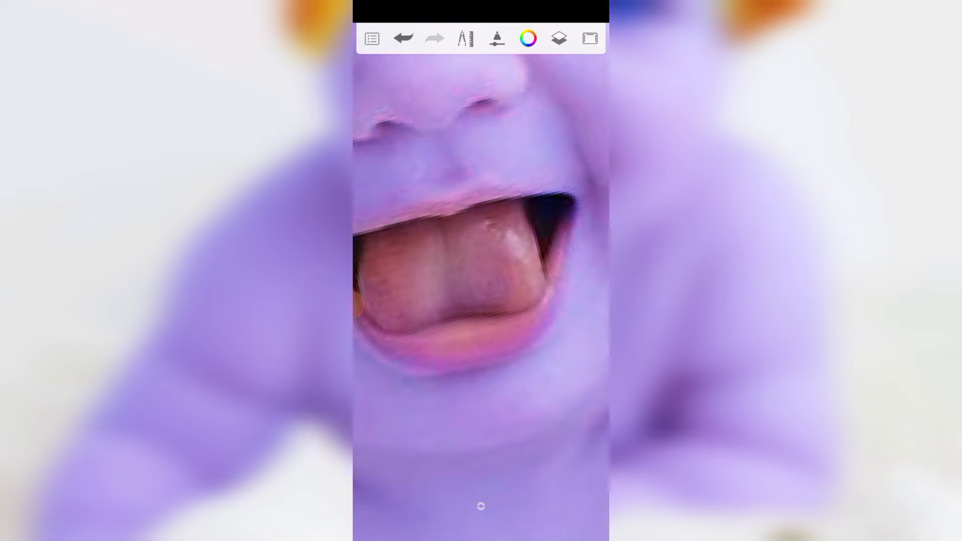
pyautogui.scroll(-2, 480, 251)
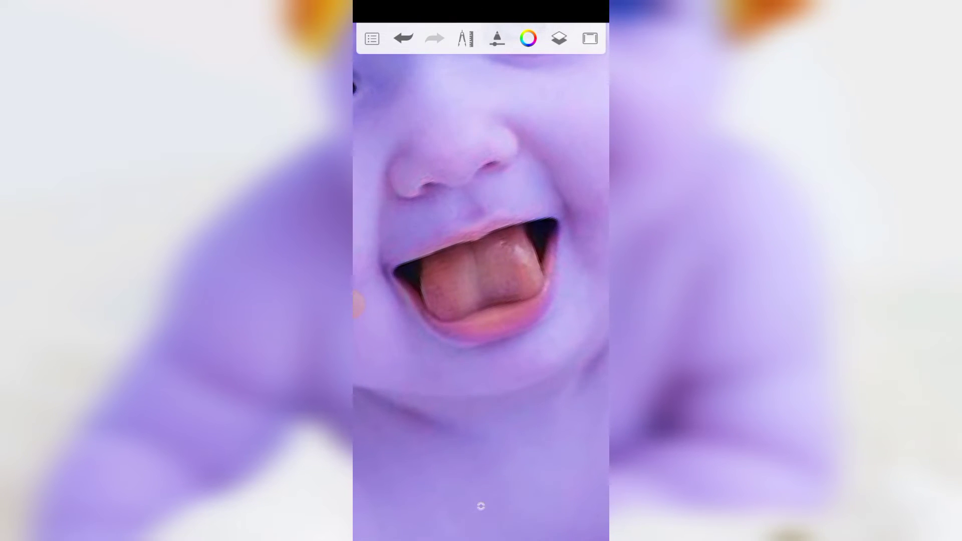
pyautogui.scroll(-3, 481, 280)
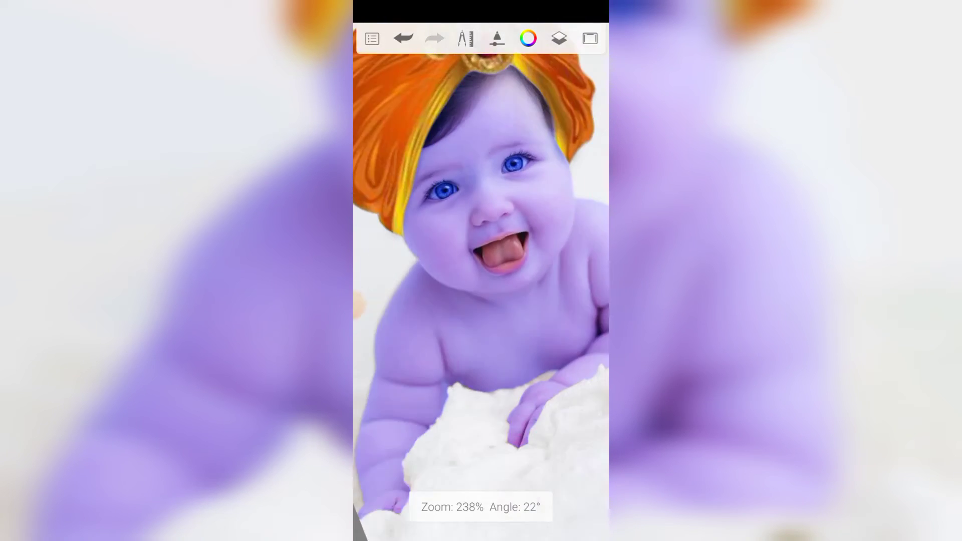
pyautogui.scroll(-1, 481, 280)
pyautogui.scroll(2, 481, 281)
pyautogui.scroll(3, 482, 280)
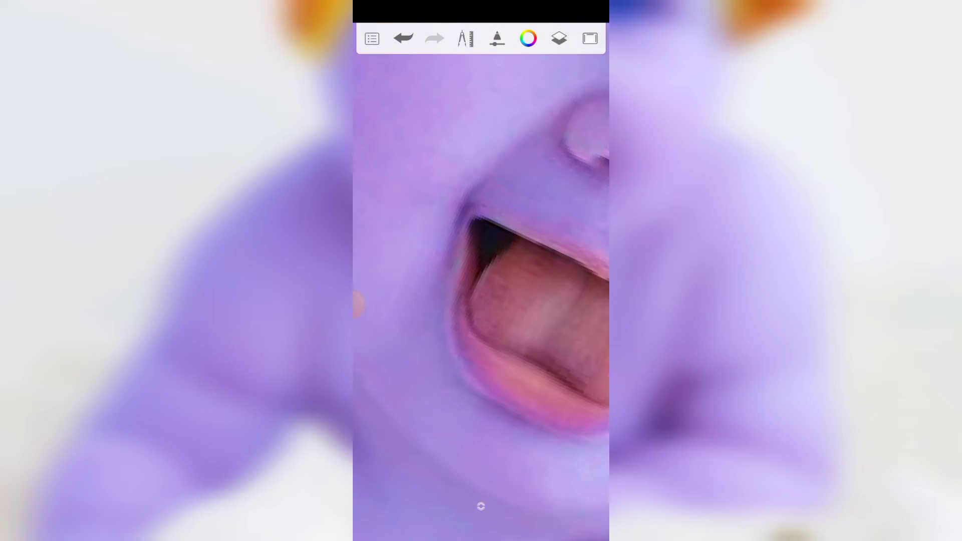
pyautogui.scroll(-5, 481, 280)
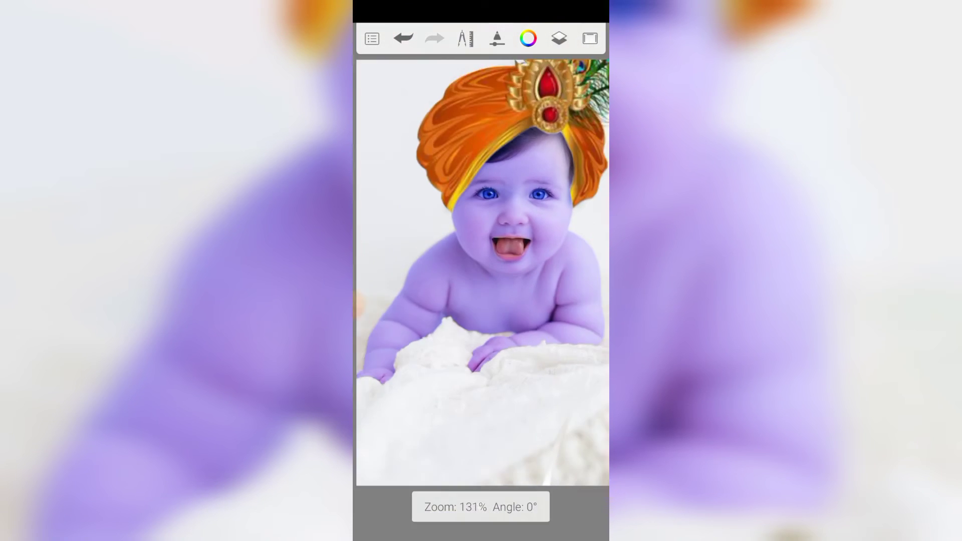
pyautogui.scroll(-2, 481, 281)
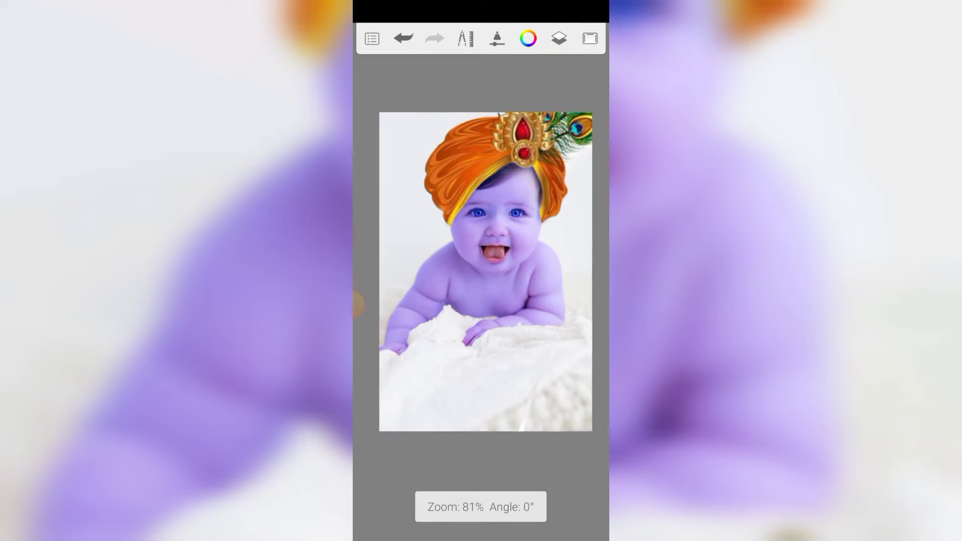
# Add an empty layer, drag it above all others, and change the paint colour from blue to red
pyautogui.click(559, 38)
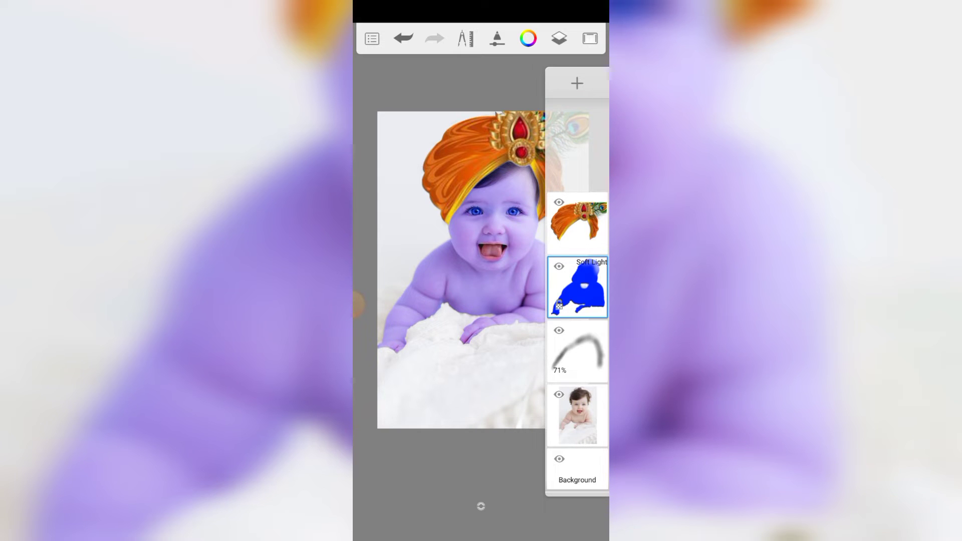
pyautogui.click(577, 83)
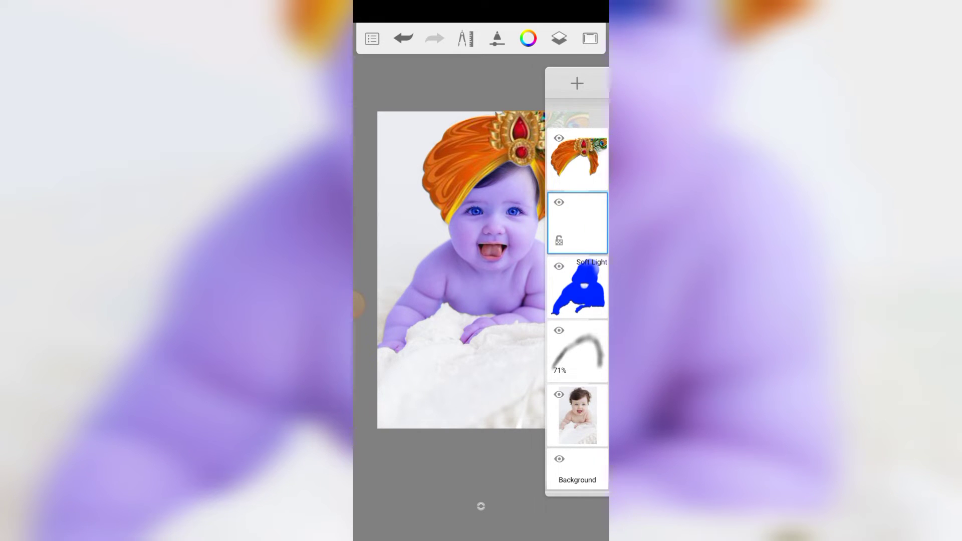
pyautogui.moveTo(577, 223)
pyautogui.mouseDown()
pyautogui.moveTo(586, 221)
pyautogui.moveTo(578, 160)
pyautogui.mouseUp()
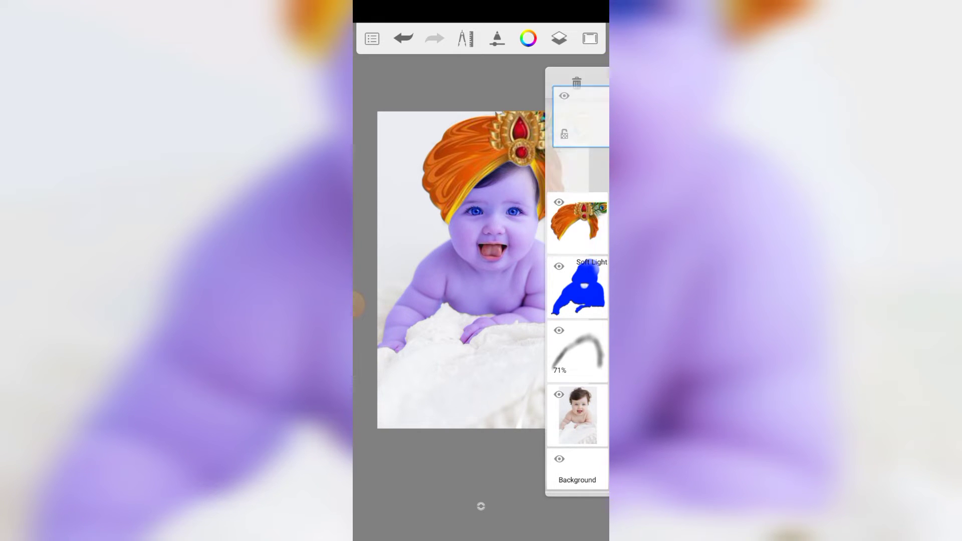
pyautogui.click(560, 39)
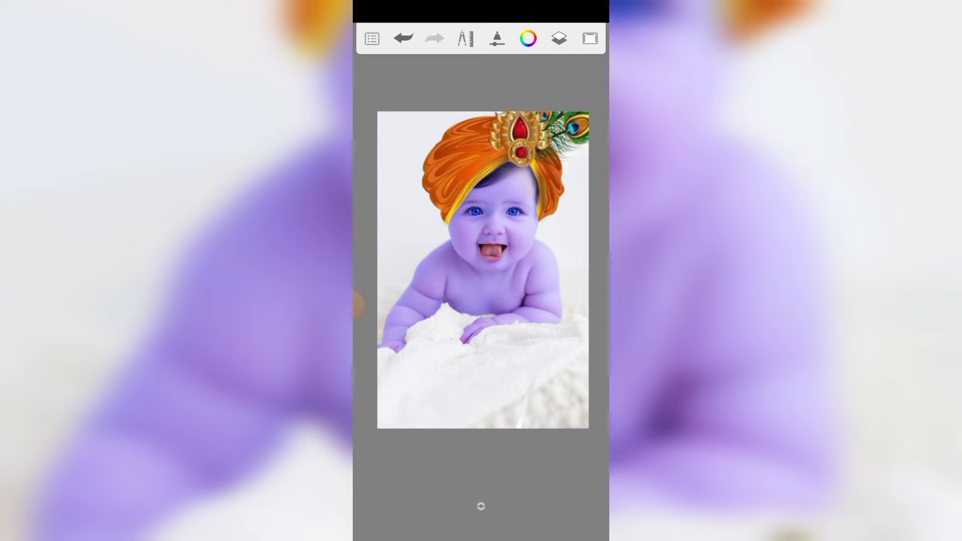
pyautogui.click(528, 39)
pyautogui.moveTo(477, 298); pyautogui.dragTo(551, 234)
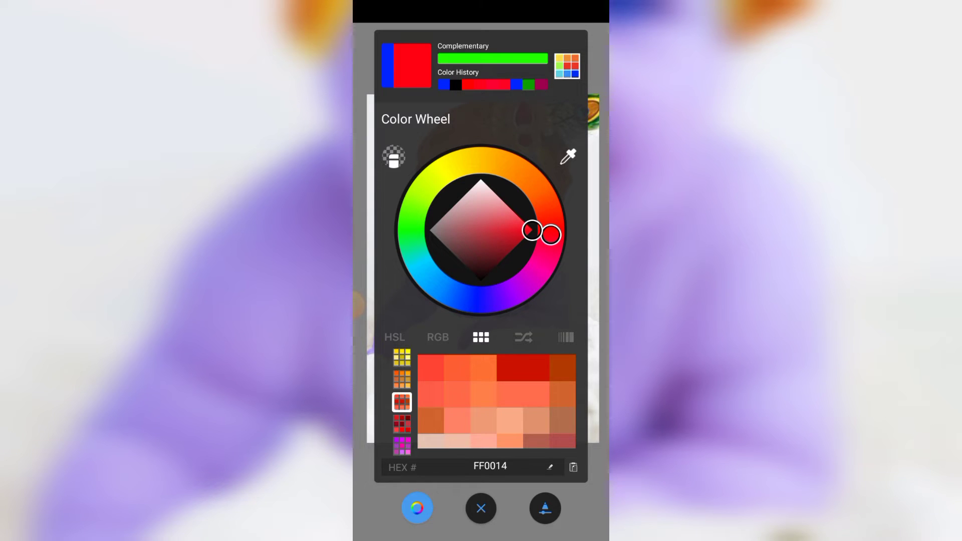
# Choose red as the paint colour and shrink the brush for fine lip work
pyautogui.click(481, 508)
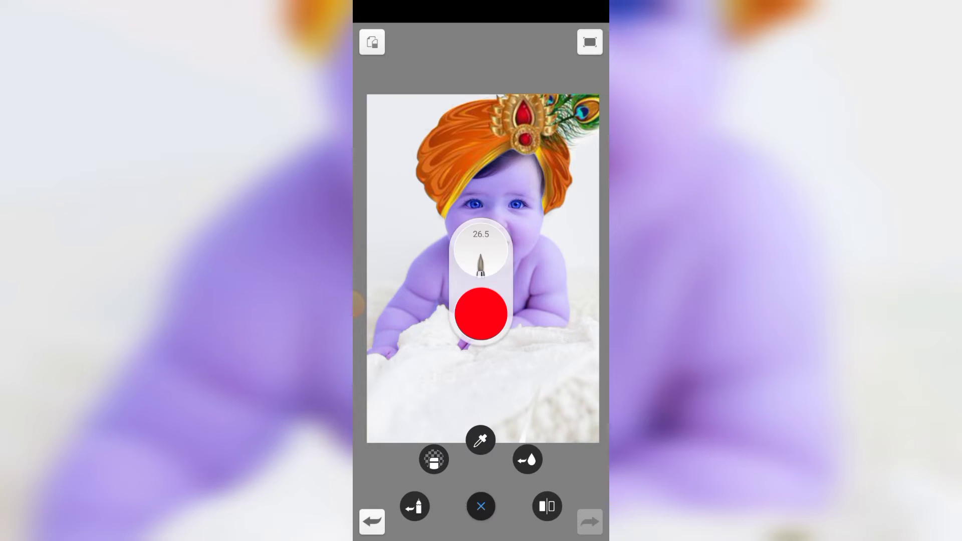
pyautogui.click(481, 507)
pyautogui.scroll(5, 481, 271)
pyautogui.scroll(5, 481, 270)
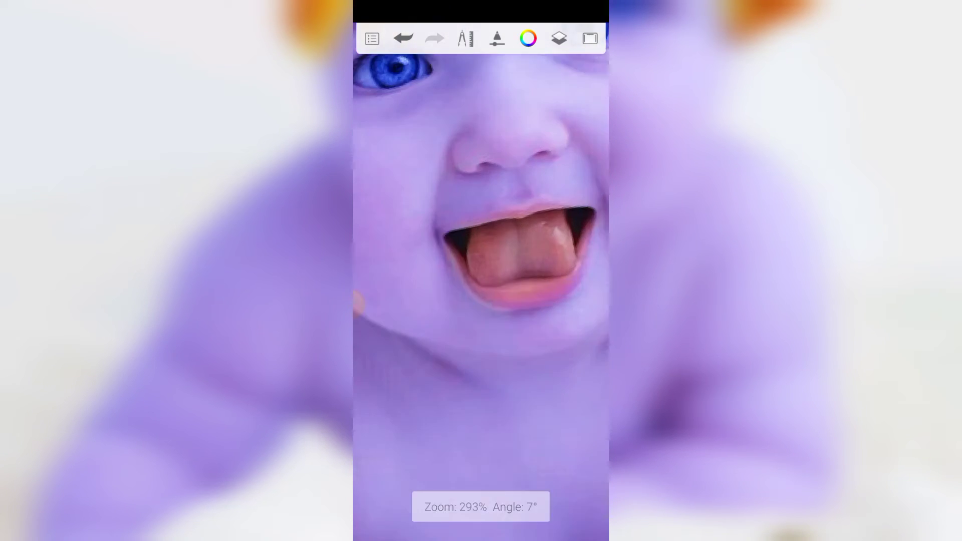
pyautogui.scroll(5, 480, 270)
pyautogui.scroll(3, 481, 270)
pyautogui.click(481, 507)
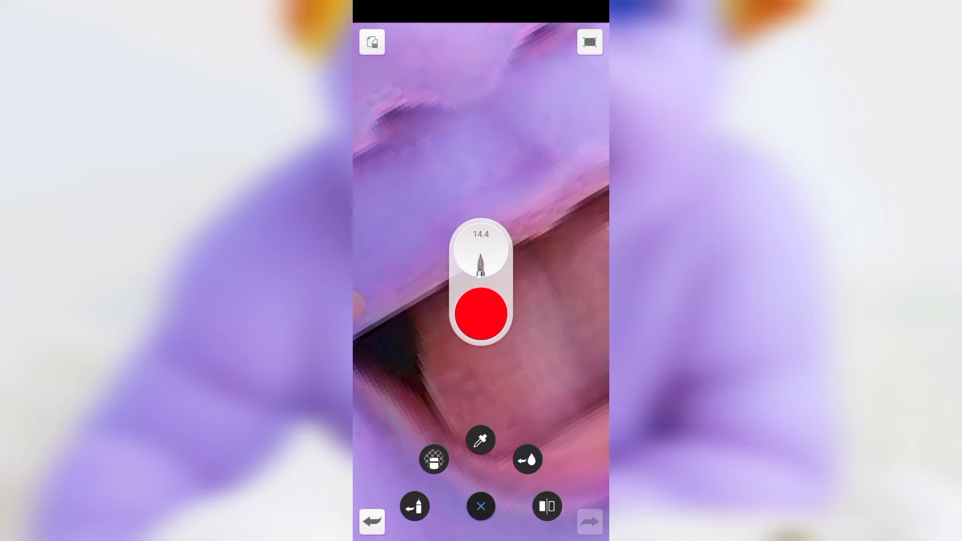
pyautogui.moveTo(481, 250); pyautogui.dragTo(451, 250)
pyautogui.click(480, 507)
pyautogui.scroll(2, 481, 271)
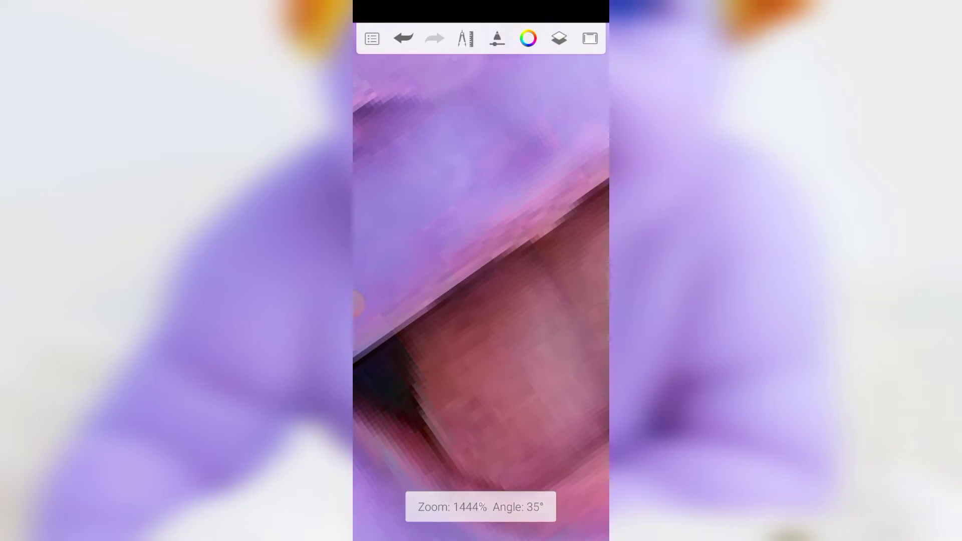
# Paint a red line along the upper lip edge and make the brush even finer
pyautogui.moveTo(439, 299); pyautogui.dragTo(544, 220)
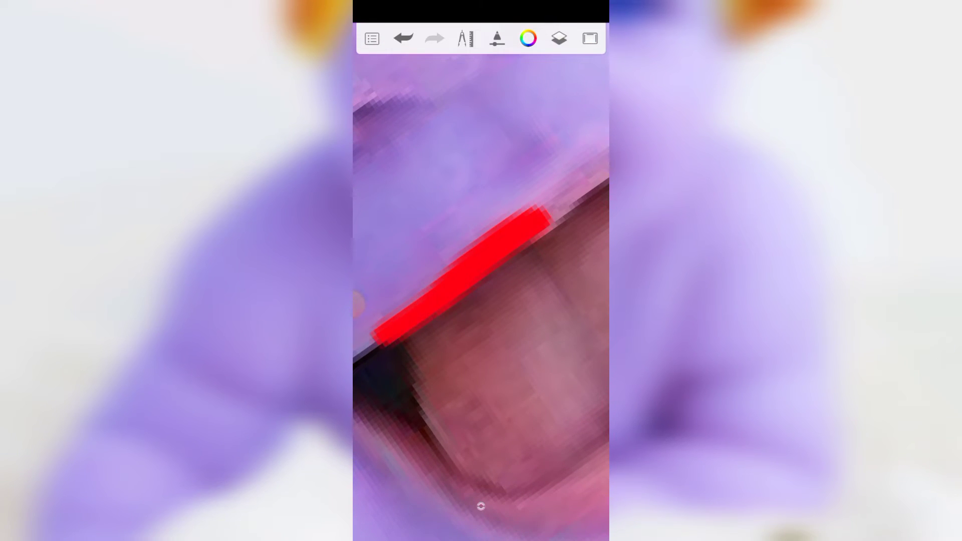
pyautogui.scroll(-1, 481, 271)
pyautogui.moveTo(474, 286); pyautogui.dragTo(545, 216)
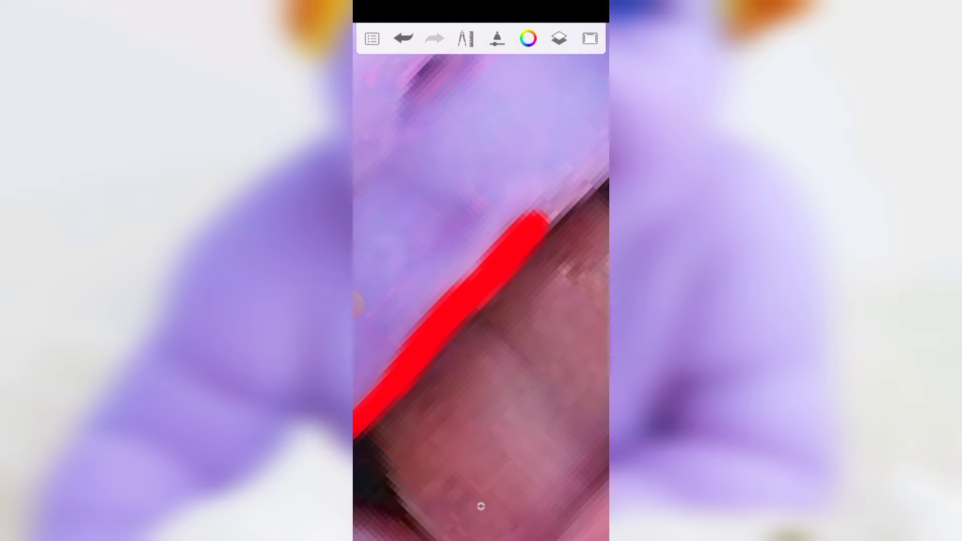
pyautogui.scroll(-1, 481, 271)
pyautogui.scroll(2, 481, 271)
pyautogui.click(481, 506)
pyautogui.moveTo(482, 250)
pyautogui.mouseDown()
pyautogui.moveTo(465, 251)
pyautogui.moveTo(532, 210)
pyautogui.mouseUp()
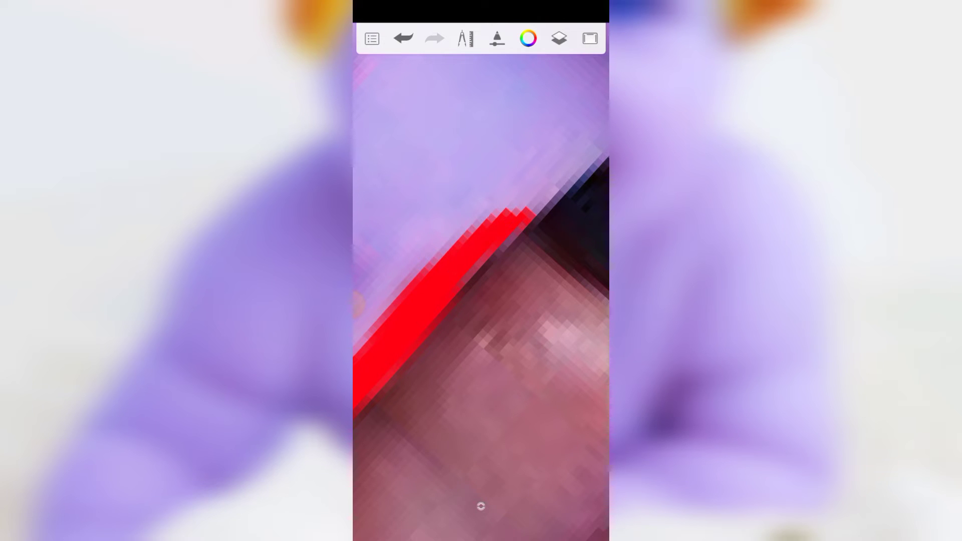
pyautogui.scroll(-1, 481, 271)
pyautogui.scroll(1, 481, 270)
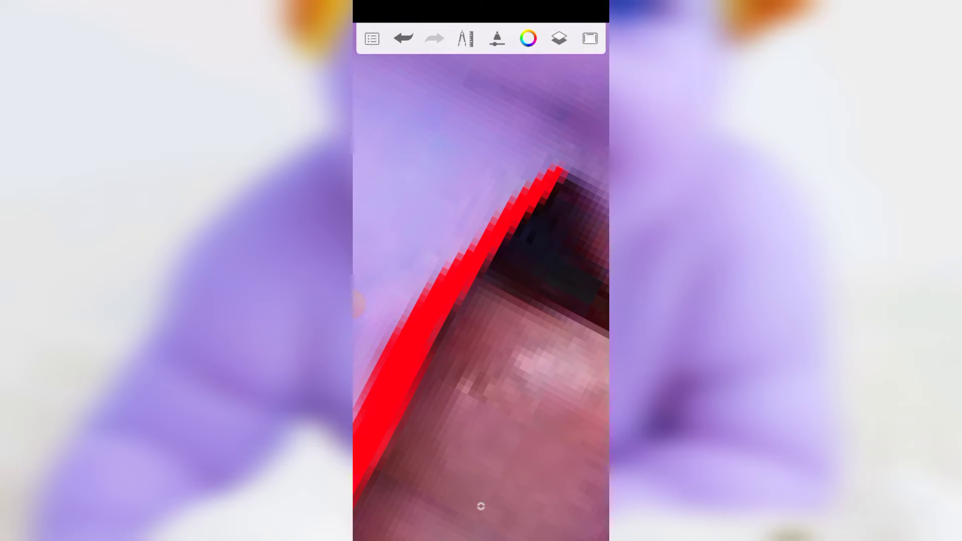
pyautogui.scroll(-1, 481, 271)
pyautogui.scroll(1, 482, 270)
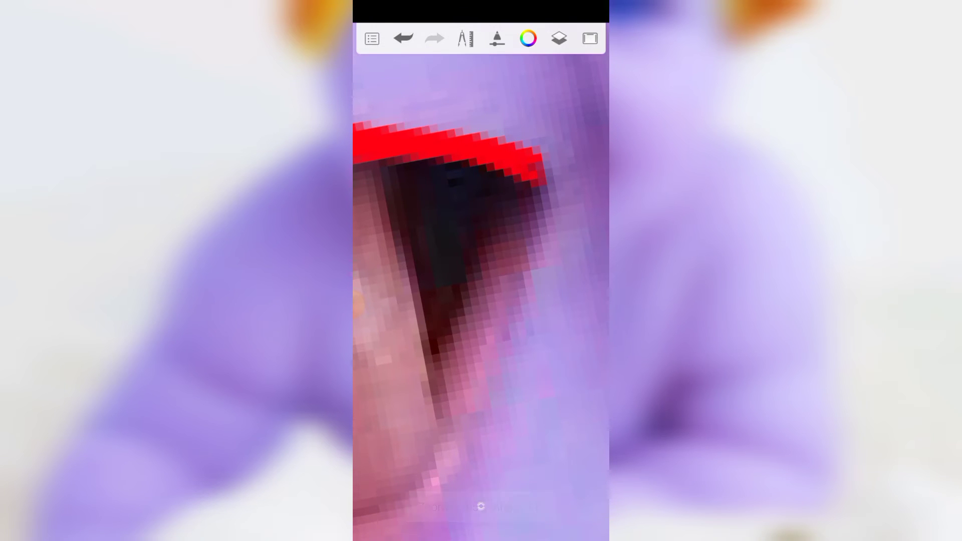
# Paint and thicken the red lip outline along its diagonal edge and mouth corner
pyautogui.moveTo(539, 167); pyautogui.dragTo(449, 340)
pyautogui.moveTo(461, 426)
pyautogui.mouseDown()
pyautogui.moveTo(544, 190)
pyautogui.moveTo(461, 389)
pyautogui.mouseUp()
pyautogui.moveTo(544, 246); pyautogui.dragTo(476, 385)
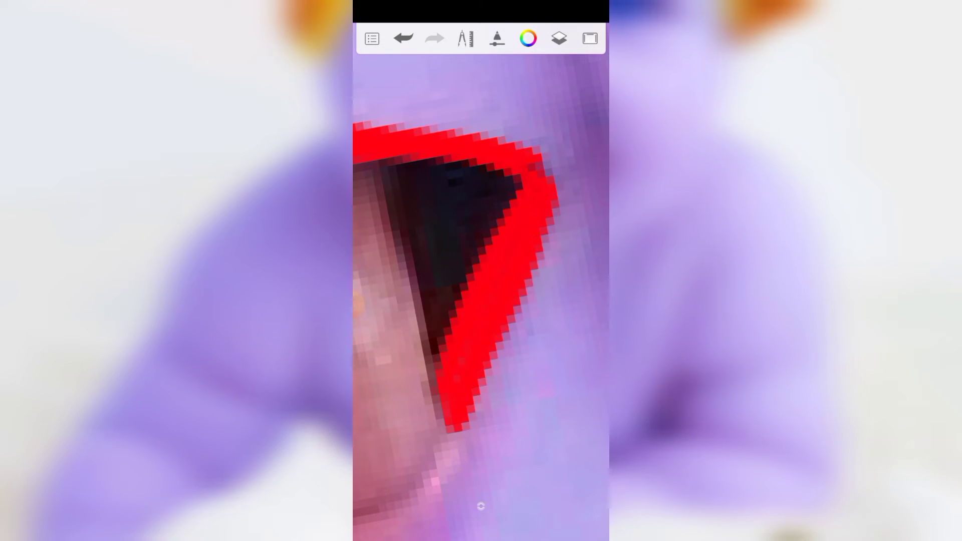
pyautogui.scroll(-2, 480, 271)
pyautogui.scroll(1, 482, 270)
pyautogui.scroll(1, 481, 271)
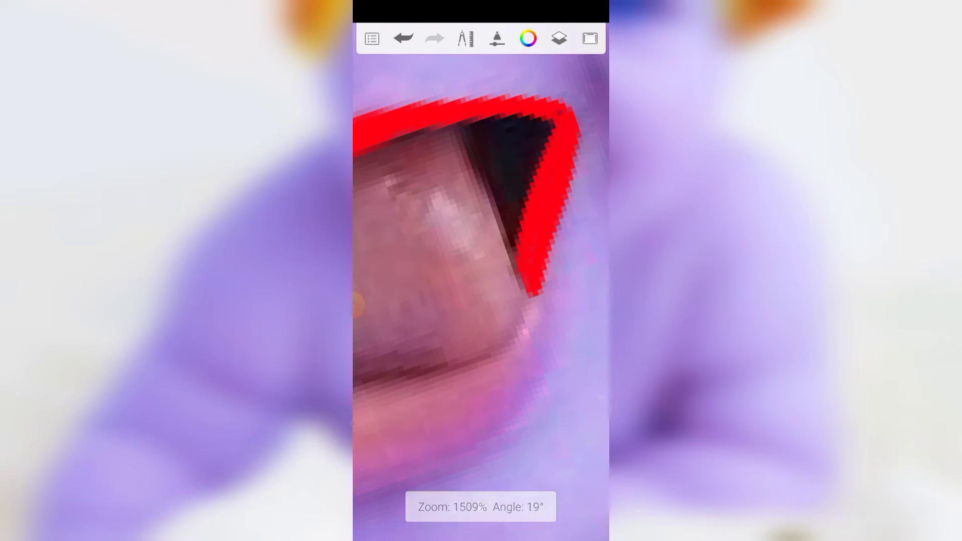
pyautogui.scroll(1, 481, 271)
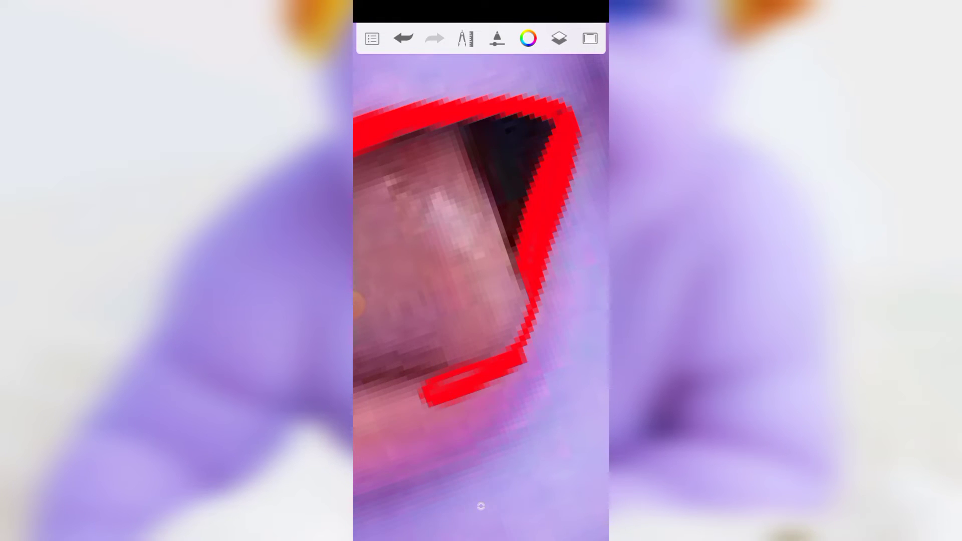
pyautogui.moveTo(524, 358)
pyautogui.mouseDown()
pyautogui.moveTo(430, 418)
pyautogui.moveTo(460, 431)
pyautogui.mouseUp()
pyautogui.scroll(-1, 482, 271)
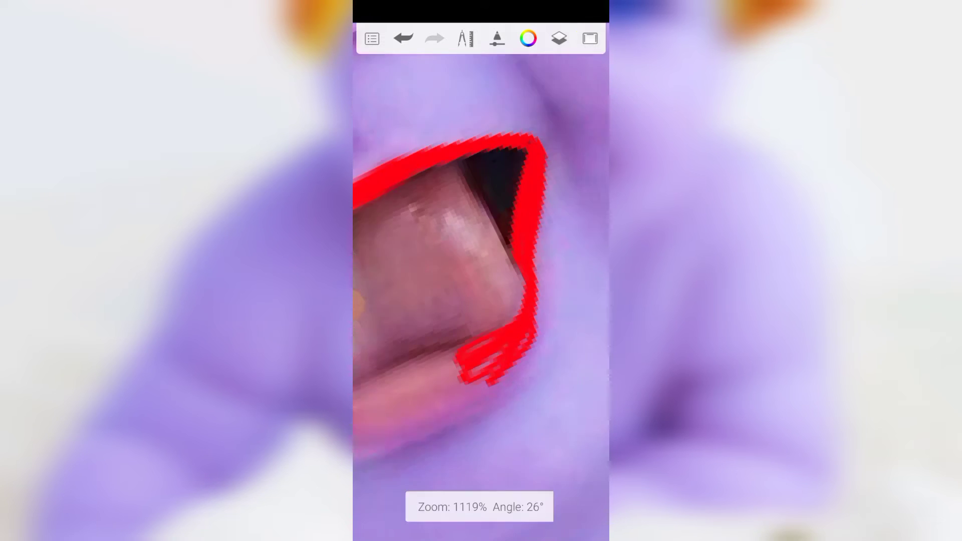
pyautogui.scroll(-1, 481, 271)
# Paint, widen and fill the red band along the lower lip curve
pyautogui.moveTo(538, 321); pyautogui.dragTo(466, 426)
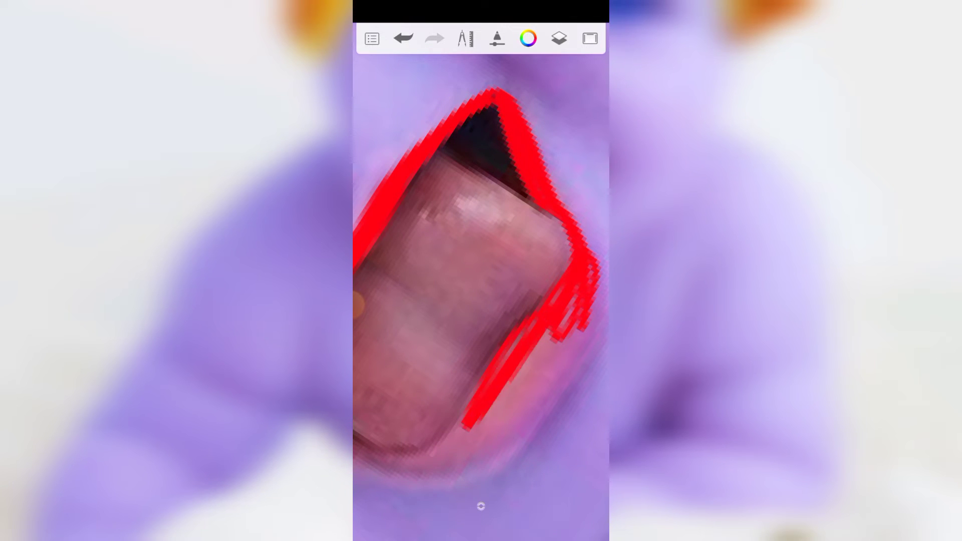
pyautogui.moveTo(554, 329); pyautogui.dragTo(481, 436)
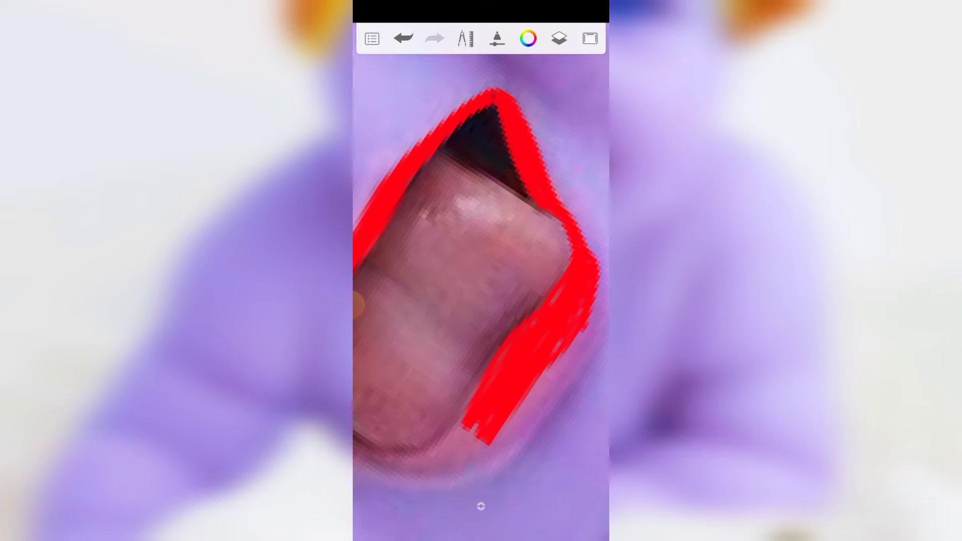
pyautogui.scroll(-2, 481, 270)
pyautogui.scroll(2, 481, 271)
pyautogui.scroll(1, 480, 271)
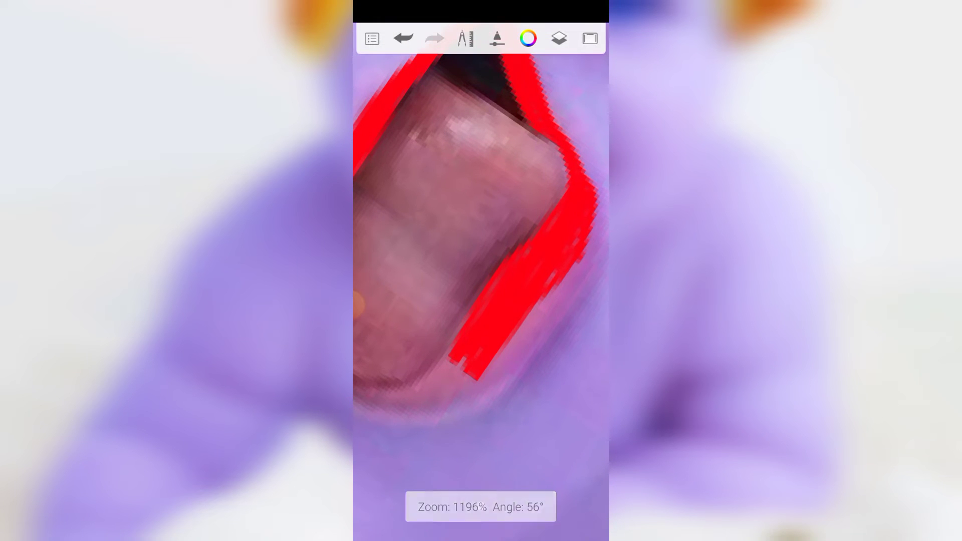
pyautogui.moveTo(461, 384)
pyautogui.mouseDown()
pyautogui.moveTo(566, 273)
pyautogui.moveTo(482, 390)
pyautogui.mouseUp()
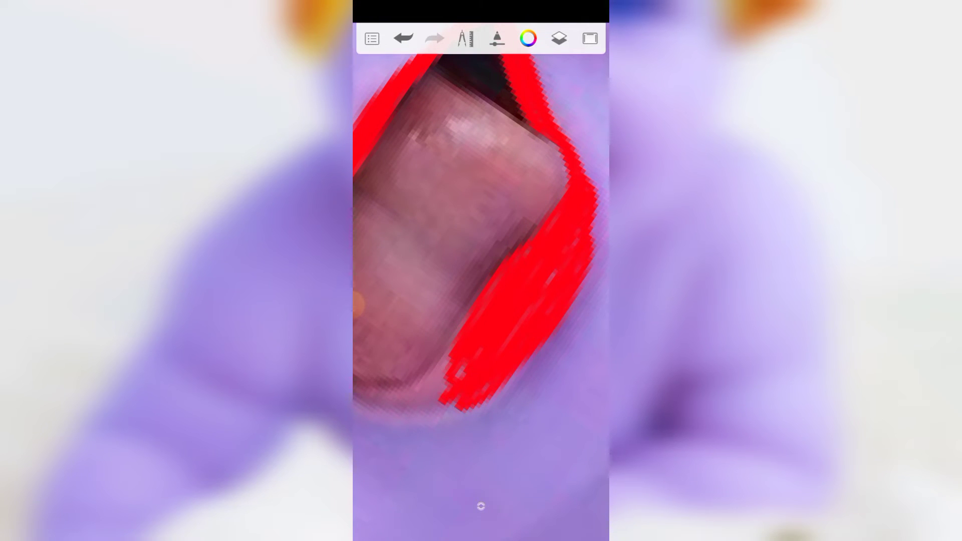
pyautogui.scroll(-2, 481, 271)
pyautogui.scroll(3, 480, 270)
pyautogui.moveTo(564, 299); pyautogui.dragTo(493, 357)
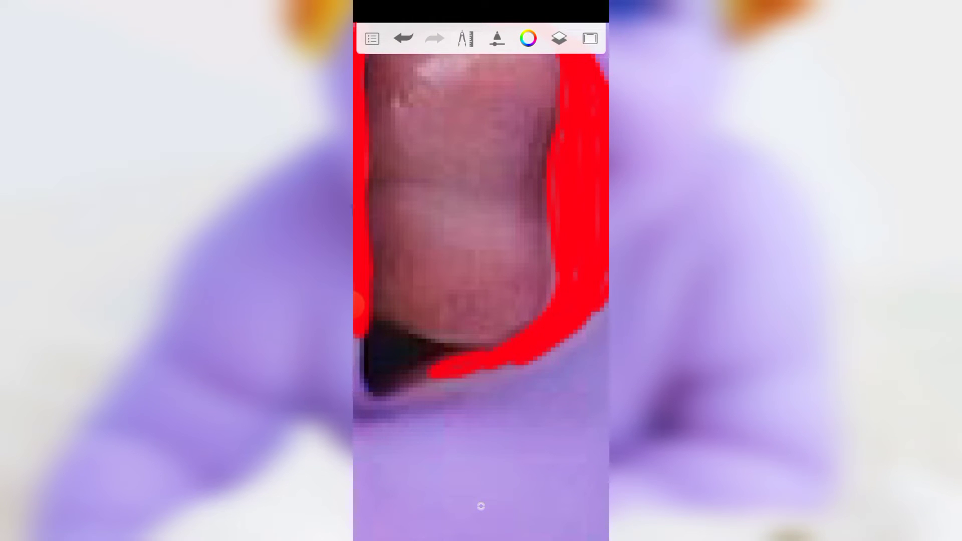
pyautogui.scroll(-2, 481, 271)
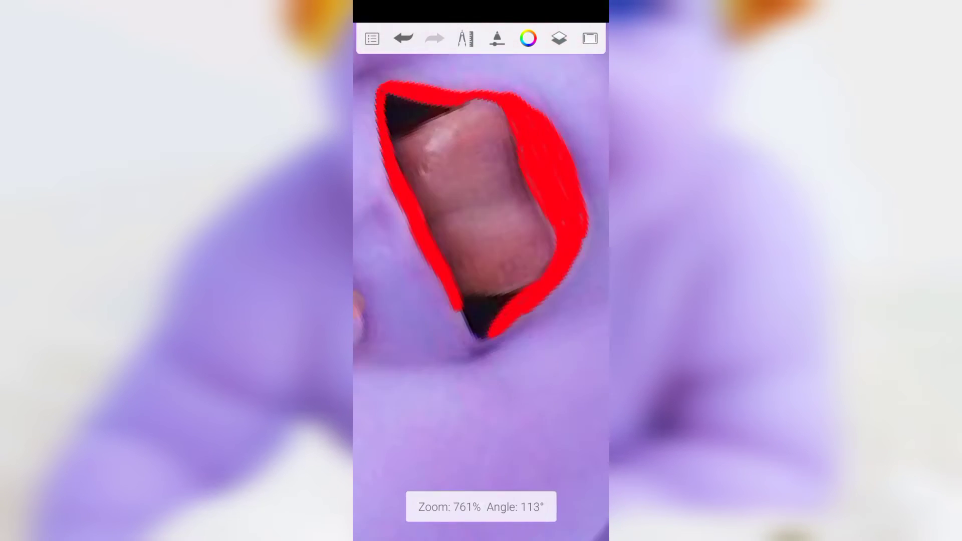
pyautogui.scroll(3, 481, 271)
pyautogui.scroll(2, 481, 271)
# Fill the lavender gap inside the red lip and zoom around to check the edges
pyautogui.moveTo(489, 219); pyautogui.dragTo(443, 327)
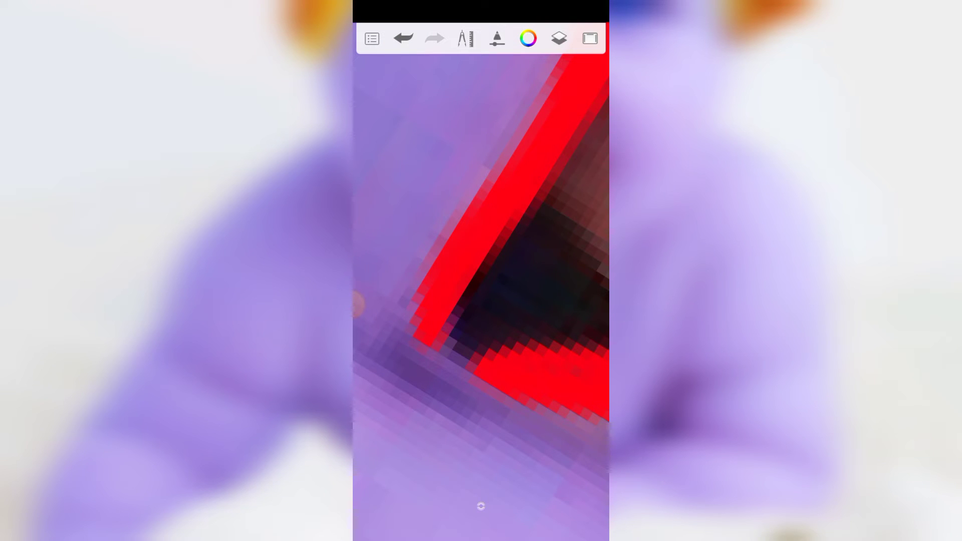
pyautogui.scroll(-2, 481, 270)
pyautogui.scroll(-2, 481, 270)
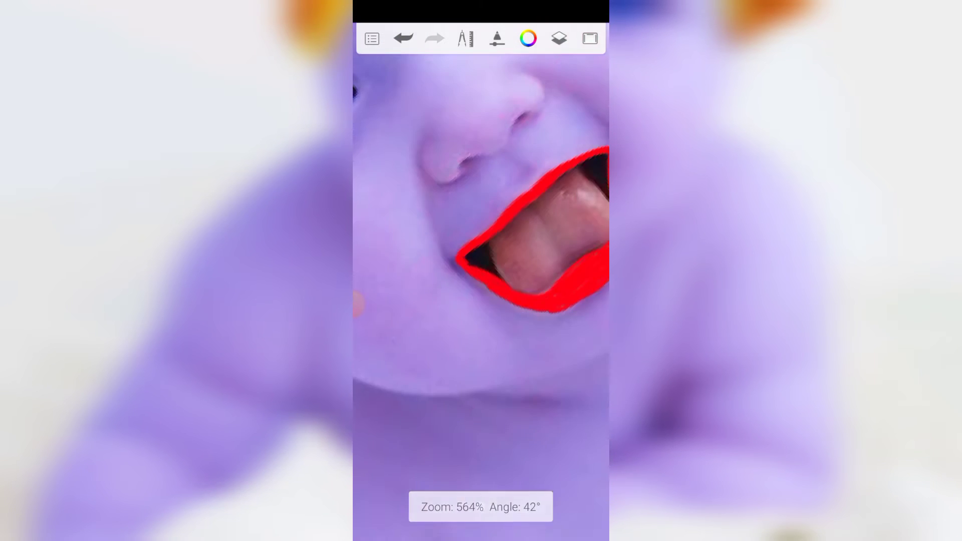
pyautogui.scroll(-1, 481, 271)
pyautogui.scroll(3, 481, 270)
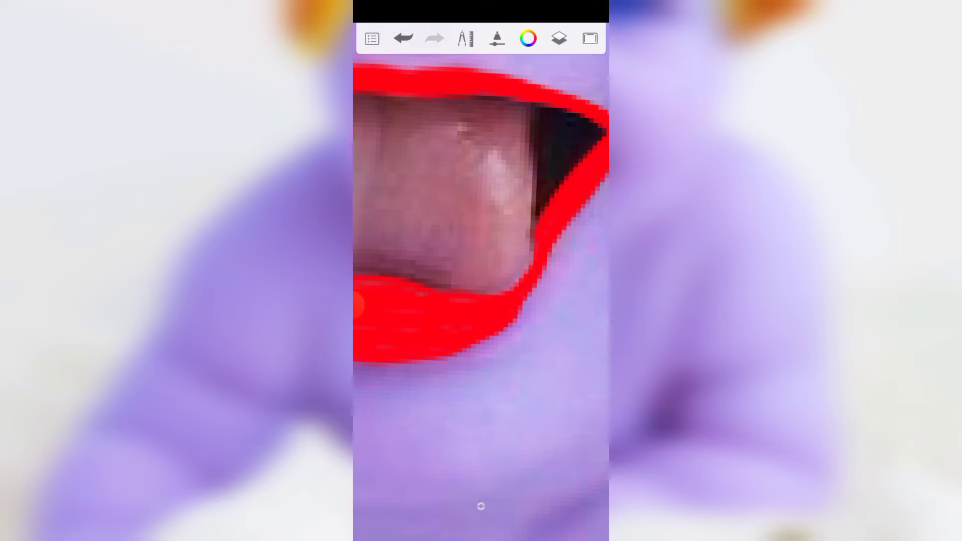
pyautogui.scroll(-1, 481, 271)
pyautogui.scroll(-3, 481, 270)
pyautogui.scroll(1, 481, 270)
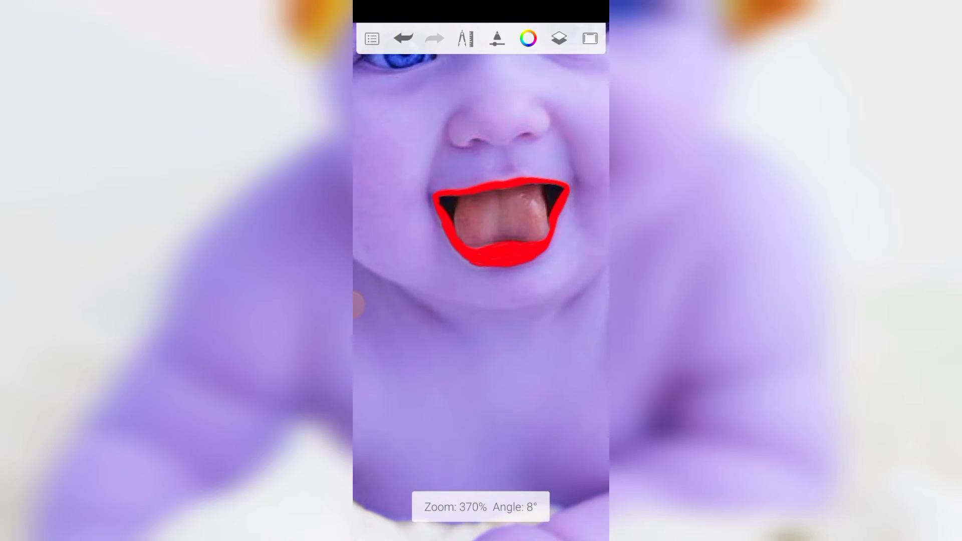
pyautogui.scroll(2, 481, 270)
pyautogui.scroll(2, 481, 270)
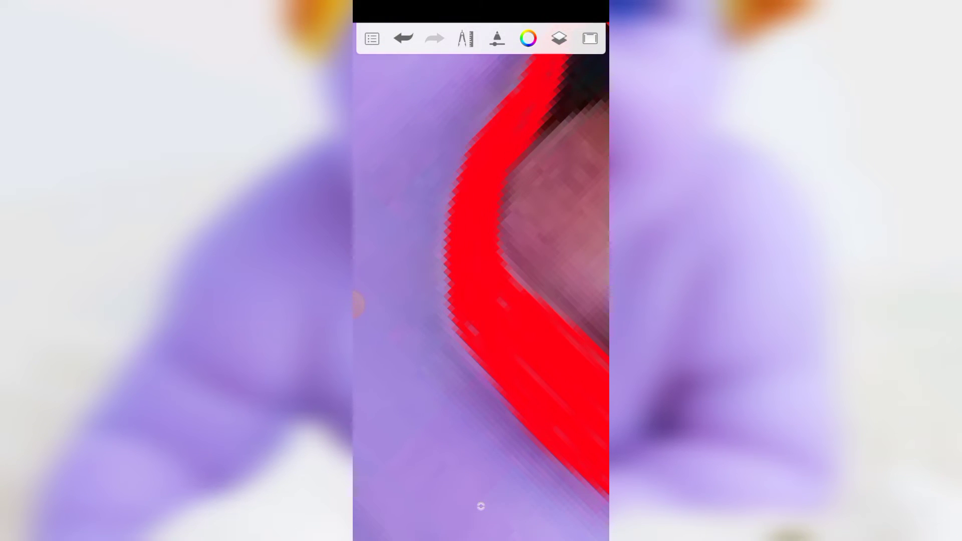
pyautogui.scroll(-2, 482, 270)
pyautogui.scroll(-2, 482, 271)
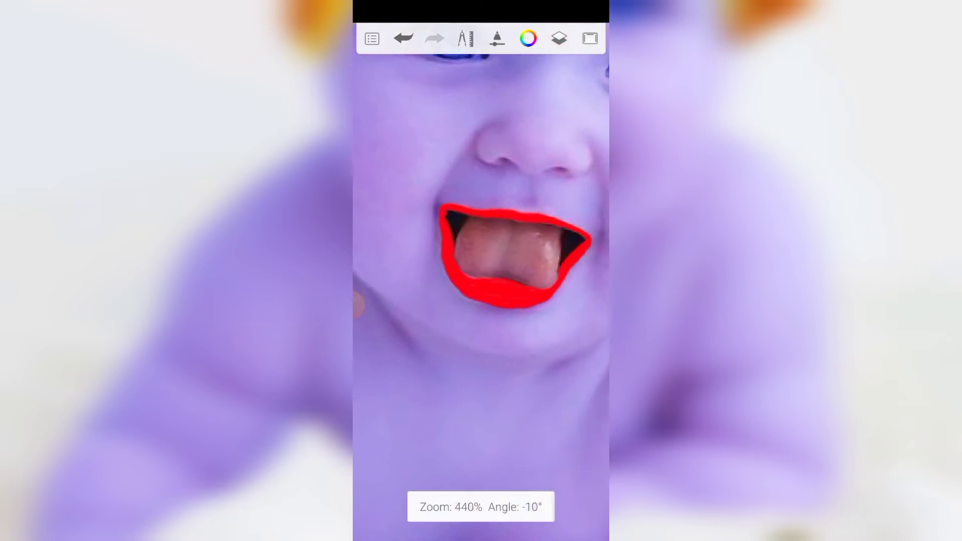
pyautogui.scroll(-2, 481, 271)
pyautogui.scroll(1, 481, 270)
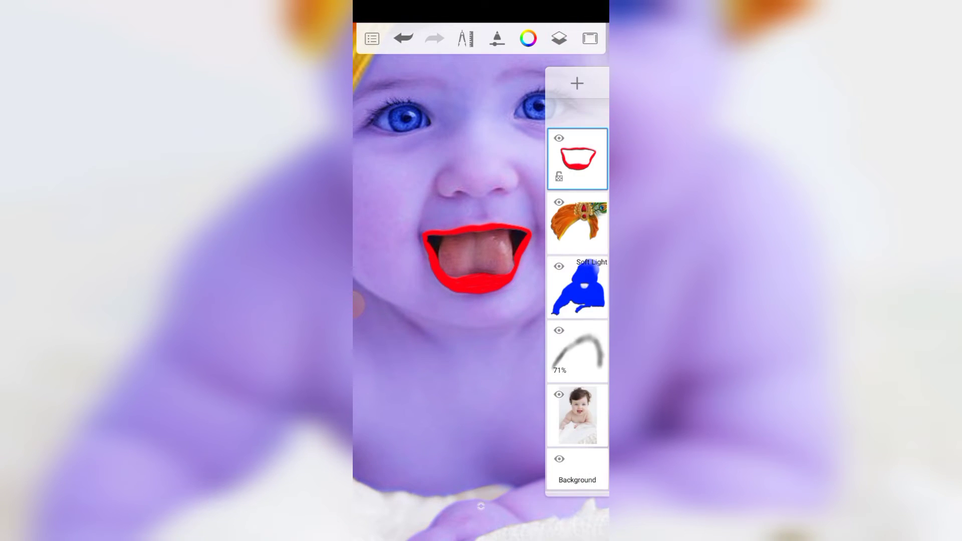
# Set the red lips layer's blending mode to Soft Light
pyautogui.click(577, 159)
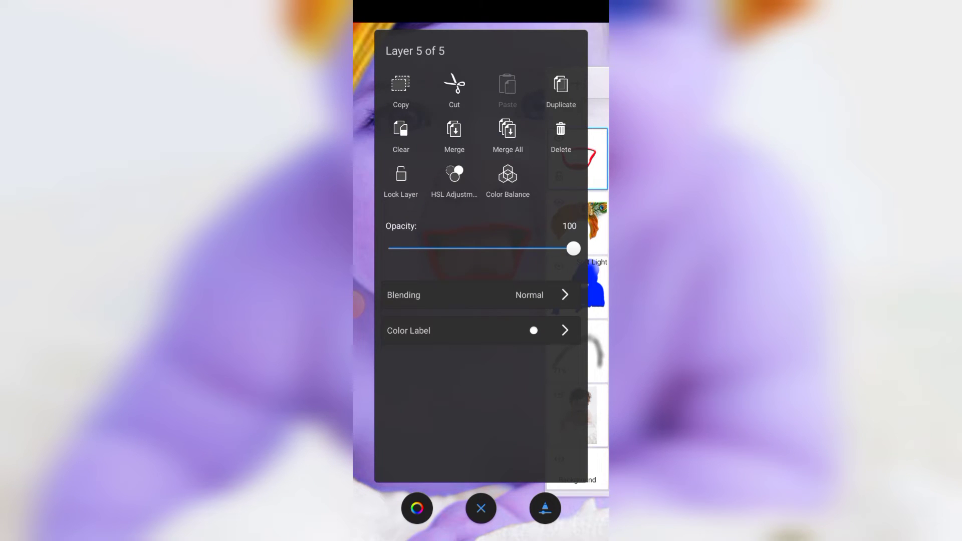
pyautogui.click(531, 295)
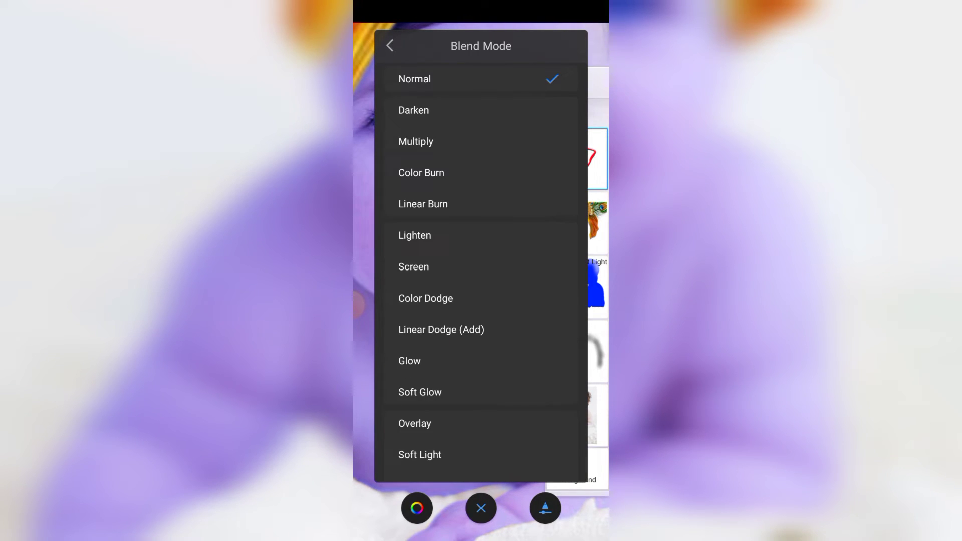
pyautogui.scroll(-3, 481, 270)
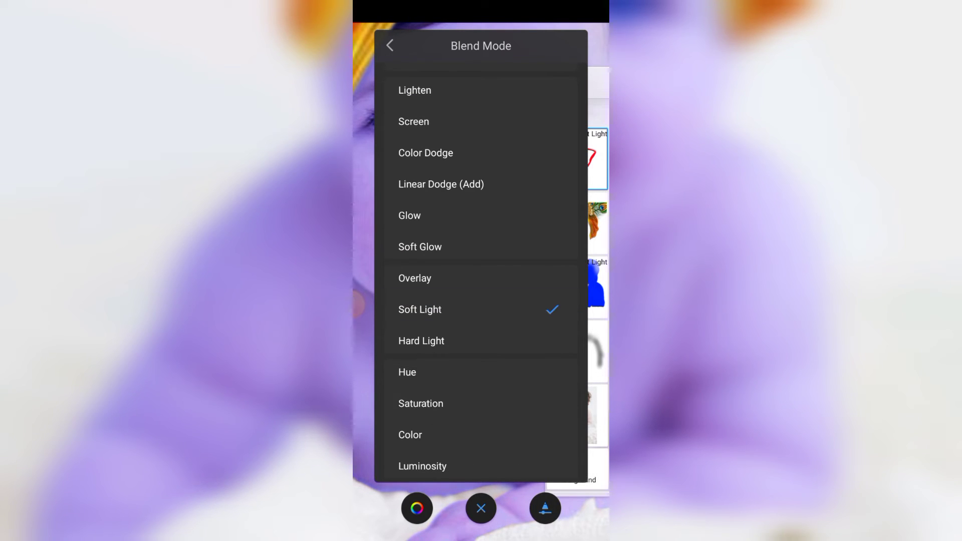
pyautogui.scroll(3, 481, 271)
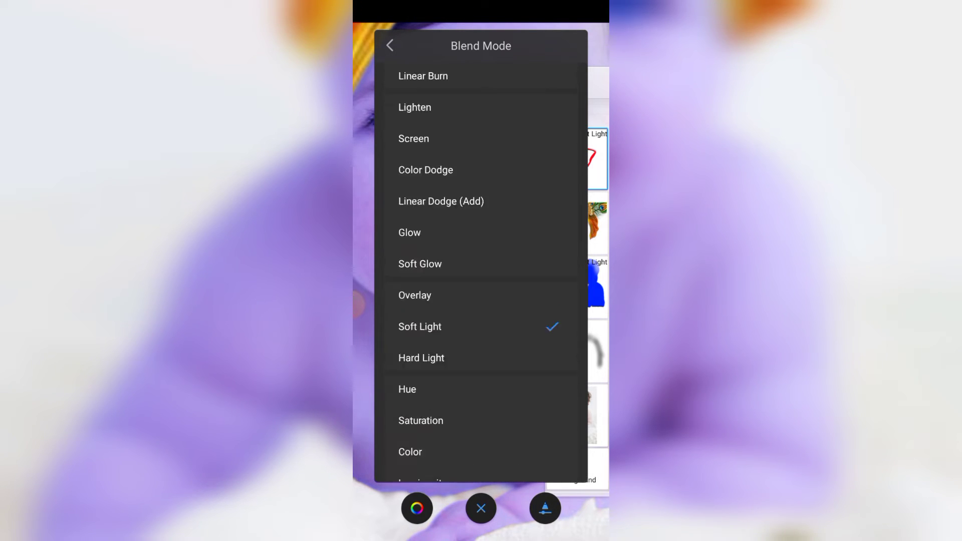
pyautogui.press('Escape')
pyautogui.scroll(-5, 482, 271)
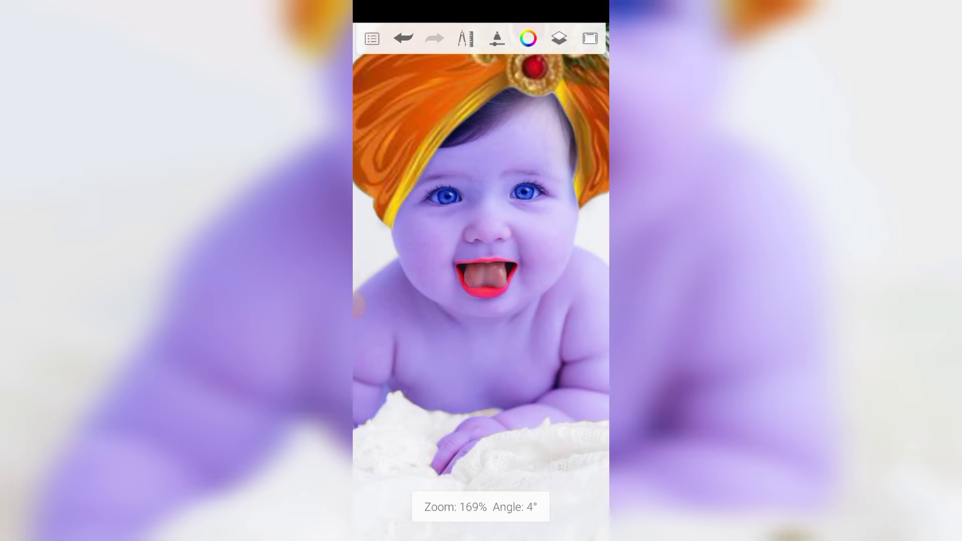
pyautogui.scroll(2, 480, 271)
pyautogui.scroll(-1, 481, 271)
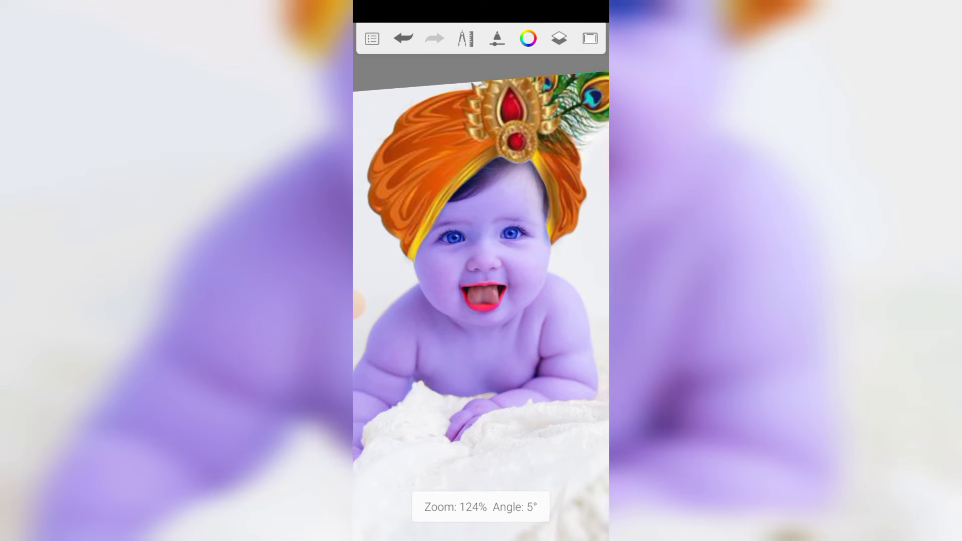
# Lower the lips layer's opacity to 76%
pyautogui.click(559, 38)
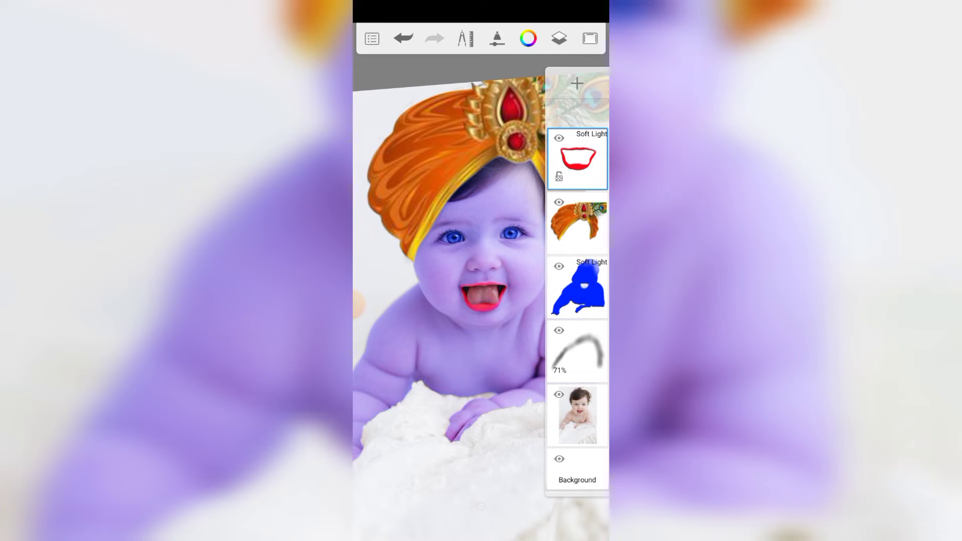
pyautogui.click(577, 159)
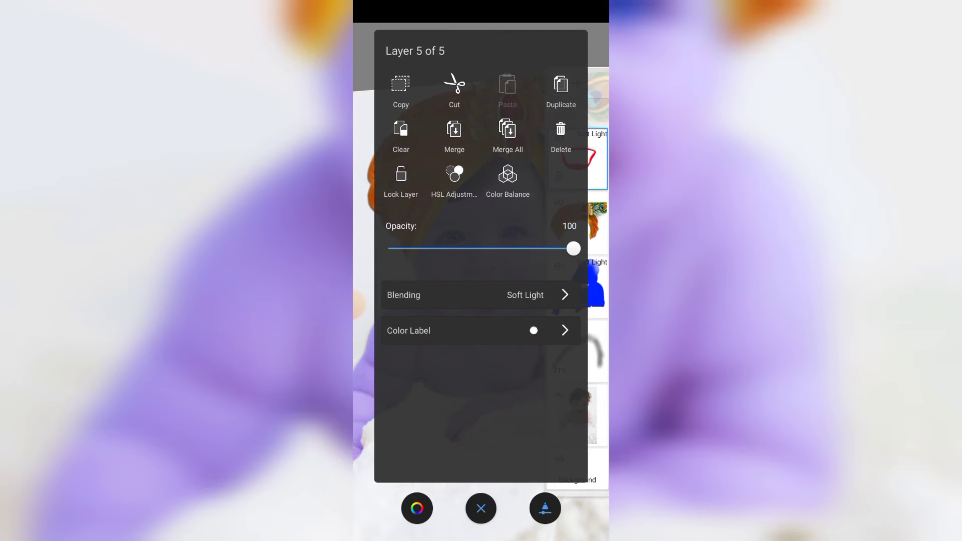
pyautogui.moveTo(573, 249); pyautogui.dragTo(441, 249)
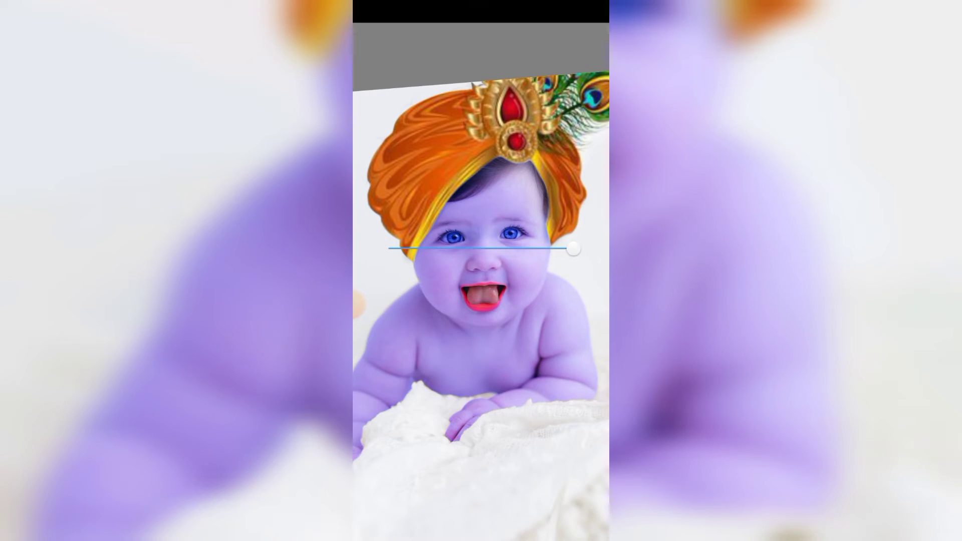
pyautogui.moveTo(530, 248); pyautogui.dragTo(529, 249)
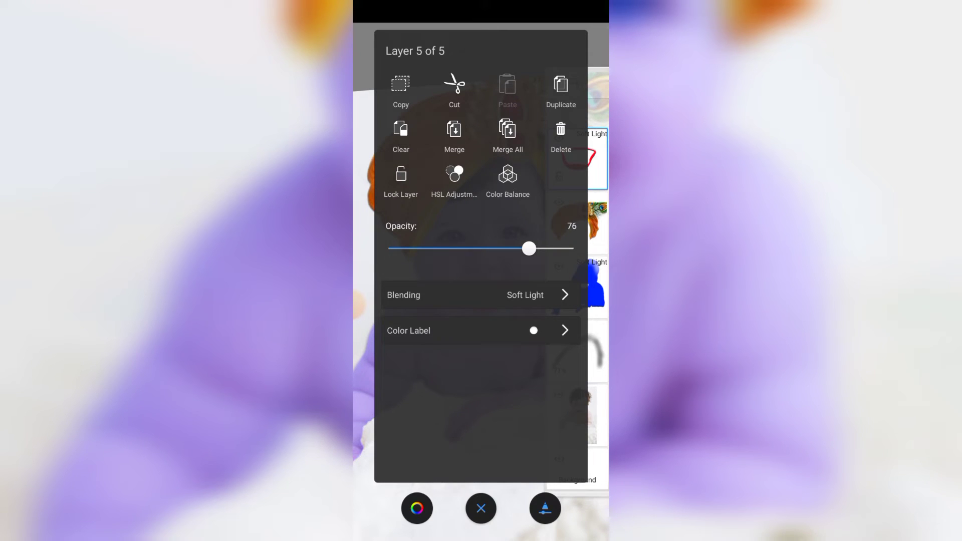
pyautogui.click(480, 509)
# Import the bead necklace photo over the baby's chest and open the brush library
pyautogui.scroll(-2, 481, 291)
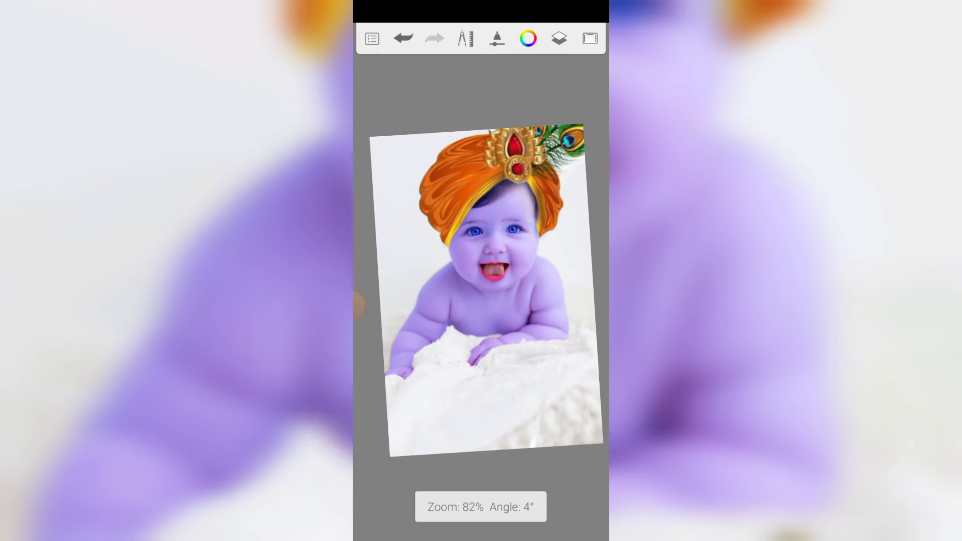
pyautogui.scroll(2, 480, 291)
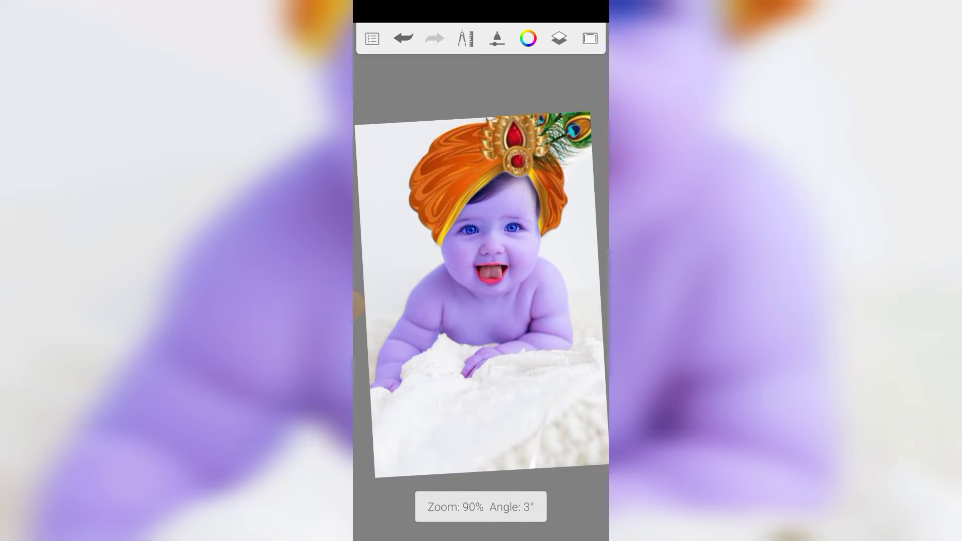
pyautogui.scroll(-1, 481, 291)
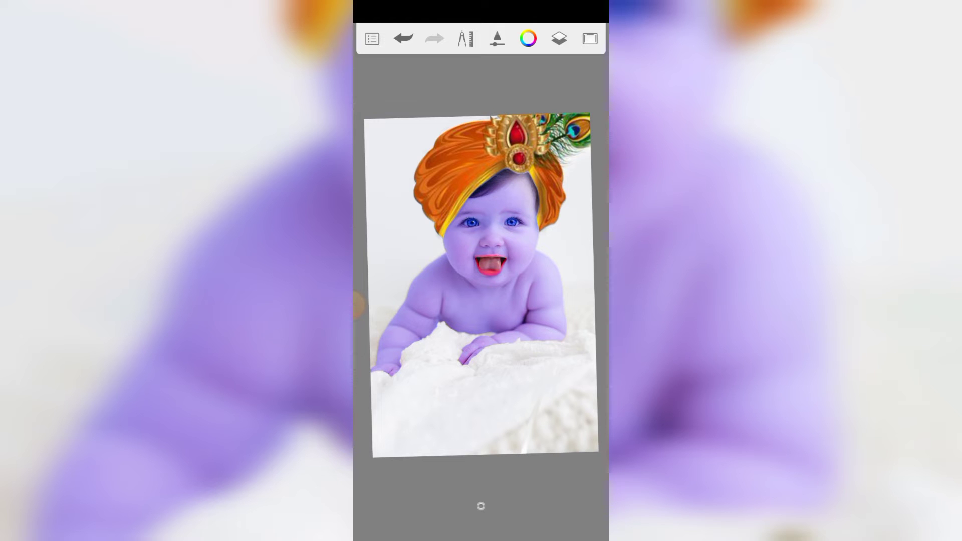
pyautogui.click(465, 39)
pyautogui.click(479, 192)
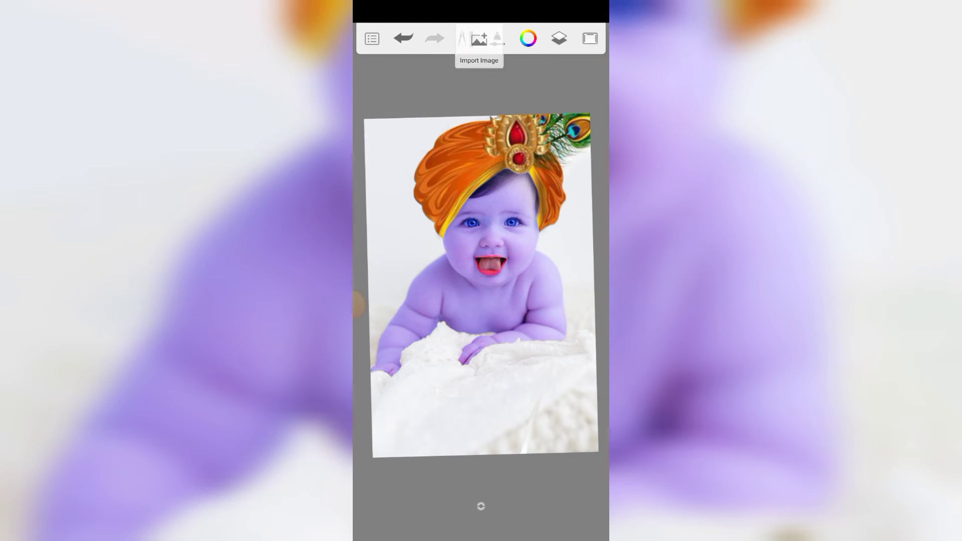
pyautogui.click(481, 86)
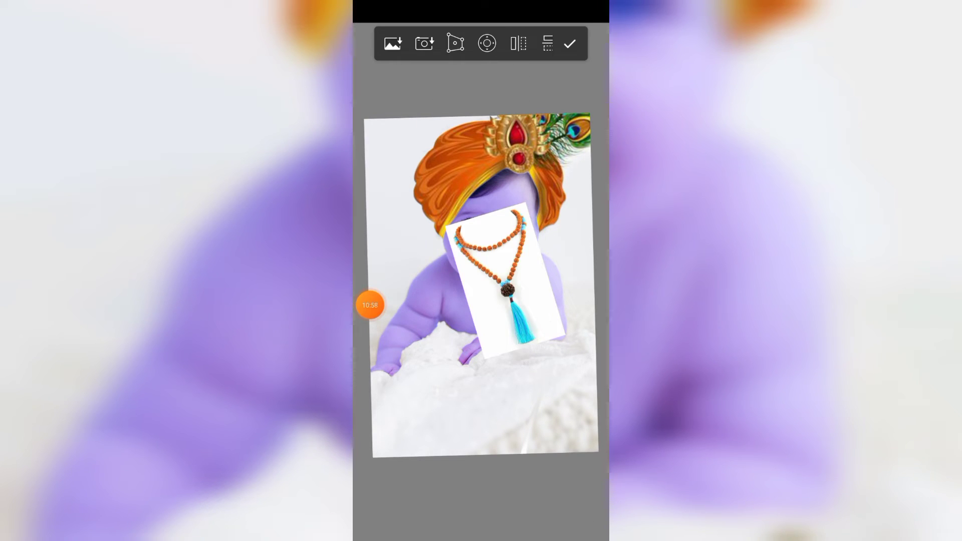
pyautogui.click(570, 44)
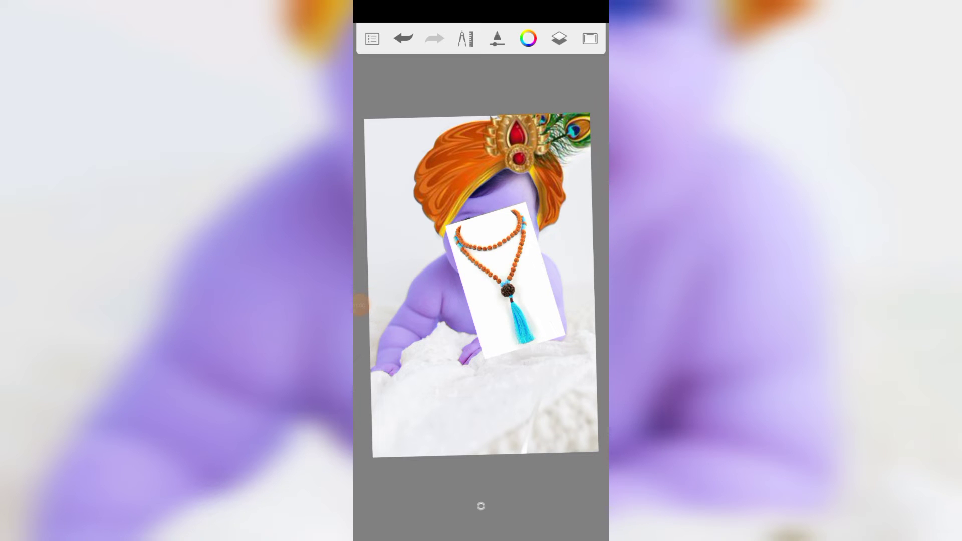
pyautogui.click(497, 38)
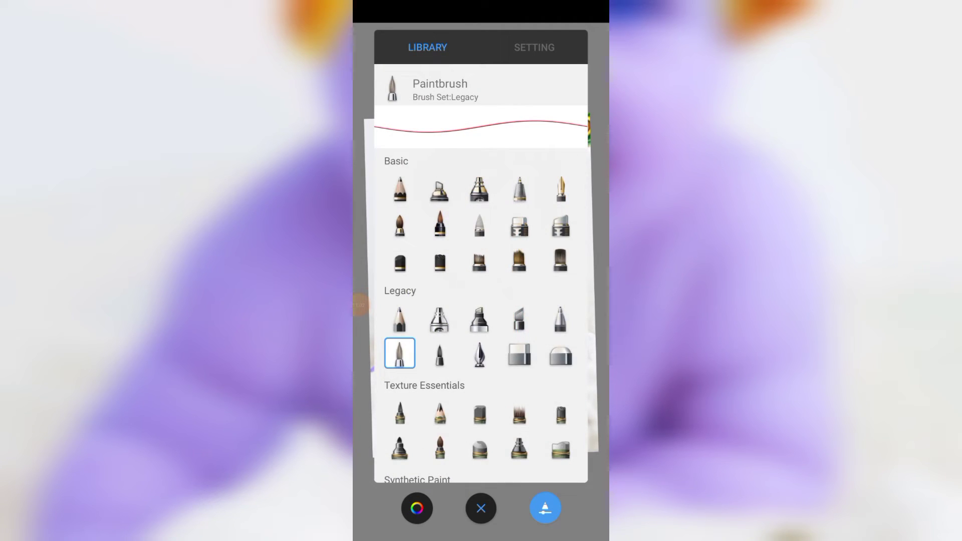
# Switch to the Hard Eraser brush and adjust its size
pyautogui.scroll(-3, 481, 310)
pyautogui.click(519, 276)
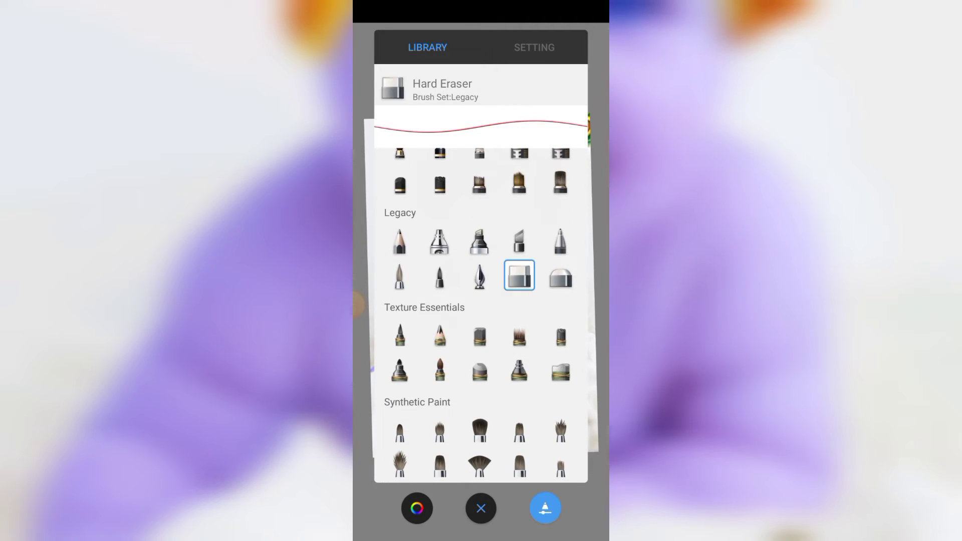
pyautogui.click(481, 508)
pyautogui.moveTo(481, 506); pyautogui.dragTo(501, 506)
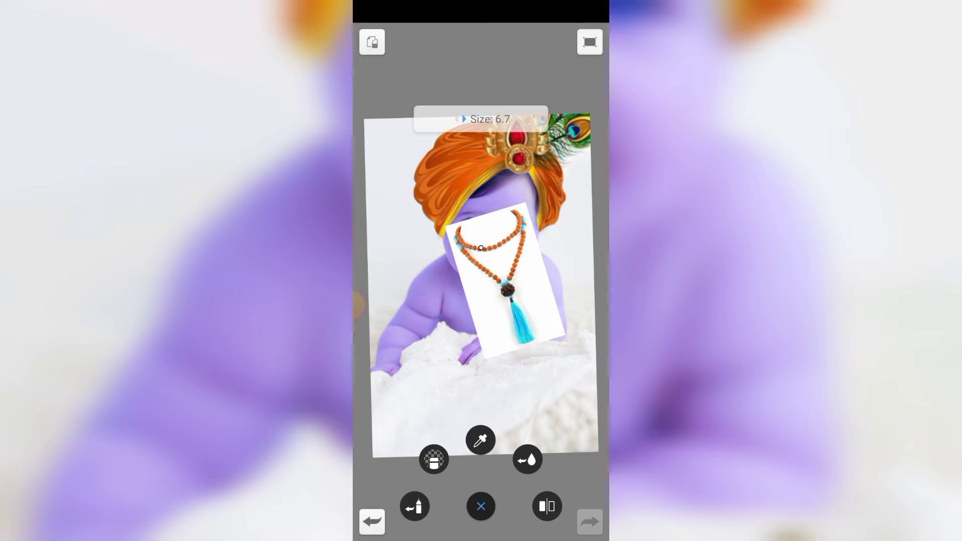
pyautogui.scroll(3, 490, 280)
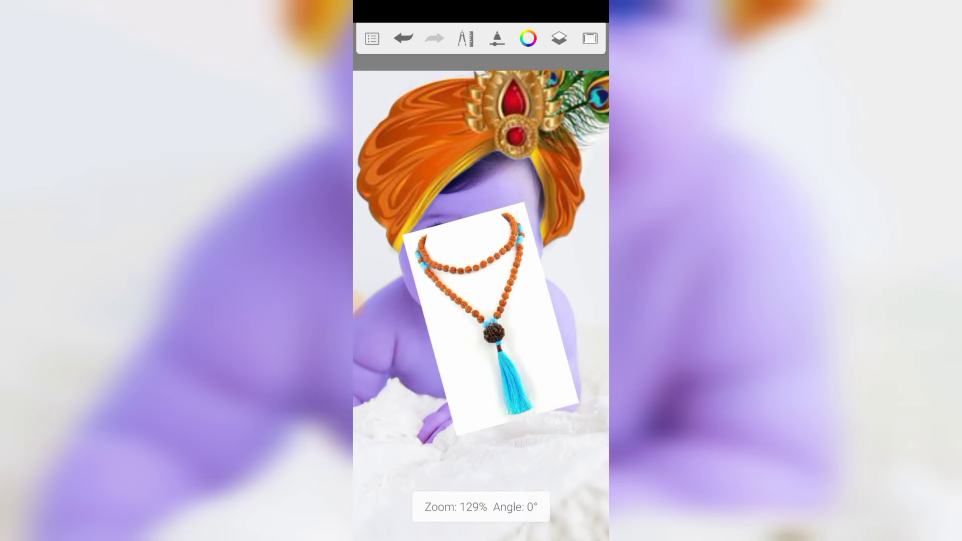
pyautogui.scroll(3, 491, 280)
pyautogui.scroll(2, 480, 281)
pyautogui.scroll(2, 481, 281)
pyautogui.scroll(1, 482, 280)
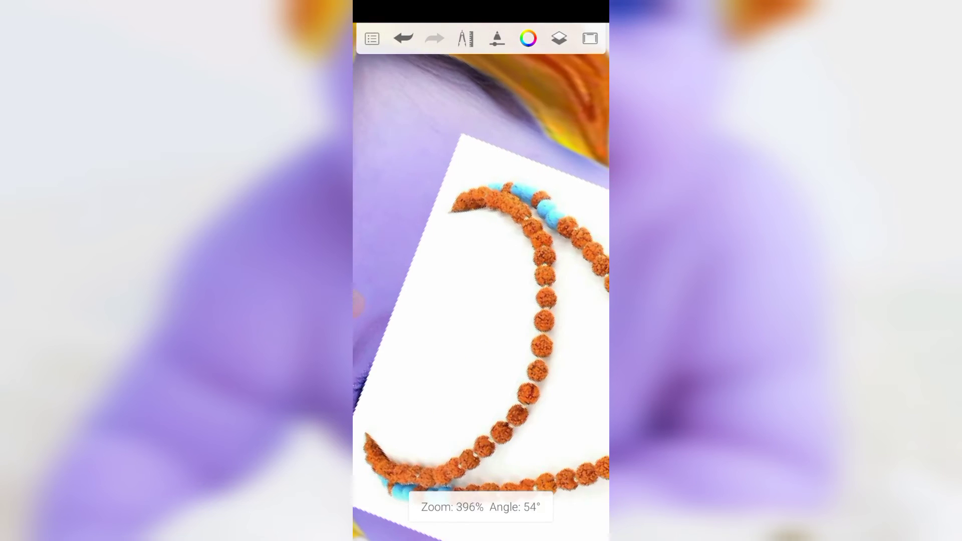
pyautogui.scroll(2, 481, 280)
pyautogui.scroll(-2, 481, 281)
pyautogui.scroll(-2, 481, 280)
pyautogui.scroll(-1, 481, 281)
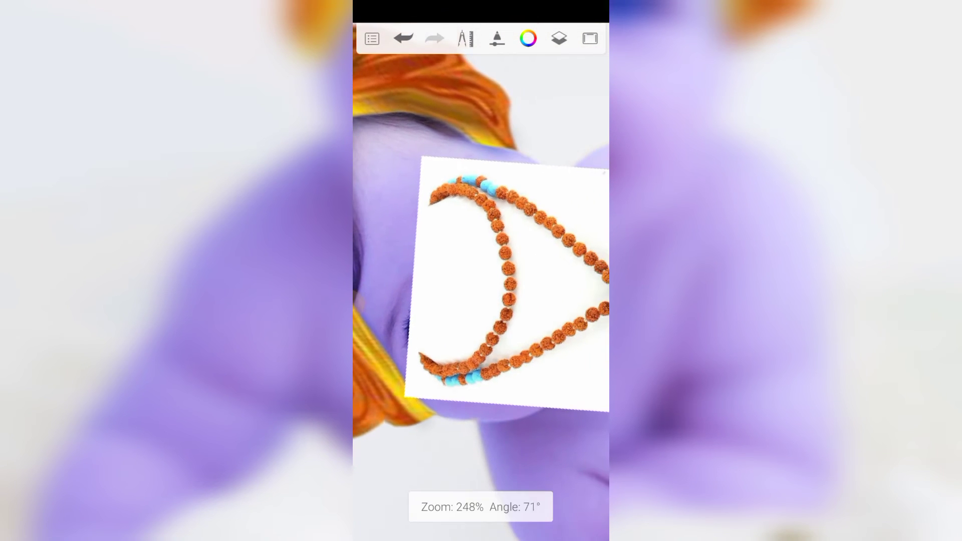
pyautogui.click(481, 508)
# Erase the necklace photo covering the face, eye, mouth and beads above the pendant
pyautogui.moveTo(550, 175); pyautogui.dragTo(431, 381)
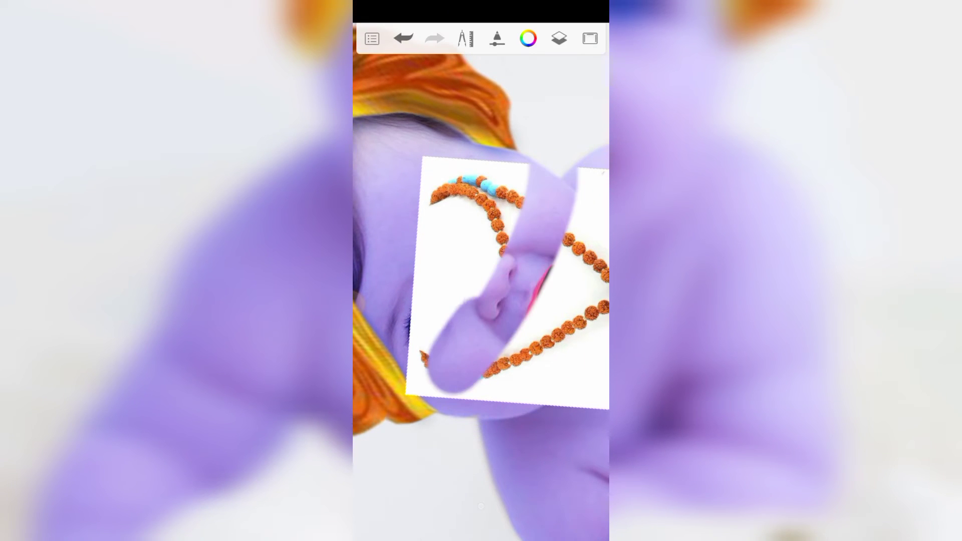
pyautogui.moveTo(470, 264); pyautogui.dragTo(411, 346)
pyautogui.moveTo(526, 332); pyautogui.dragTo(456, 401)
pyautogui.moveTo(551, 363); pyautogui.dragTo(502, 406)
pyautogui.scroll(-1, 481, 280)
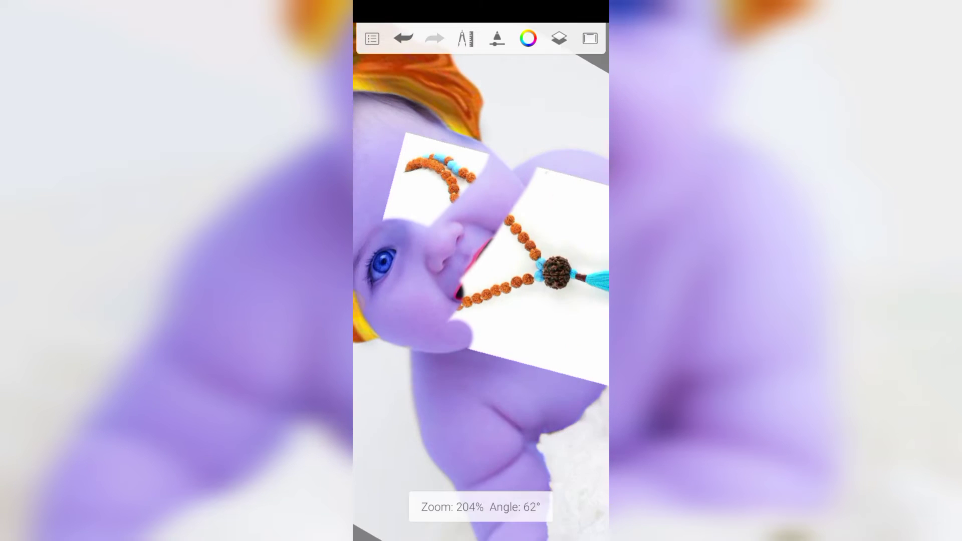
pyautogui.scroll(-1, 480, 280)
pyautogui.moveTo(576, 180); pyautogui.dragTo(489, 351)
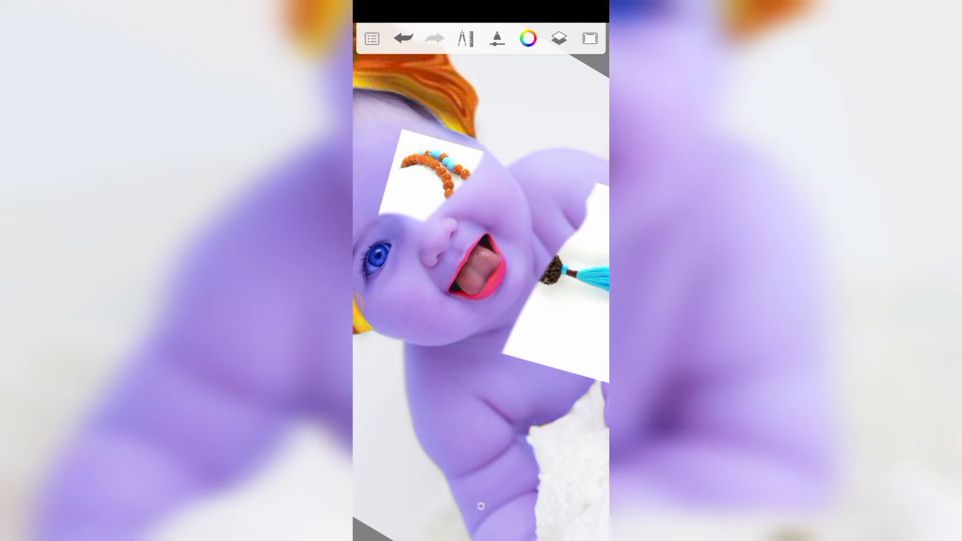
# Erase the white tassel patch beside the baby's arm and zoom in on the bead arc
pyautogui.scroll(-1, 480, 280)
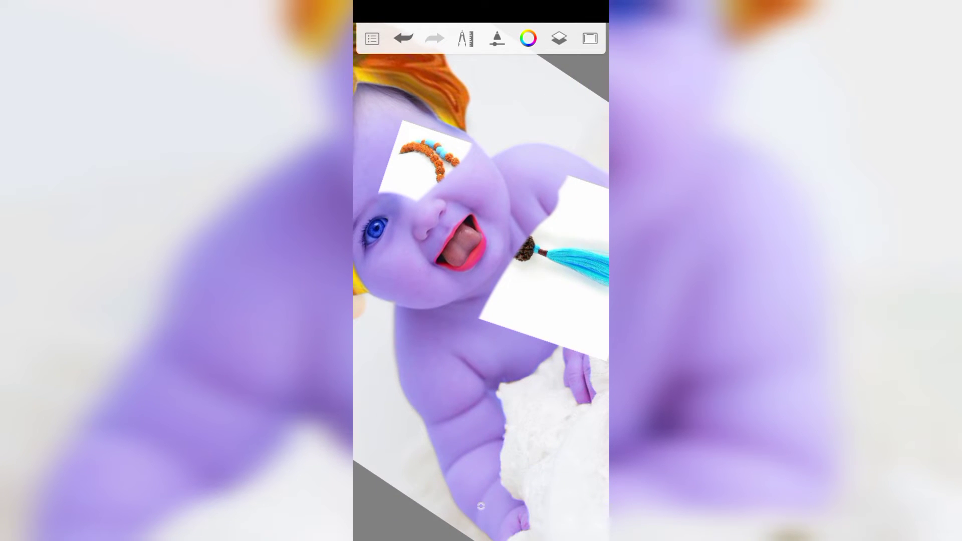
pyautogui.scroll(-1, 481, 280)
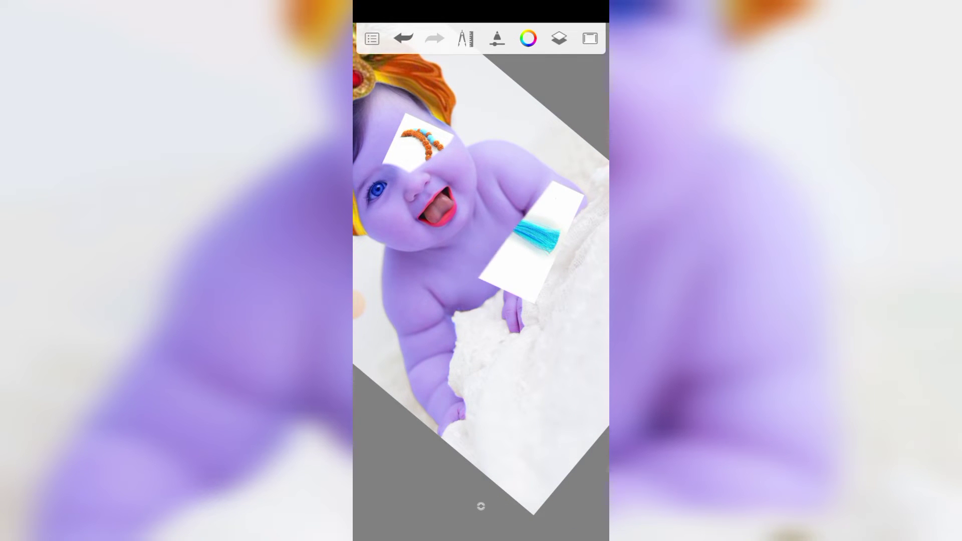
pyautogui.moveTo(496, 271); pyautogui.dragTo(561, 196)
pyautogui.moveTo(536, 296); pyautogui.dragTo(574, 200)
pyautogui.scroll(2, 482, 281)
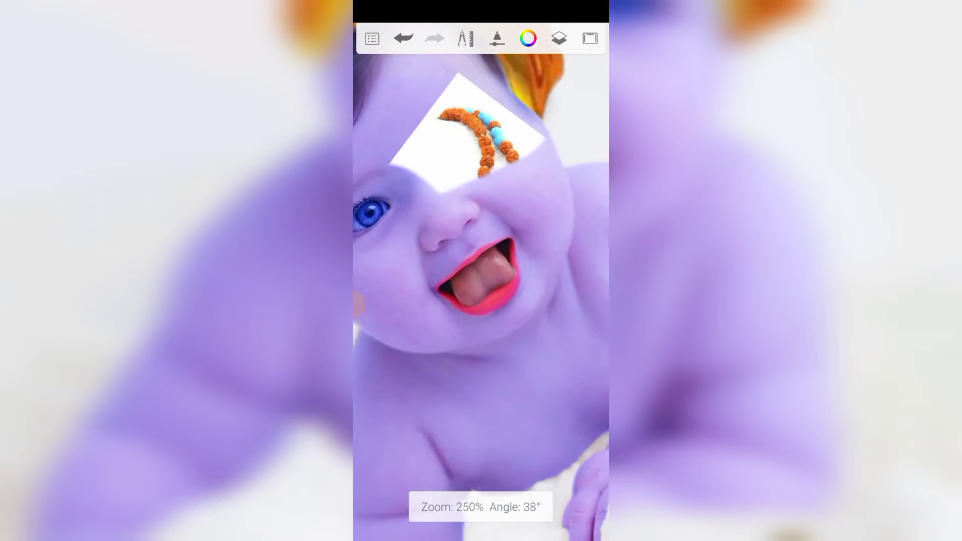
pyautogui.scroll(3, 481, 280)
pyautogui.scroll(1, 481, 280)
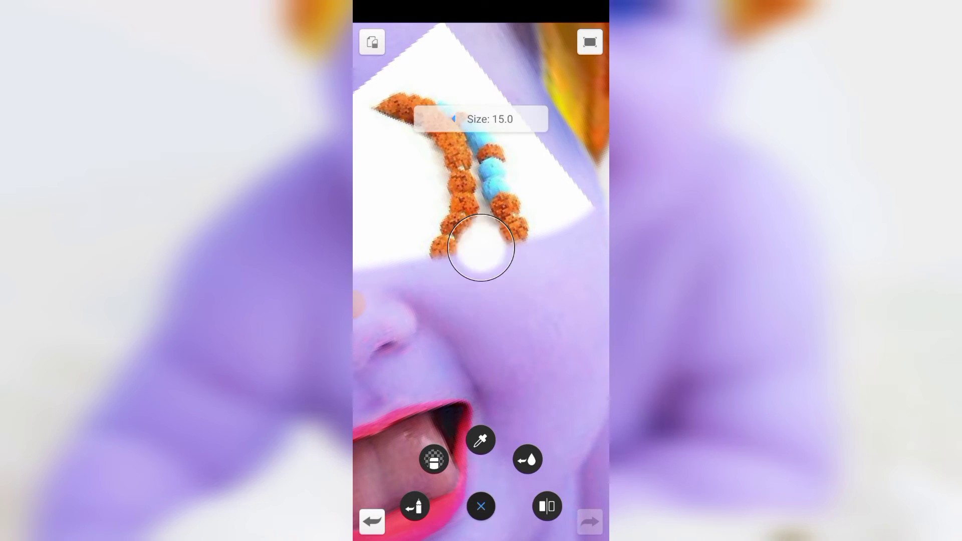
pyautogui.scroll(3, 482, 281)
# Paint violet over the white gaps and blue area beside the bead arc
pyautogui.scroll(-2, 481, 280)
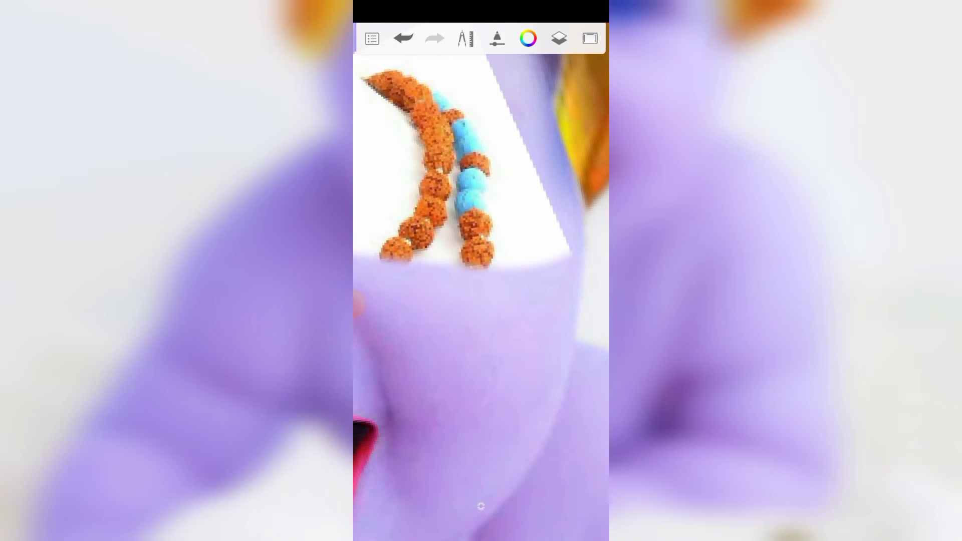
pyautogui.moveTo(550, 214)
pyautogui.mouseDown()
pyautogui.moveTo(535, 263)
pyautogui.moveTo(531, 160)
pyautogui.mouseUp()
pyautogui.scroll(3, 482, 281)
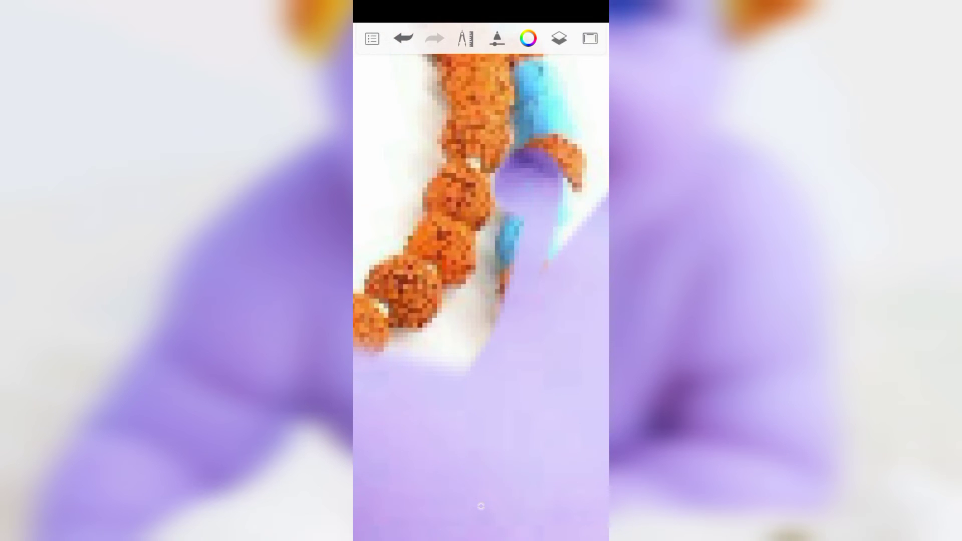
pyautogui.moveTo(496, 301); pyautogui.dragTo(453, 346)
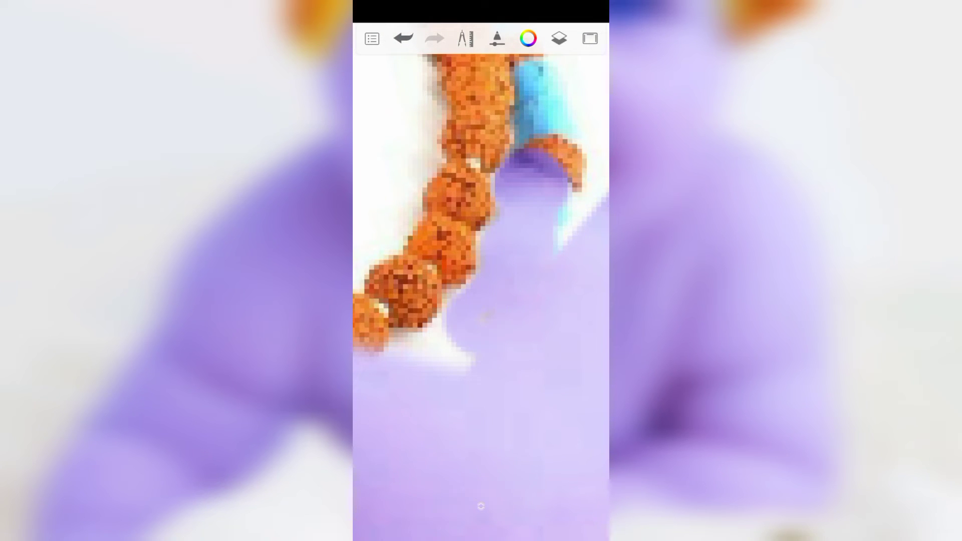
pyautogui.moveTo(571, 160); pyautogui.dragTo(564, 246)
pyautogui.scroll(-5, 481, 280)
pyautogui.scroll(5, 481, 280)
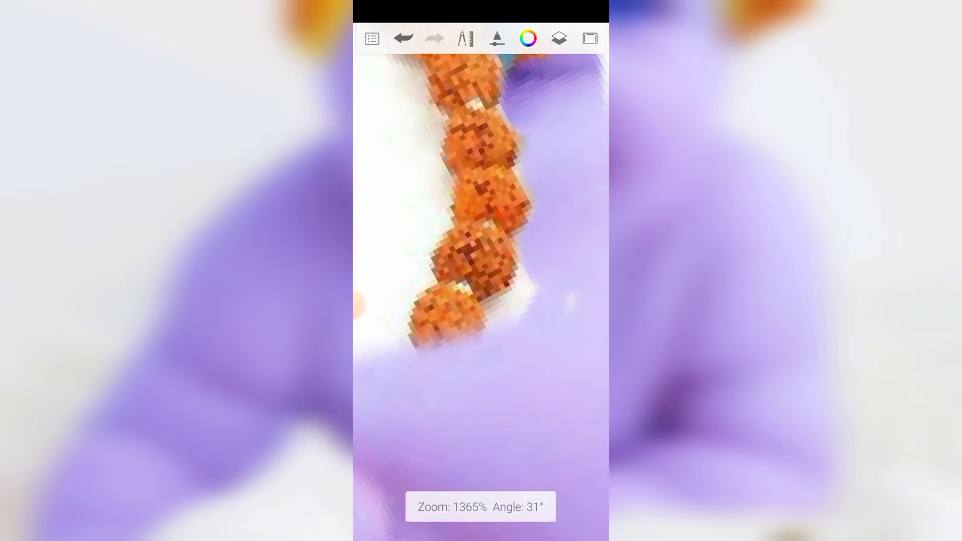
# Cover the whitish patches left of and below the beads with violet
pyautogui.moveTo(528, 272); pyautogui.dragTo(496, 323)
pyautogui.scroll(-5, 481, 280)
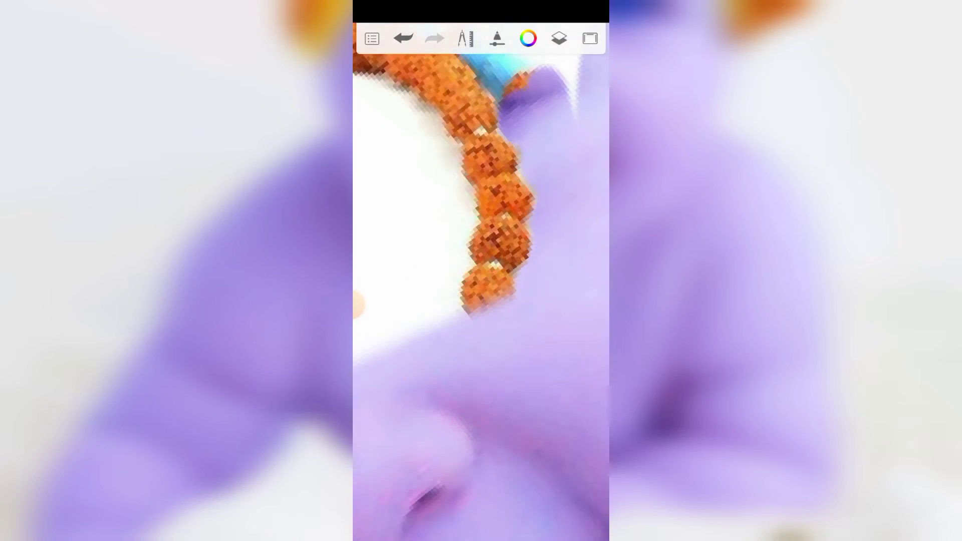
pyautogui.scroll(5, 481, 281)
pyautogui.moveTo(473, 361)
pyautogui.mouseDown()
pyautogui.moveTo(495, 221)
pyautogui.moveTo(518, 171)
pyautogui.mouseUp()
pyautogui.moveTo(521, 235)
pyautogui.mouseDown()
pyautogui.moveTo(501, 316)
pyautogui.moveTo(441, 396)
pyautogui.mouseUp()
pyautogui.scroll(-5, 481, 280)
pyautogui.scroll(5, 481, 280)
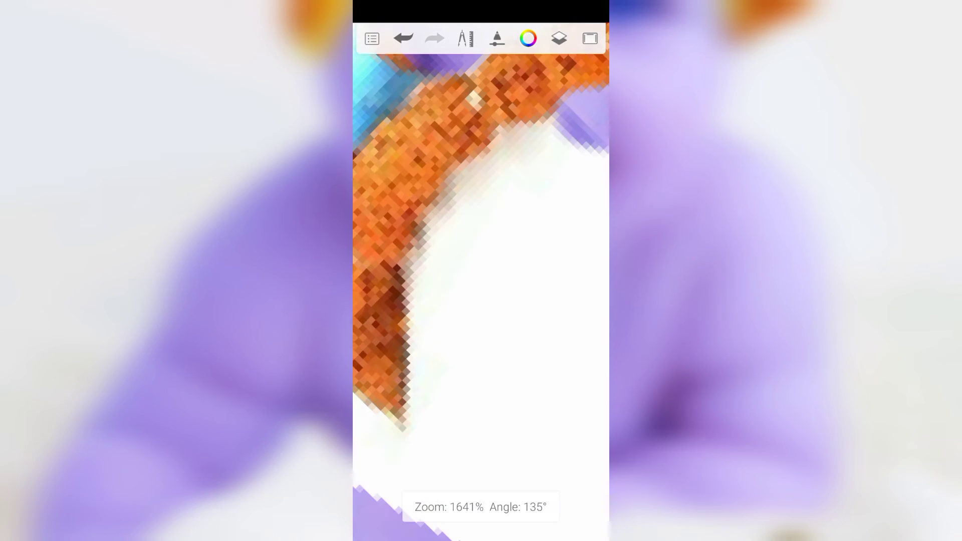
# Repaint the eye blue over the white area beside the beads
pyautogui.moveTo(577, 160); pyautogui.dragTo(526, 250)
pyautogui.moveTo(556, 130); pyautogui.dragTo(450, 231)
pyautogui.moveTo(525, 171); pyautogui.dragTo(461, 251)
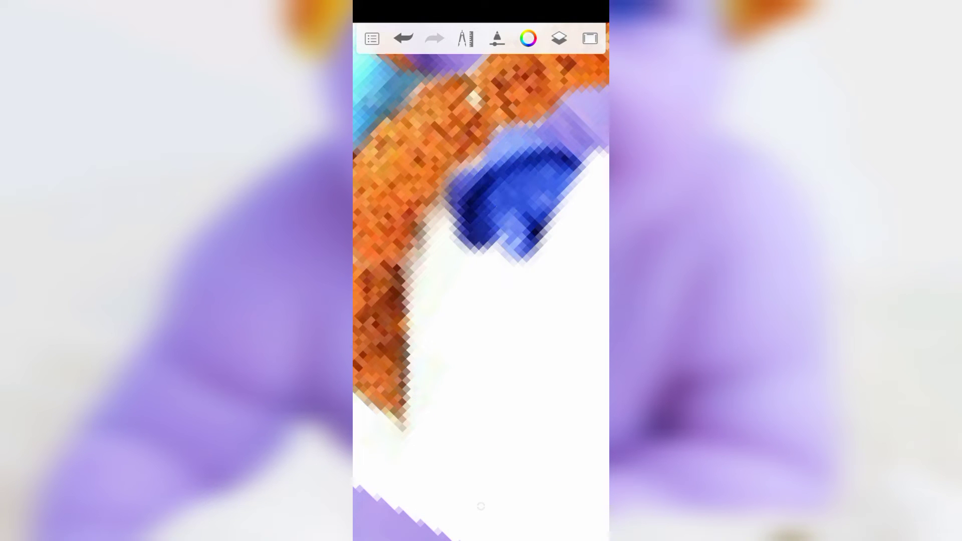
pyautogui.moveTo(461, 180)
pyautogui.mouseDown()
pyautogui.moveTo(436, 250)
pyautogui.moveTo(456, 290)
pyautogui.mouseUp()
# Paint violet skin below the blue eye over the remaining white
pyautogui.moveTo(436, 255); pyautogui.dragTo(450, 325)
pyautogui.moveTo(502, 231); pyautogui.dragTo(520, 371)
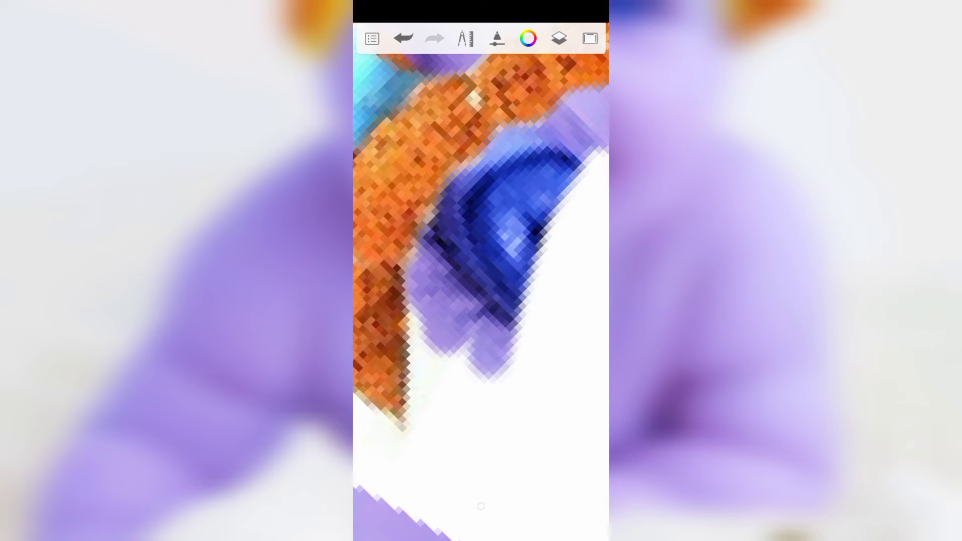
pyautogui.scroll(-1, 481, 280)
pyautogui.moveTo(502, 250); pyautogui.dragTo(505, 381)
pyautogui.moveTo(476, 220); pyautogui.dragTo(451, 351)
pyautogui.moveTo(456, 306); pyautogui.dragTo(481, 431)
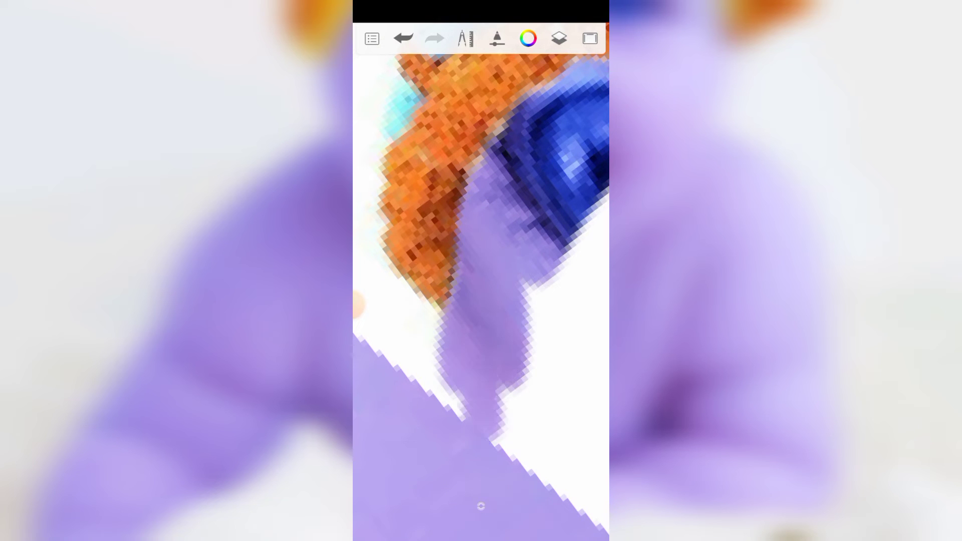
pyautogui.scroll(-1, 480, 280)
pyautogui.scroll(2, 481, 280)
# Paint violet around the beads, covering the cyan patch and stray orange dot
pyautogui.moveTo(400, 286); pyautogui.dragTo(396, 366)
pyautogui.moveTo(480, 130); pyautogui.dragTo(386, 301)
pyautogui.moveTo(521, 75); pyautogui.dragTo(421, 201)
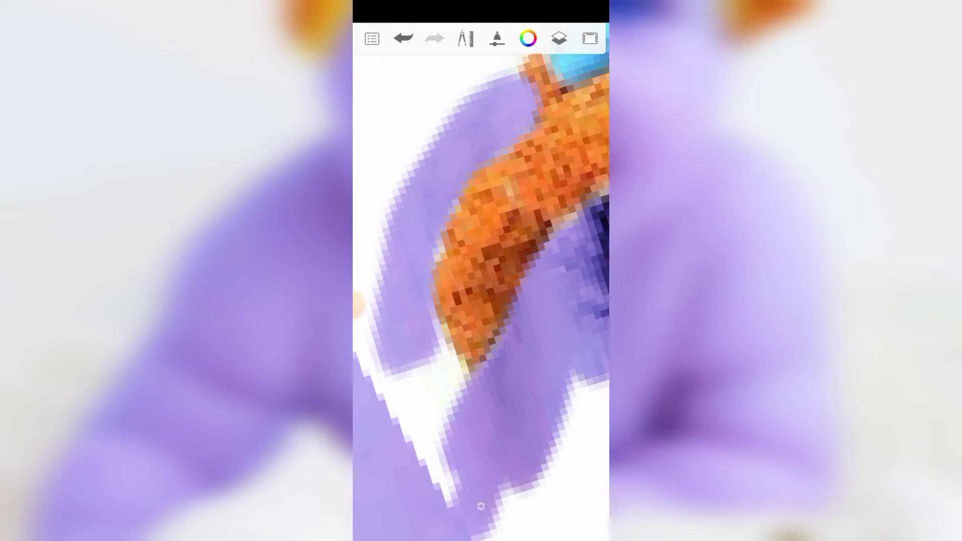
pyautogui.moveTo(400, 270); pyautogui.dragTo(451, 421)
pyautogui.scroll(-2, 480, 280)
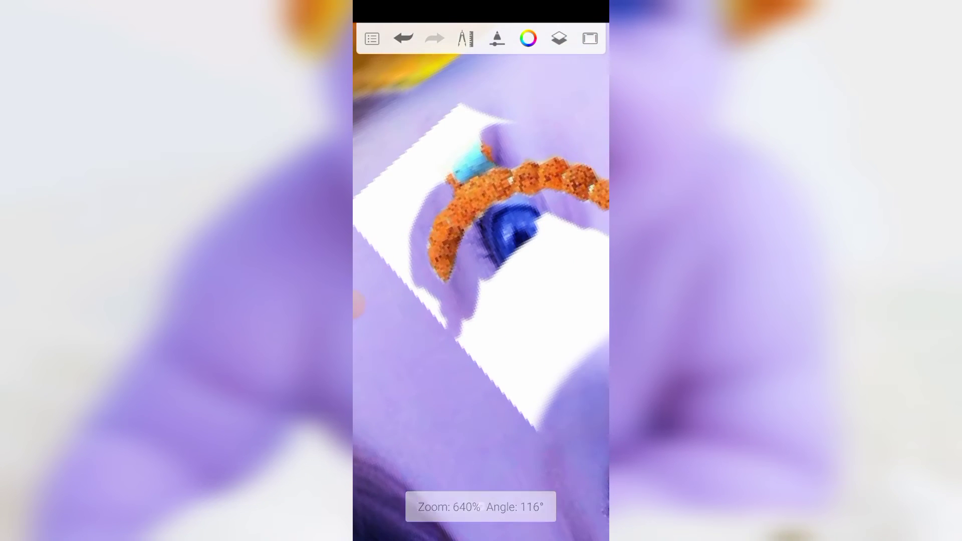
pyautogui.scroll(2, 482, 280)
pyautogui.moveTo(430, 255)
pyautogui.mouseDown()
pyautogui.moveTo(472, 191)
pyautogui.moveTo(401, 310)
pyautogui.mouseUp()
pyautogui.moveTo(460, 151); pyautogui.dragTo(385, 331)
pyautogui.scroll(-3, 482, 280)
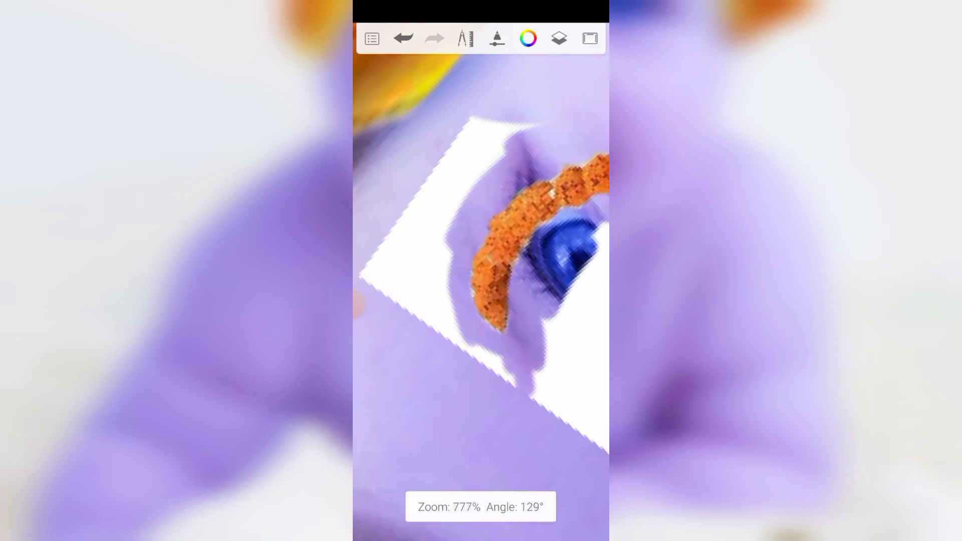
pyautogui.scroll(2, 481, 280)
# Cover the last white patches and the white stripe across the face with violet
pyautogui.moveTo(367, 265); pyautogui.dragTo(411, 301)
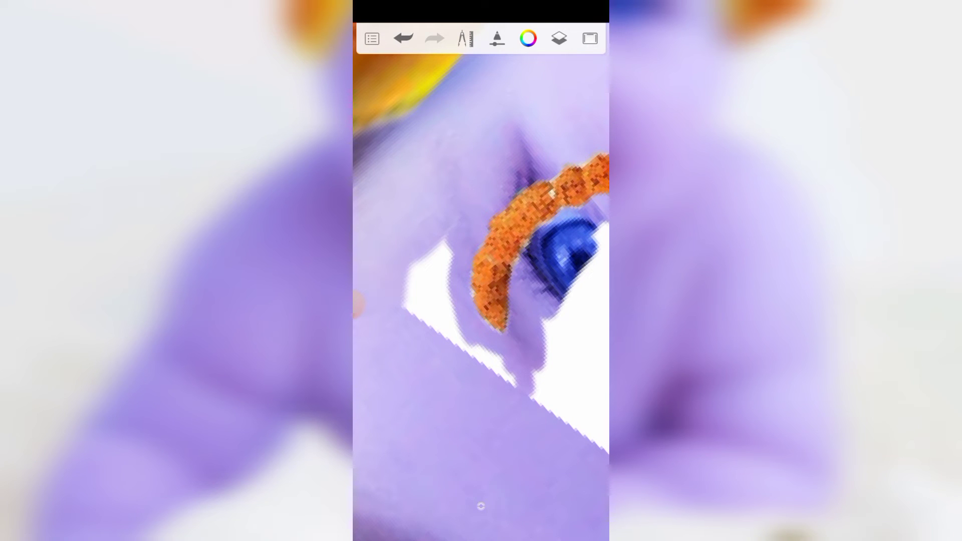
pyautogui.moveTo(416, 240); pyautogui.dragTo(451, 331)
pyautogui.scroll(-2, 481, 280)
pyautogui.moveTo(430, 231); pyautogui.dragTo(467, 311)
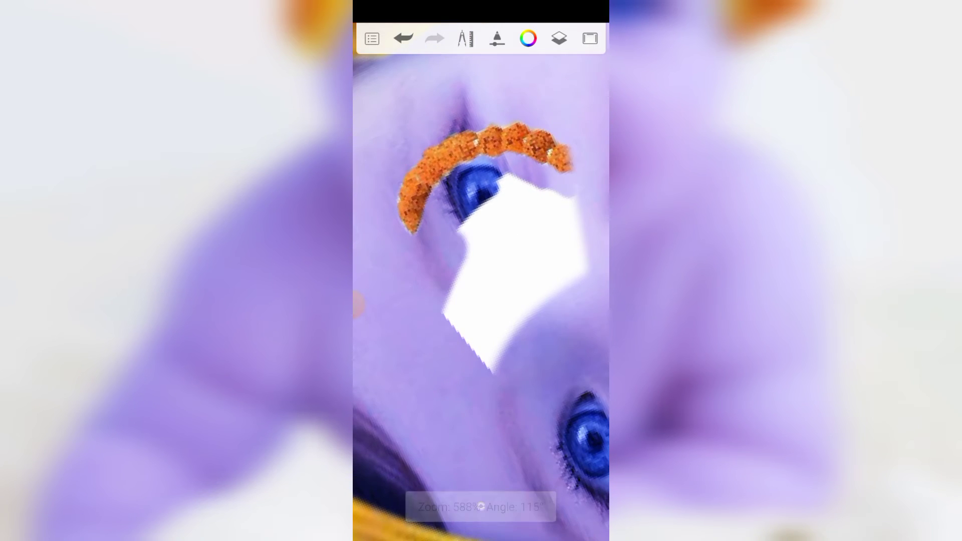
pyautogui.moveTo(460, 175)
pyautogui.mouseDown()
pyautogui.moveTo(576, 235)
pyautogui.moveTo(445, 331)
pyautogui.mouseUp()
pyautogui.moveTo(581, 246); pyautogui.dragTo(501, 316)
pyautogui.moveTo(521, 281); pyautogui.dragTo(476, 361)
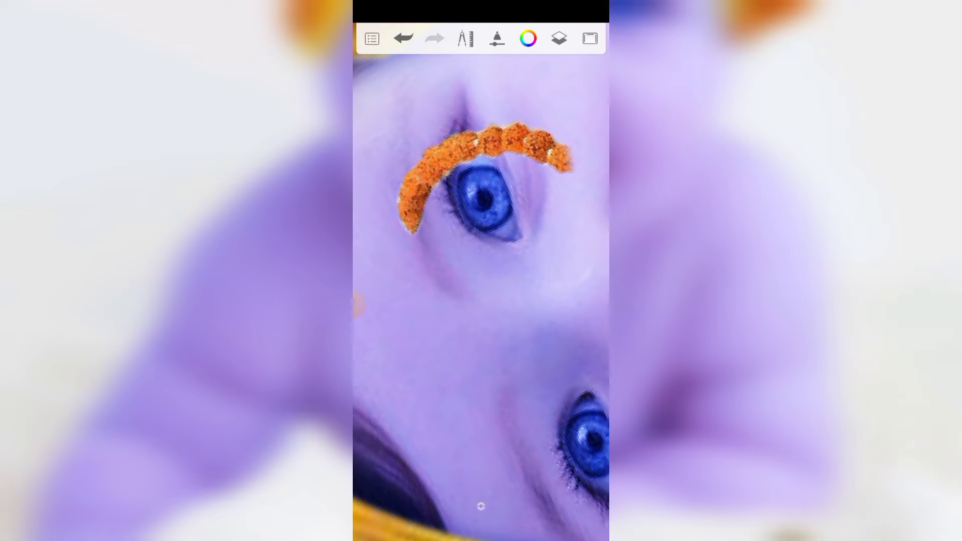
pyautogui.scroll(-5, 481, 280)
pyautogui.scroll(-2, 481, 280)
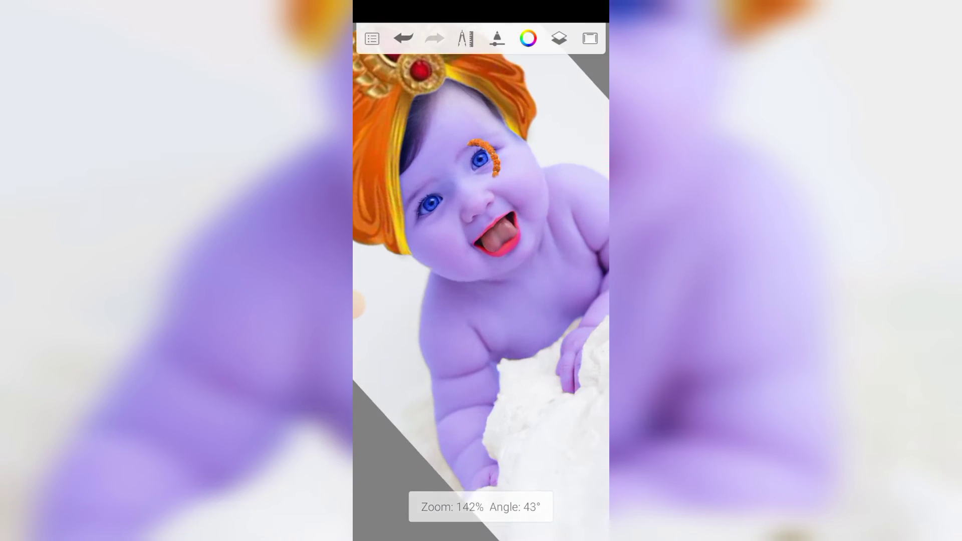
# Transform the bead arc onto the baby's wrist, scaled to 114% and rotated 90°
pyautogui.scroll(-2, 481, 280)
pyautogui.scroll(-1, 481, 281)
pyautogui.scroll(-1, 481, 281)
pyautogui.scroll(-1, 481, 281)
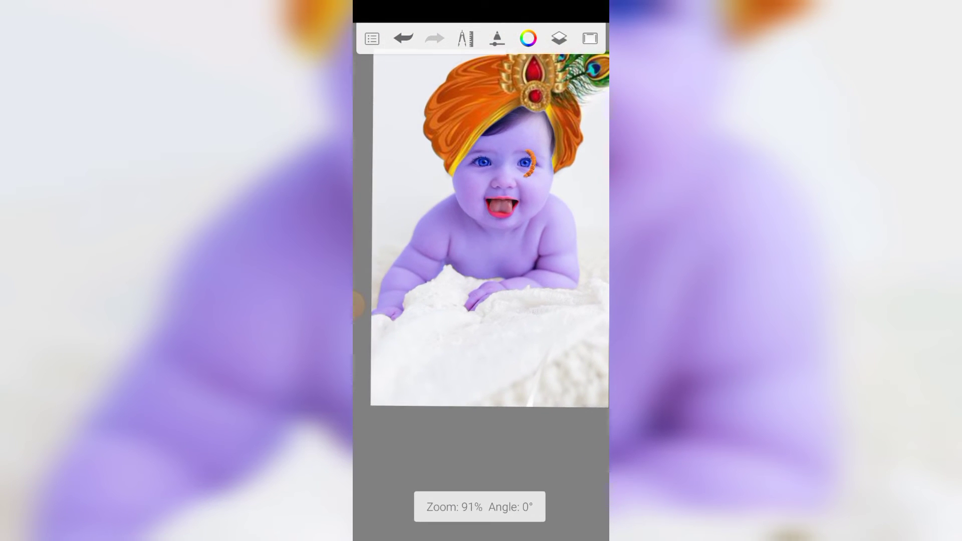
pyautogui.scroll(1, 481, 280)
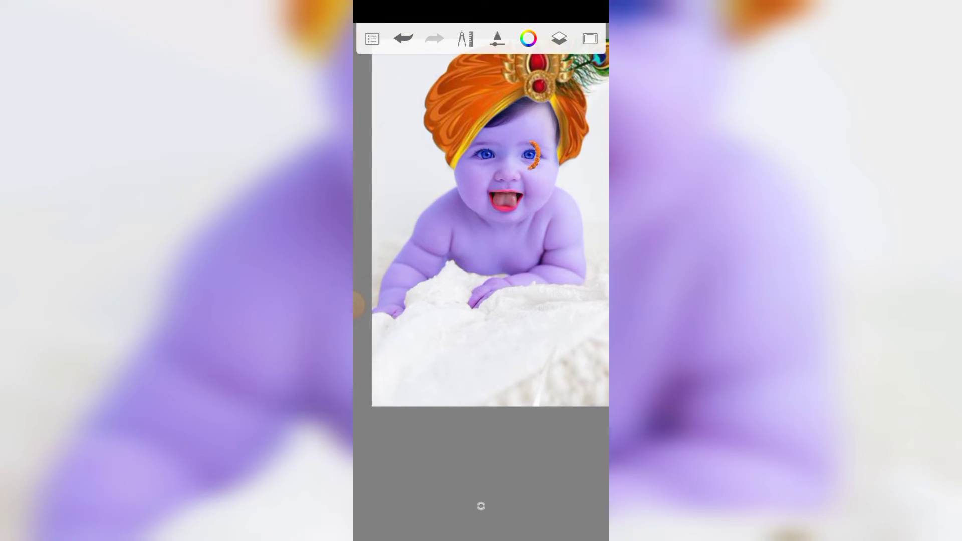
pyautogui.click(465, 38)
pyautogui.click(479, 79)
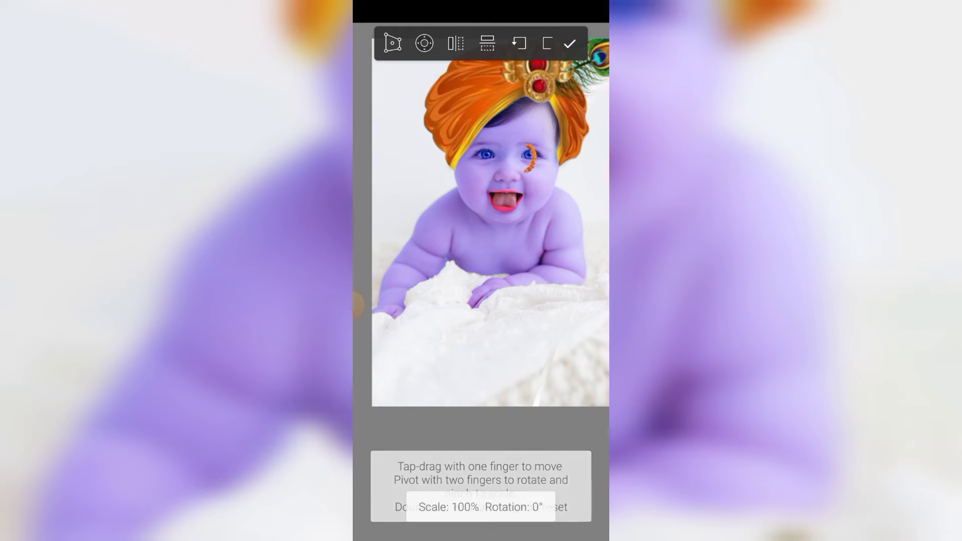
pyautogui.moveTo(535, 155); pyautogui.dragTo(494, 193)
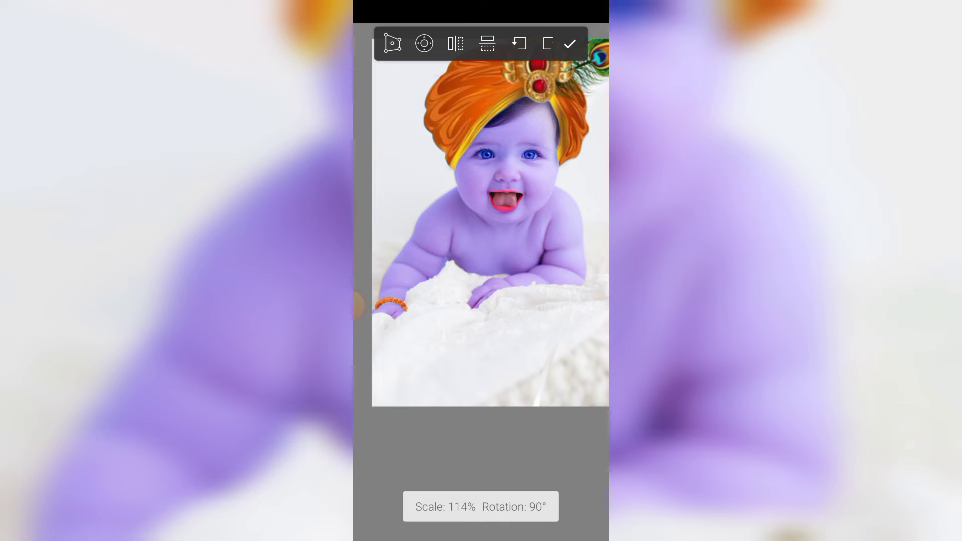
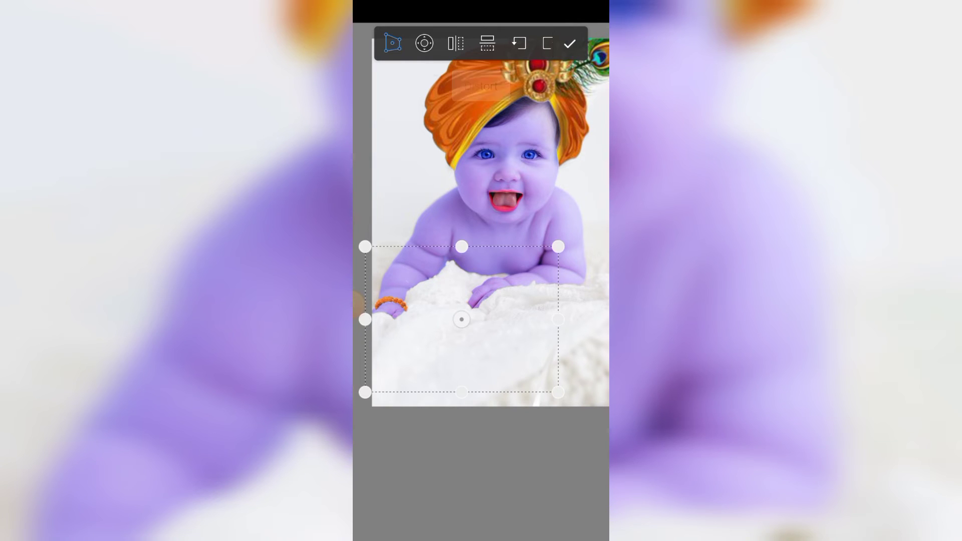
# Warp the orange bracelet's corners and pivot so it wraps the left wrist, then commit it
pyautogui.moveTo(558, 247); pyautogui.dragTo(559, 243)
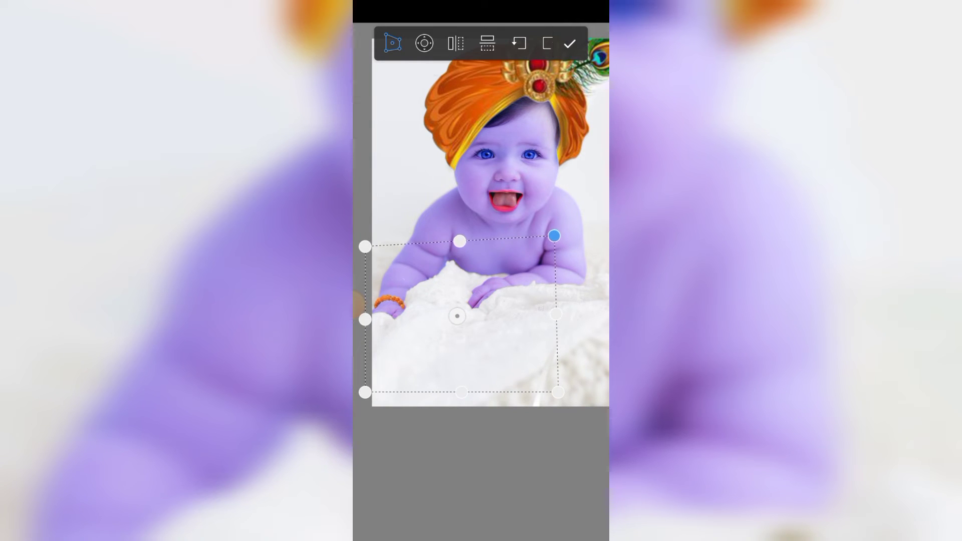
pyautogui.moveTo(554, 235); pyautogui.dragTo(556, 237)
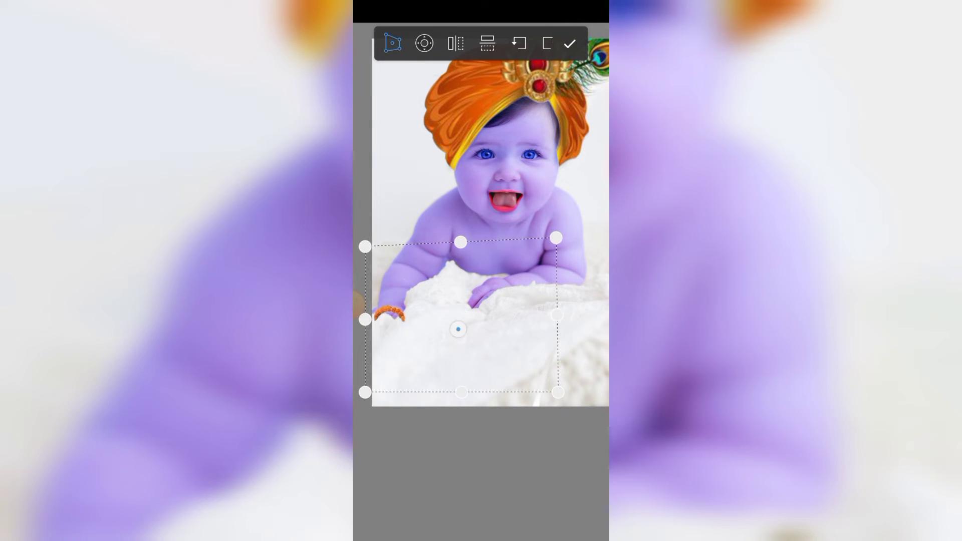
pyautogui.moveTo(458, 317); pyautogui.dragTo(460, 321)
pyautogui.click(570, 43)
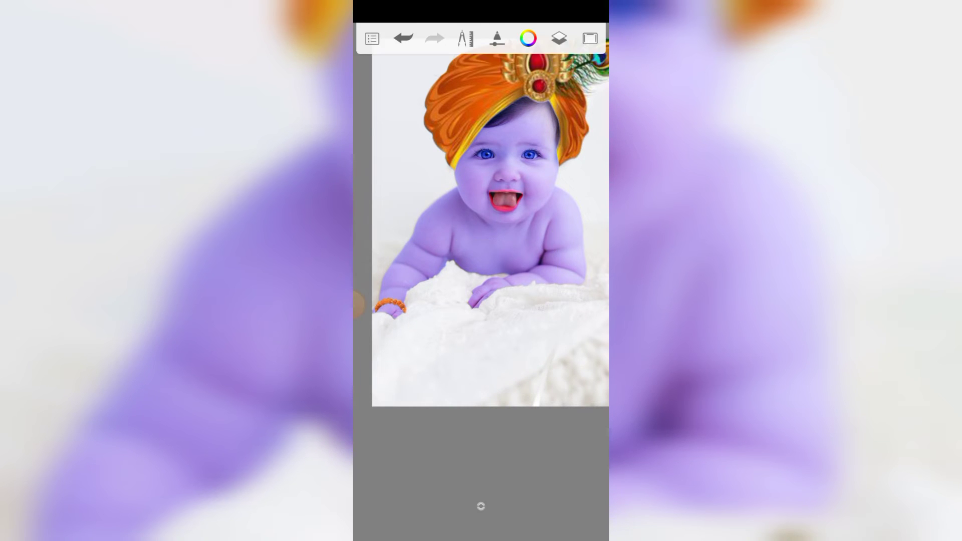
pyautogui.scroll(1, 481, 230)
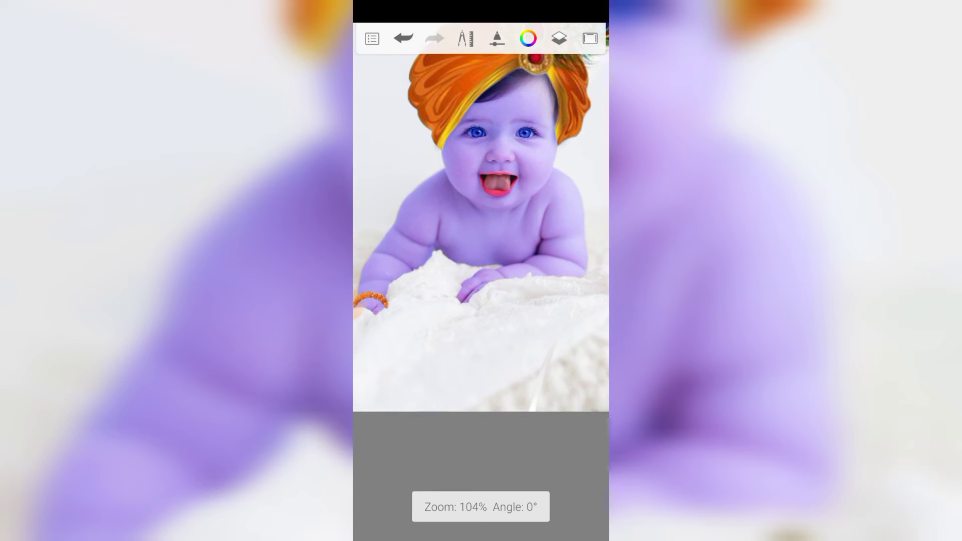
pyautogui.scroll(-1, 481, 230)
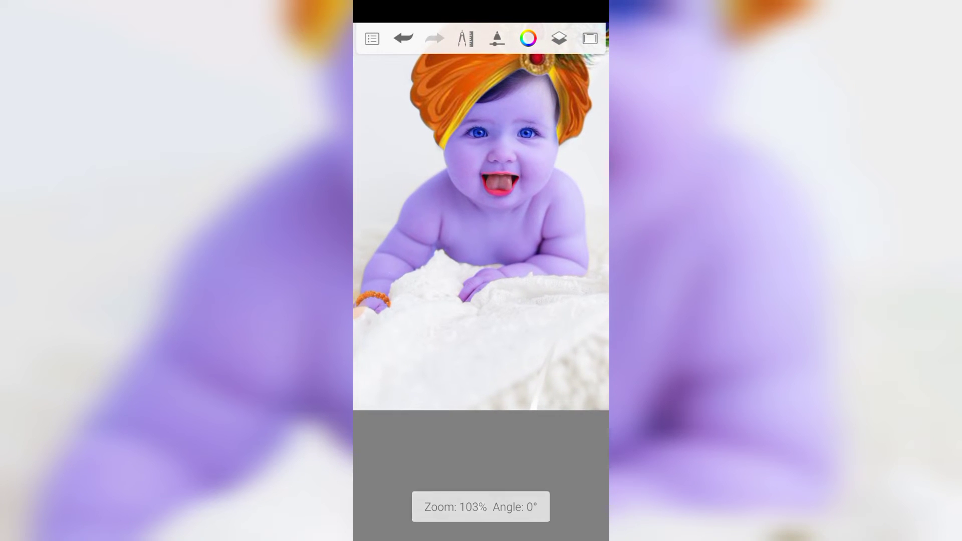
# Duplicate the orange bracelet layer
pyautogui.click(558, 38)
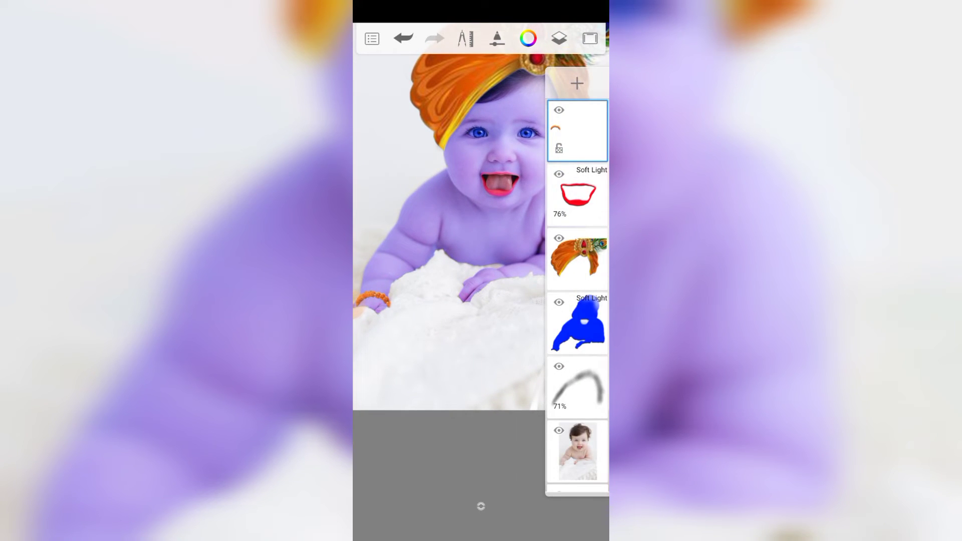
pyautogui.click(577, 130)
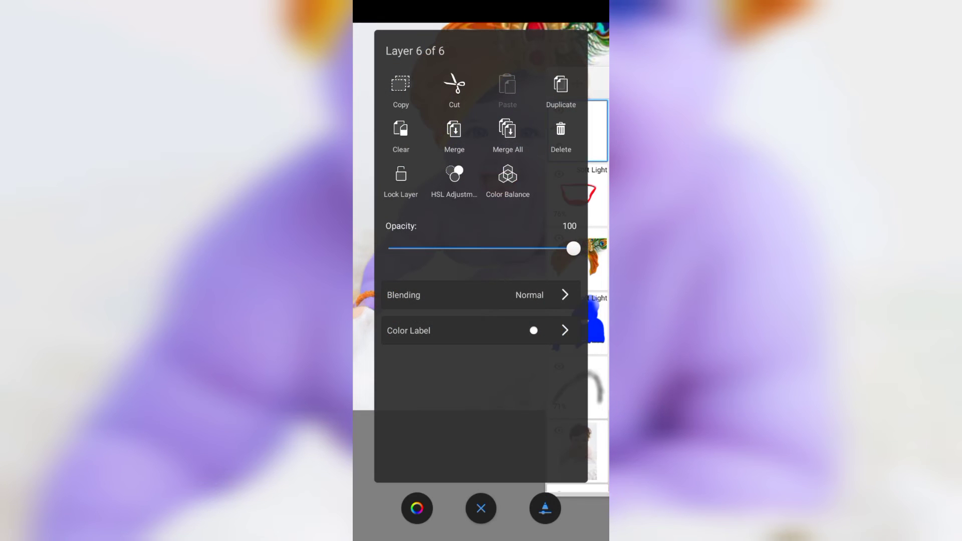
pyautogui.click(561, 88)
# Move and rotate the bracelet copy onto the baby's other wrist with Transform
pyautogui.click(465, 38)
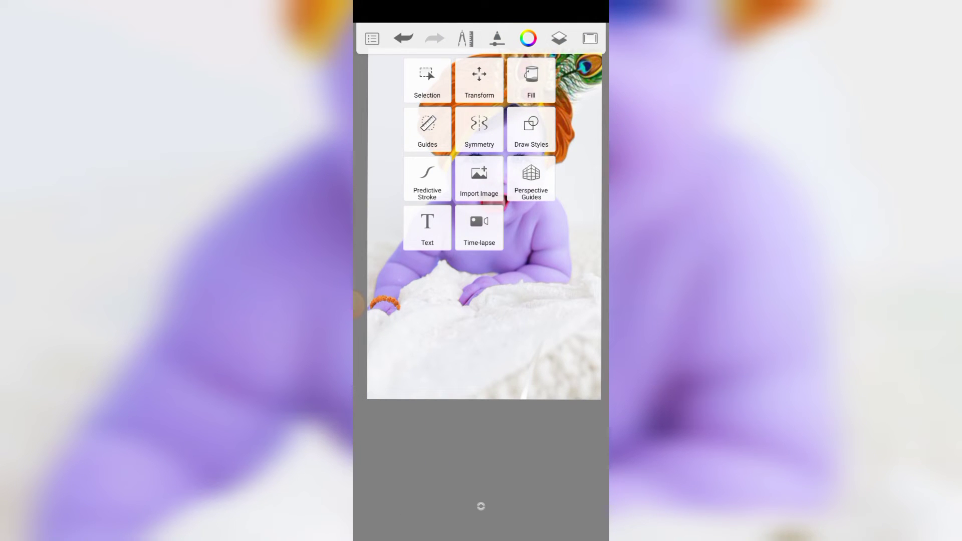
pyautogui.click(479, 80)
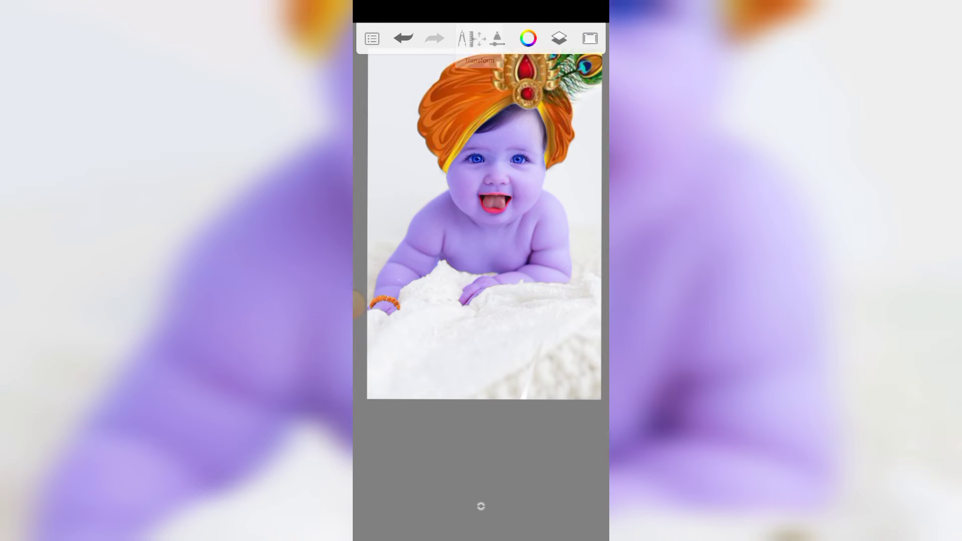
pyautogui.moveTo(385, 303)
pyautogui.mouseDown()
pyautogui.moveTo(451, 255)
pyautogui.moveTo(476, 253)
pyautogui.moveTo(511, 273)
pyautogui.moveTo(495, 282)
pyautogui.mouseUp()
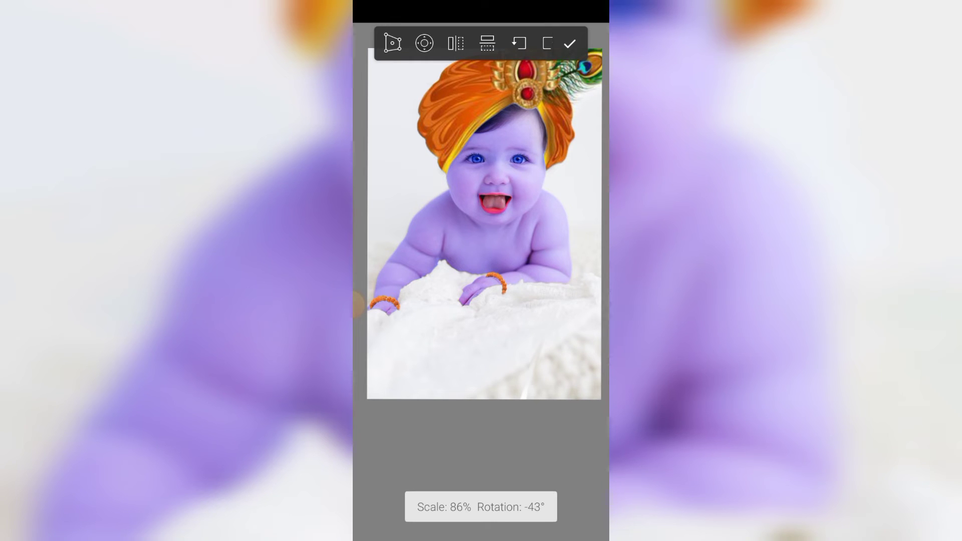
# Commit the copied bracelet's placement on the other wrist
pyautogui.click(570, 43)
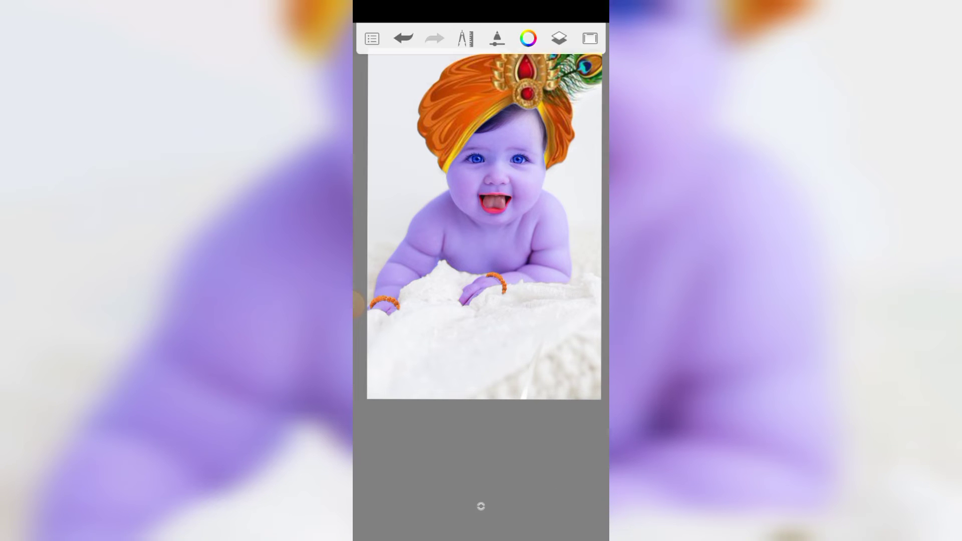
pyautogui.scroll(3, 481, 226)
pyautogui.scroll(-1, 481, 225)
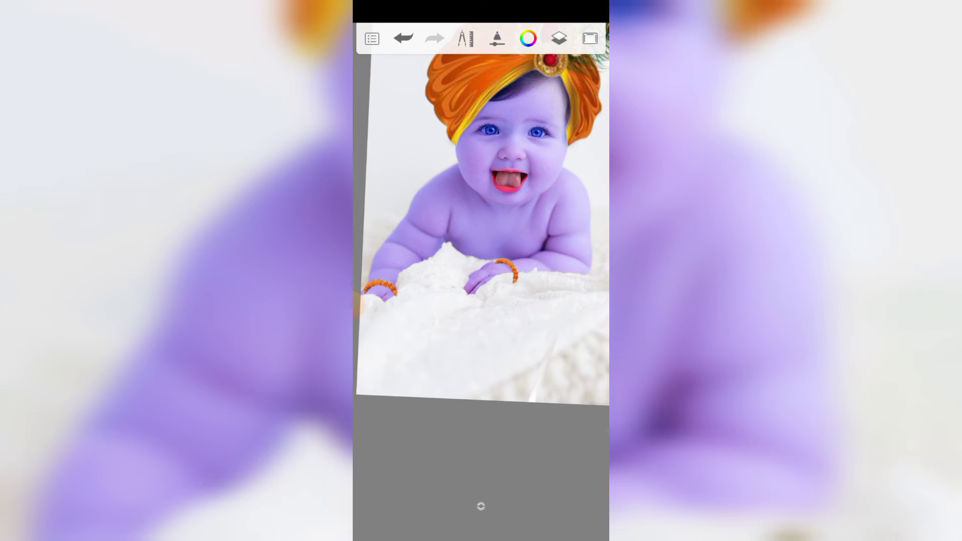
# Paint lavender skin over the second bracelet's lower beads, redoing one stroke
pyautogui.click(481, 506)
pyautogui.click(480, 506)
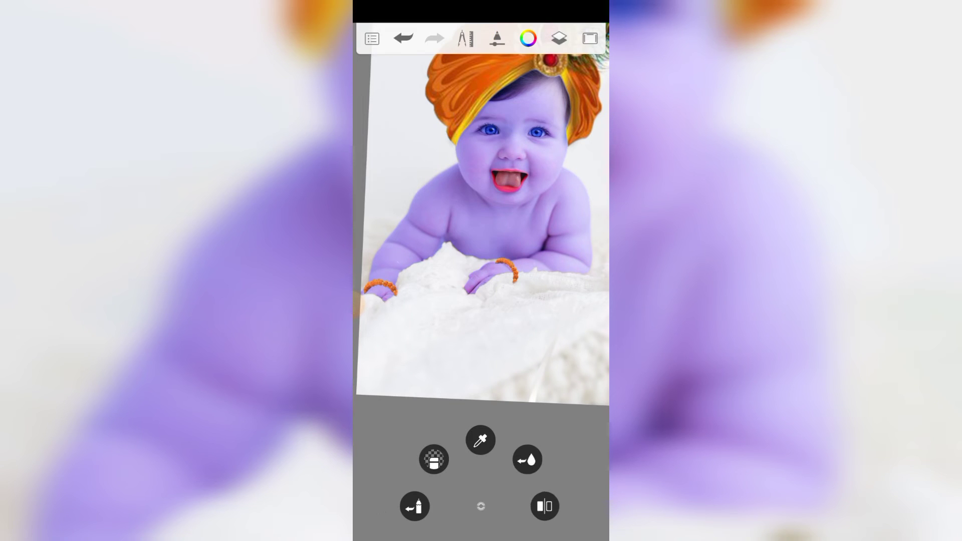
pyautogui.scroll(5, 481, 270)
pyautogui.scroll(3, 481, 271)
pyautogui.scroll(3, 481, 270)
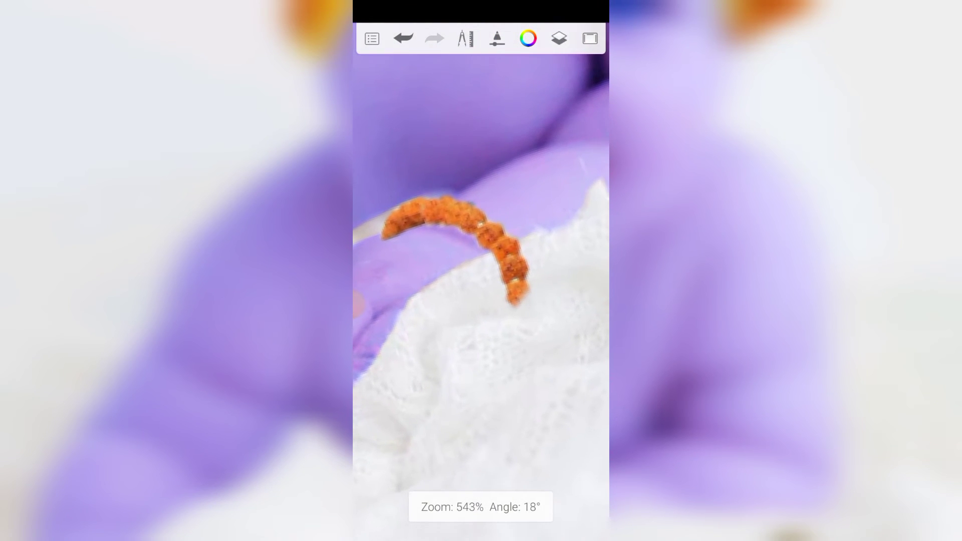
pyautogui.moveTo(519, 286); pyautogui.dragTo(499, 242)
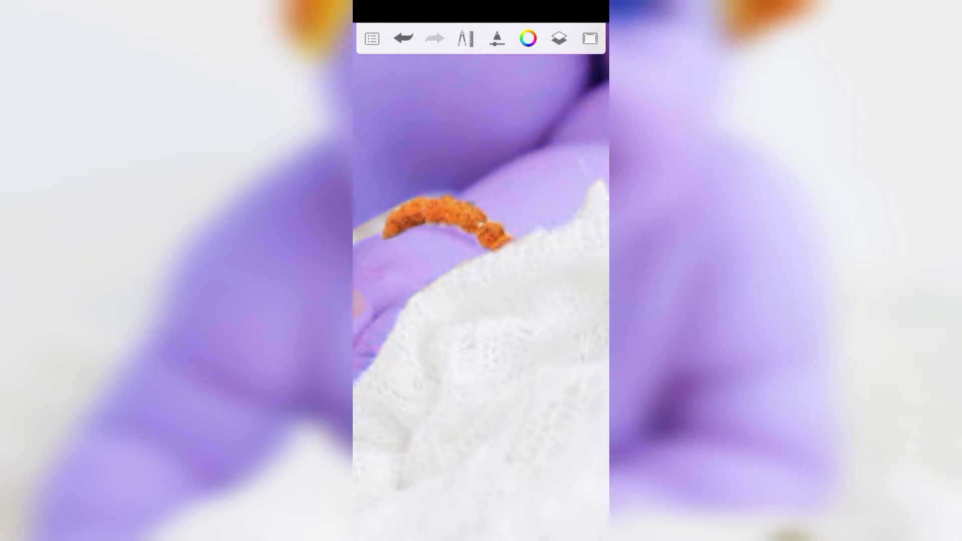
pyautogui.scroll(-3, 481, 271)
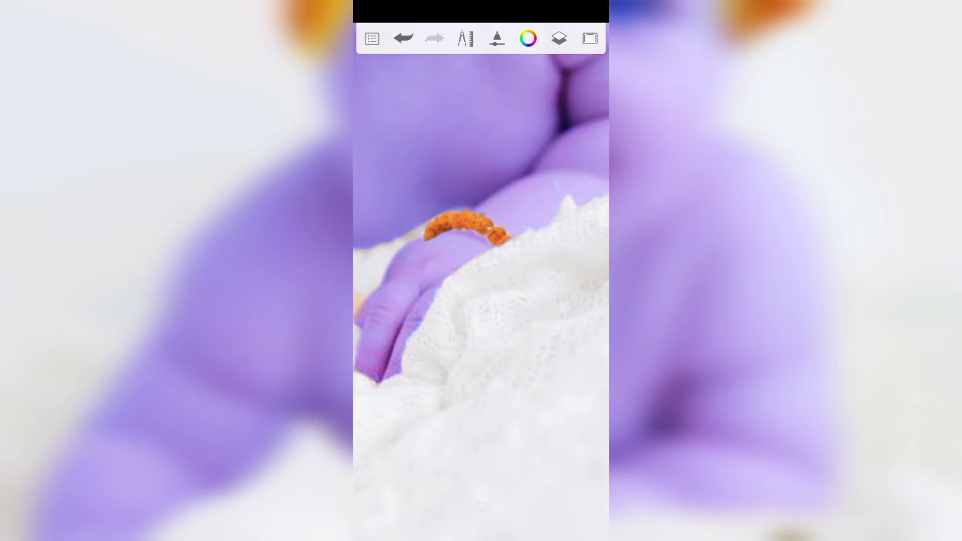
pyautogui.scroll(3, 481, 270)
pyautogui.scroll(-3, 481, 270)
pyautogui.scroll(5, 481, 270)
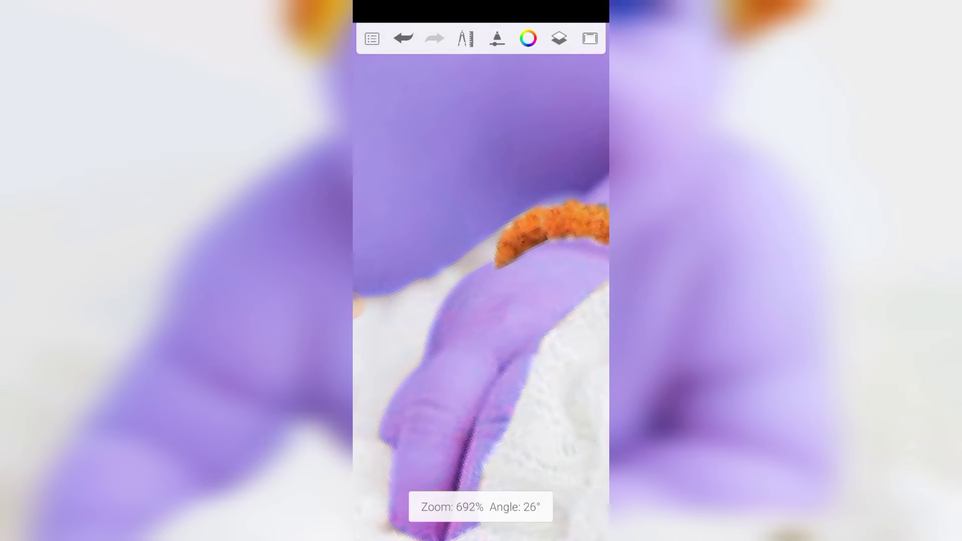
pyautogui.moveTo(525, 250)
pyautogui.mouseDown()
pyautogui.moveTo(498, 260)
pyautogui.moveTo(504, 251)
pyautogui.mouseUp()
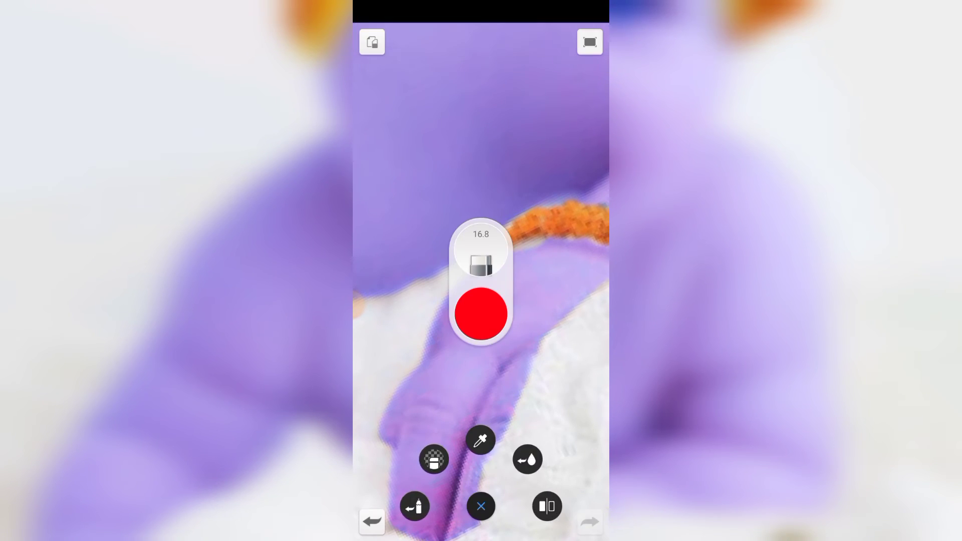
pyautogui.click(372, 517)
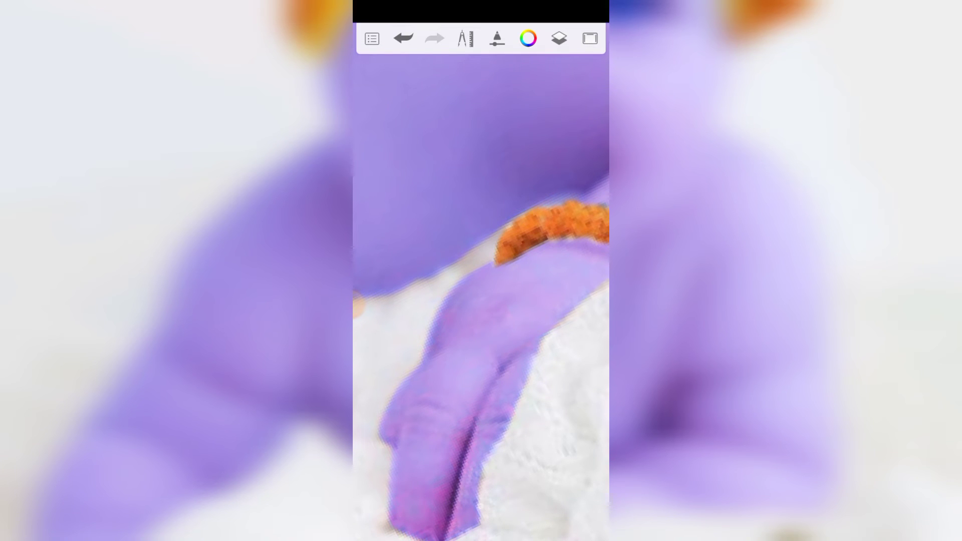
pyautogui.moveTo(530, 249); pyautogui.dragTo(497, 264)
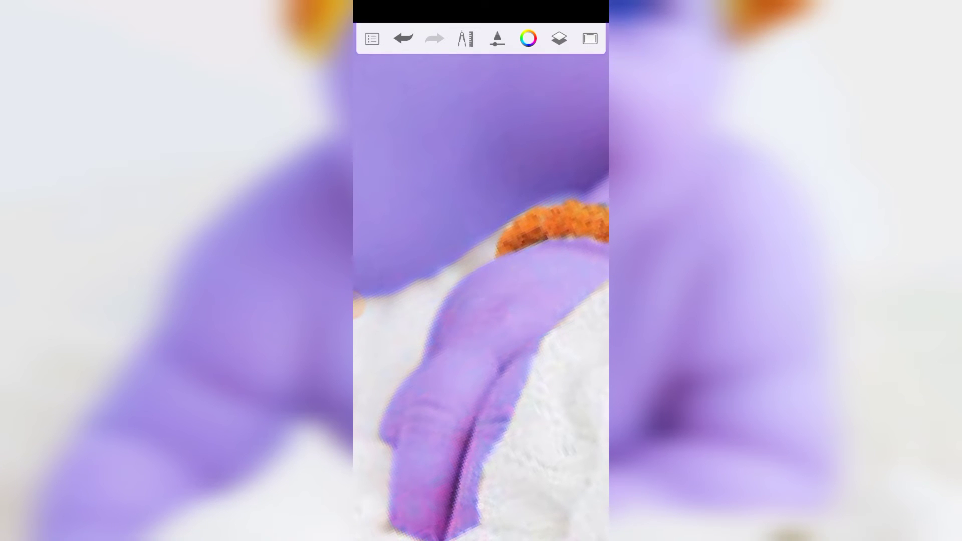
# Switch to the other bracelet layer
pyautogui.scroll(-3, 481, 280)
pyautogui.scroll(-2, 480, 281)
pyautogui.scroll(2, 480, 280)
pyautogui.scroll(3, 481, 281)
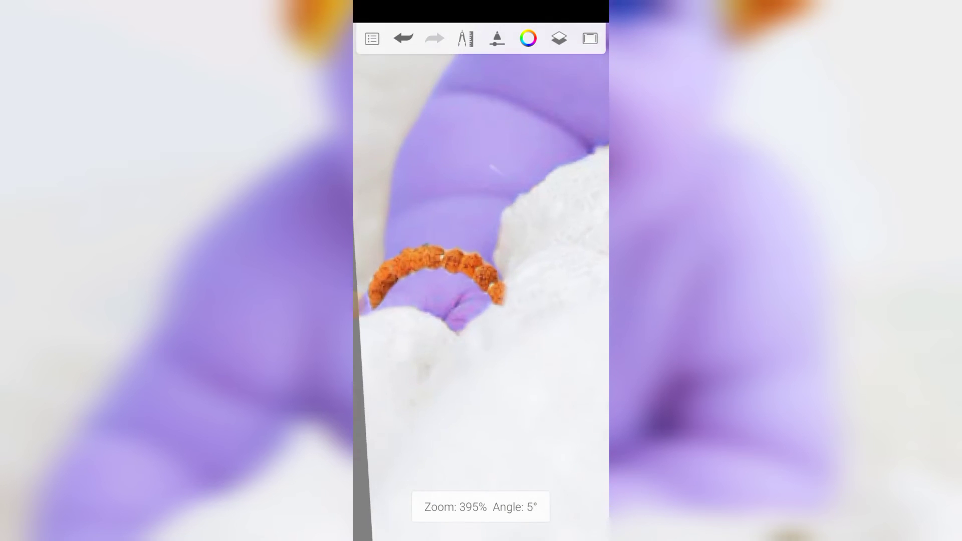
pyautogui.scroll(5, 441, 281)
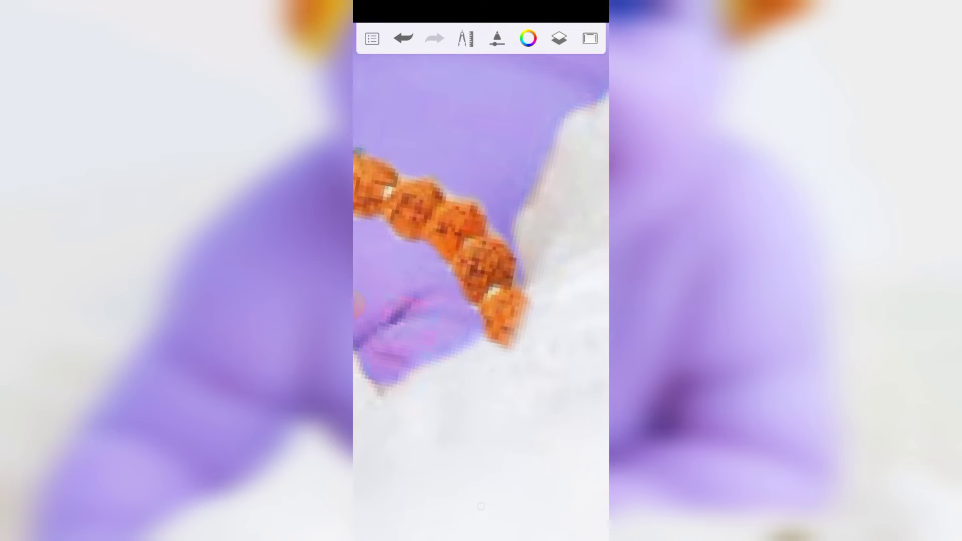
pyautogui.click(559, 38)
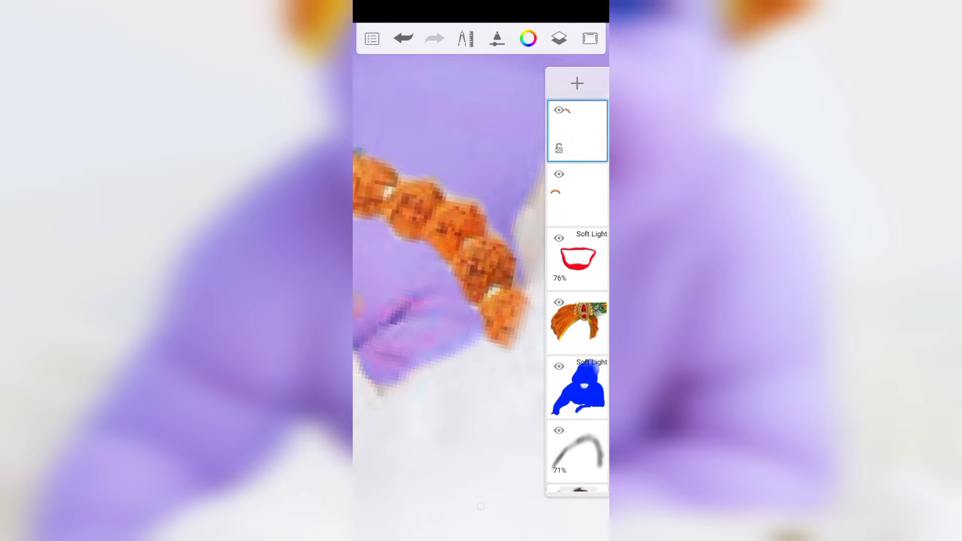
pyautogui.click(577, 195)
pyautogui.click(559, 38)
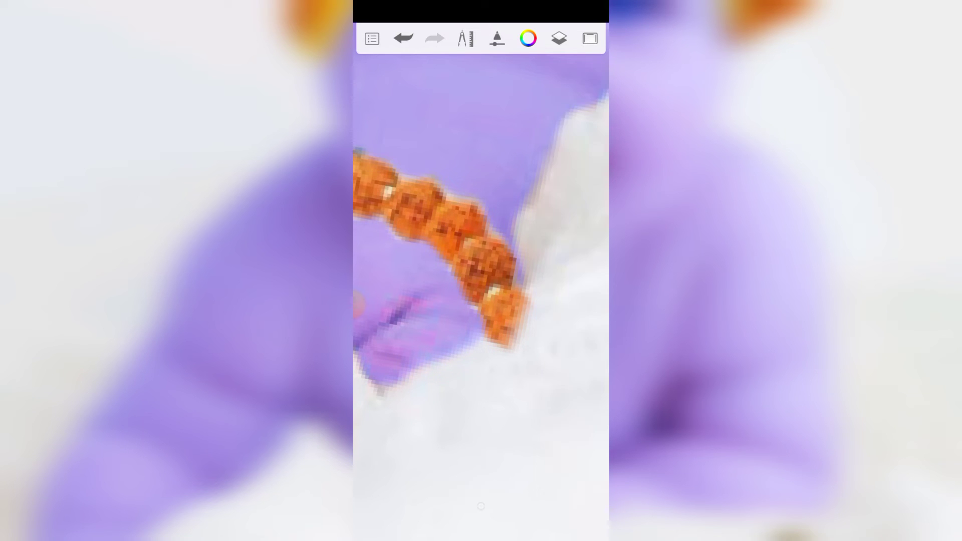
# Erase the last bead's bottom tip and paint skin over its lower edge
pyautogui.scroll(2, 481, 251)
pyautogui.scroll(-3, 481, 250)
pyautogui.moveTo(518, 253); pyautogui.dragTo(486, 293)
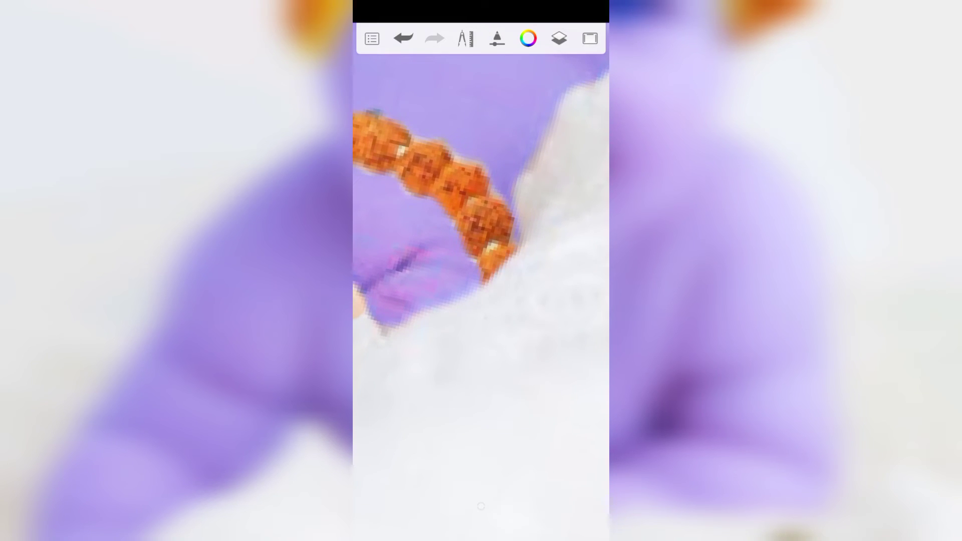
pyautogui.scroll(-5, 481, 250)
pyautogui.scroll(3, 480, 250)
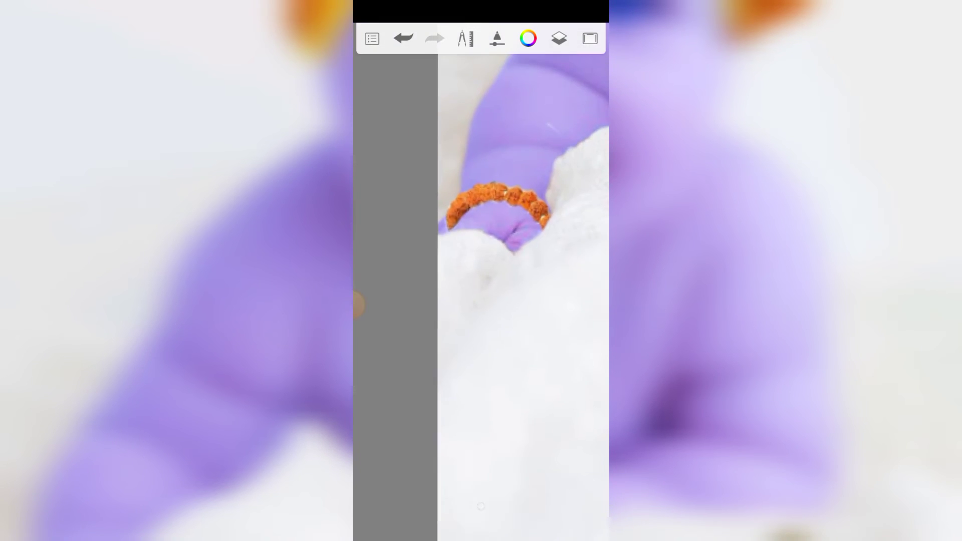
pyautogui.scroll(2, 480, 251)
pyautogui.scroll(2, 480, 251)
pyautogui.scroll(1, 481, 251)
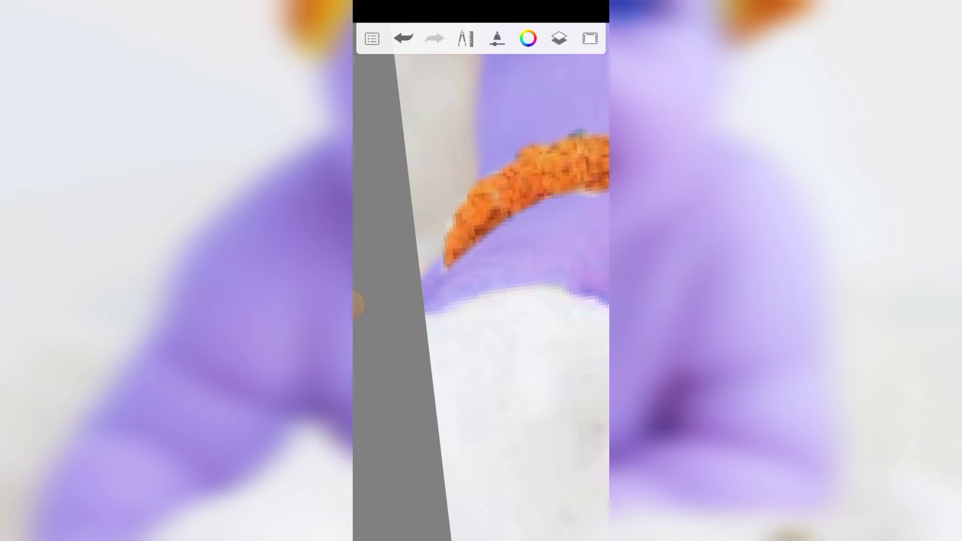
pyautogui.moveTo(444, 265); pyautogui.dragTo(494, 231)
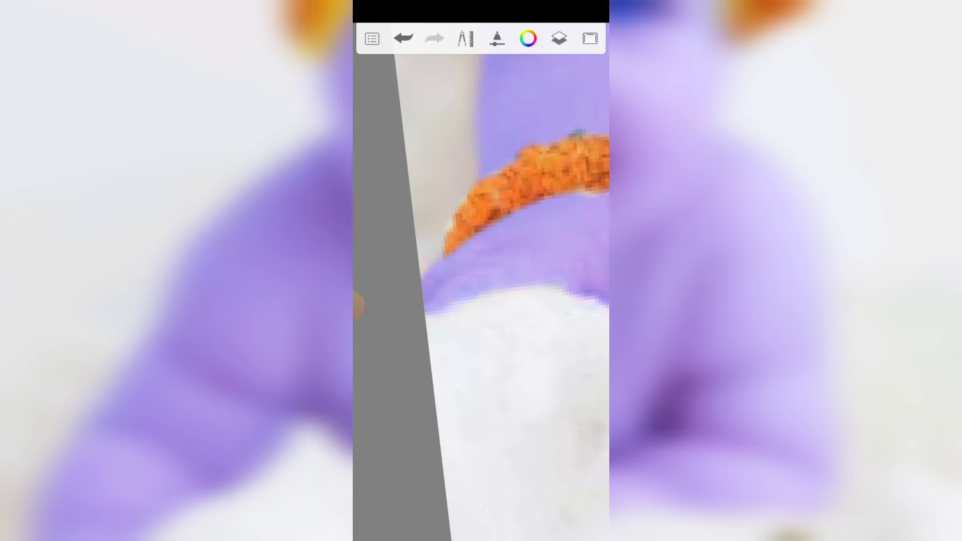
pyautogui.scroll(-3, 481, 251)
pyautogui.scroll(1, 481, 251)
pyautogui.scroll(-1, 481, 251)
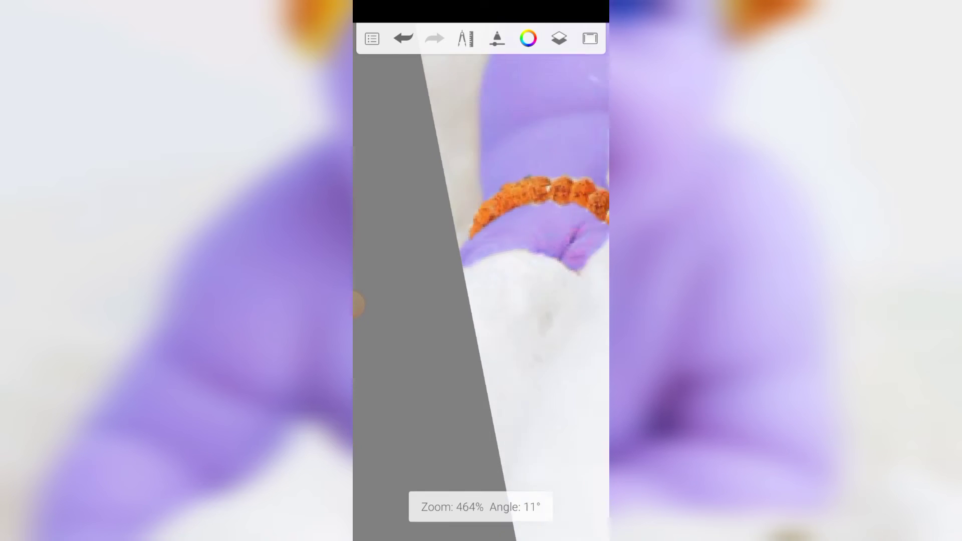
pyautogui.scroll(-3, 480, 250)
pyautogui.scroll(-1, 481, 251)
pyautogui.scroll(-1, 480, 250)
pyautogui.scroll(1, 481, 251)
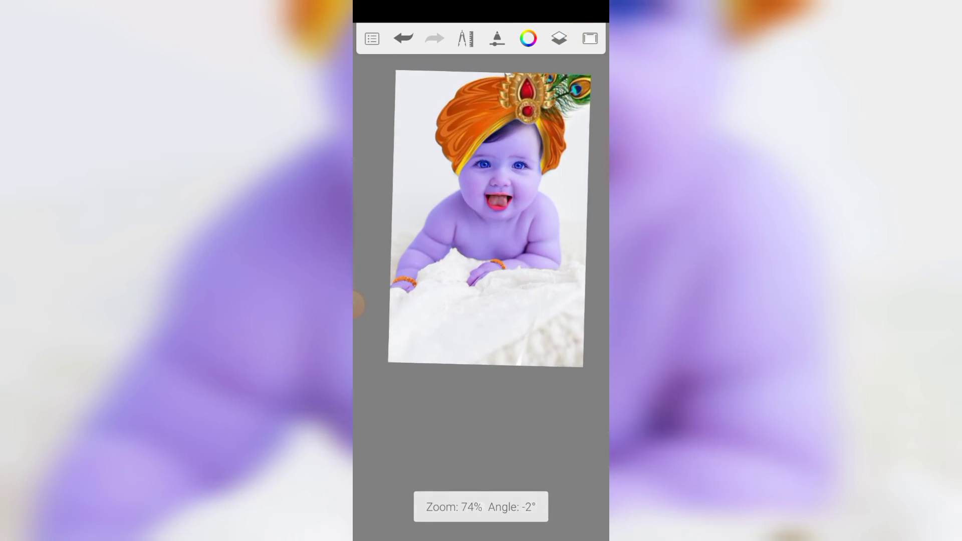
pyautogui.scroll(1, 489, 256)
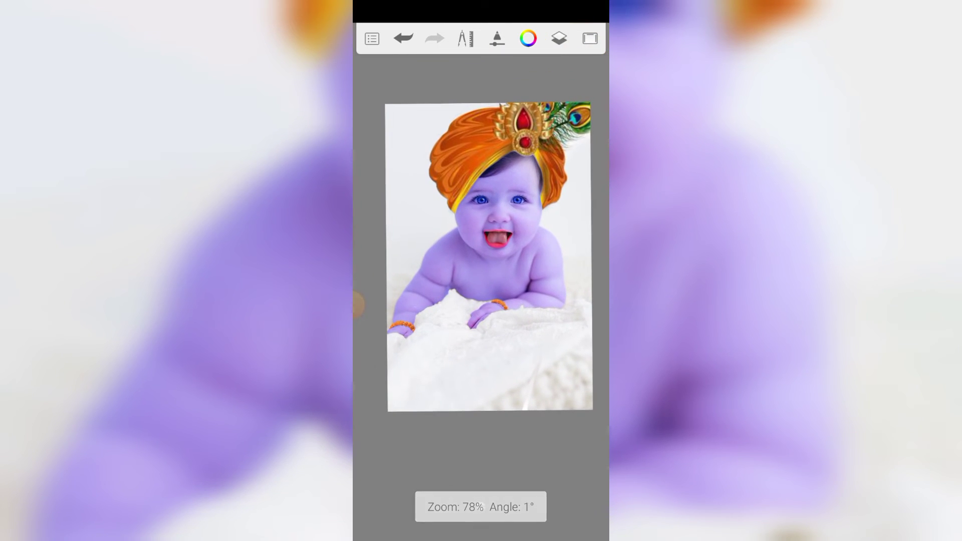
pyautogui.click(559, 38)
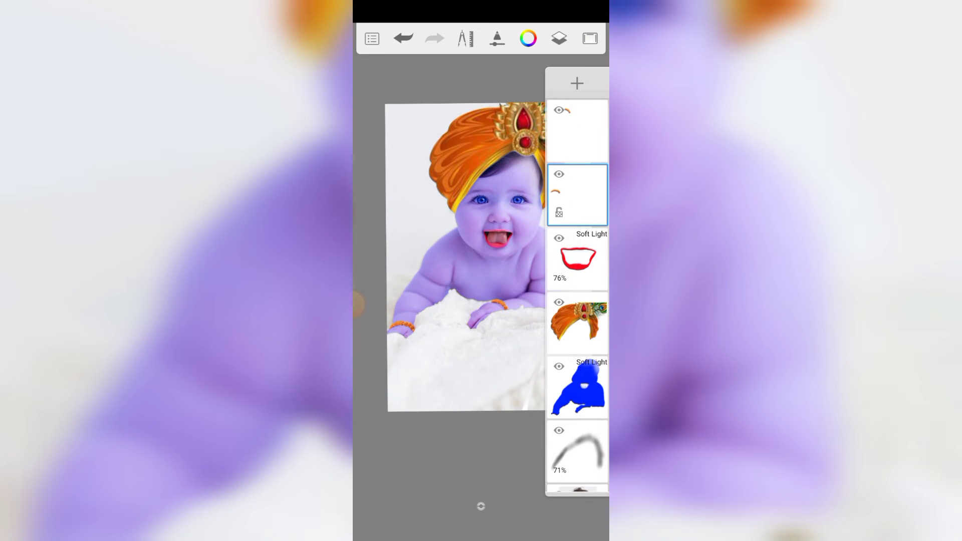
# Add an empty layer and move it below the eyebrow layer
pyautogui.click(577, 83)
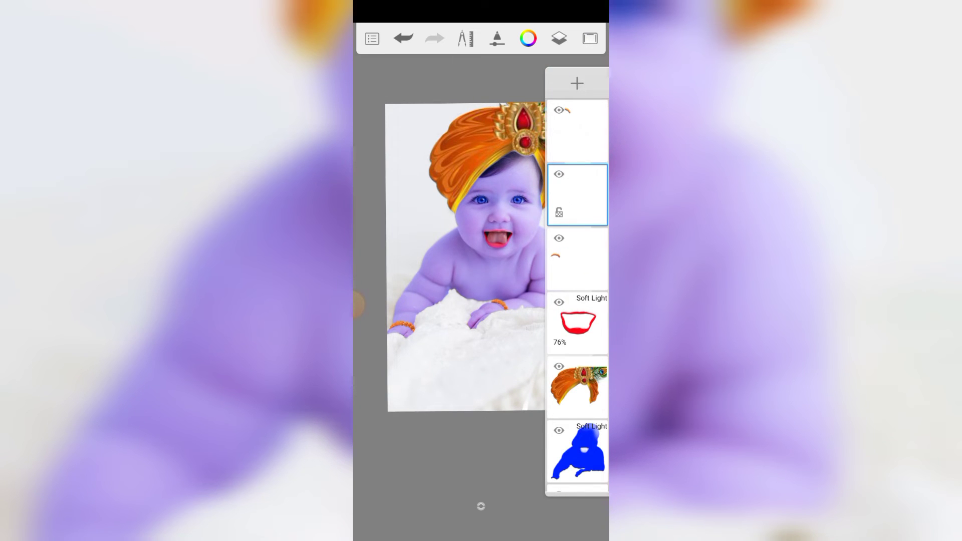
pyautogui.moveTo(577, 195); pyautogui.dragTo(578, 259)
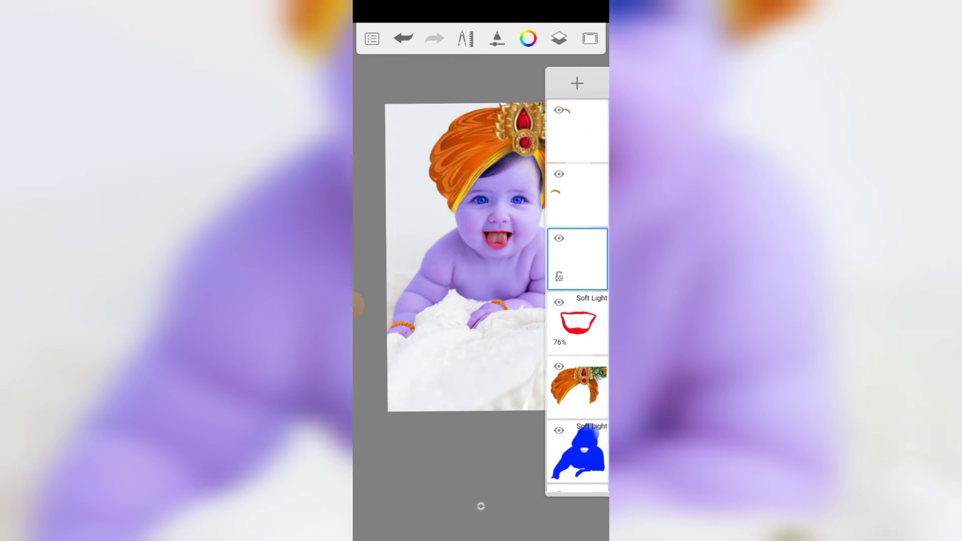
pyautogui.click(559, 38)
# Select the Airbrush and set the painting colour to black (000000)
pyautogui.click(497, 38)
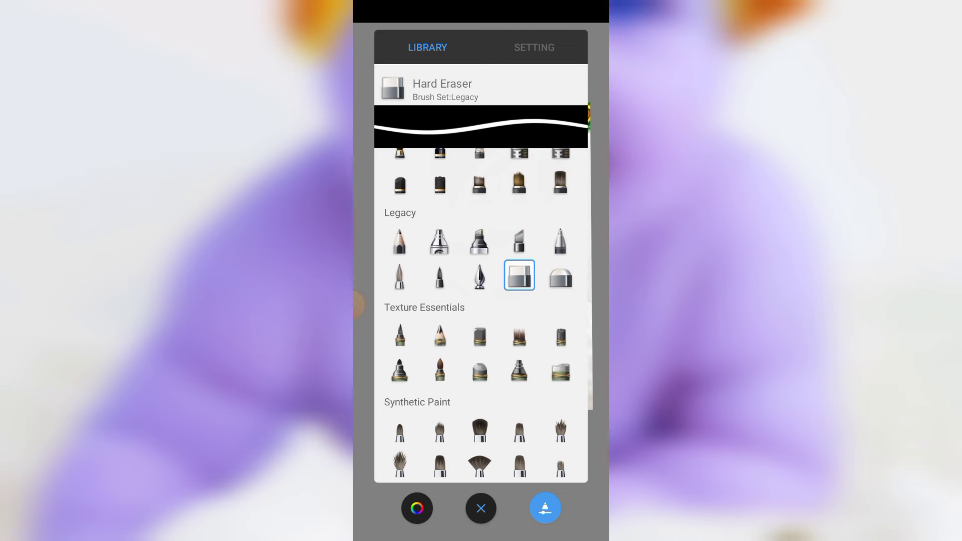
pyautogui.click(440, 241)
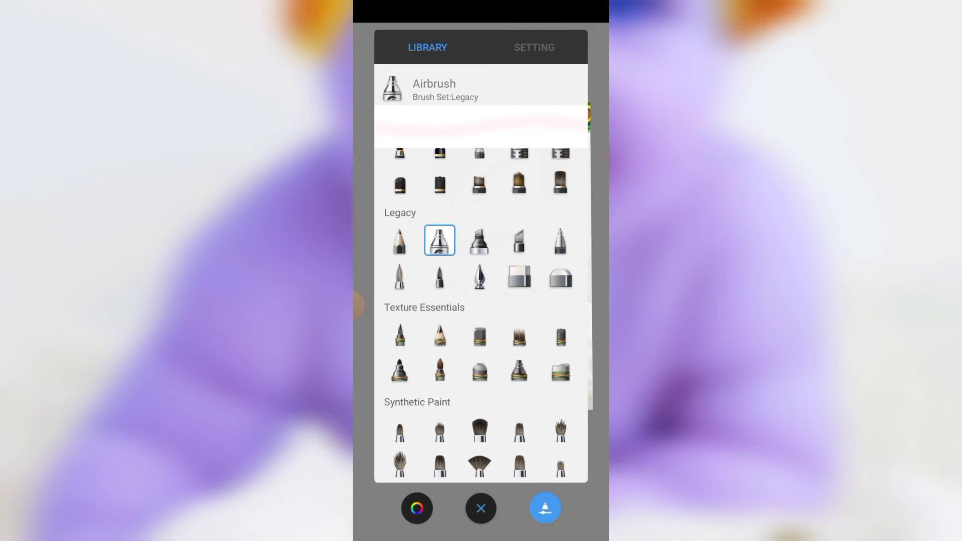
pyautogui.click(417, 508)
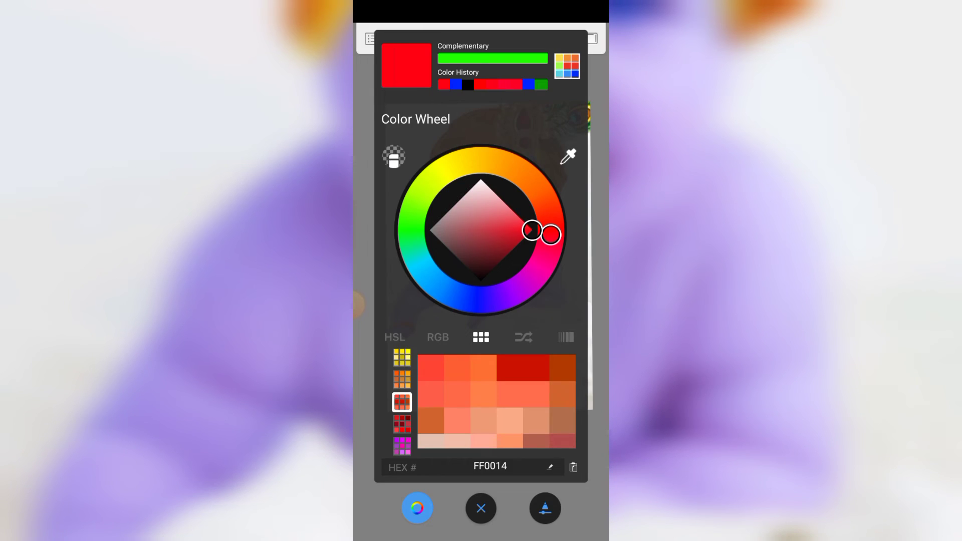
pyautogui.moveTo(531, 231); pyautogui.dragTo(480, 281)
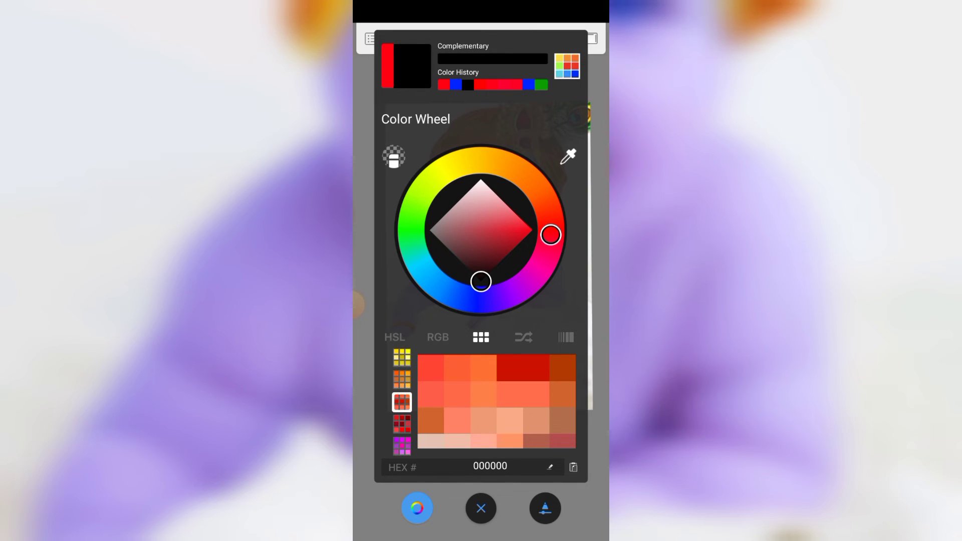
pyautogui.click(416, 507)
pyautogui.click(481, 506)
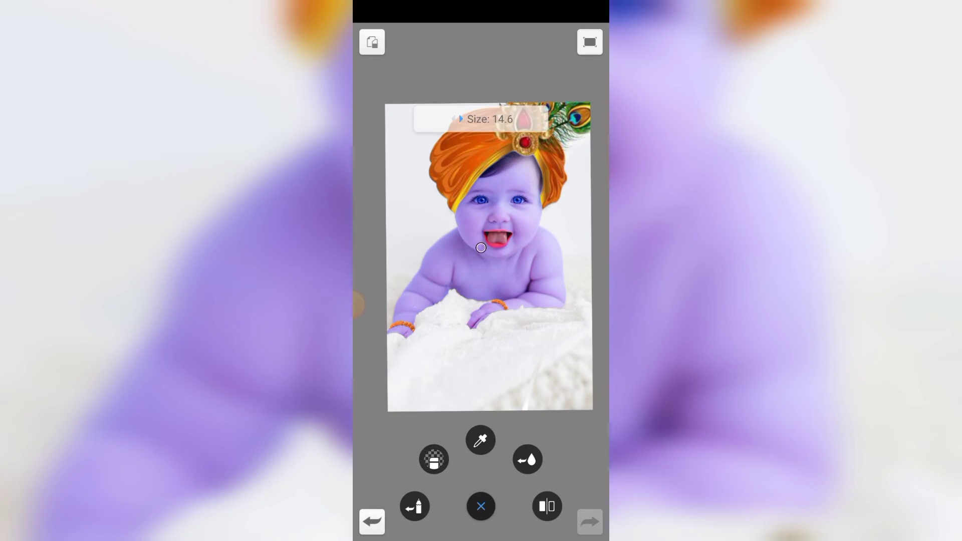
# Zoom in on the bracelet and paint a faint dark shadow on its left
pyautogui.click(481, 507)
pyautogui.scroll(3, 501, 315)
pyautogui.scroll(3, 501, 316)
pyautogui.scroll(5, 501, 316)
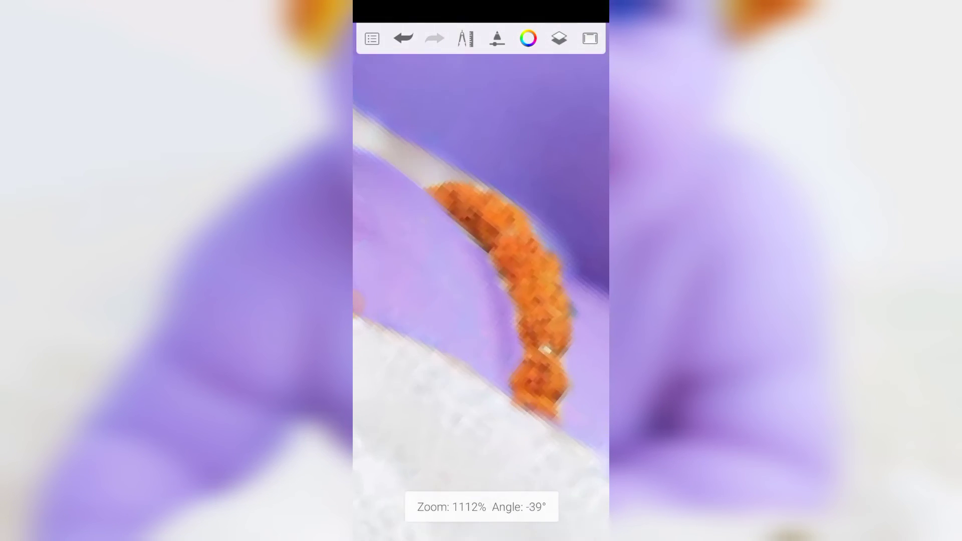
pyautogui.moveTo(501, 316); pyautogui.dragTo(521, 305)
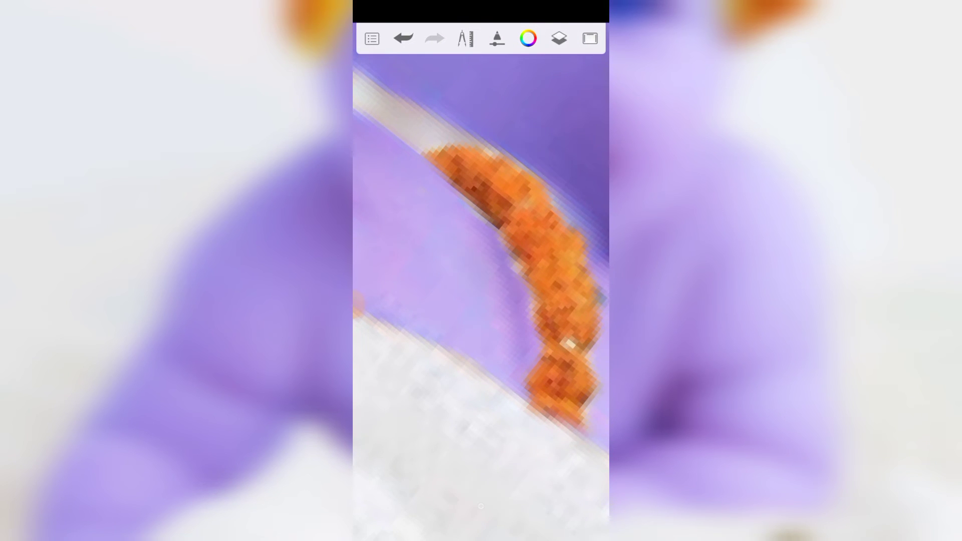
pyautogui.moveTo(514, 328); pyautogui.dragTo(531, 356)
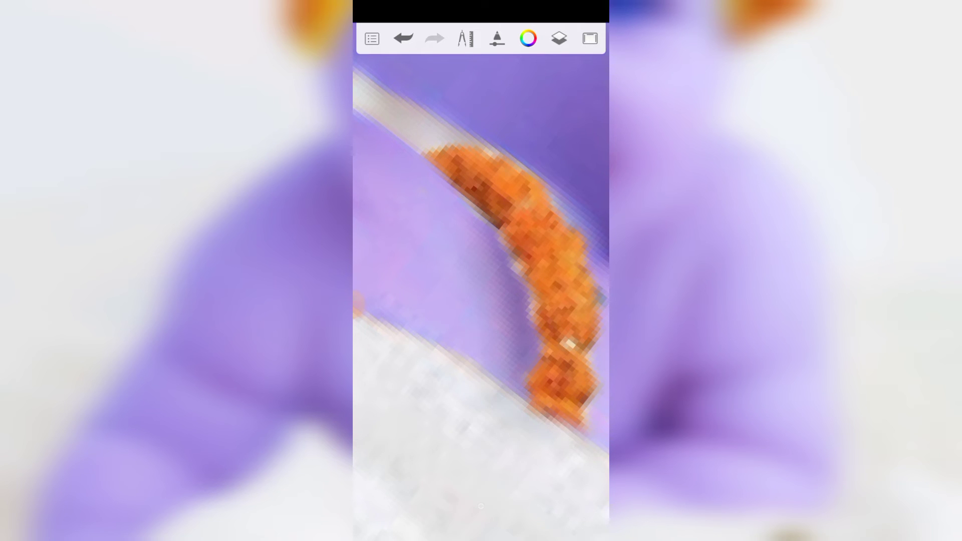
# Lower the airbrush flow and set the brush size to about 8
pyautogui.scroll(-3, 481, 281)
pyautogui.scroll(-3, 481, 280)
pyautogui.scroll(-3, 481, 280)
pyautogui.scroll(-1, 481, 281)
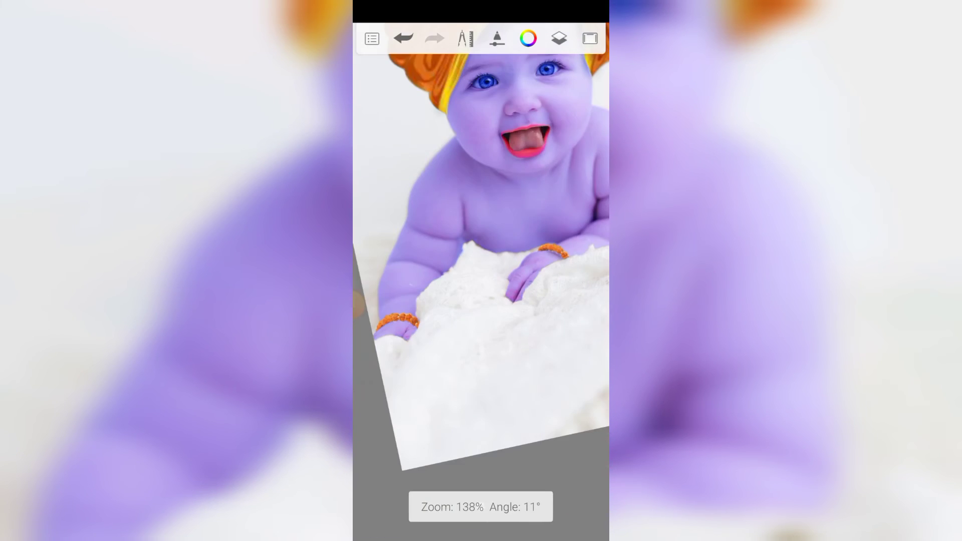
pyautogui.scroll(2, 395, 320)
pyautogui.scroll(5, 396, 320)
pyautogui.scroll(3, 396, 320)
pyautogui.scroll(2, 396, 321)
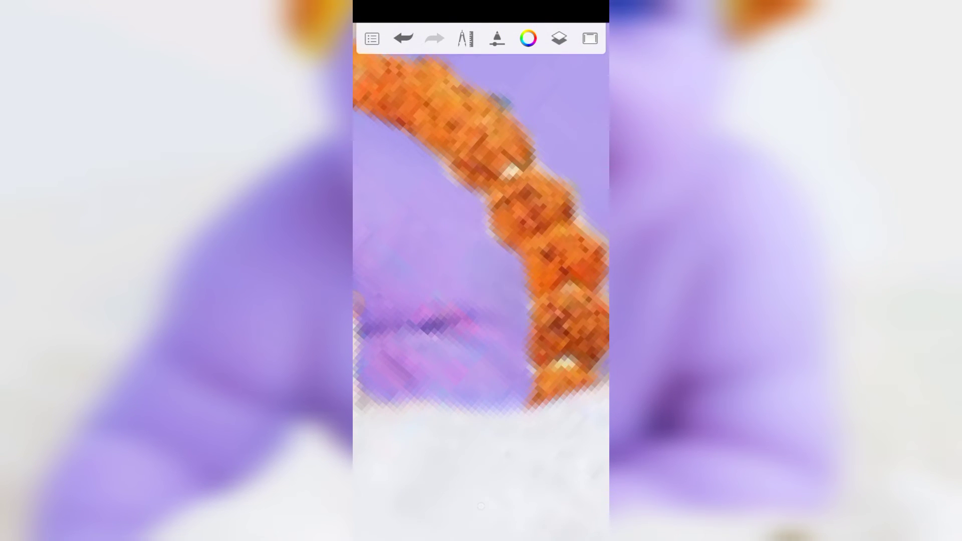
pyautogui.click(590, 38)
pyautogui.moveTo(481, 250)
pyautogui.mouseDown()
pyautogui.moveTo(481, 226)
pyautogui.moveTo(456, 251)
pyautogui.mouseUp()
pyautogui.click(590, 42)
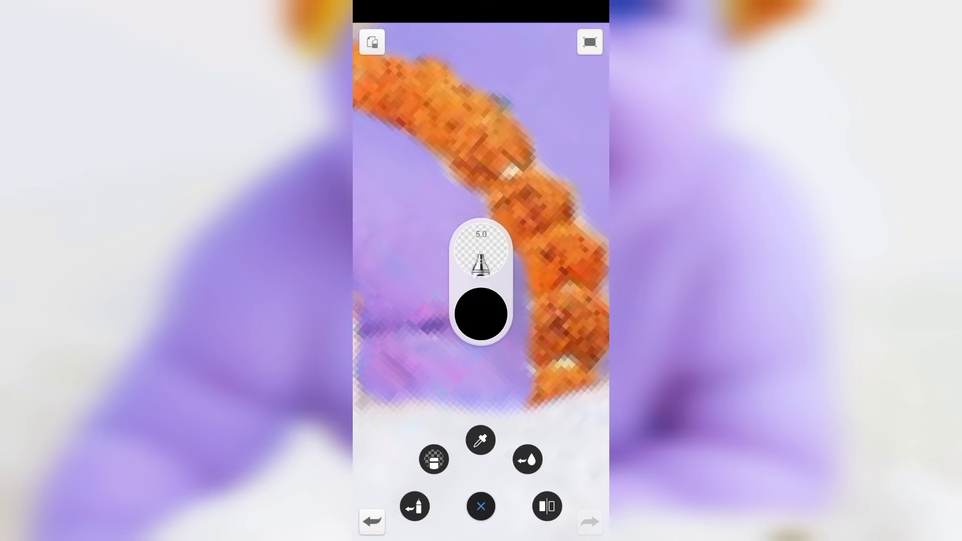
pyautogui.click(590, 42)
# Stroke dark shading on the purple skin along the bracelet
pyautogui.moveTo(511, 260)
pyautogui.mouseDown()
pyautogui.moveTo(521, 398)
pyautogui.moveTo(536, 413)
pyautogui.mouseUp()
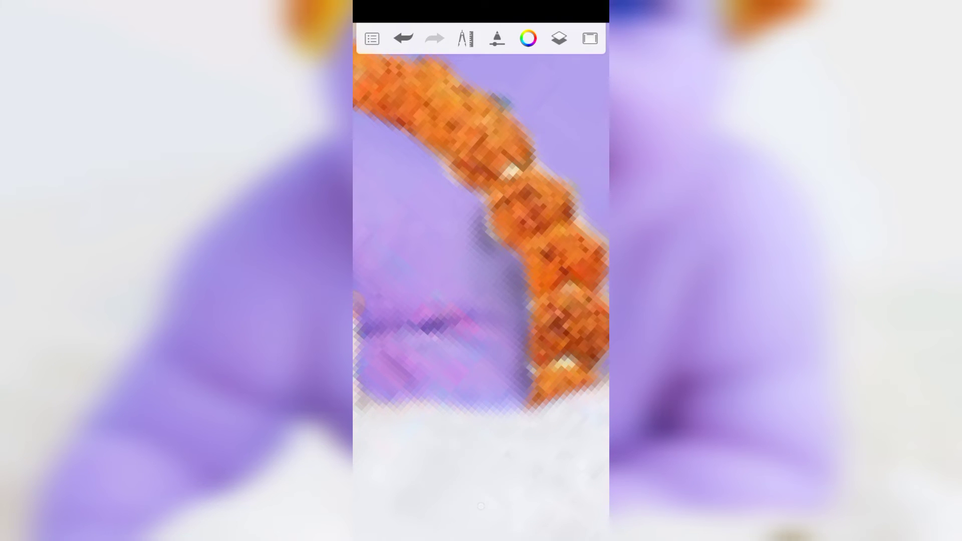
pyautogui.moveTo(481, 250); pyautogui.dragTo(451, 291)
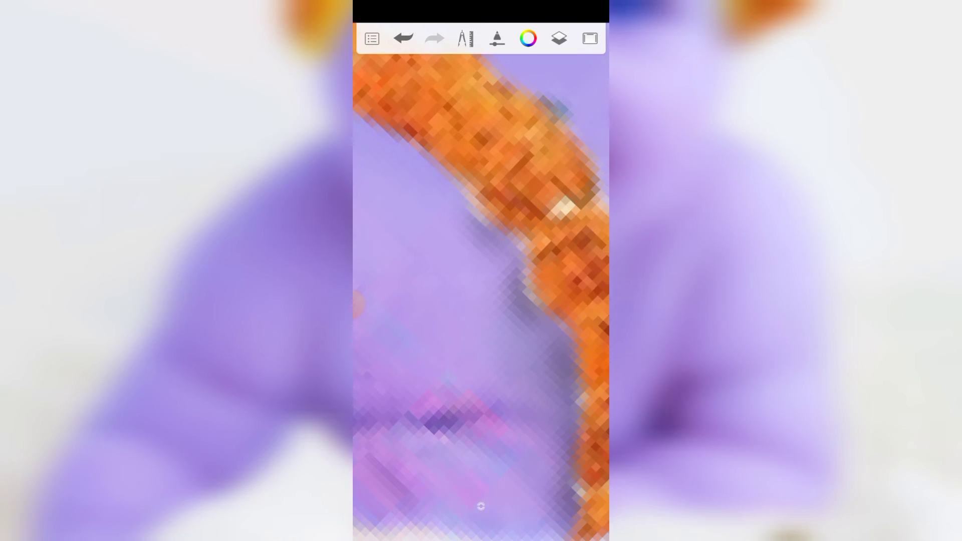
pyautogui.moveTo(546, 321); pyautogui.dragTo(576, 365)
pyautogui.moveTo(480, 251)
pyautogui.mouseDown()
pyautogui.moveTo(451, 290)
pyautogui.moveTo(481, 250)
pyautogui.moveTo(537, 303)
pyautogui.mouseUp()
pyautogui.moveTo(481, 251); pyautogui.dragTo(431, 321)
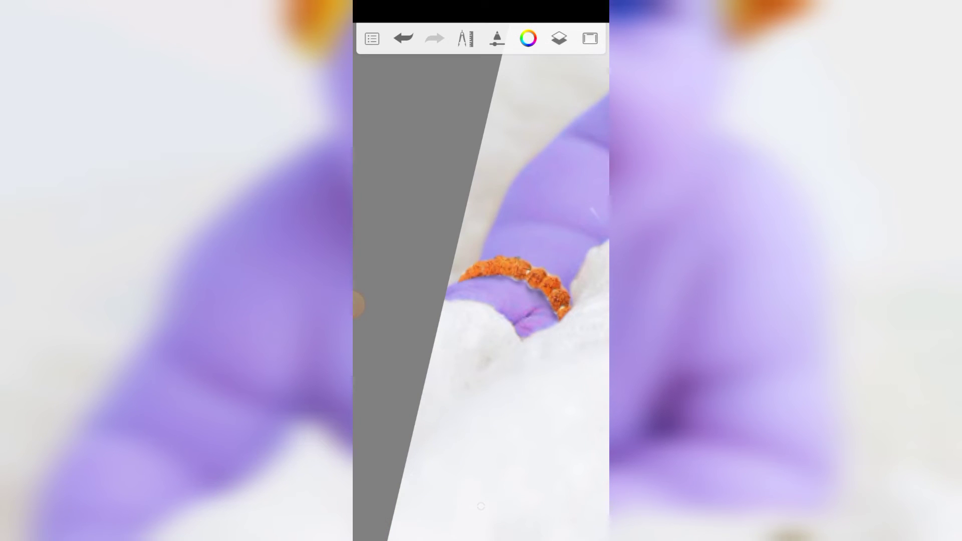
# Zoom out to view the whole decorated picture
pyautogui.moveTo(481, 250); pyautogui.dragTo(441, 320)
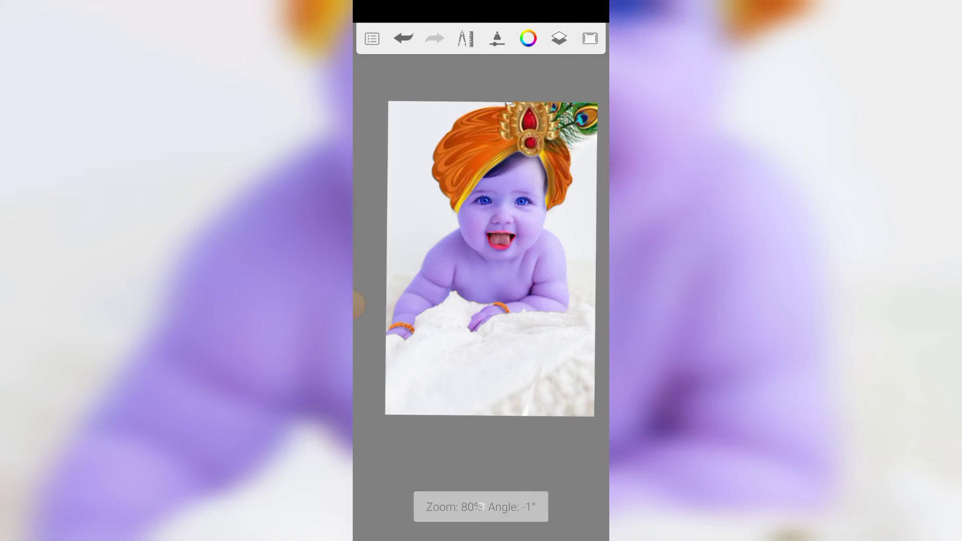
pyautogui.click(358, 305)
pyautogui.moveTo(491, 250); pyautogui.dragTo(486, 259)
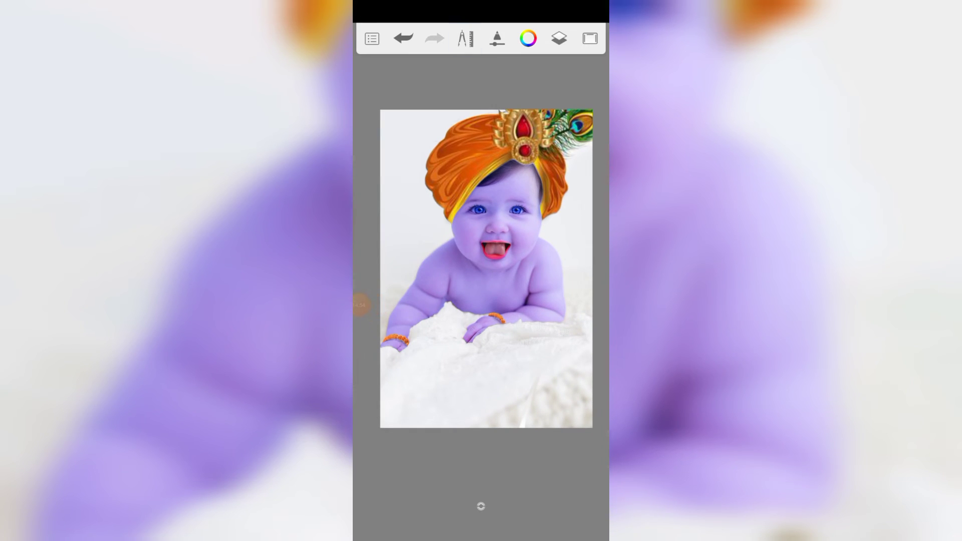
pyautogui.click(465, 38)
# Import the flower-decorated flute, move it lower, scale to 92% and confirm
pyautogui.click(479, 198)
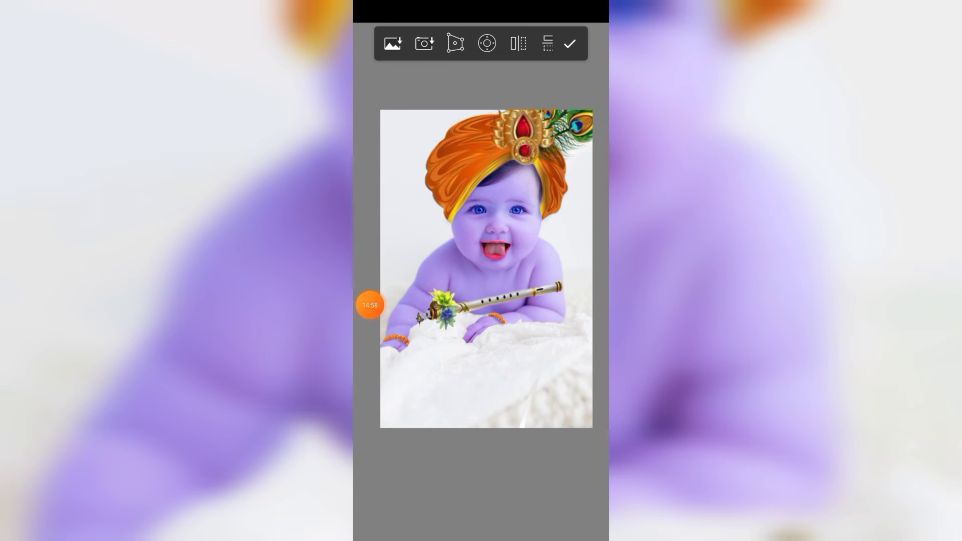
pyautogui.moveTo(491, 303); pyautogui.dragTo(488, 349)
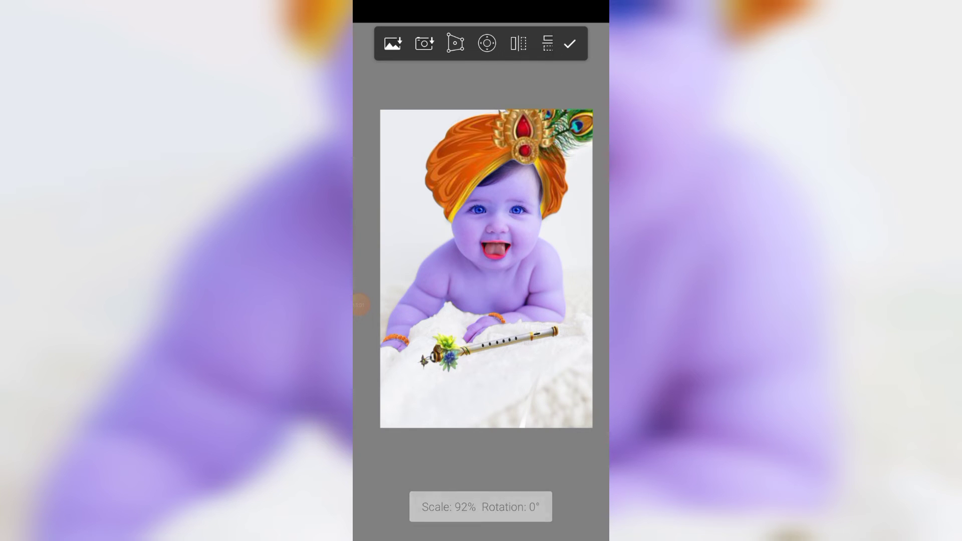
pyautogui.click(570, 44)
pyautogui.scroll(-2, 486, 268)
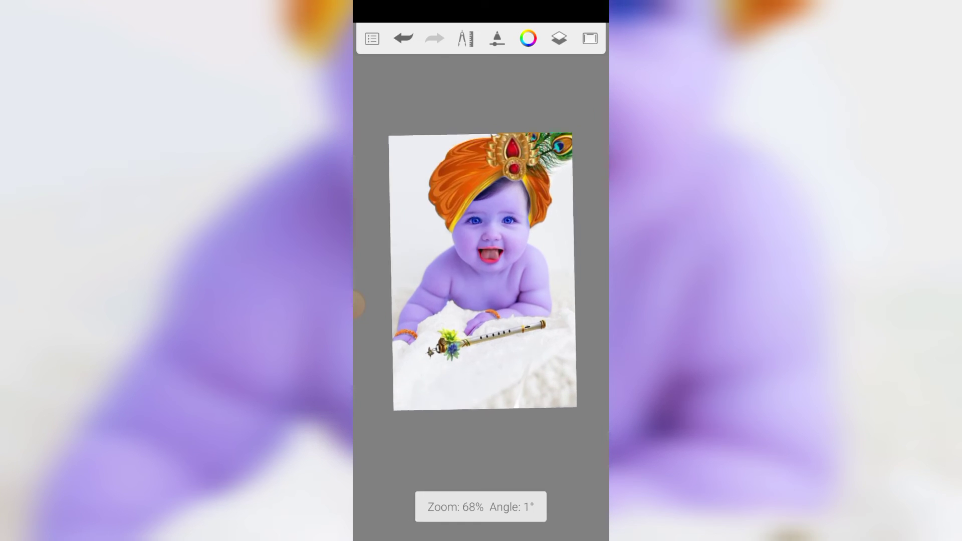
# Add an empty layer and drag it below the flute layer
pyautogui.click(559, 38)
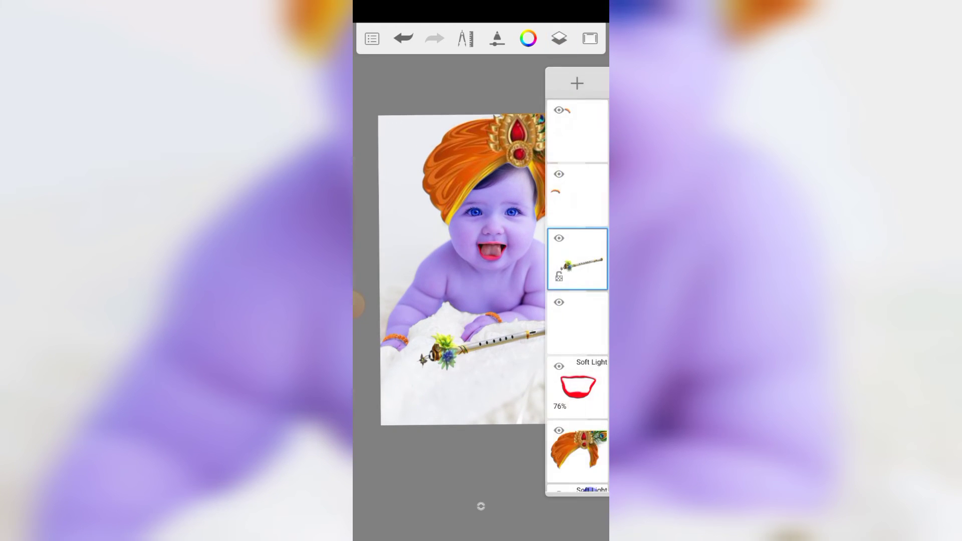
pyautogui.click(576, 83)
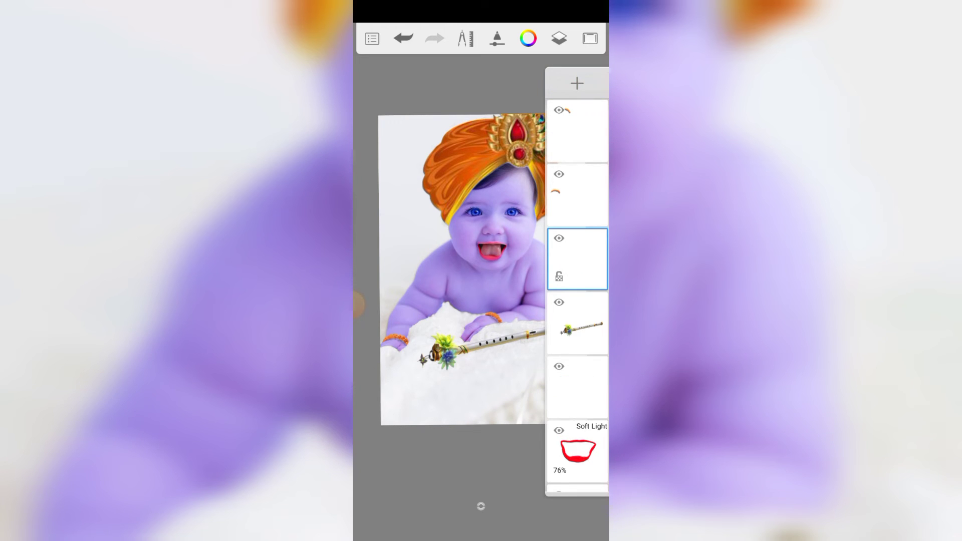
pyautogui.moveTo(577, 259); pyautogui.dragTo(577, 320)
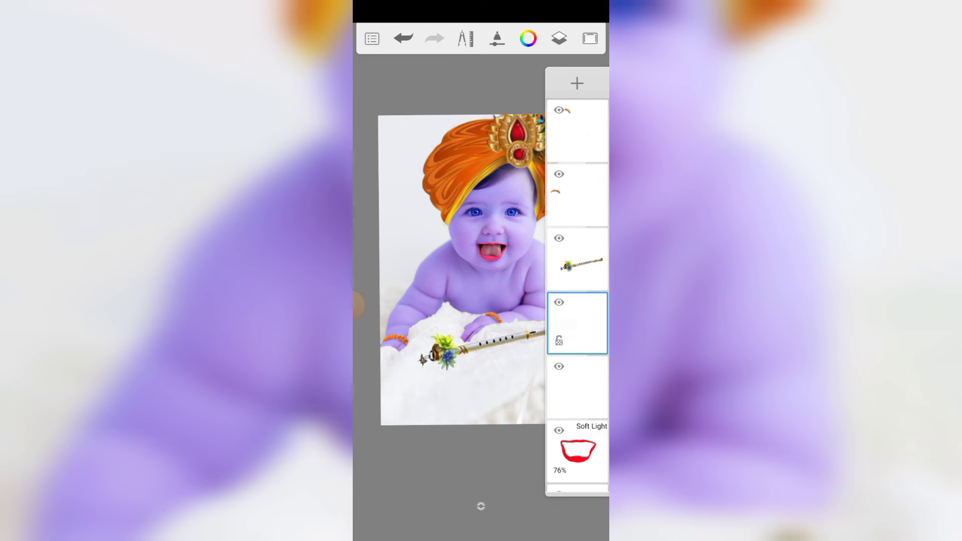
pyautogui.click(481, 506)
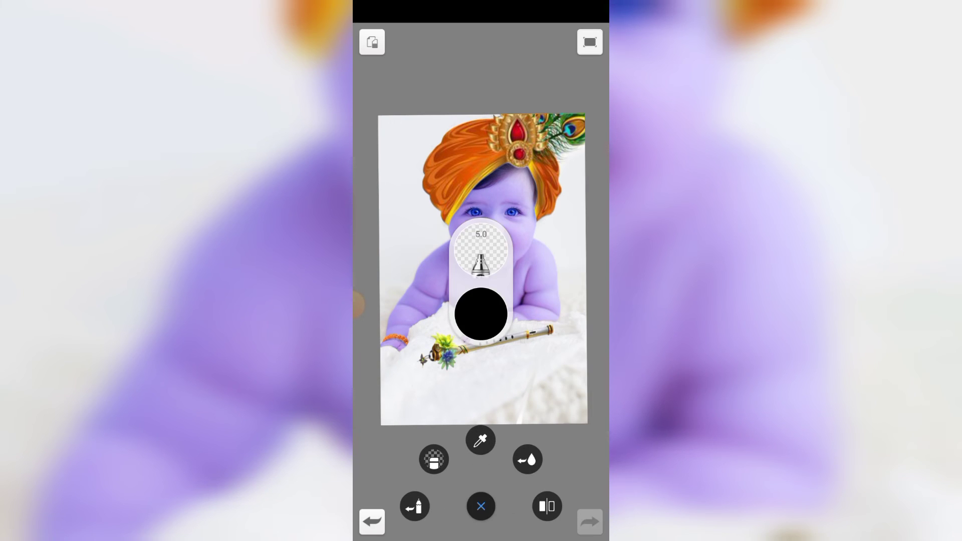
# Airbrush soft dark-grey shading along the flute's upper-left edge and below its band
pyautogui.scroll(3, 491, 336)
pyautogui.scroll(3, 491, 336)
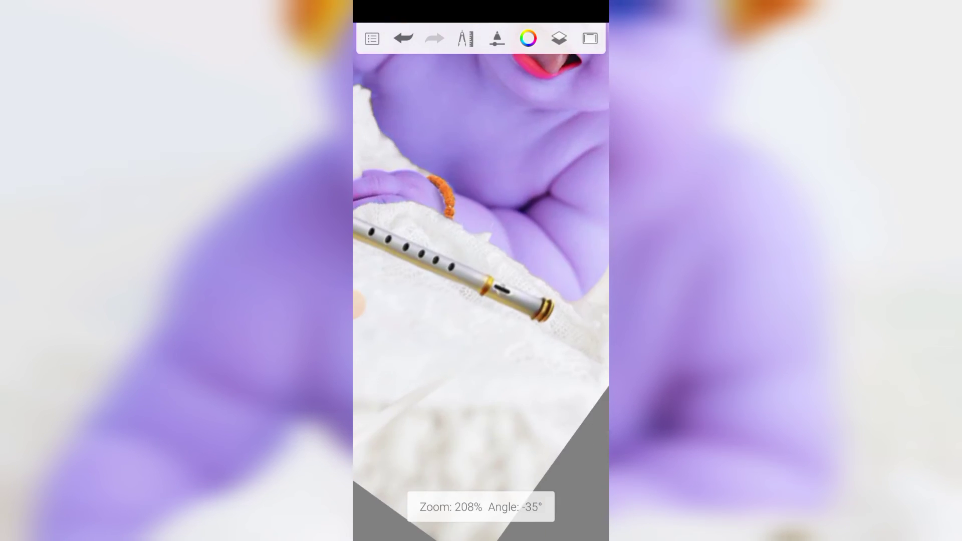
pyautogui.scroll(5, 491, 335)
pyautogui.scroll(4, 491, 335)
pyautogui.scroll(3, 491, 301)
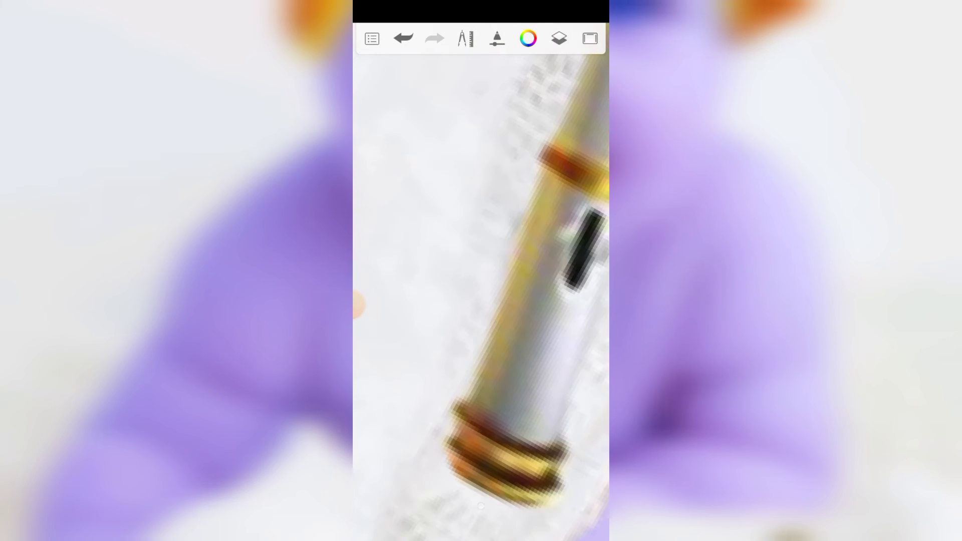
pyautogui.scroll(-5, 481, 300)
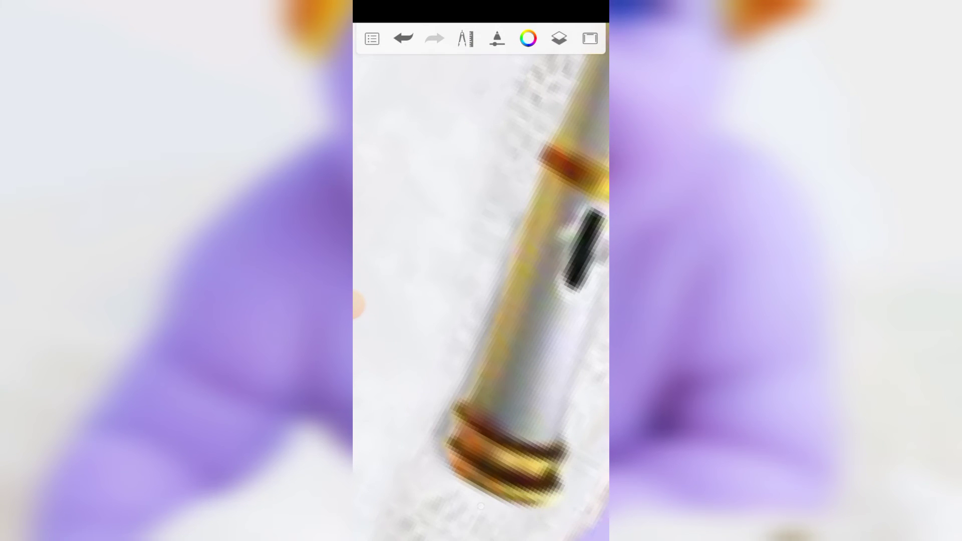
pyautogui.scroll(4, 481, 300)
pyautogui.scroll(2, 481, 301)
pyautogui.scroll(-2, 481, 301)
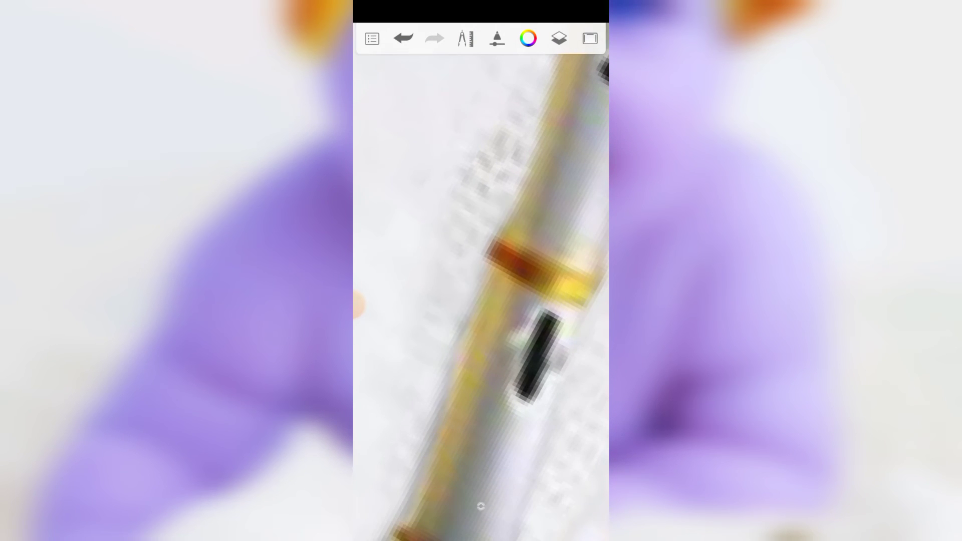
pyautogui.scroll(-2, 481, 301)
pyautogui.scroll(2, 481, 300)
pyautogui.scroll(-2, 481, 300)
pyautogui.scroll(-2, 481, 301)
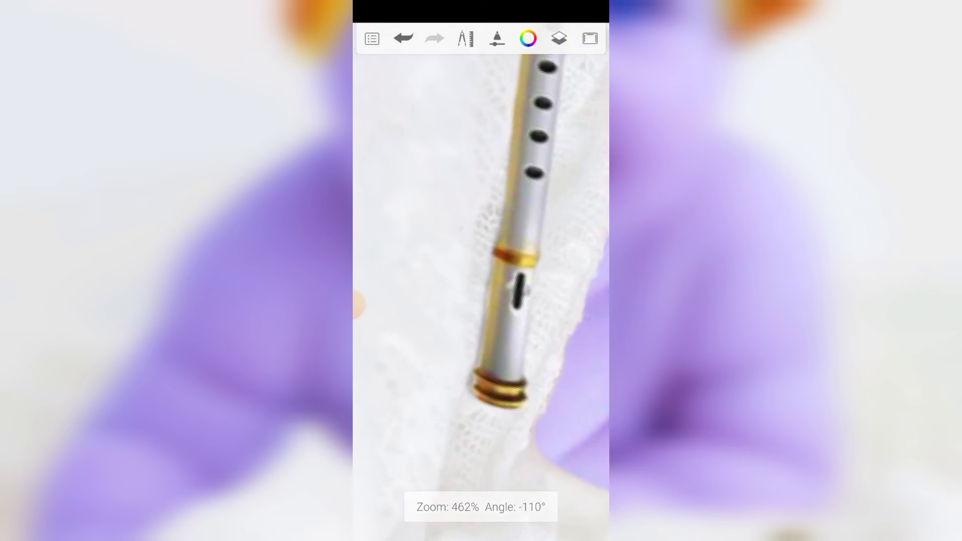
pyautogui.scroll(3, 480, 300)
pyautogui.scroll(-2, 481, 301)
pyautogui.scroll(-1, 481, 301)
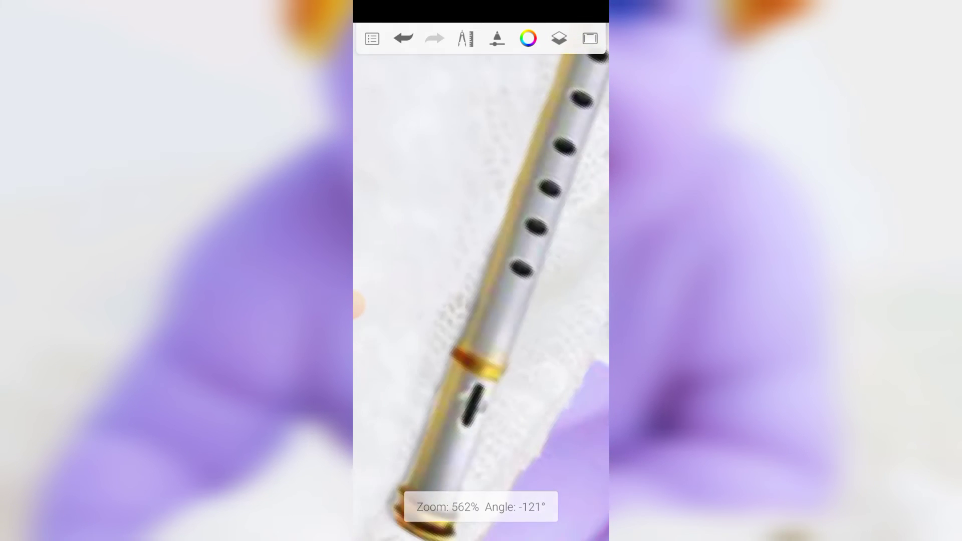
pyautogui.scroll(2, 481, 301)
pyautogui.scroll(2, 481, 300)
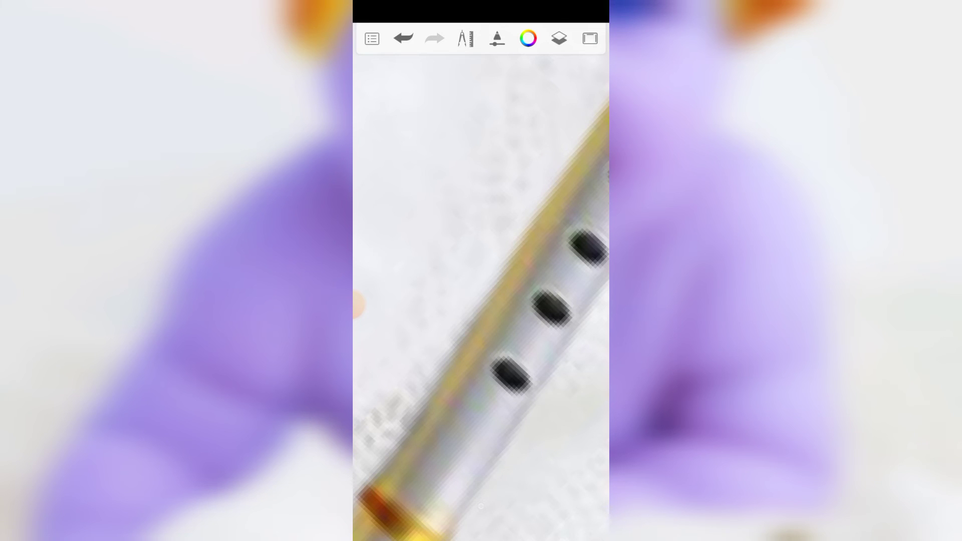
pyautogui.scroll(-3, 481, 301)
pyautogui.scroll(2, 481, 301)
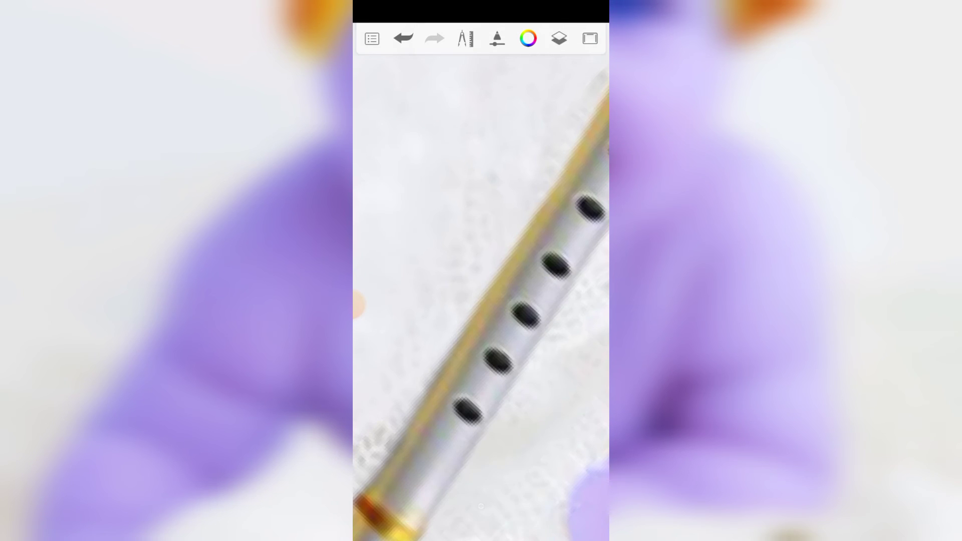
pyautogui.scroll(-1, 480, 301)
pyautogui.scroll(-1, 481, 300)
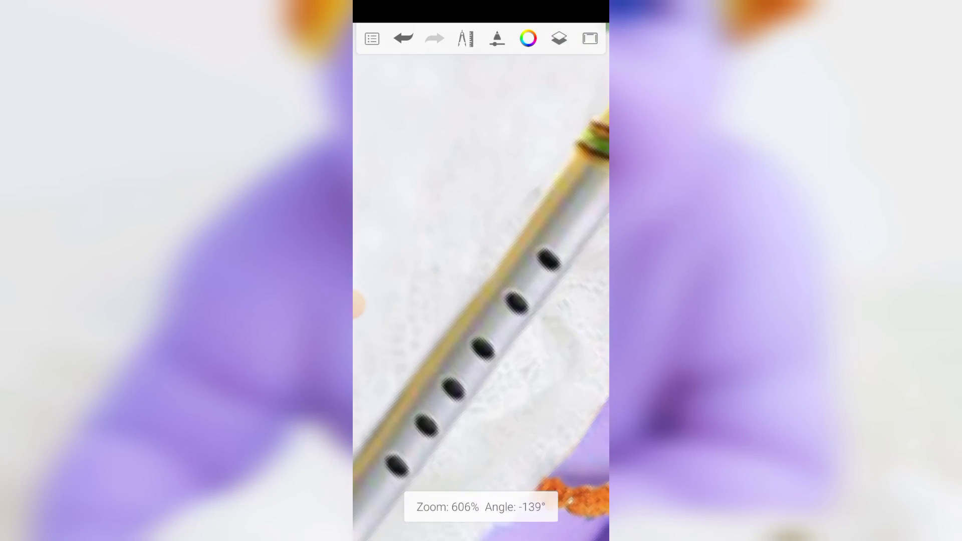
pyautogui.moveTo(556, 170); pyautogui.dragTo(456, 316)
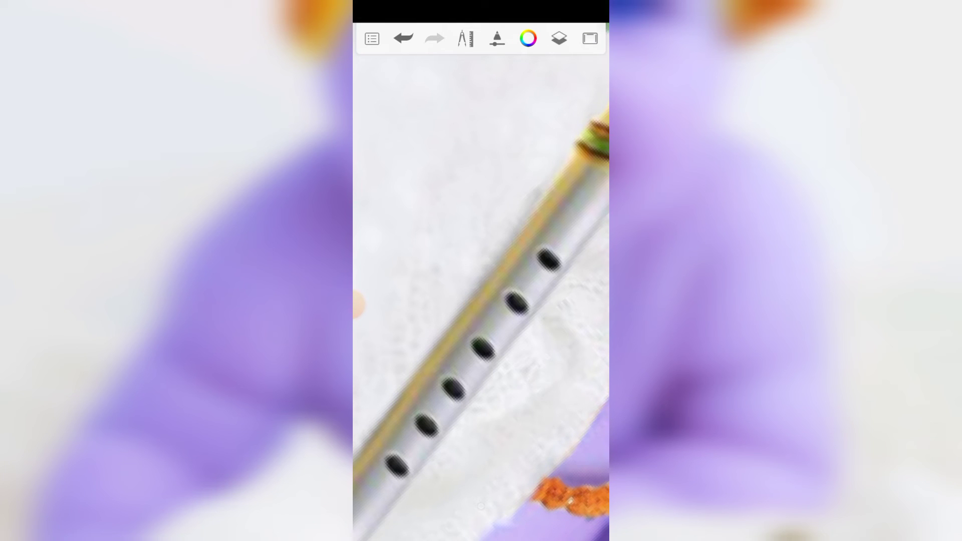
pyautogui.scroll(-1, 481, 301)
pyautogui.scroll(-1, 481, 300)
pyautogui.scroll(-1, 481, 300)
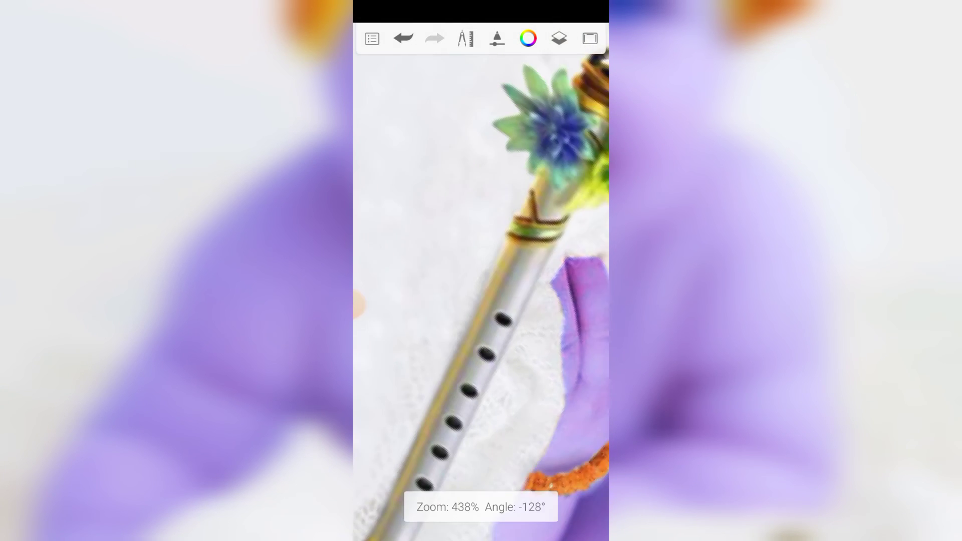
pyautogui.scroll(2, 481, 301)
pyautogui.moveTo(508, 228); pyautogui.dragTo(471, 305)
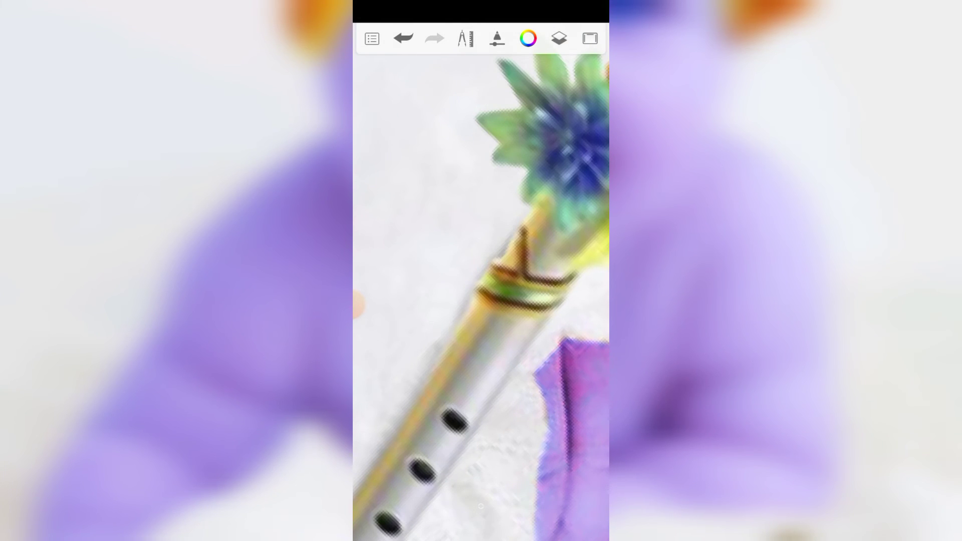
# Paint a soft grey shadow beneath and beside the flower's lower leaves
pyautogui.scroll(2, 481, 300)
pyautogui.scroll(1, 481, 301)
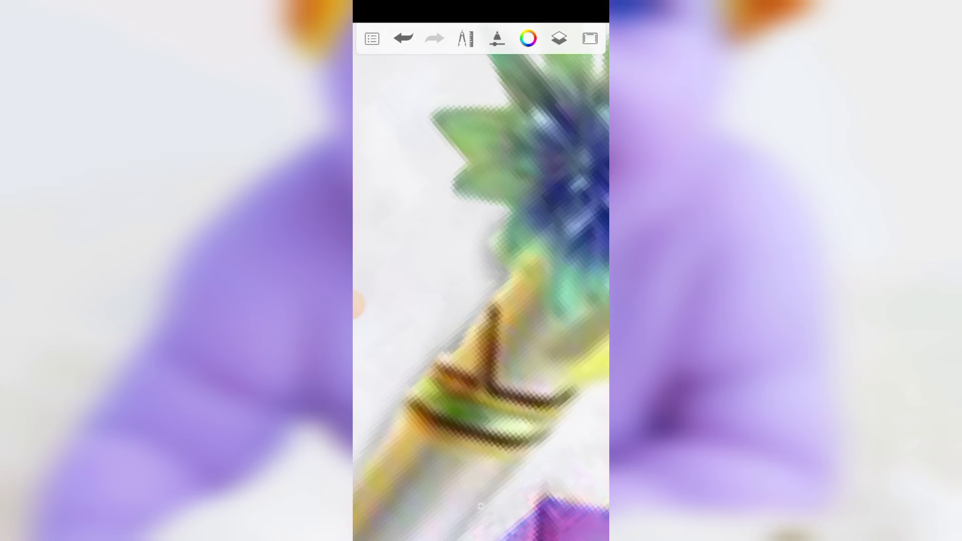
pyautogui.scroll(-2, 481, 301)
pyautogui.scroll(1, 481, 301)
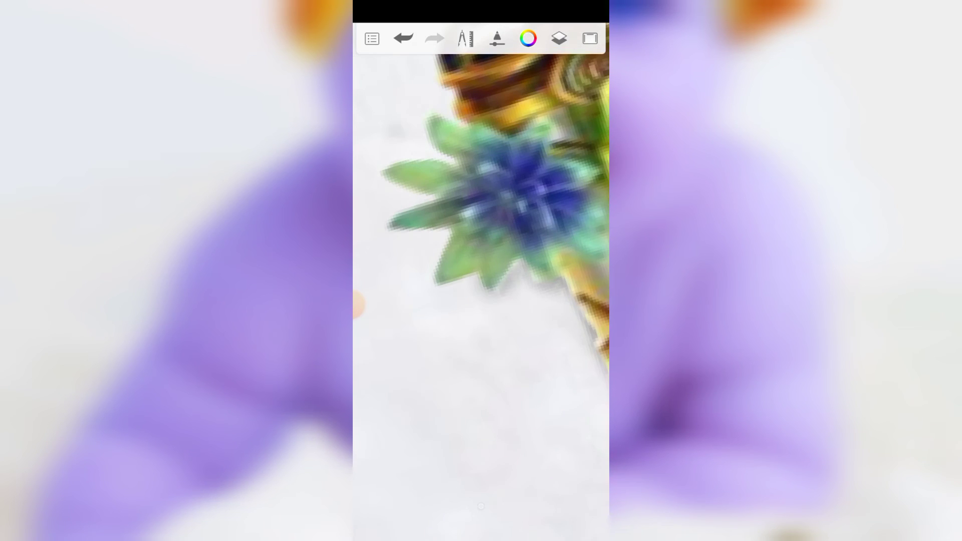
pyautogui.moveTo(448, 234); pyautogui.dragTo(421, 290)
pyautogui.moveTo(471, 277); pyautogui.dragTo(444, 288)
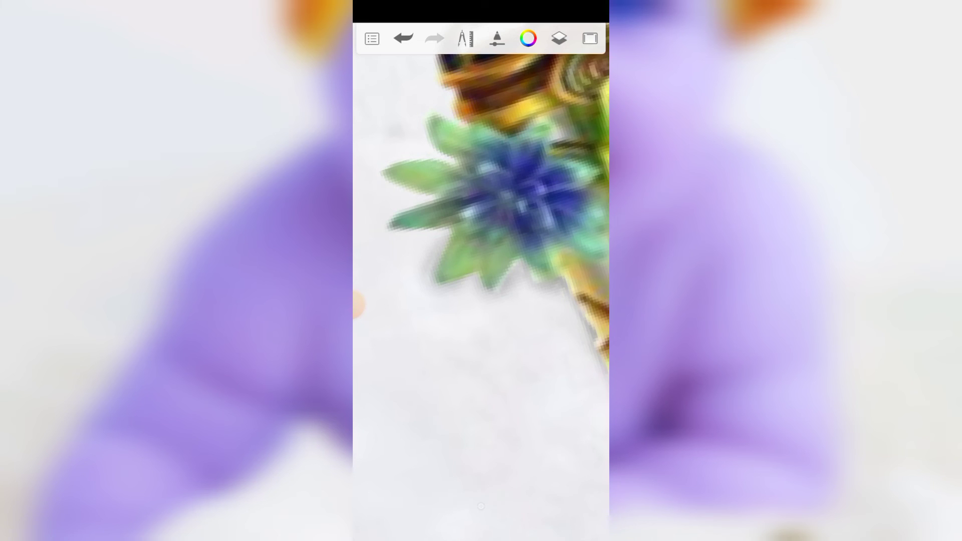
pyautogui.scroll(-2, 481, 250)
pyautogui.scroll(2, 481, 251)
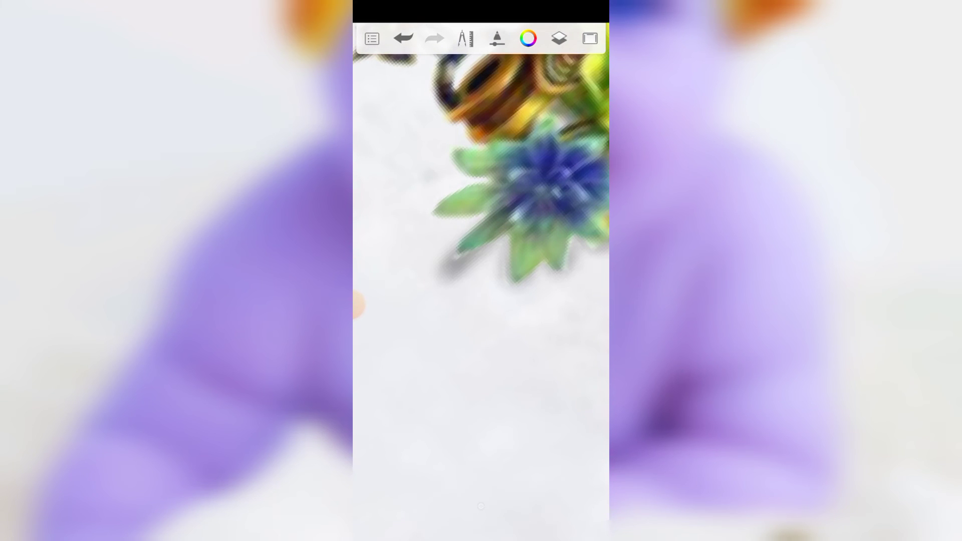
pyautogui.scroll(-2, 481, 281)
pyautogui.scroll(-2, 481, 280)
pyautogui.scroll(2, 481, 280)
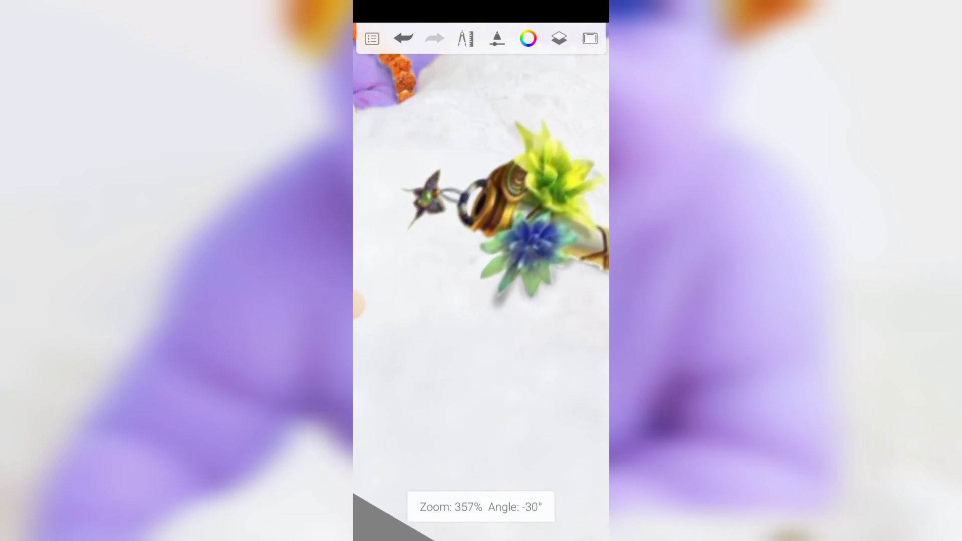
pyautogui.scroll(2, 481, 251)
pyautogui.scroll(1, 481, 250)
pyautogui.scroll(2, 481, 251)
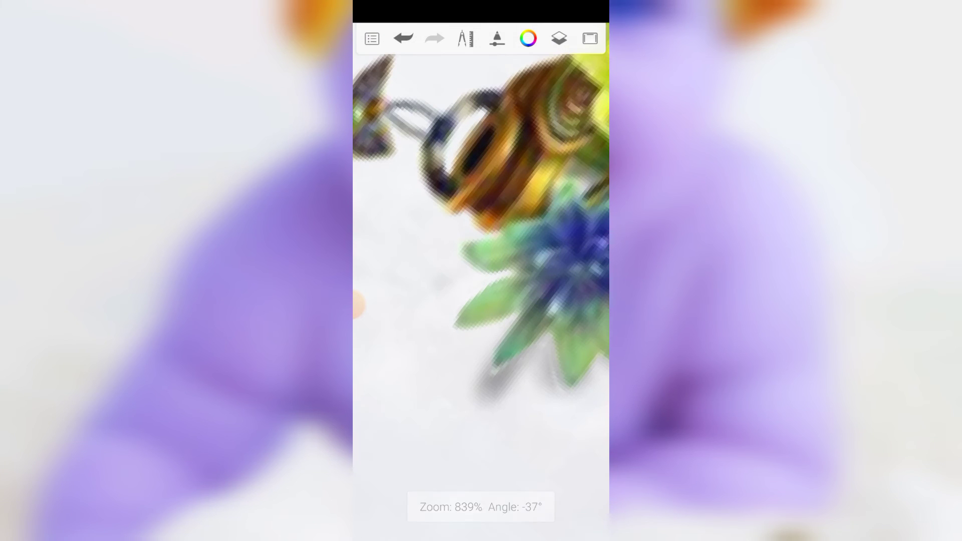
pyautogui.moveTo(508, 273); pyautogui.dragTo(460, 303)
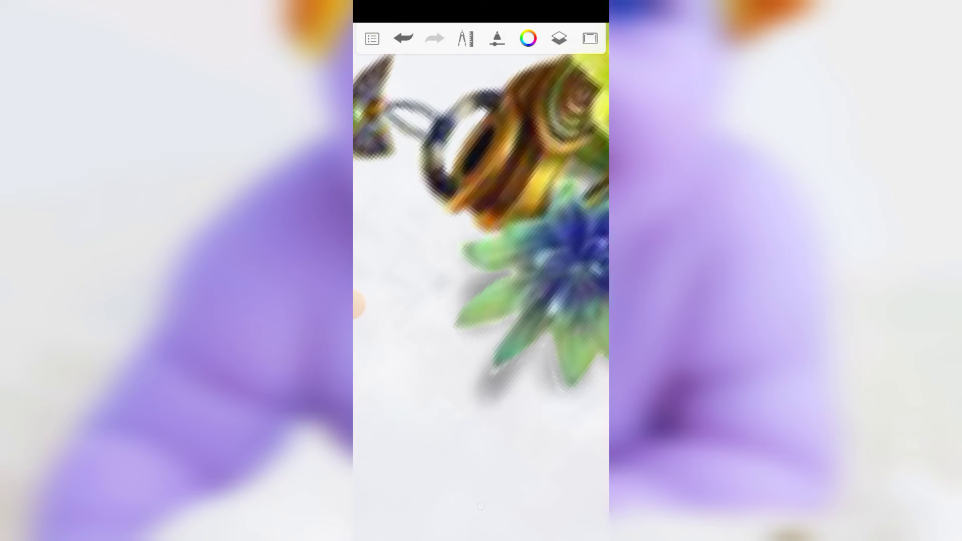
# Add small soft shadows below the flute's end, at the star charm's spike and by the ring
pyautogui.moveTo(451, 215); pyautogui.dragTo(481, 238)
pyautogui.scroll(1, 481, 225)
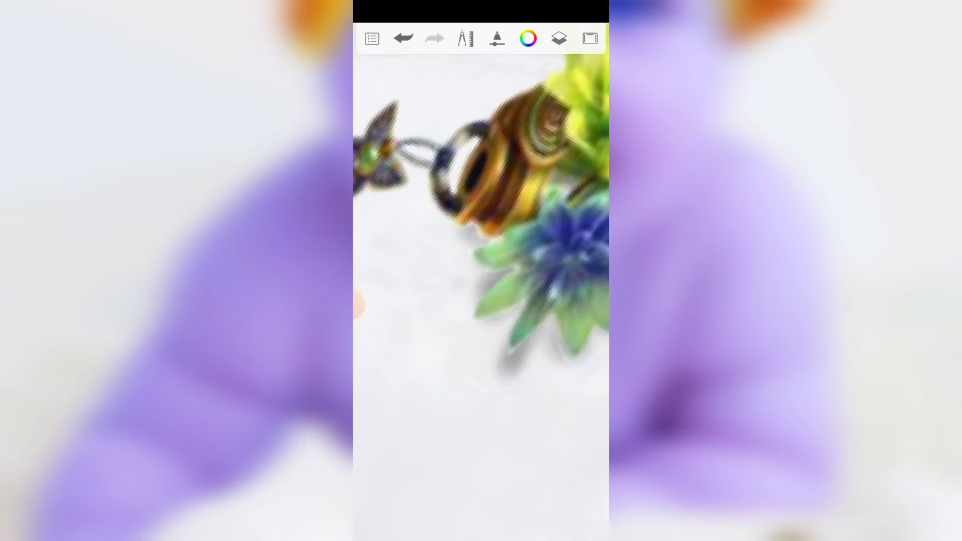
pyautogui.scroll(1, 481, 226)
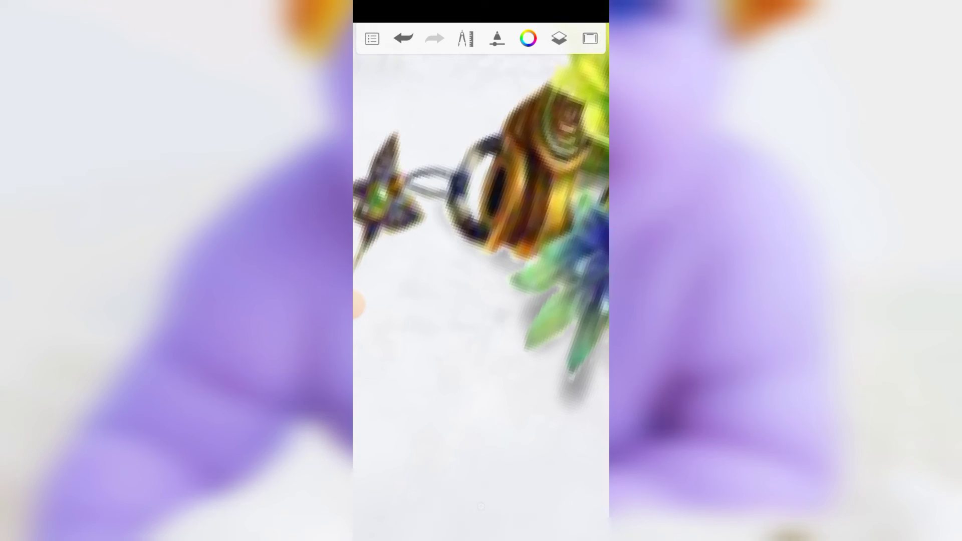
pyautogui.scroll(-2, 481, 217)
pyautogui.scroll(3, 441, 200)
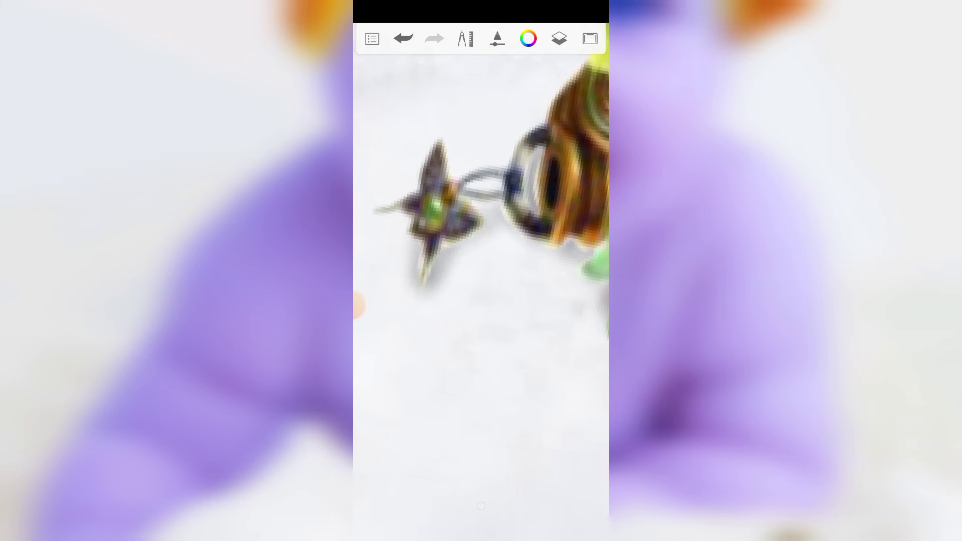
pyautogui.moveTo(376, 213); pyautogui.dragTo(406, 206)
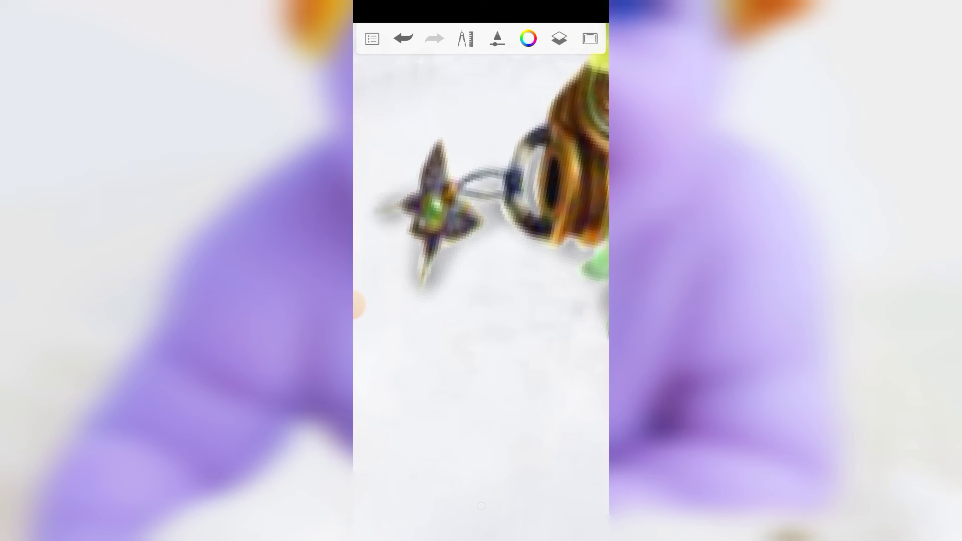
pyautogui.scroll(-5, 481, 201)
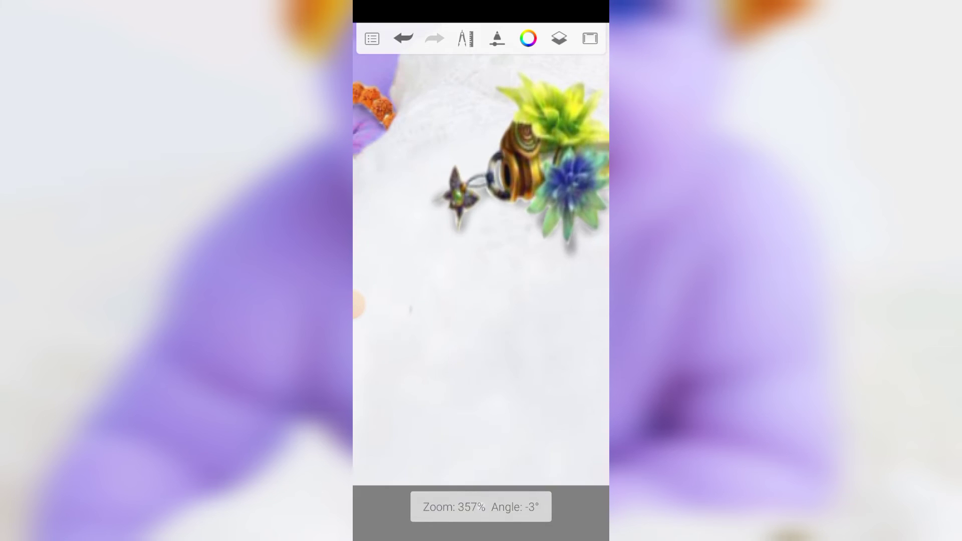
pyautogui.scroll(-3, 481, 200)
pyautogui.scroll(-5, 481, 200)
pyautogui.scroll(5, 451, 205)
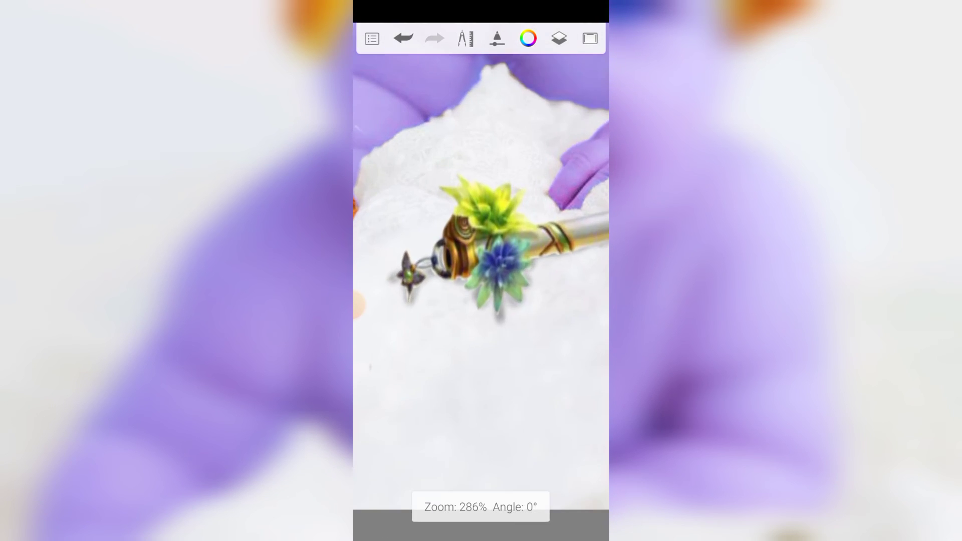
pyautogui.scroll(3, 451, 205)
pyautogui.click(436, 258)
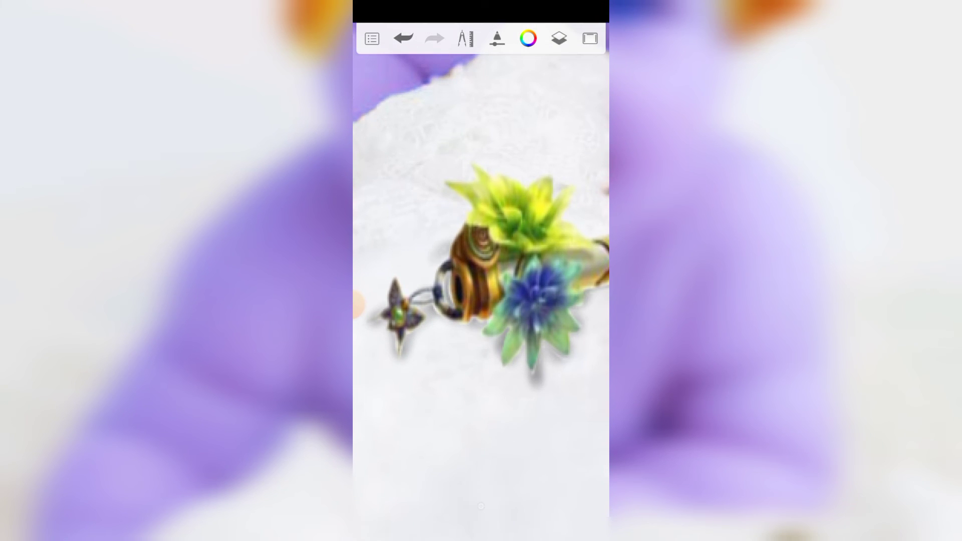
pyautogui.scroll(-3, 481, 210)
pyautogui.scroll(-3, 480, 210)
pyautogui.scroll(-1, 481, 211)
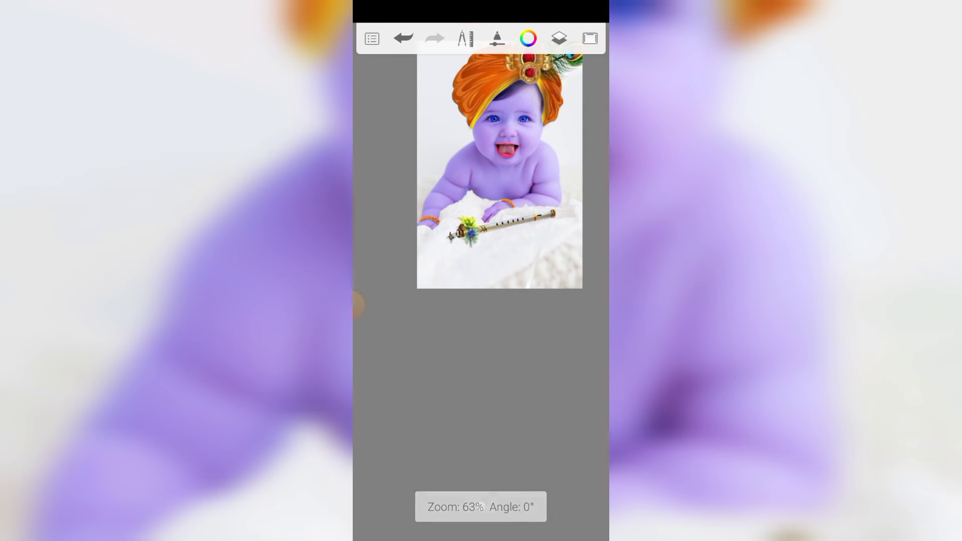
pyautogui.scroll(-1, 481, 210)
pyautogui.scroll(3, 481, 211)
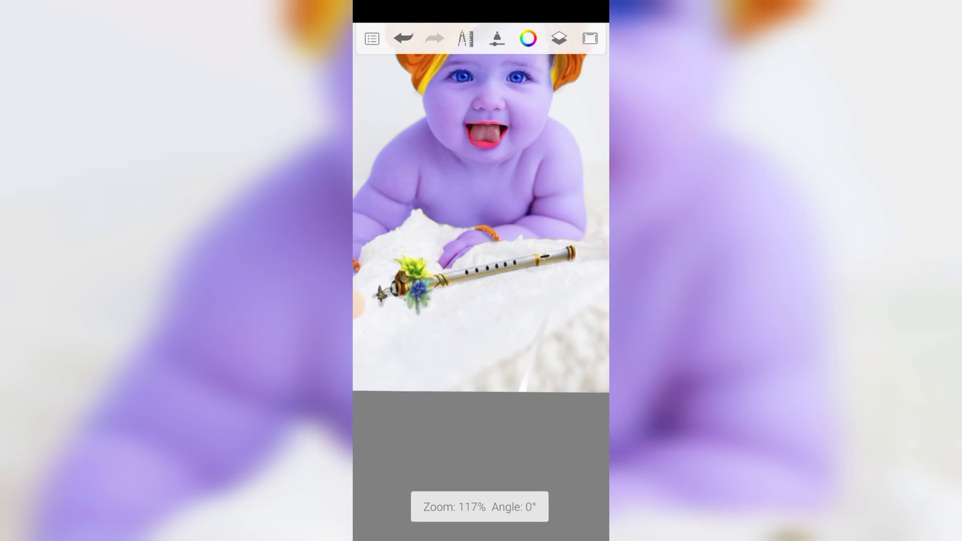
pyautogui.scroll(-1, 481, 210)
pyautogui.scroll(-1, 481, 211)
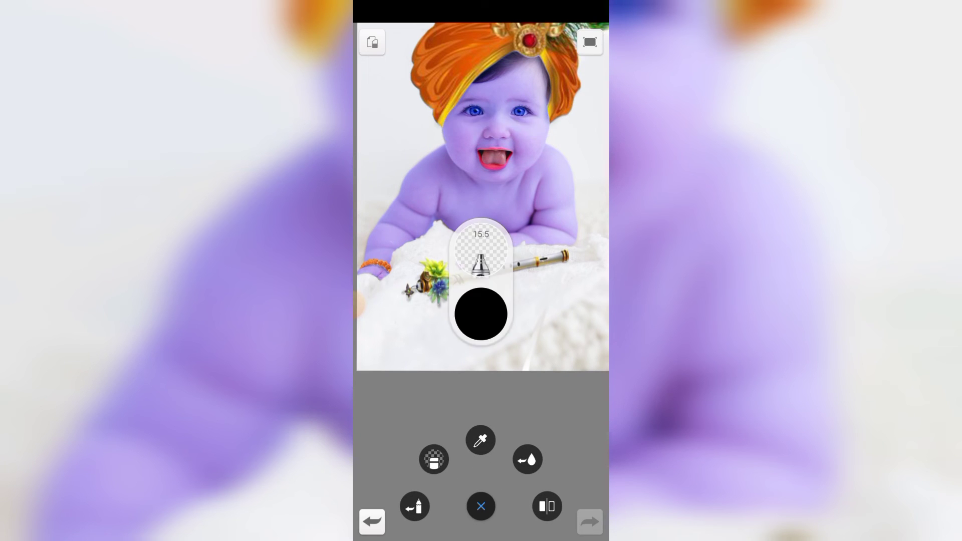
pyautogui.scroll(5, 480, 250)
pyautogui.scroll(1, 481, 300)
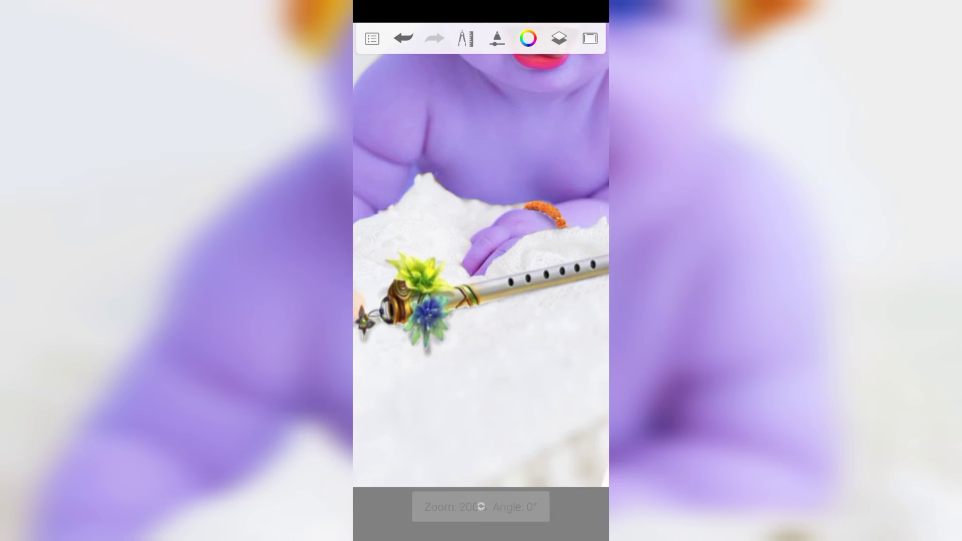
pyautogui.scroll(-3, 480, 250)
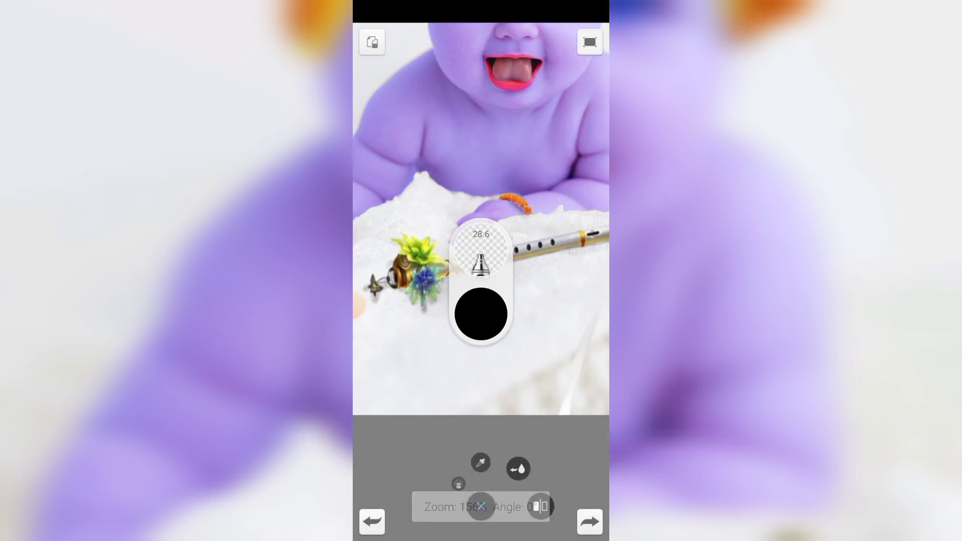
pyautogui.scroll(-3, 481, 211)
pyautogui.scroll(2, 471, 210)
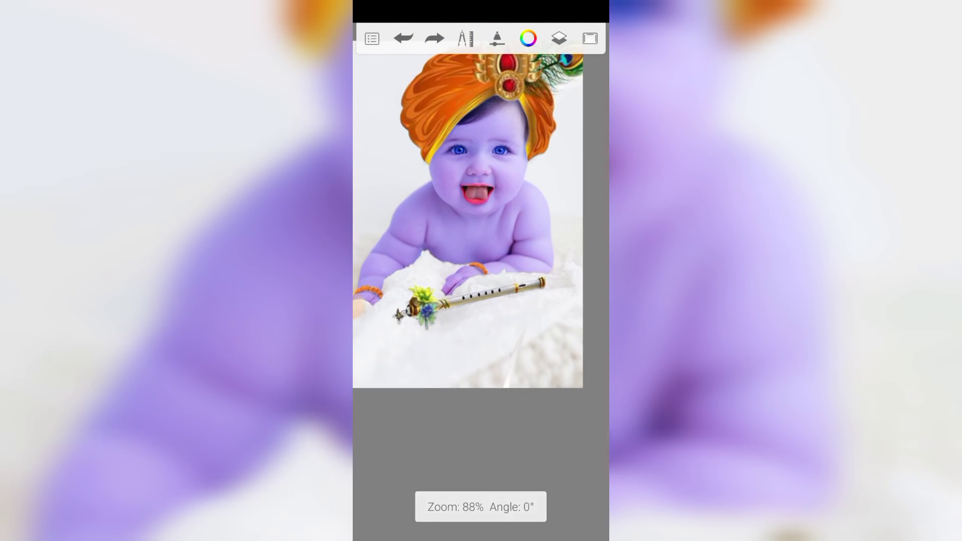
pyautogui.scroll(3, 481, 225)
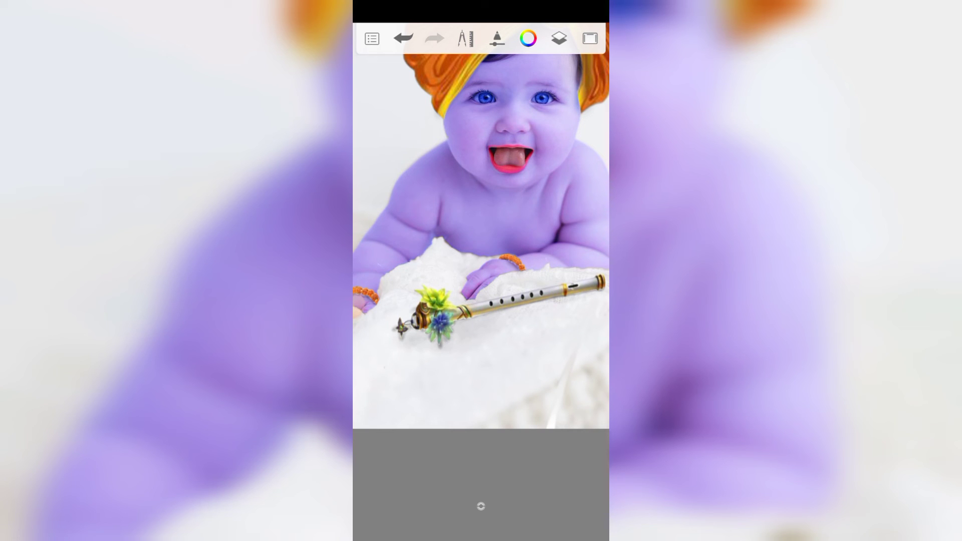
pyautogui.scroll(-5, 481, 271)
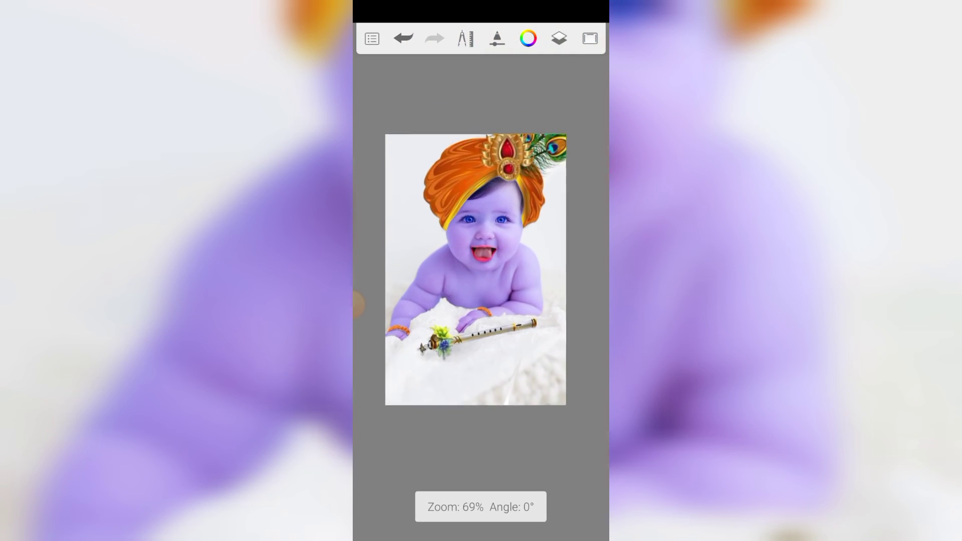
# Import the crescent moon picture into the drawing
pyautogui.scroll(1, 476, 270)
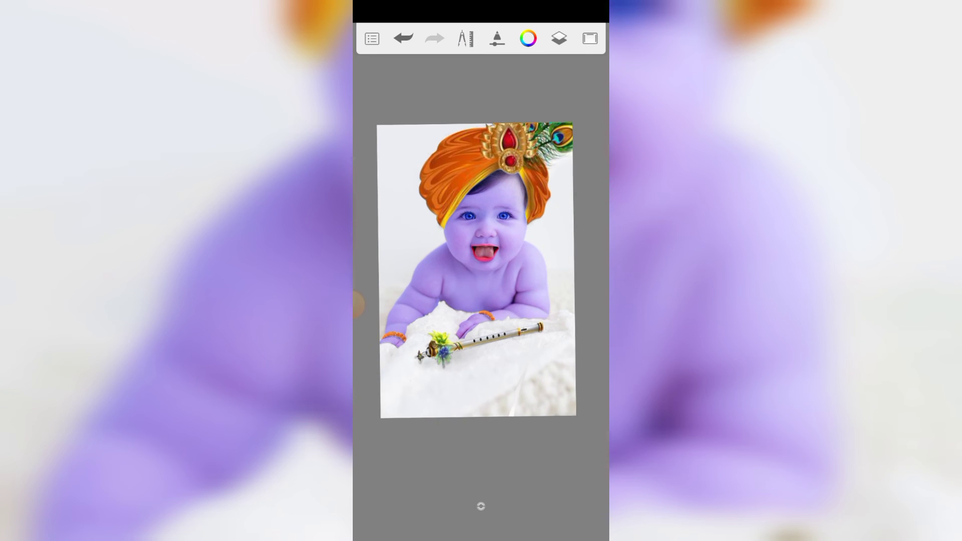
pyautogui.click(370, 305)
pyautogui.click(497, 39)
pyautogui.click(478, 175)
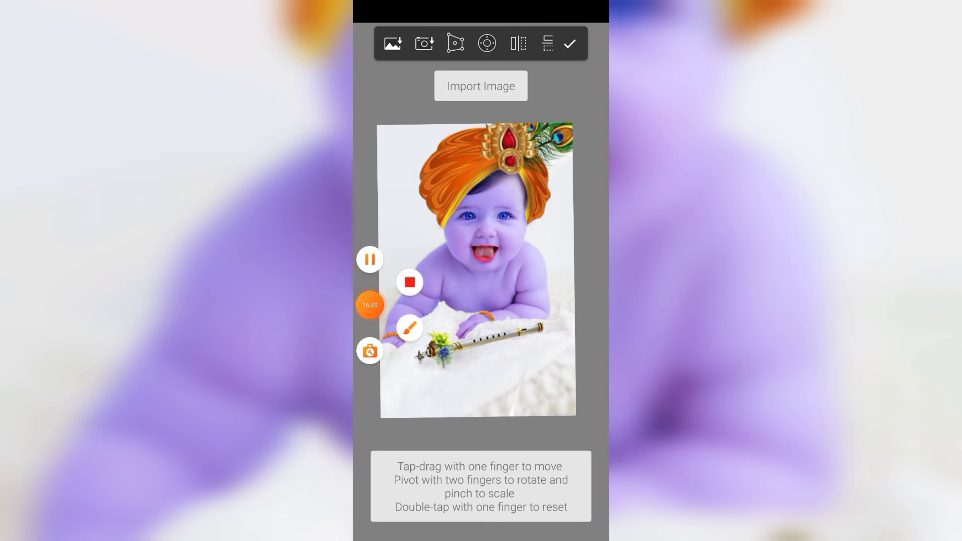
pyautogui.click(481, 85)
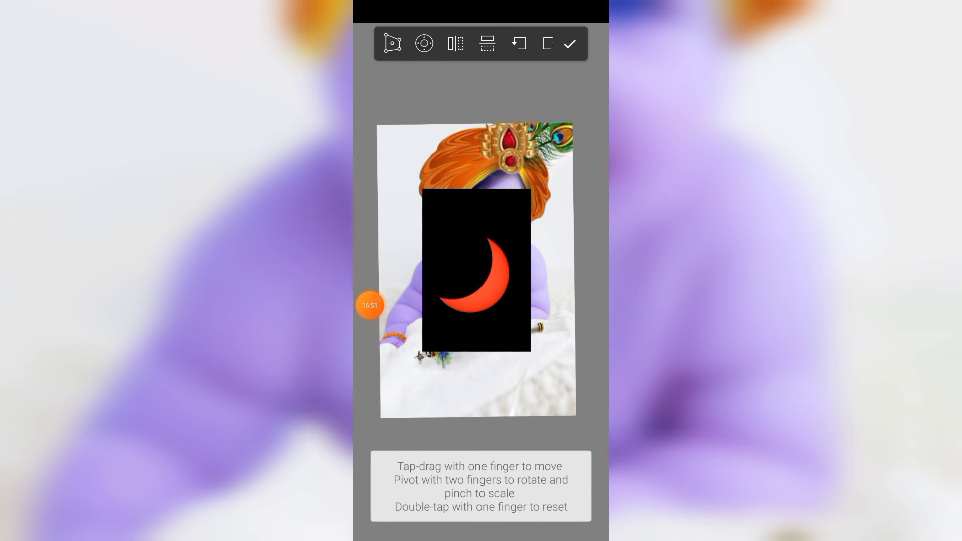
pyautogui.click(569, 44)
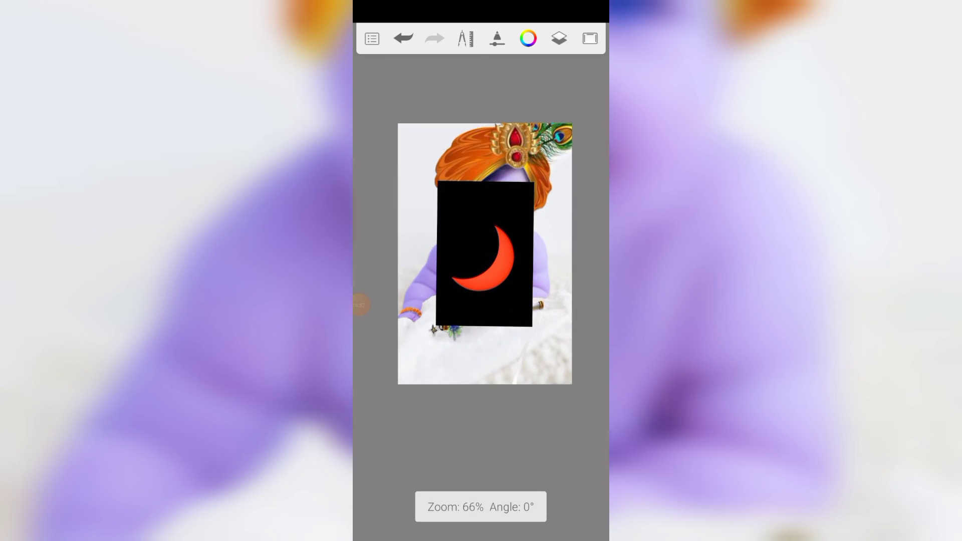
# Set the crescent layer's blending mode to Screen to drop its black background
pyautogui.click(559, 39)
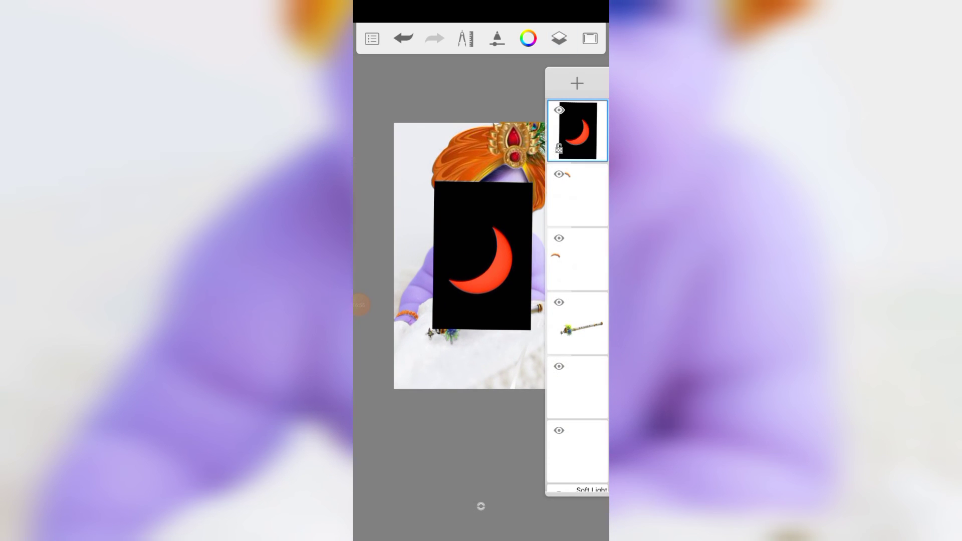
pyautogui.click(577, 131)
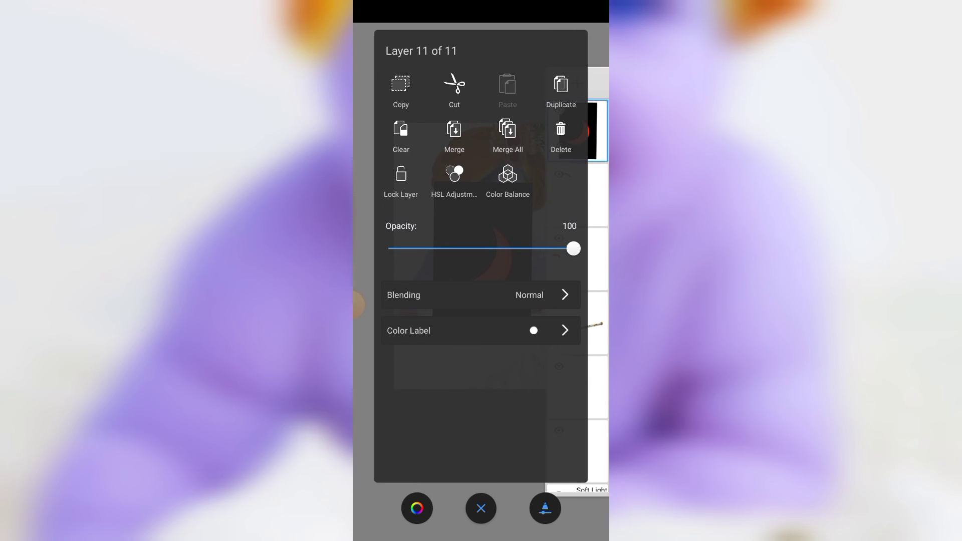
pyautogui.click(481, 295)
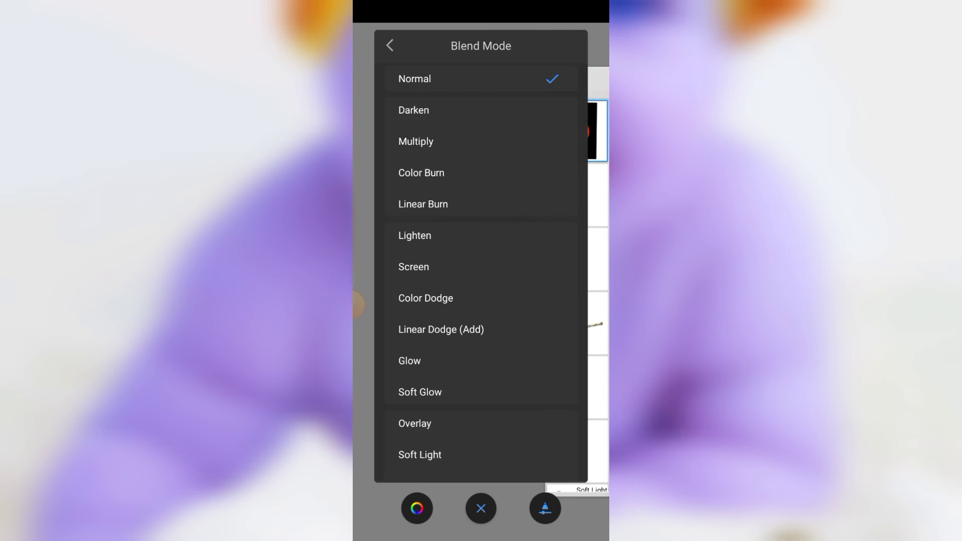
pyautogui.click(451, 266)
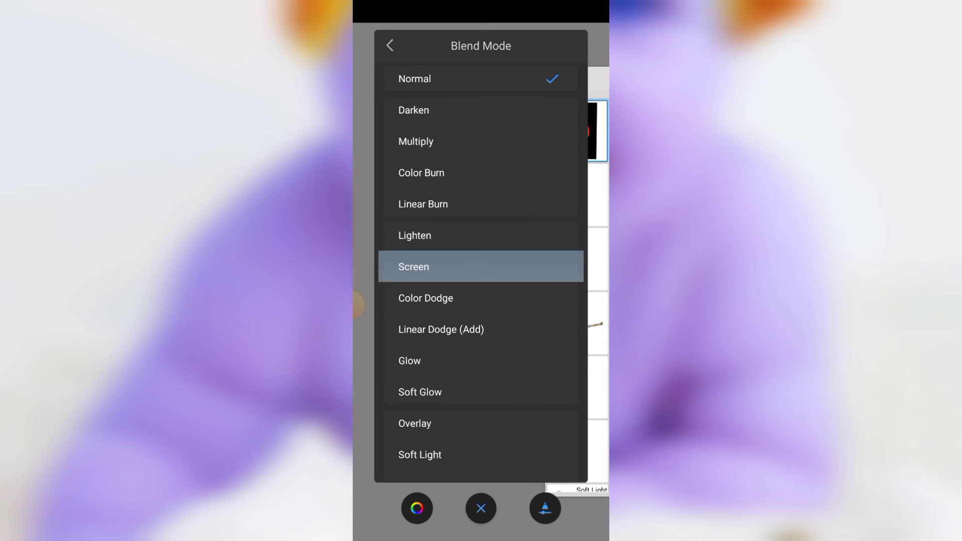
pyautogui.click(481, 509)
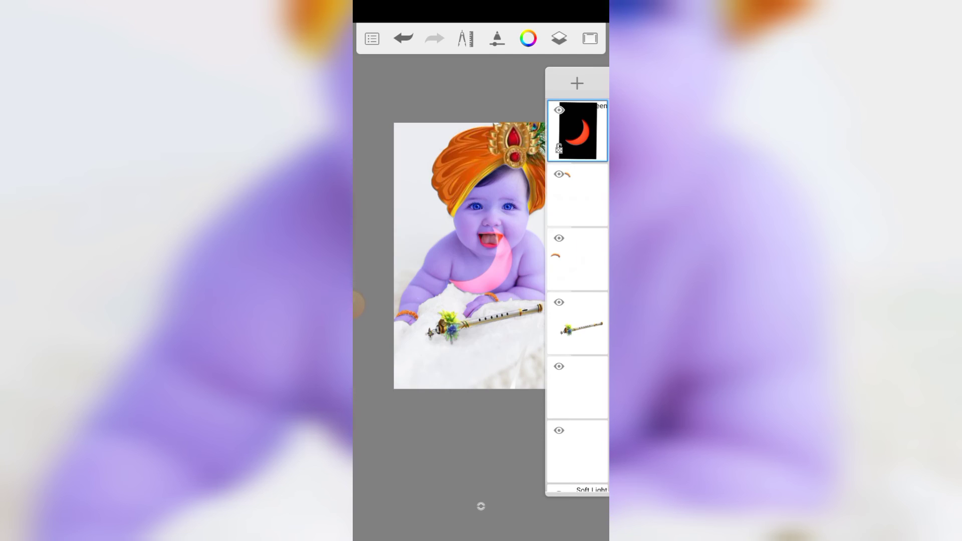
pyautogui.click(559, 38)
# Shrink the crescent and move it onto the baby's forehead
pyautogui.scroll(2, 481, 255)
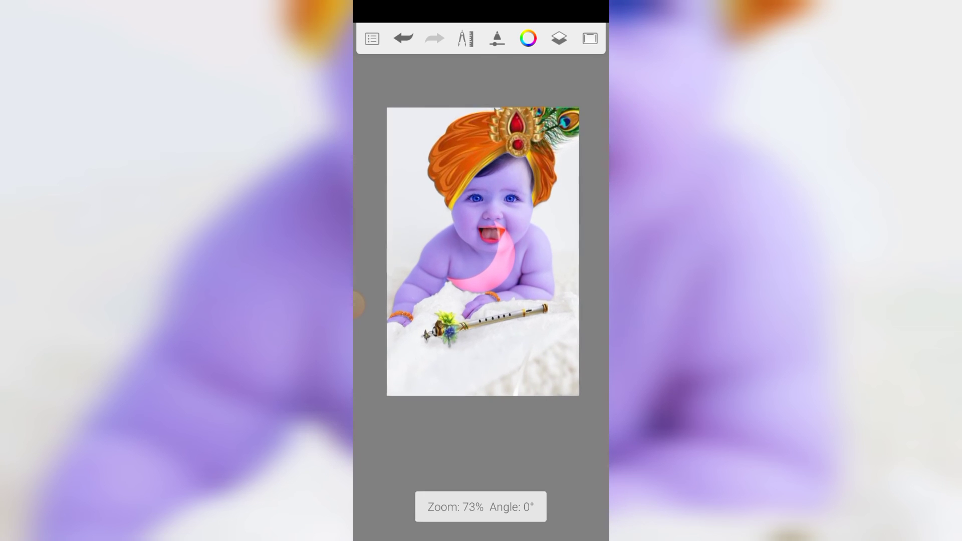
pyautogui.click(466, 39)
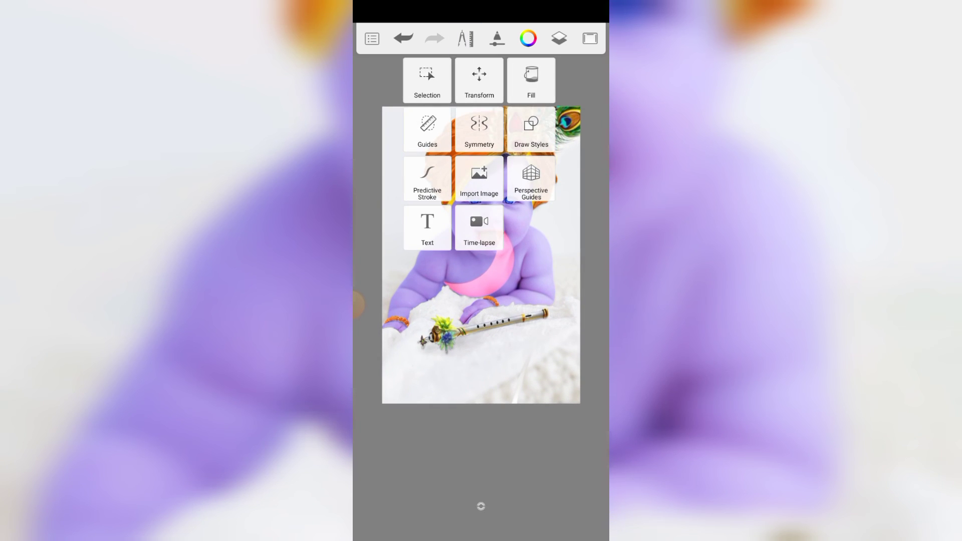
pyautogui.click(479, 79)
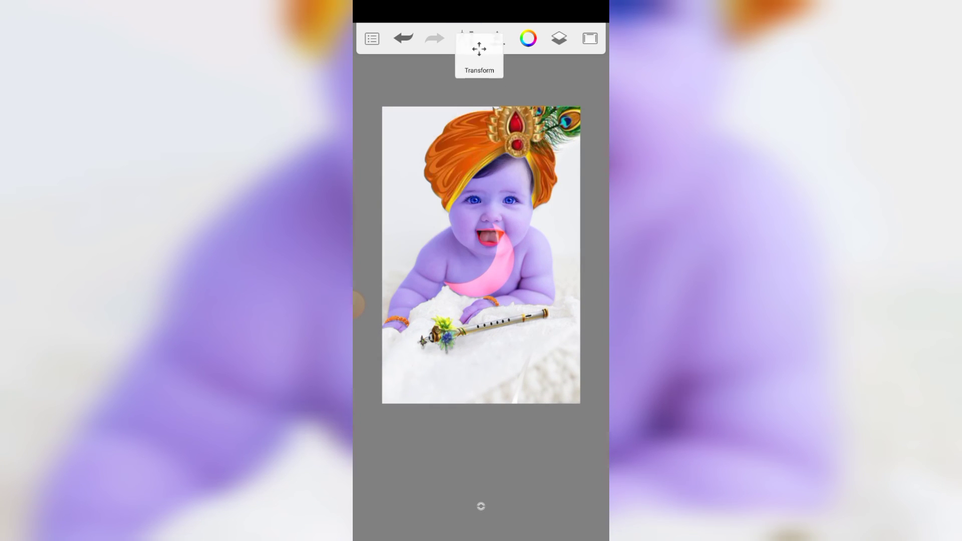
pyautogui.moveTo(480, 265); pyautogui.dragTo(492, 187)
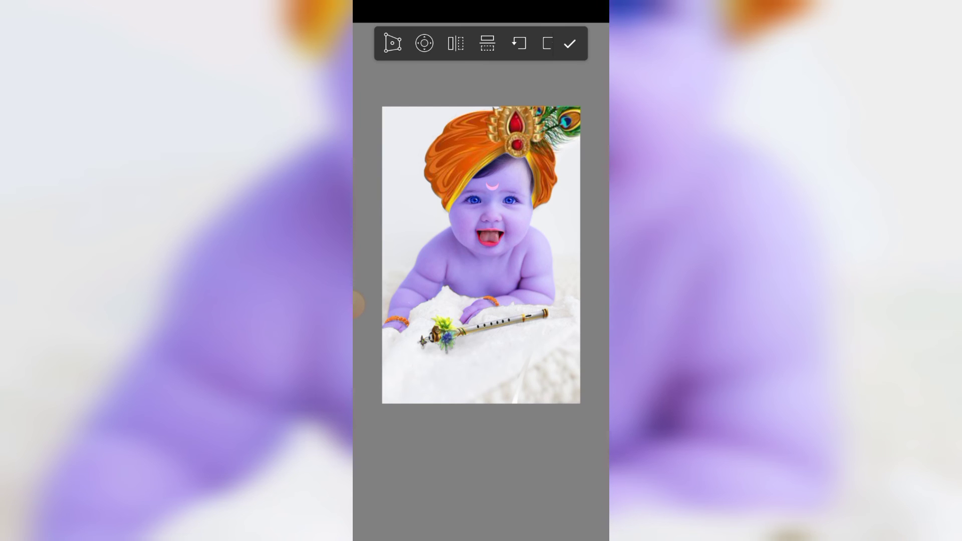
pyautogui.click(569, 44)
# Import the red tilak picture into the drawing
pyautogui.scroll(-2, 481, 256)
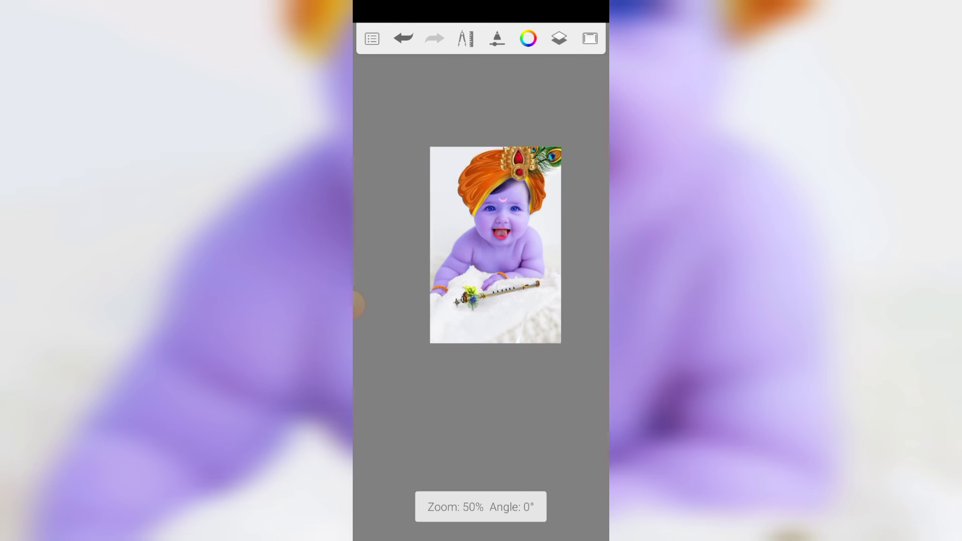
pyautogui.scroll(2, 480, 255)
pyautogui.scroll(1, 485, 248)
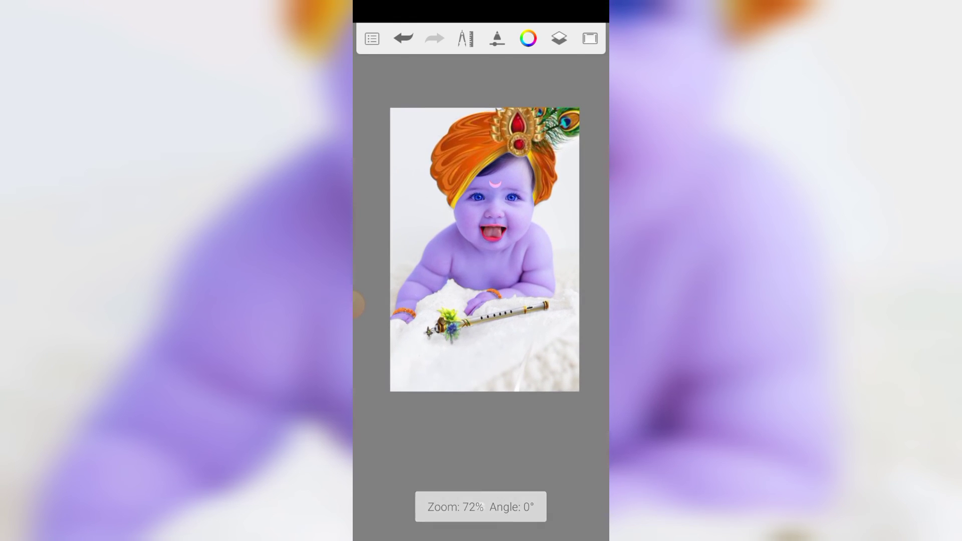
pyautogui.click(465, 39)
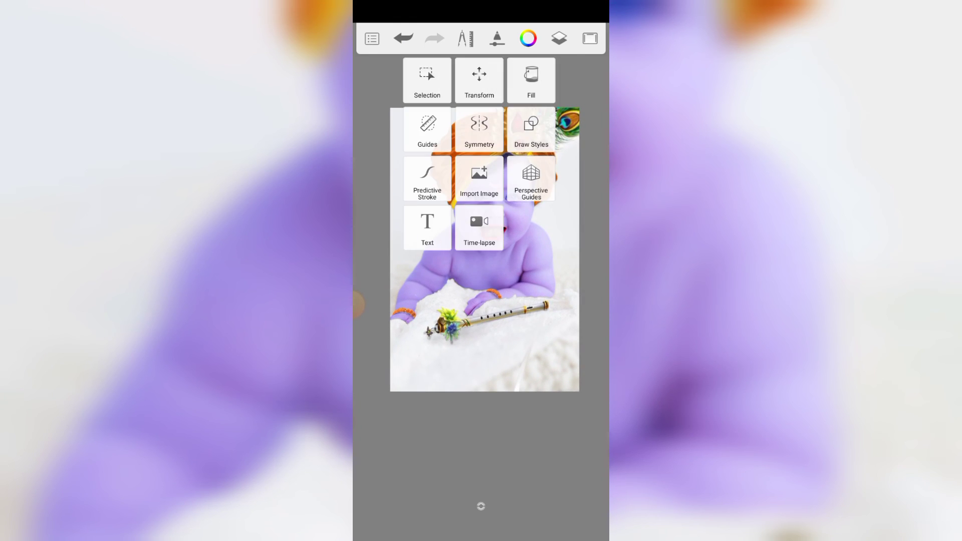
pyautogui.click(479, 181)
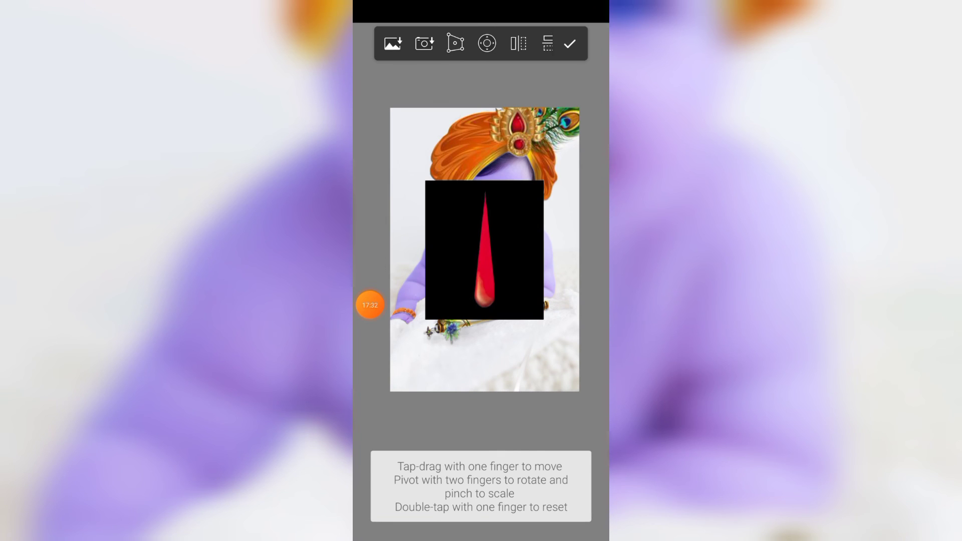
pyautogui.click(570, 43)
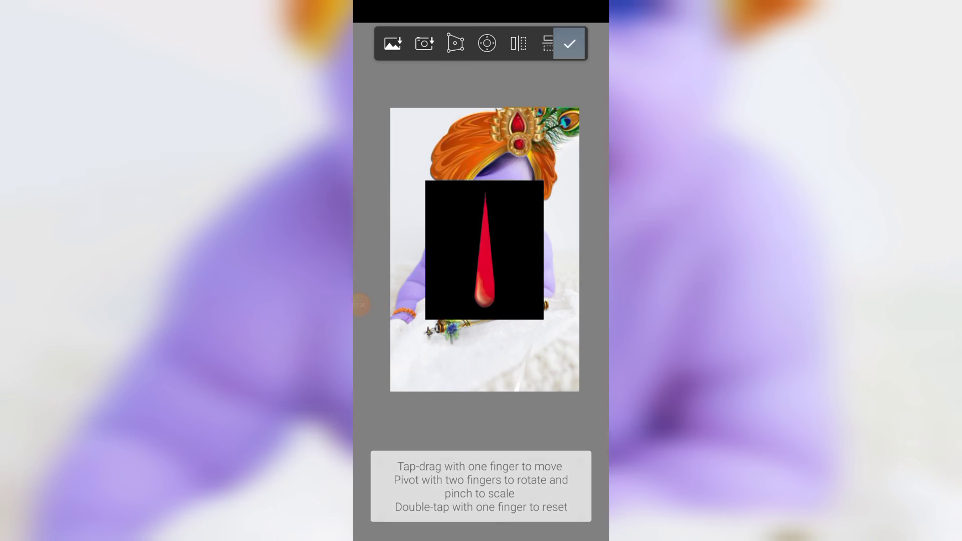
# Set the tilak layer's blending mode to Screen
pyautogui.scroll(-2, 480, 245)
pyautogui.click(558, 38)
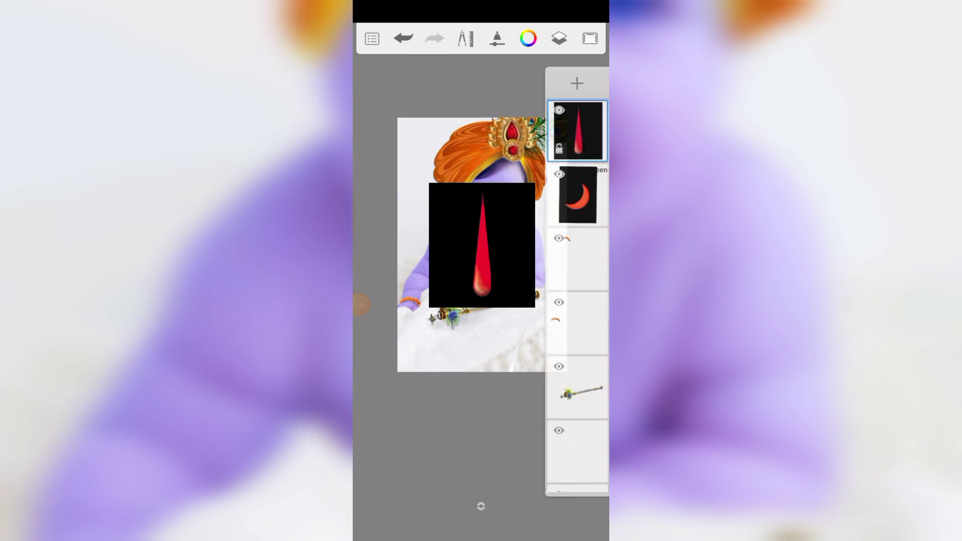
pyautogui.click(577, 130)
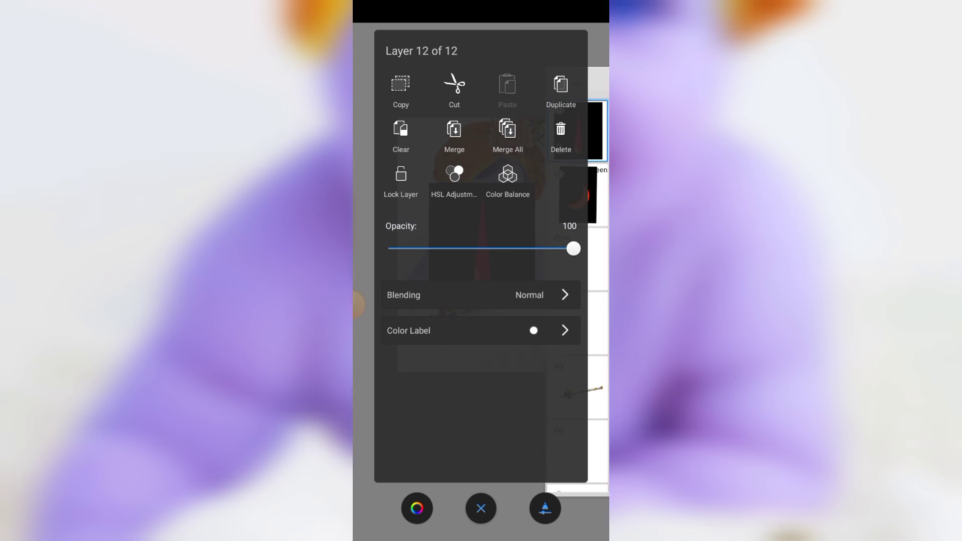
pyautogui.click(481, 294)
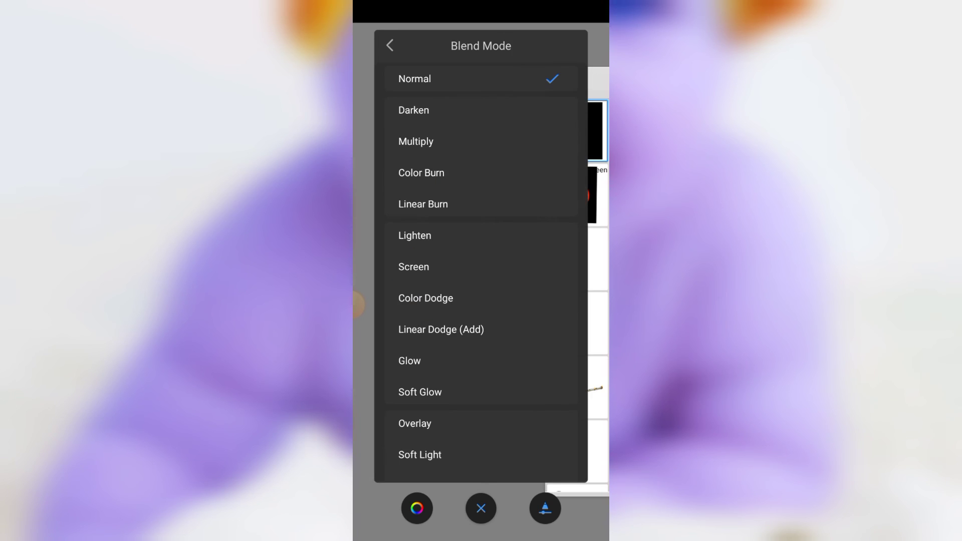
pyautogui.click(413, 266)
pyautogui.press('Escape')
pyautogui.press('Escape')
# Shrink the tilak stroke, move it onto the forehead and commit the transform
pyautogui.scroll(-2, 479, 253)
pyautogui.scroll(3, 480, 253)
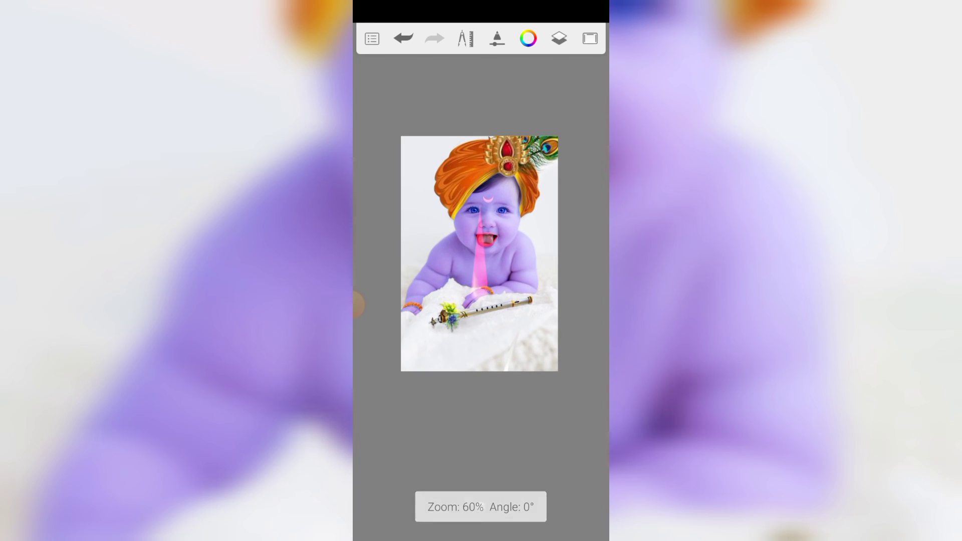
pyautogui.click(465, 38)
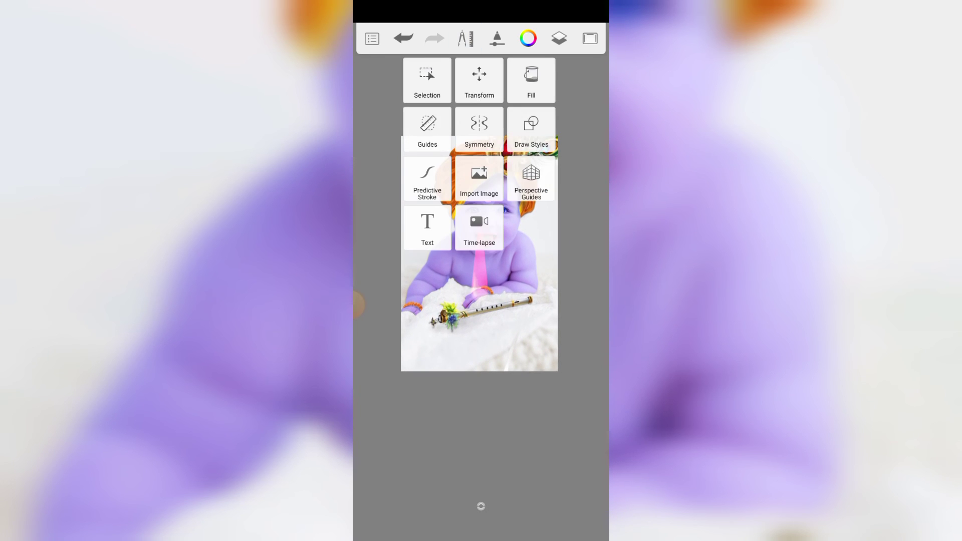
pyautogui.click(479, 80)
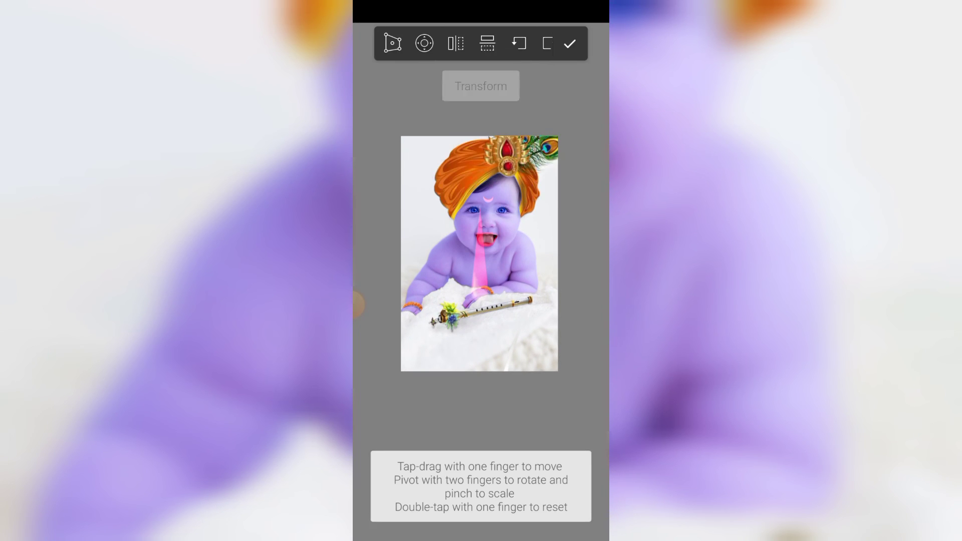
pyautogui.moveTo(480, 251)
pyautogui.mouseDown()
pyautogui.moveTo(499, 199)
pyautogui.moveTo(488, 193)
pyautogui.mouseUp()
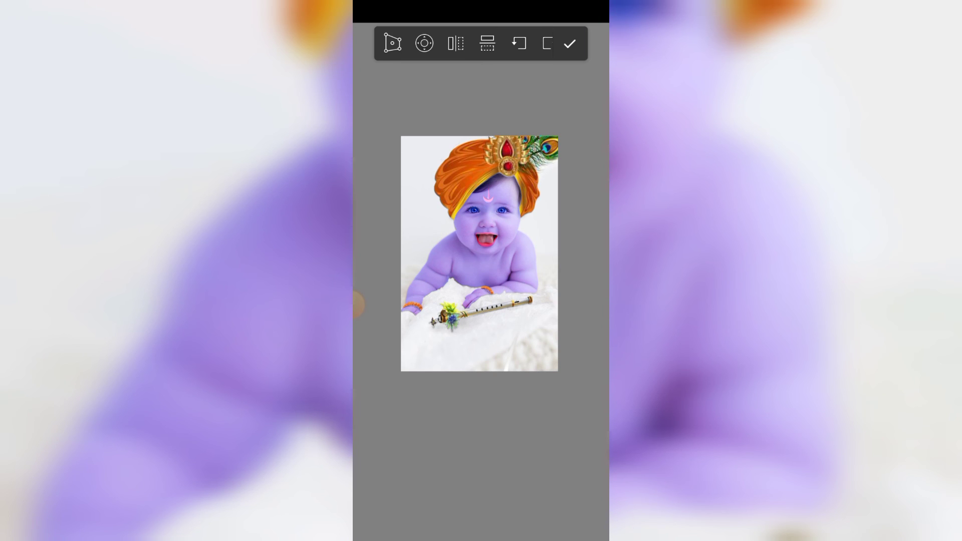
pyautogui.click(569, 44)
# Share the finished picture out of SketchBook to a photo-editing app
pyautogui.scroll(-3, 479, 253)
pyautogui.scroll(4, 479, 253)
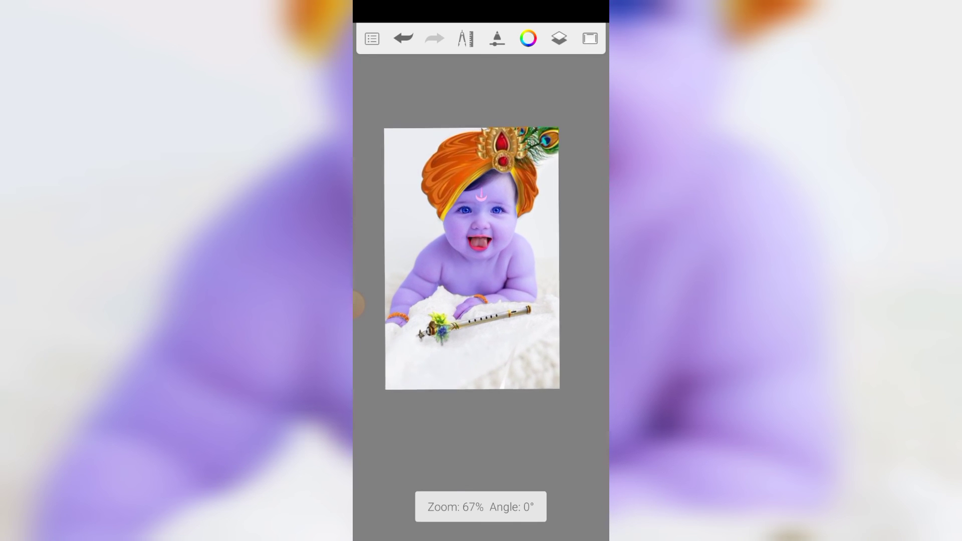
pyautogui.scroll(1, 476, 258)
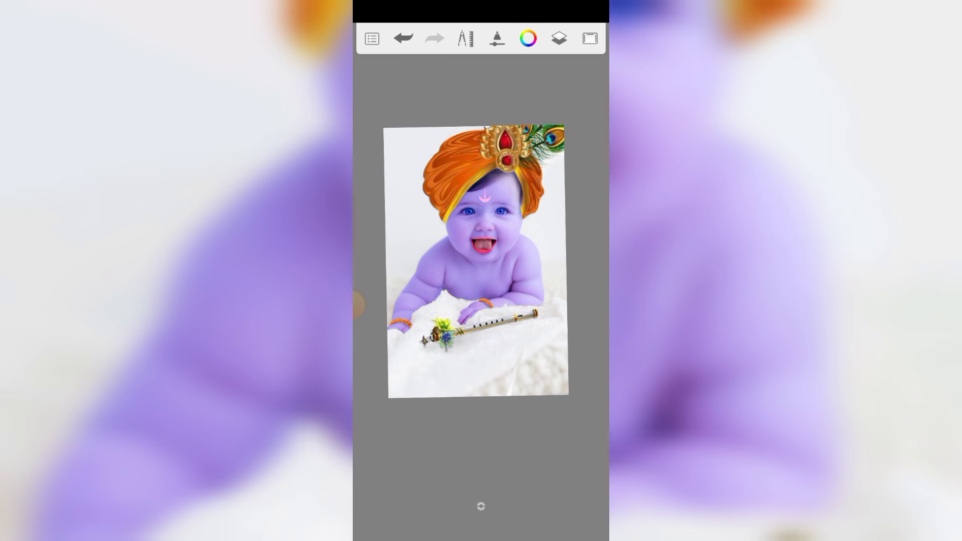
pyautogui.click(372, 39)
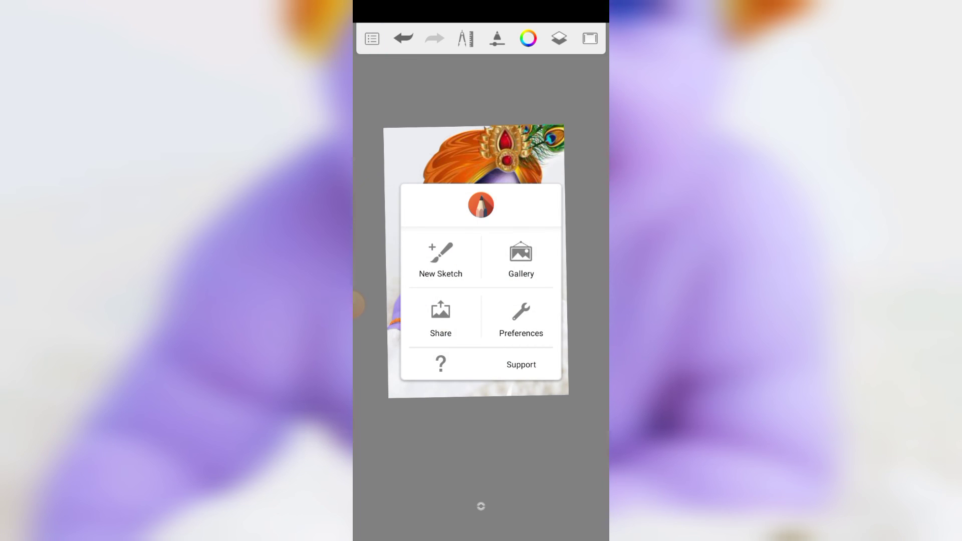
pyautogui.click(440, 317)
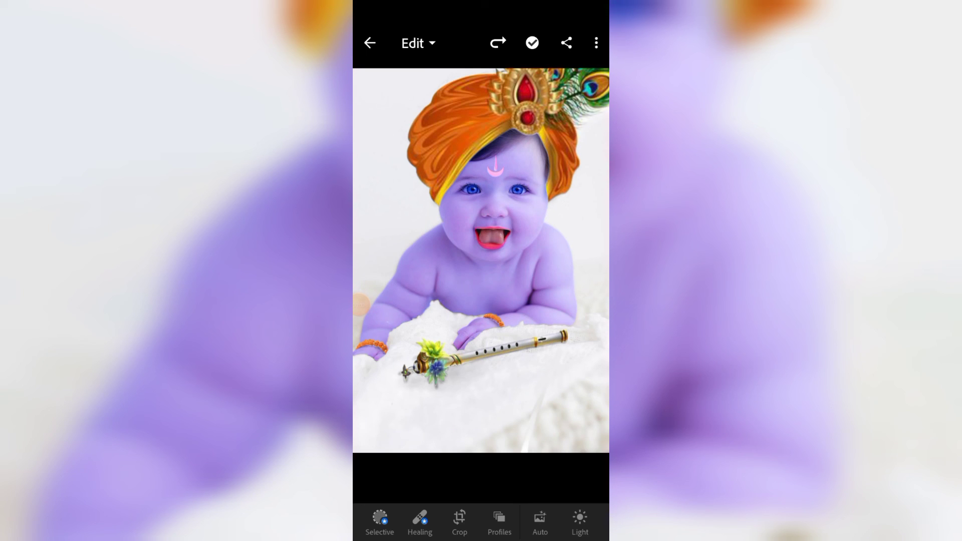
# Apply Auto tone, pull Highlights down to about -70 and raise Contrast
pyautogui.click(539, 521)
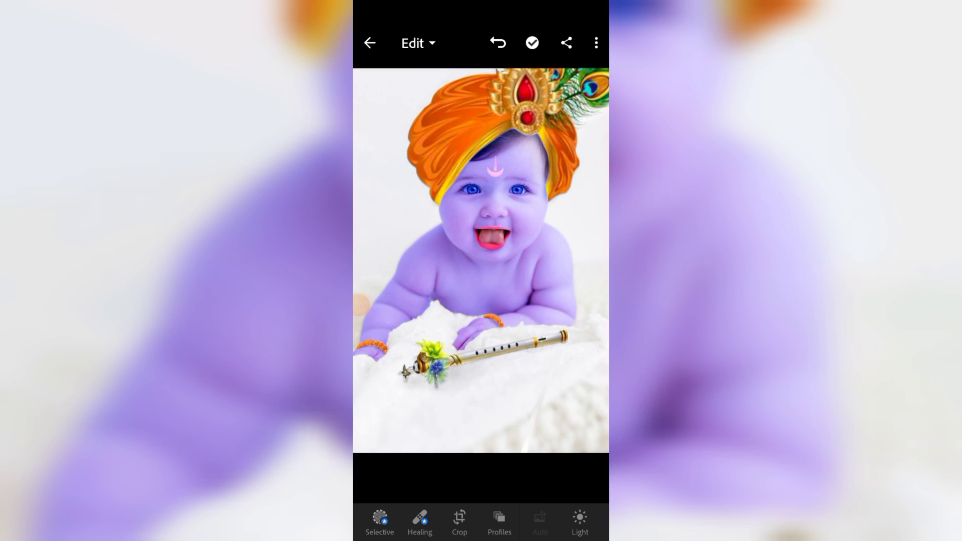
pyautogui.click(579, 521)
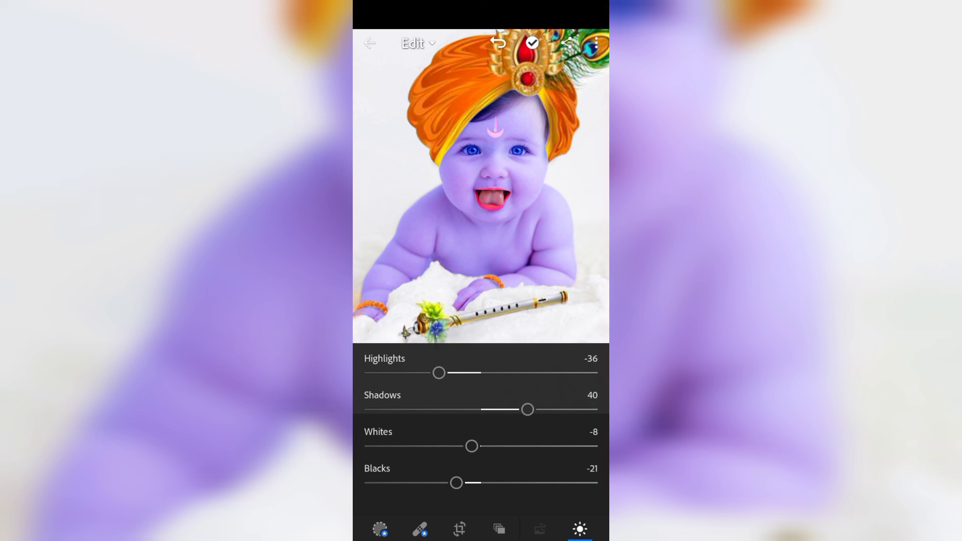
pyautogui.moveTo(439, 372); pyautogui.dragTo(399, 373)
pyautogui.scroll(3, 481, 431)
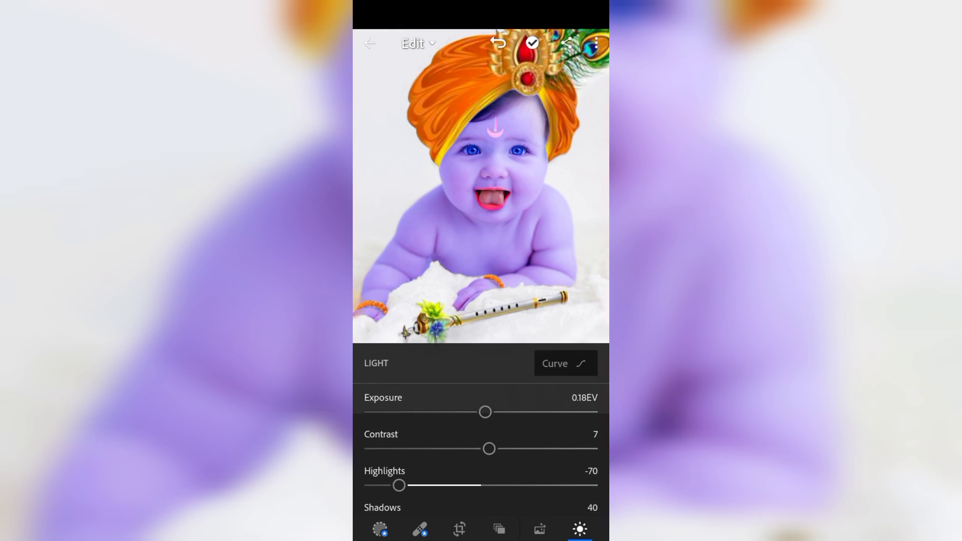
pyautogui.moveTo(489, 448)
pyautogui.mouseDown()
pyautogui.moveTo(556, 449)
pyautogui.moveTo(476, 449)
pyautogui.moveTo(518, 448)
pyautogui.mouseUp()
pyautogui.click(579, 529)
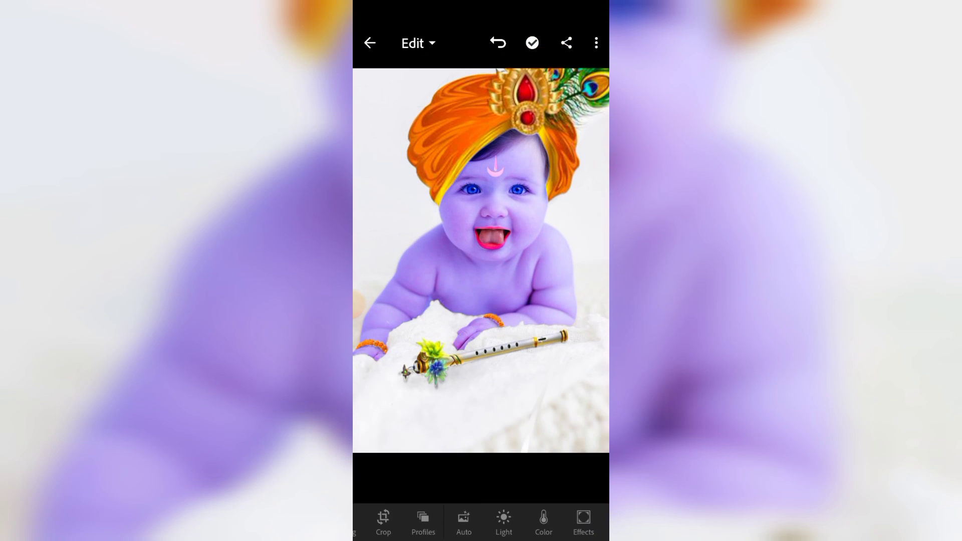
# Cool the colour temperature slightly to -10
pyautogui.click(543, 523)
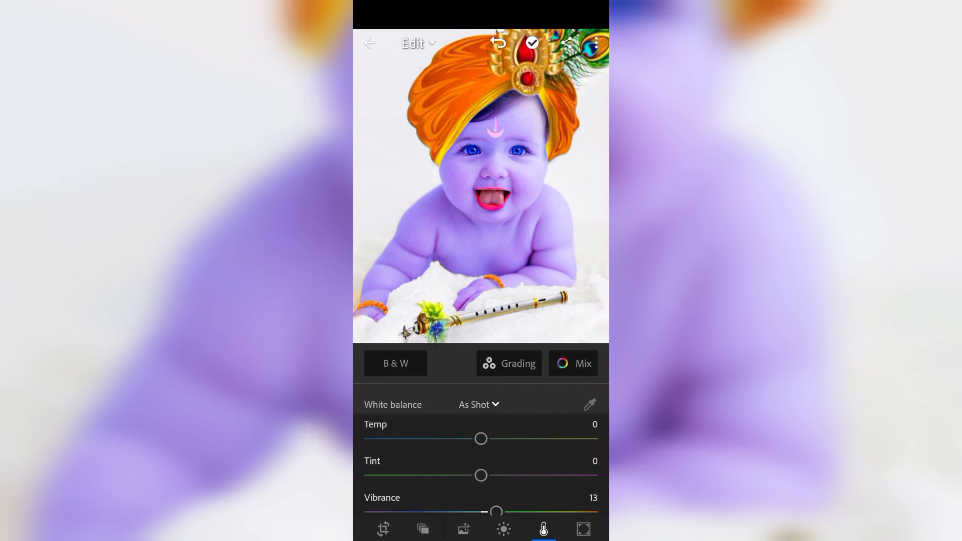
pyautogui.moveTo(481, 438)
pyautogui.mouseDown()
pyautogui.moveTo(431, 439)
pyautogui.moveTo(468, 438)
pyautogui.mouseUp()
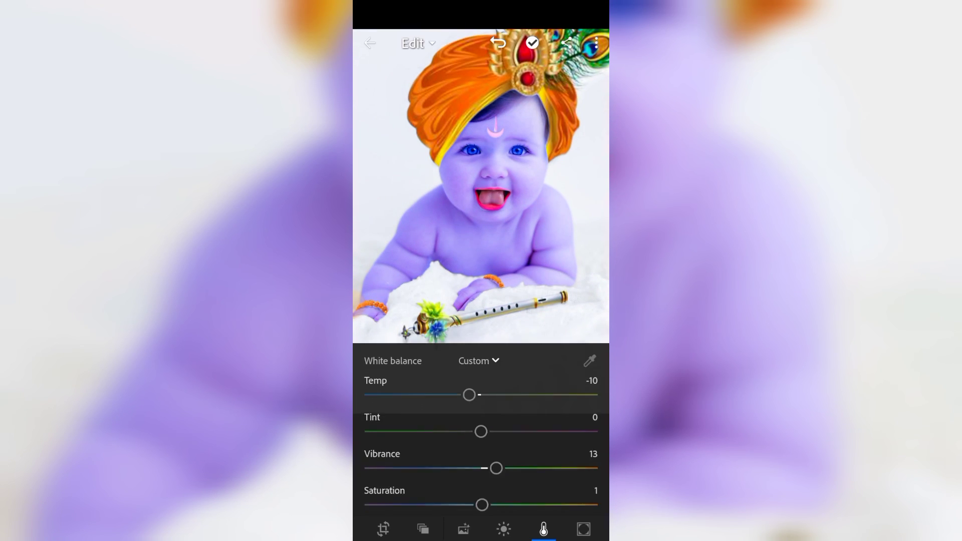
pyautogui.scroll(2, 481, 431)
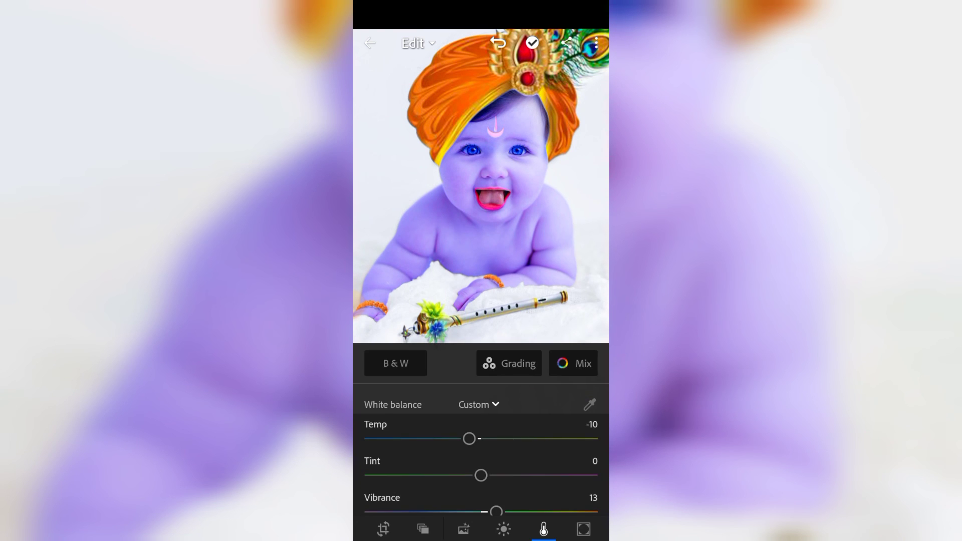
pyautogui.click(573, 364)
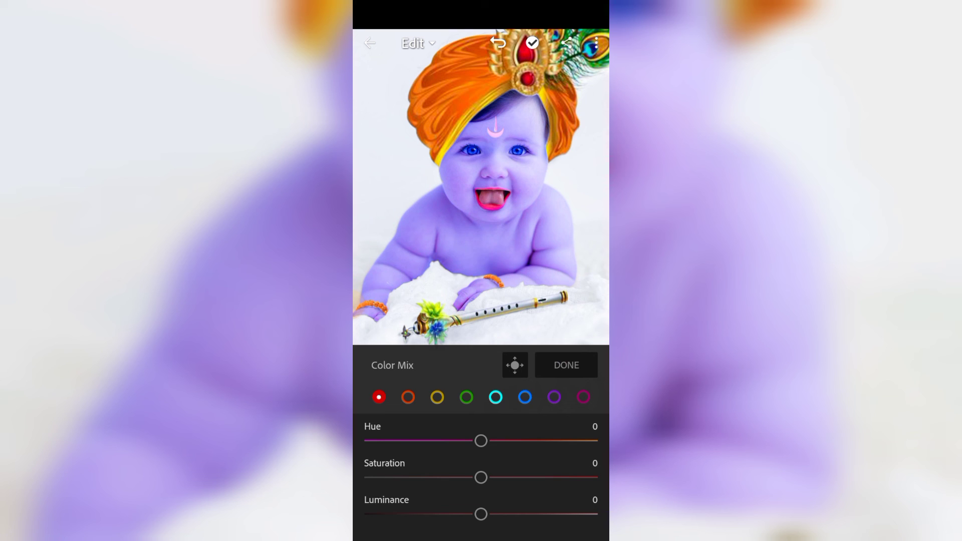
# Set the blue colour range to Hue 21, Saturation 31 and Luminance -20
pyautogui.click(525, 397)
pyautogui.moveTo(481, 440); pyautogui.dragTo(505, 441)
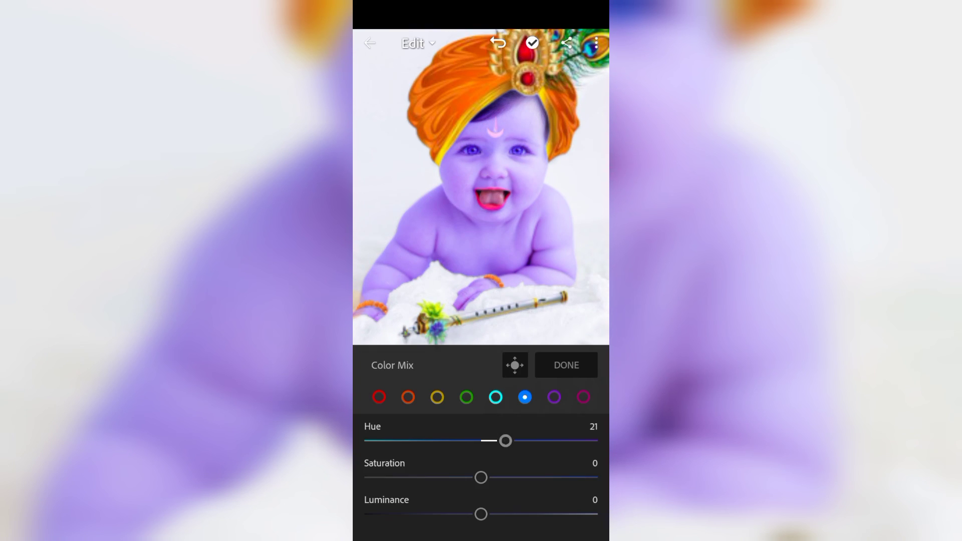
pyautogui.moveTo(480, 477)
pyautogui.mouseDown()
pyautogui.moveTo(541, 477)
pyautogui.moveTo(507, 478)
pyautogui.moveTo(517, 478)
pyautogui.mouseUp()
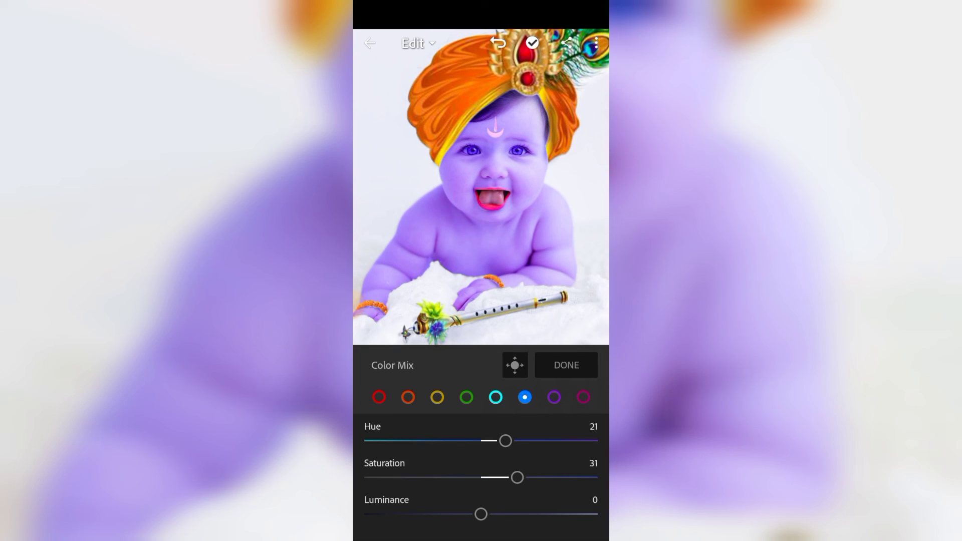
pyautogui.moveTo(480, 514)
pyautogui.mouseDown()
pyautogui.moveTo(502, 513)
pyautogui.moveTo(431, 514)
pyautogui.moveTo(469, 514)
pyautogui.moveTo(439, 513)
pyautogui.moveTo(458, 514)
pyautogui.mouseUp()
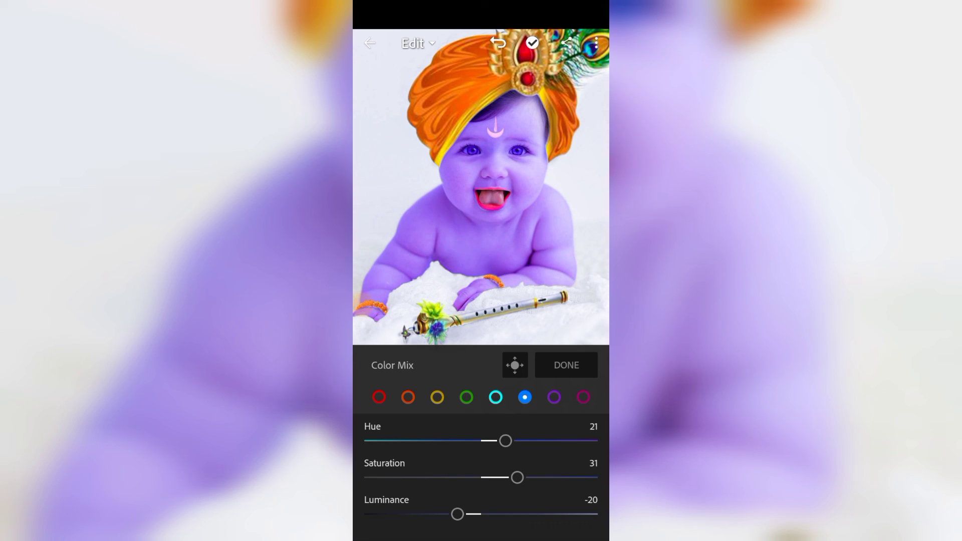
pyautogui.click(566, 365)
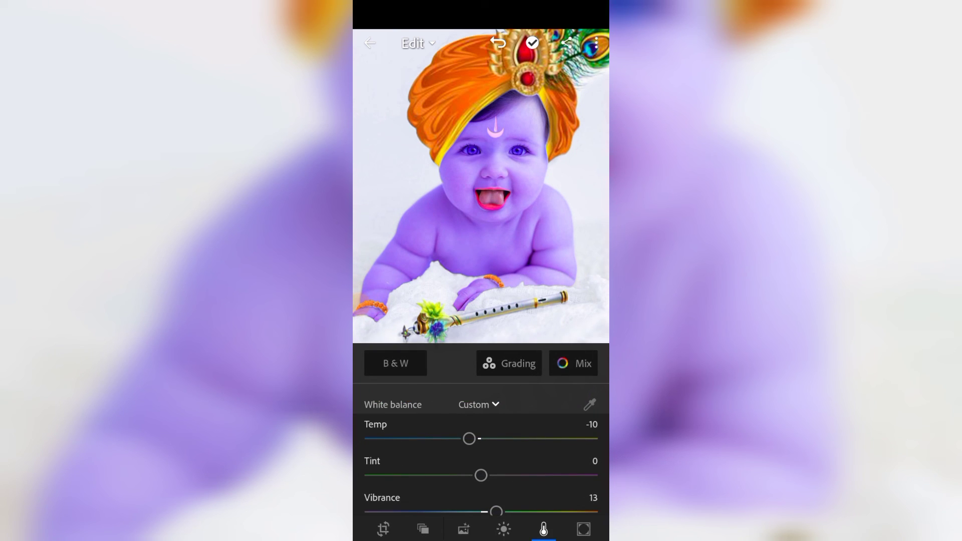
# Grade the shadows blue at Hue 198, Saturation 62, Luminance -40
pyautogui.click(509, 363)
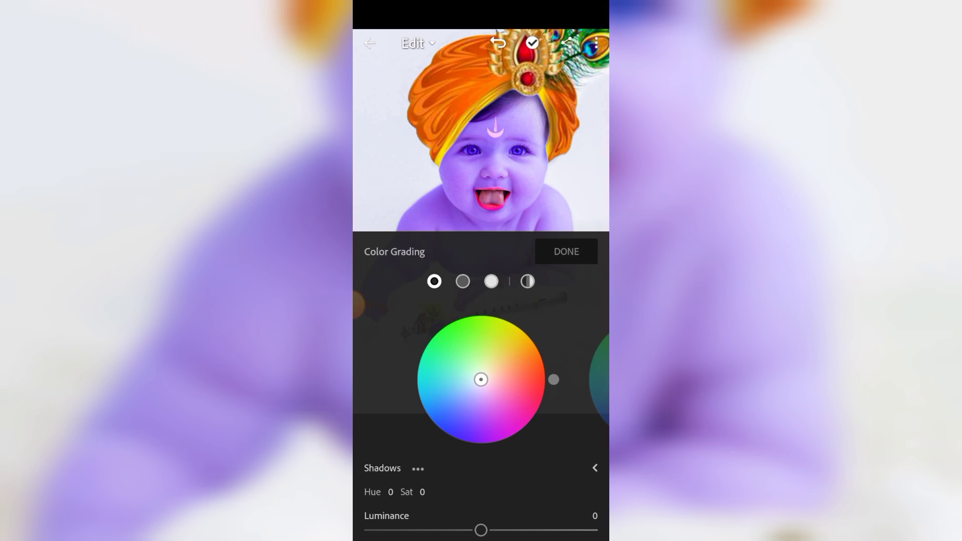
pyautogui.moveTo(481, 380); pyautogui.dragTo(446, 391)
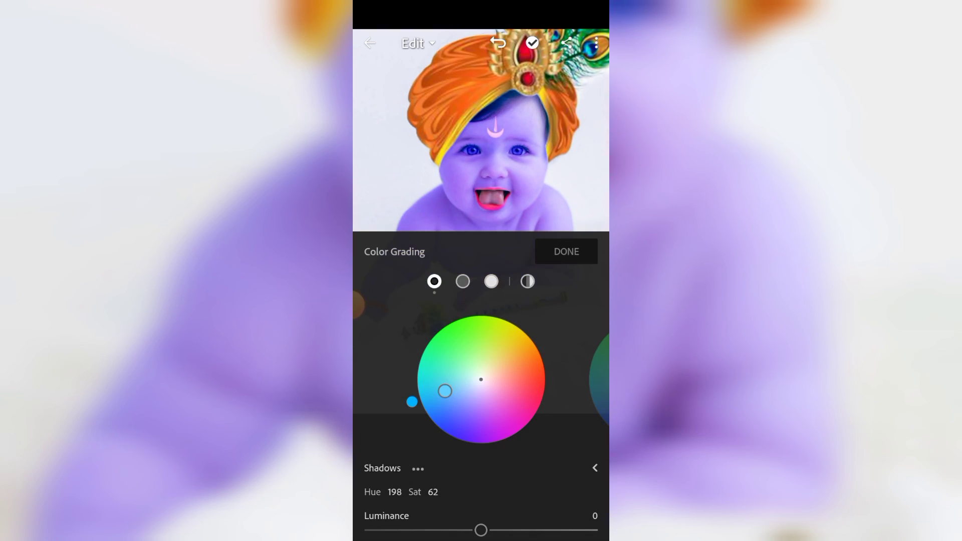
pyautogui.scroll(-1, 481, 386)
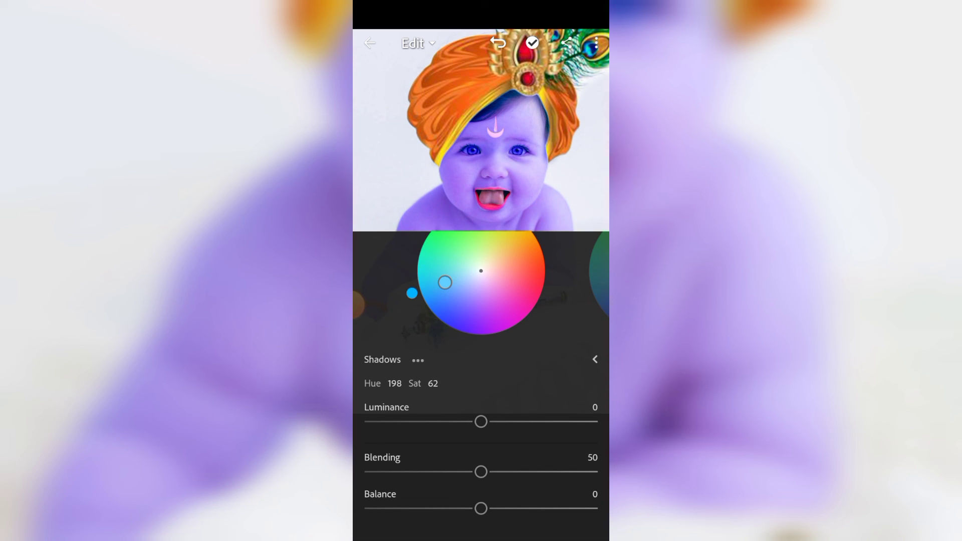
pyautogui.moveTo(481, 422)
pyautogui.mouseDown()
pyautogui.moveTo(449, 421)
pyautogui.moveTo(498, 421)
pyautogui.moveTo(434, 421)
pyautogui.mouseUp()
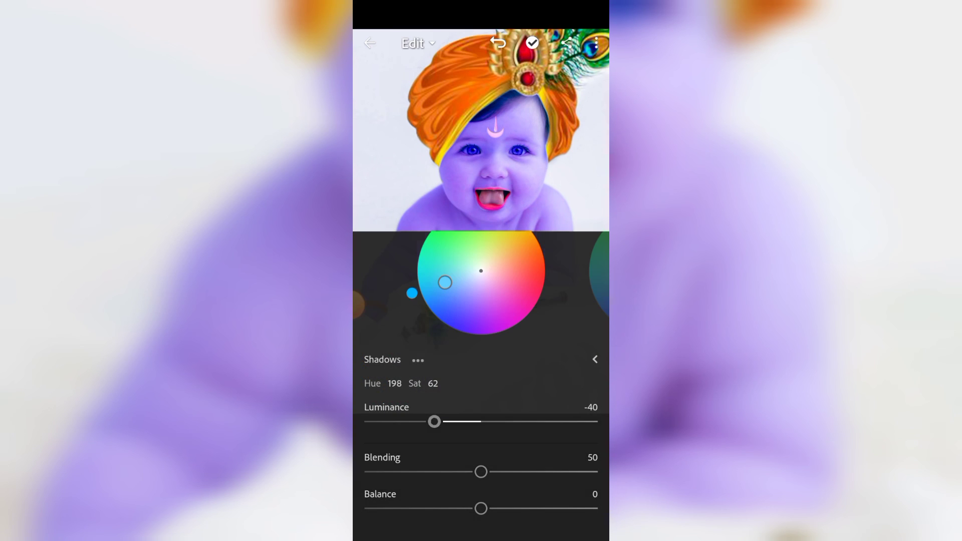
pyautogui.scroll(2, 481, 386)
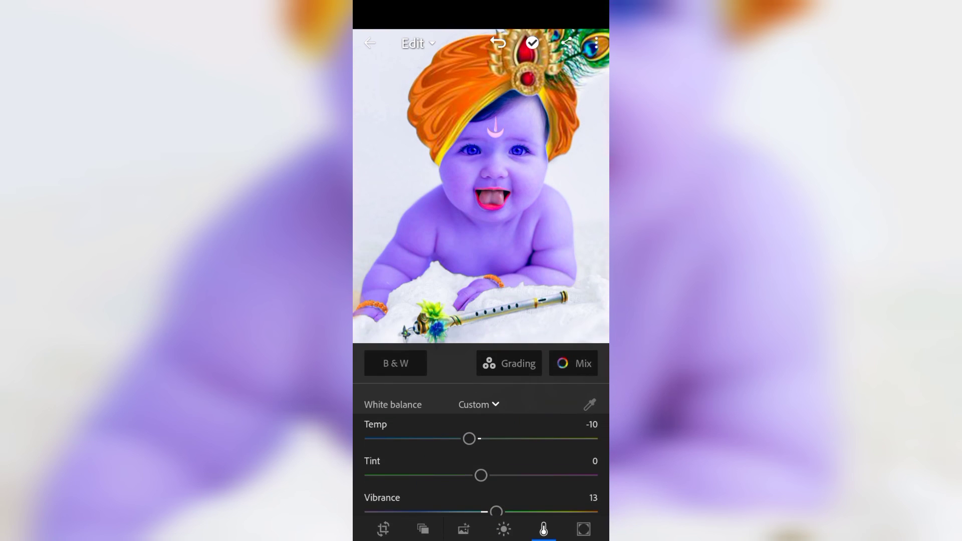
# Raise Clarity to 27 in Effects
pyautogui.click(583, 528)
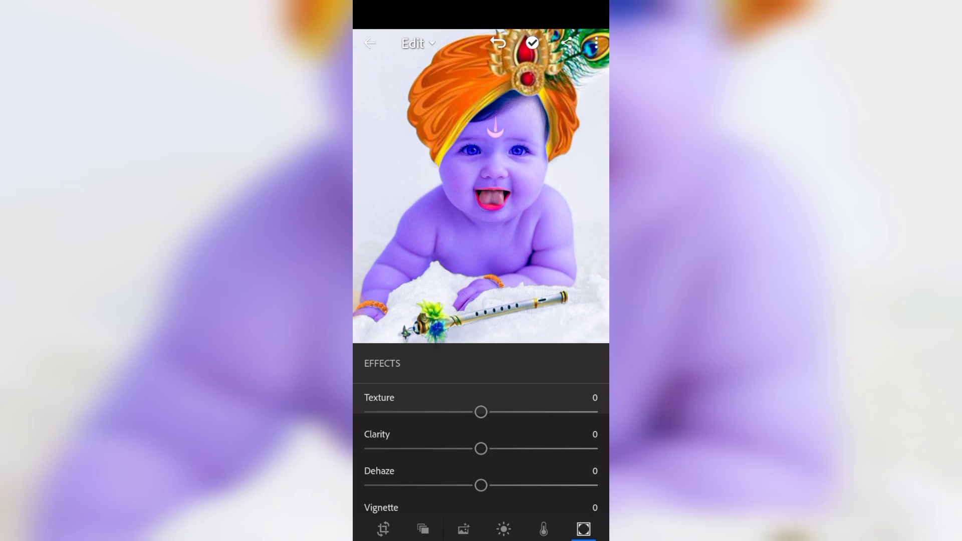
pyautogui.moveTo(481, 448)
pyautogui.mouseDown()
pyautogui.moveTo(552, 448)
pyautogui.moveTo(498, 448)
pyautogui.mouseUp()
pyautogui.moveTo(511, 448); pyautogui.dragTo(512, 449)
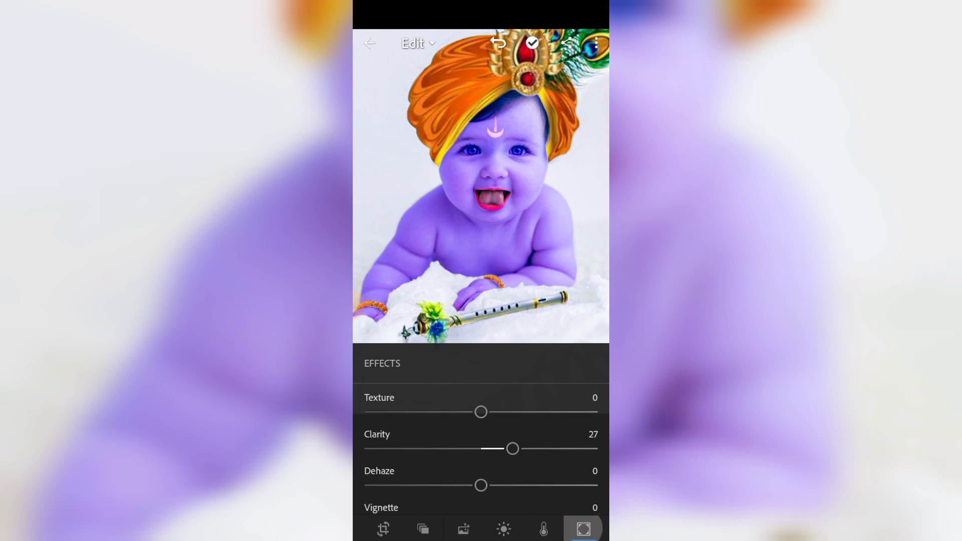
pyautogui.click(583, 529)
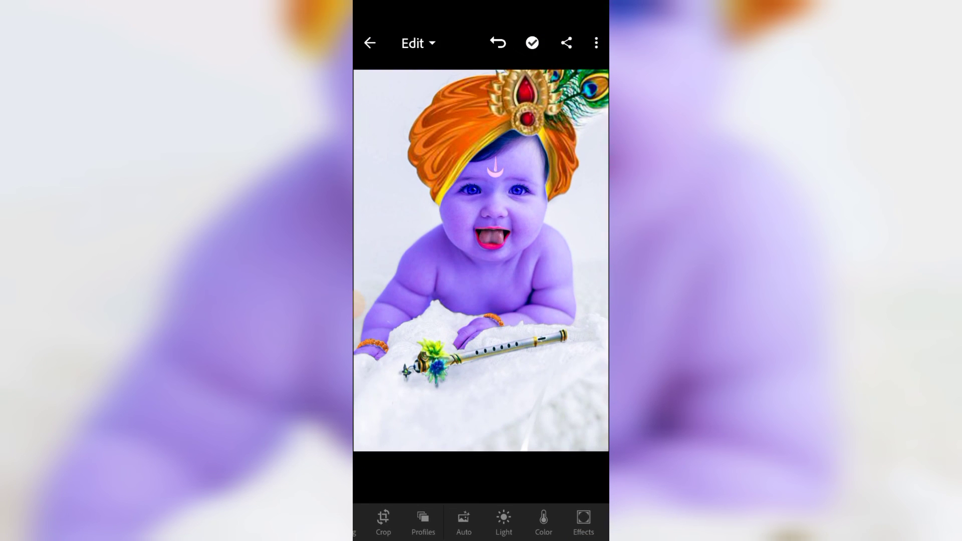